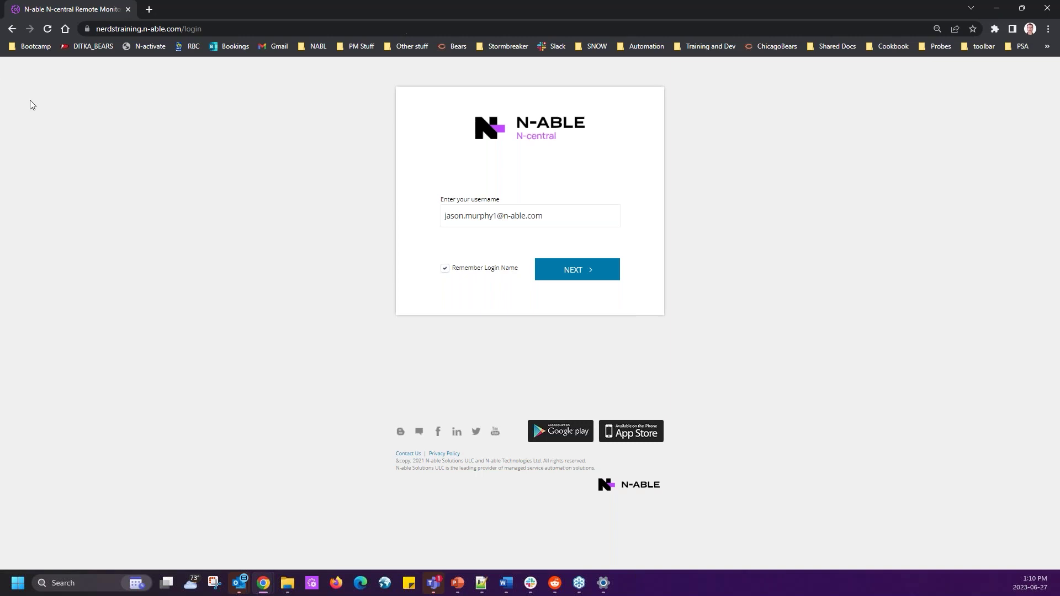
Log in with the account password and the two-step verification passcode.
left_click(553, 273)
key("ctrl+v")
key("Return")
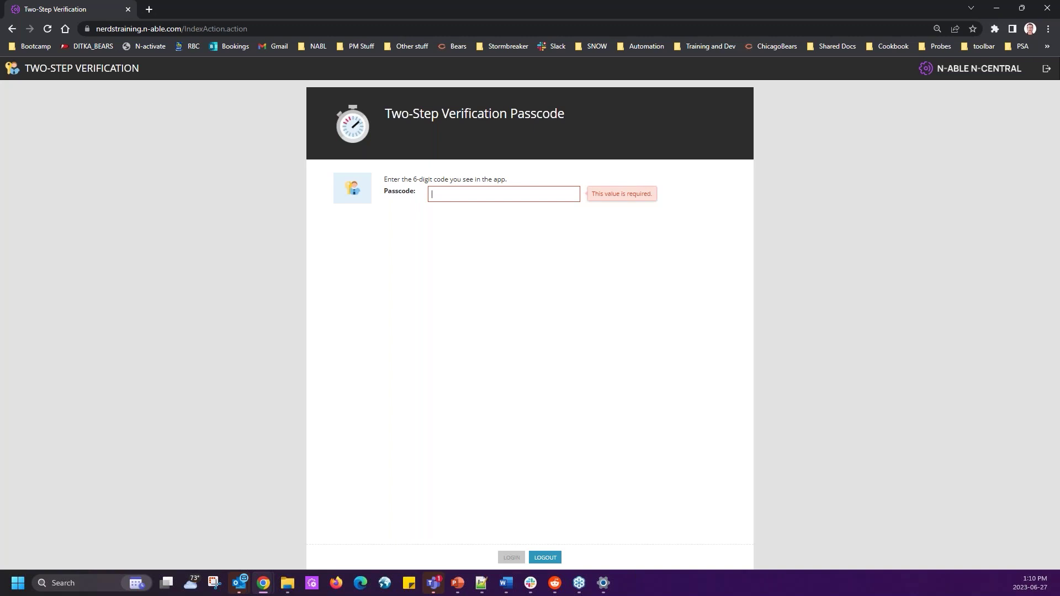
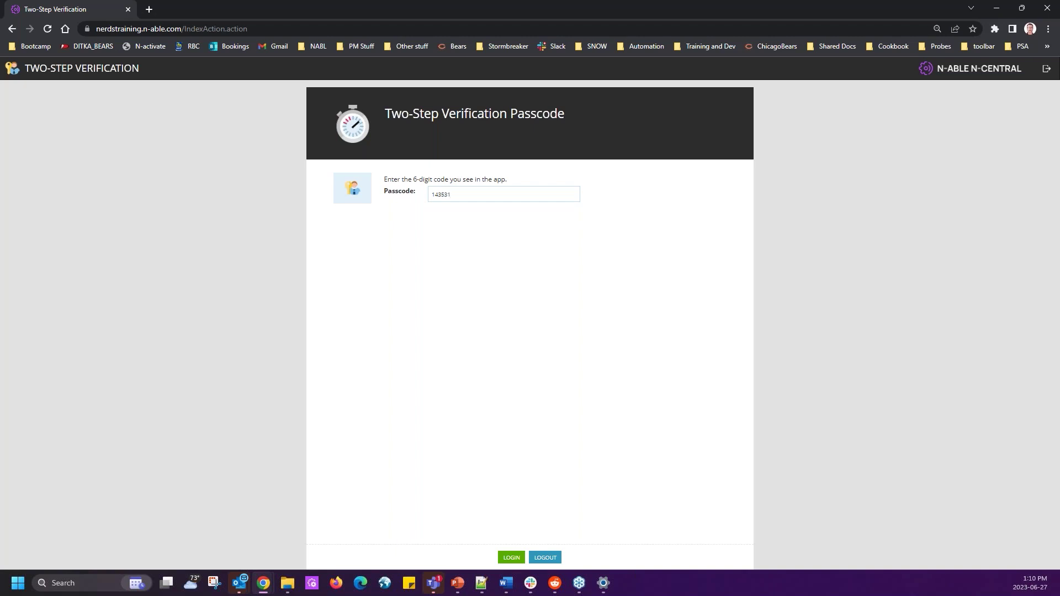
key("Return")
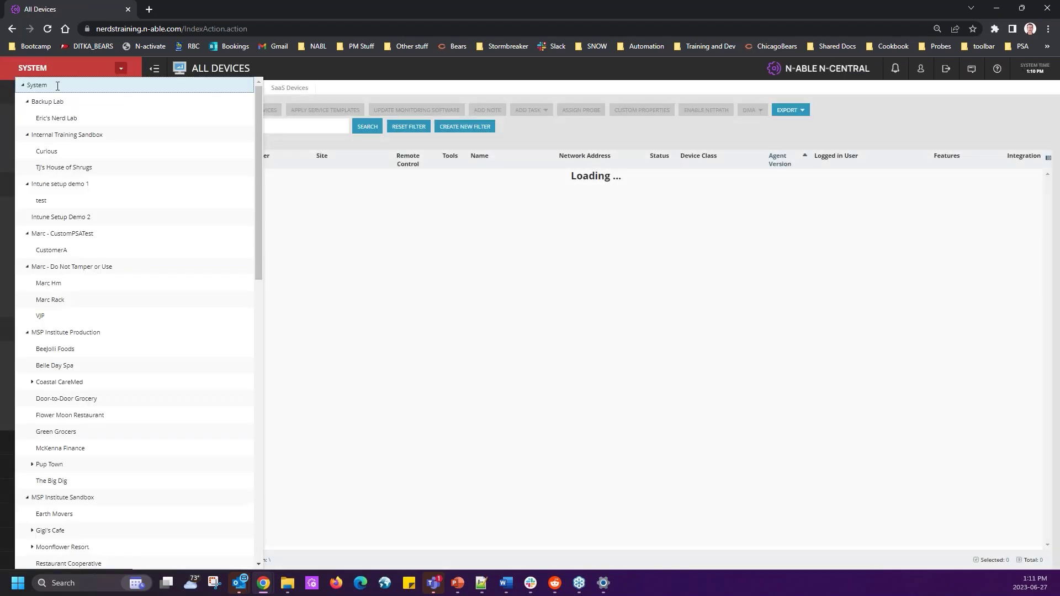
Switch the device list to the N-able customer.
scroll(105, 469, "down", 5)
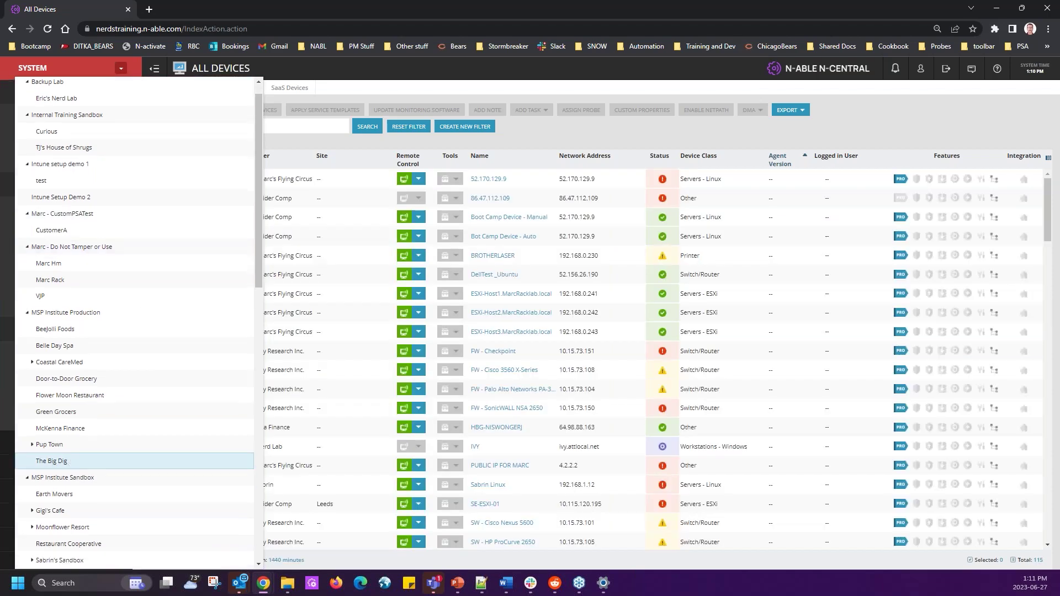
left_click(111, 341)
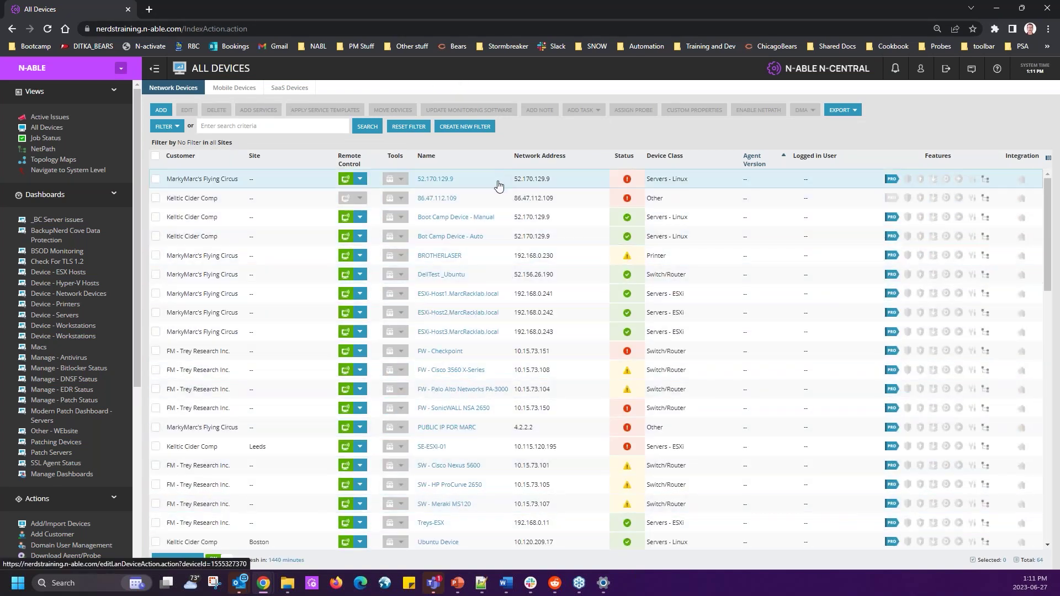
scroll(416, 354, "down", 15)
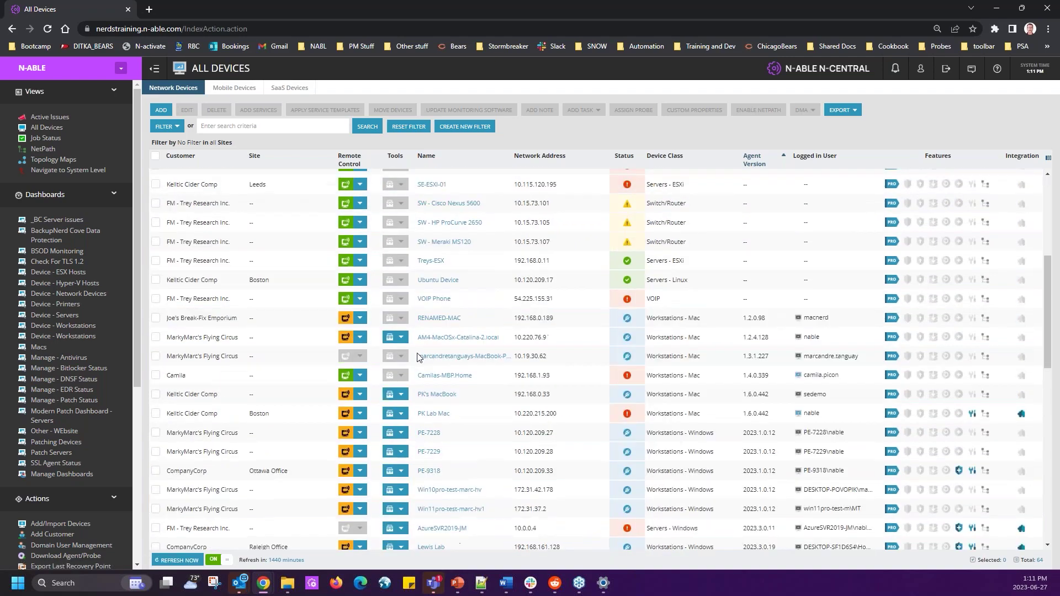
scroll(417, 353, "up", 15)
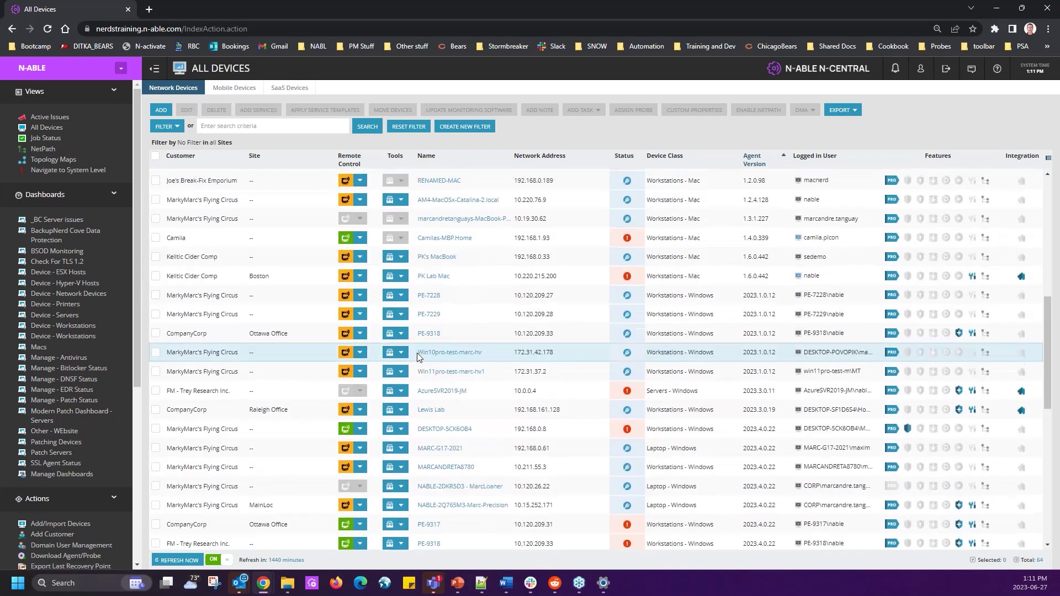
Filter devices to 'Servers - Windows' and bring up Tools for Trey-PE-1351.
left_click(181, 130)
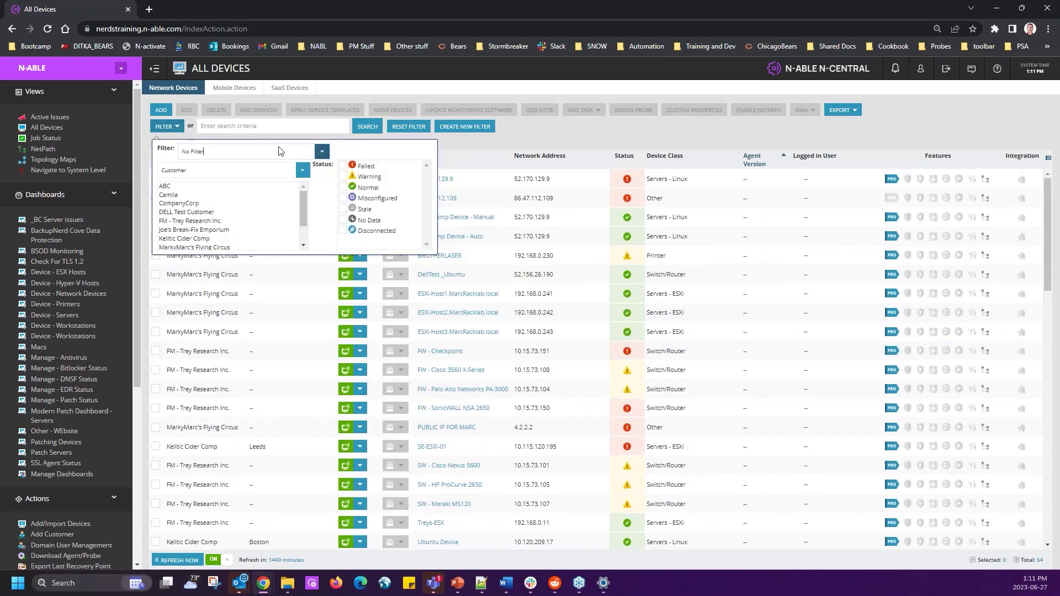
left_click(322, 151)
scroll(326, 454, "down", 6)
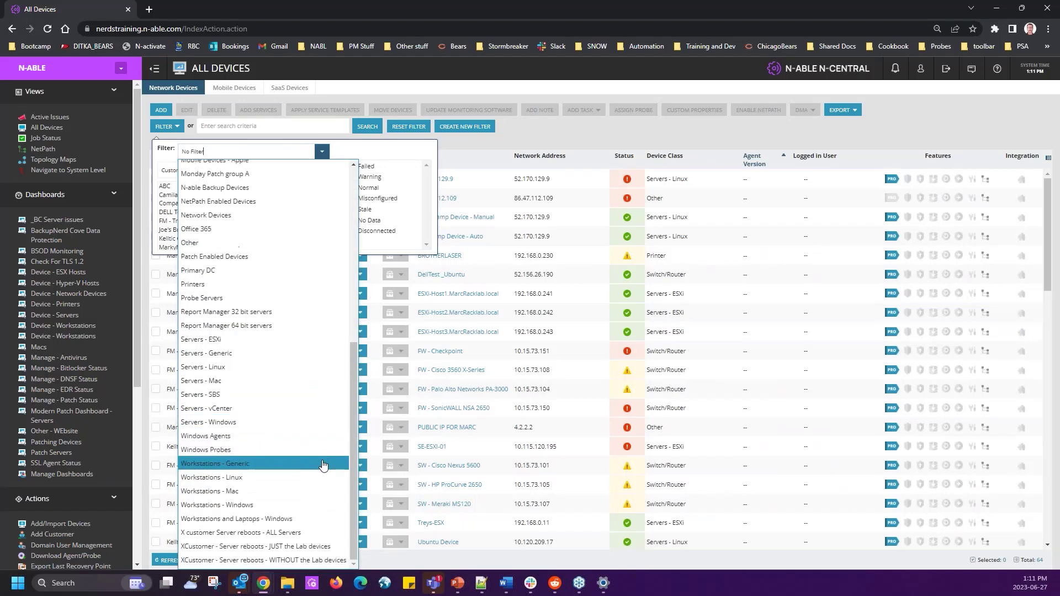
left_click(214, 423)
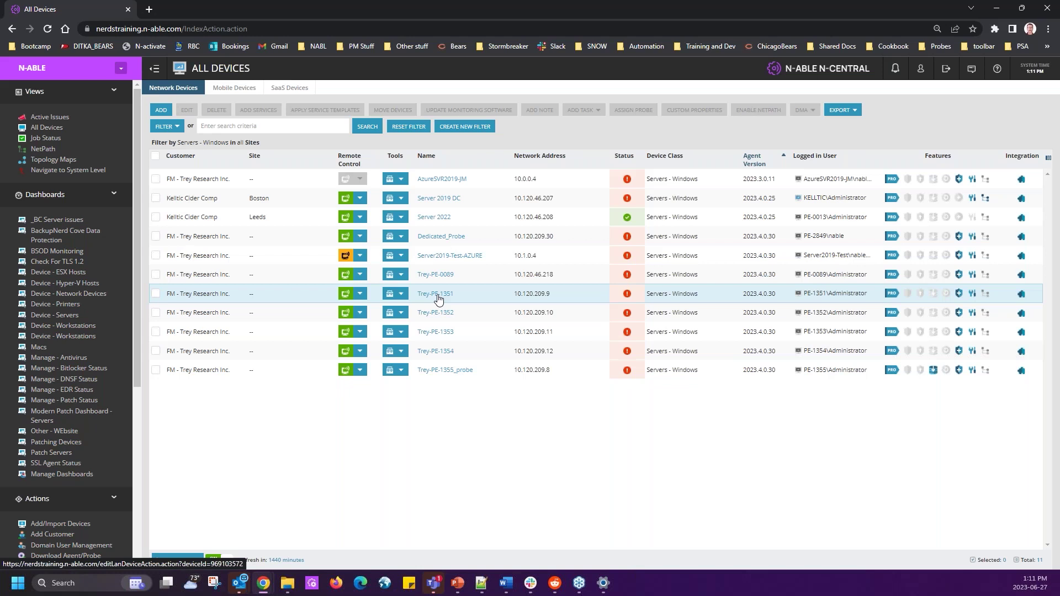
left_click(401, 298)
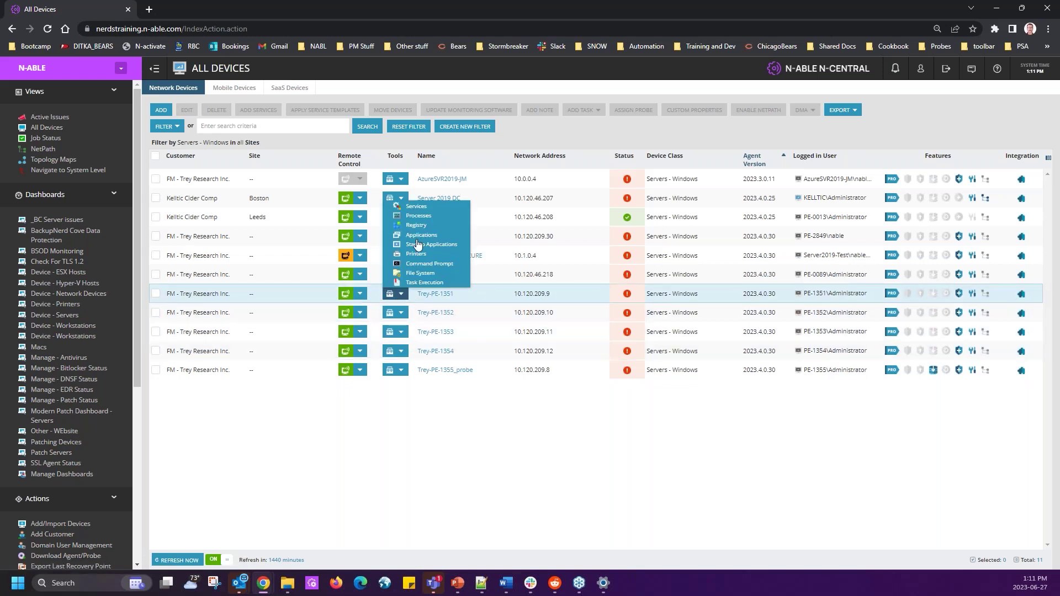
Filter Trey-PE-1351's services by 'Agent' and restart the PME Agent service.
left_click(424, 211)
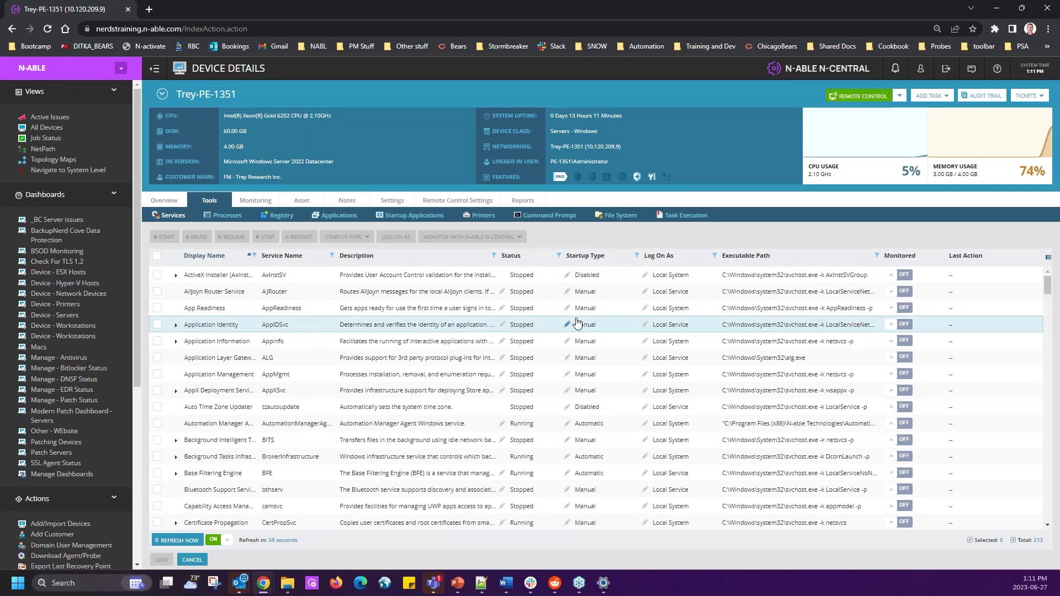
left_click(253, 256)
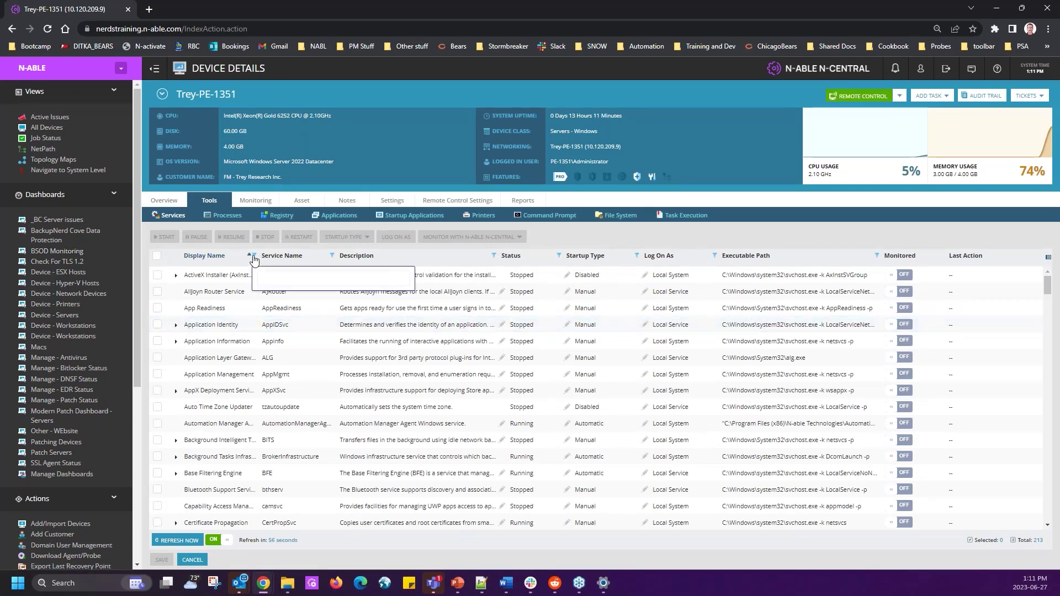
type("arob")
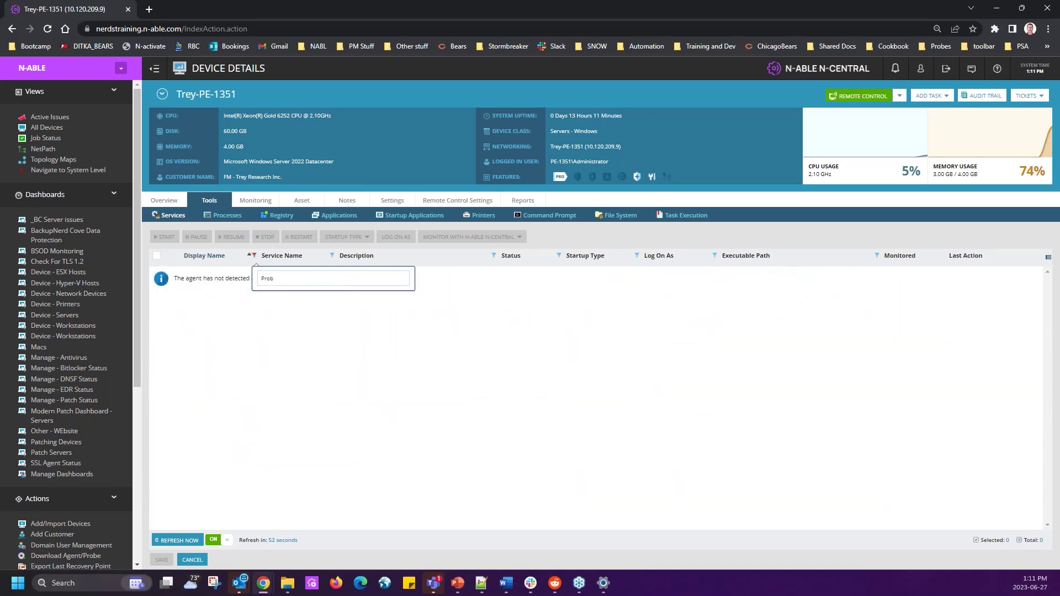
type("eAgent")
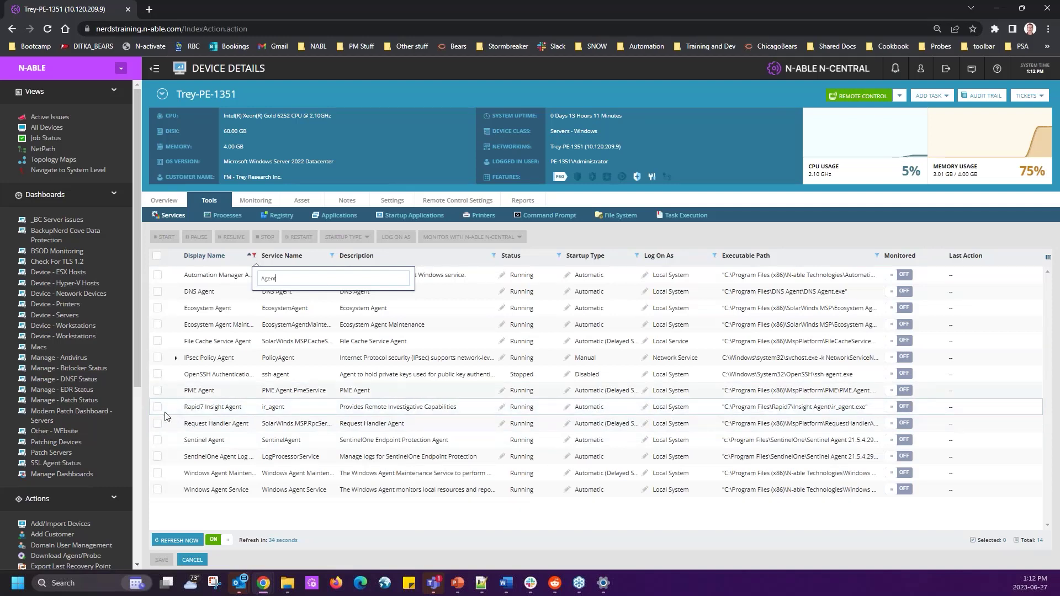
left_click(157, 391)
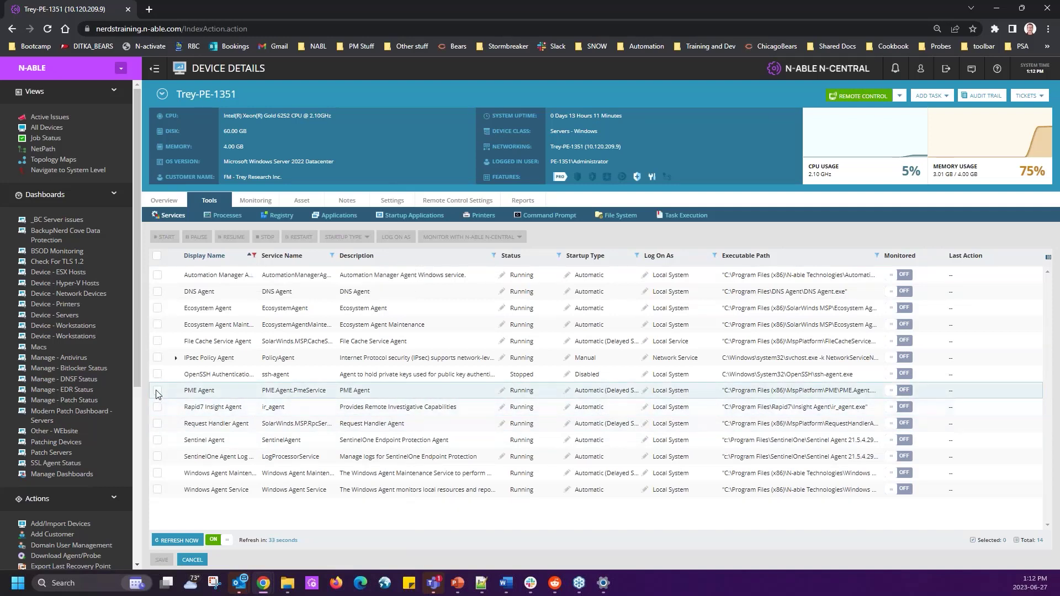
left_click(507, 392)
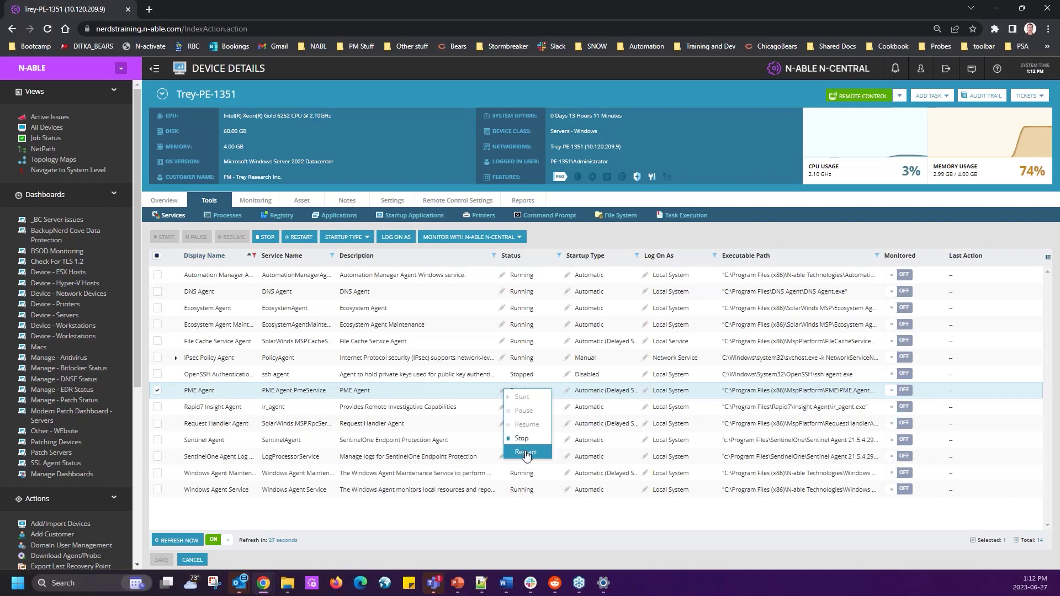
left_click(526, 452)
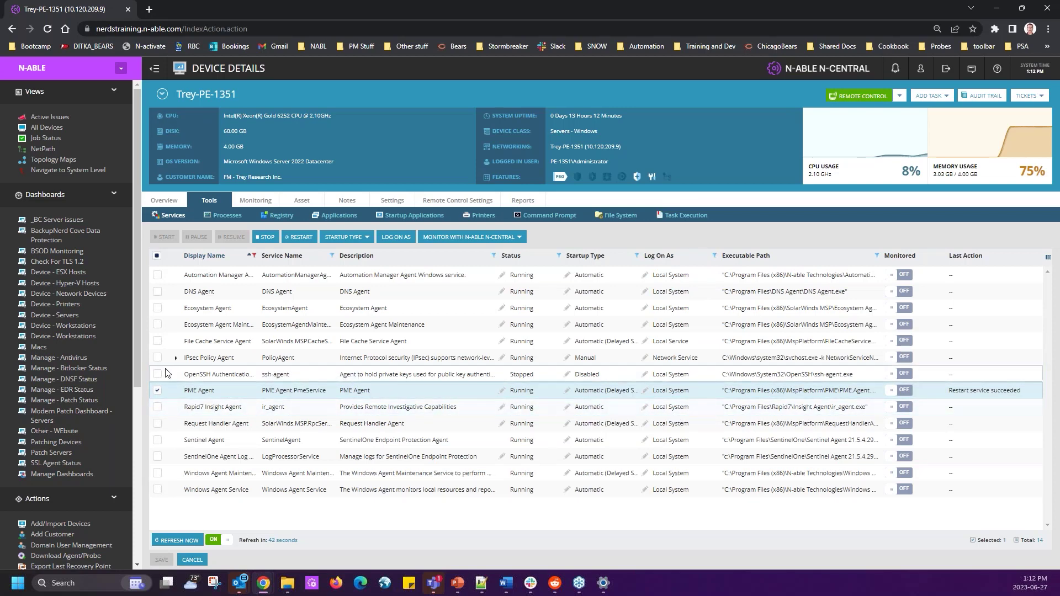
left_click(227, 215)
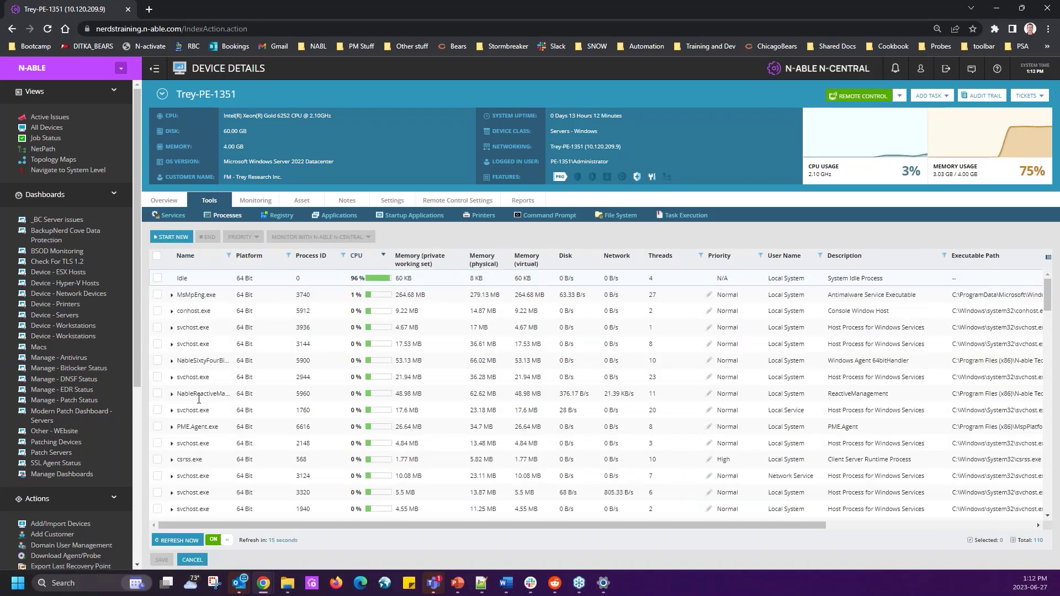
Review Trey-PE-1351's running processes with CPU and memory use, then bring up the Windows Start menu.
scroll(234, 330, "down", 3)
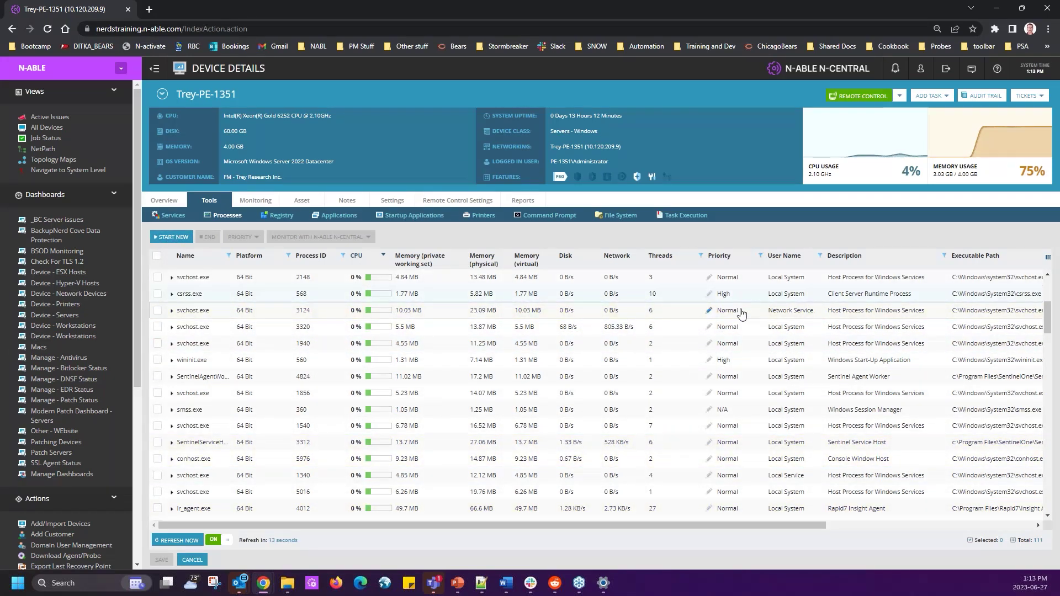
scroll(381, 375, "down", 10)
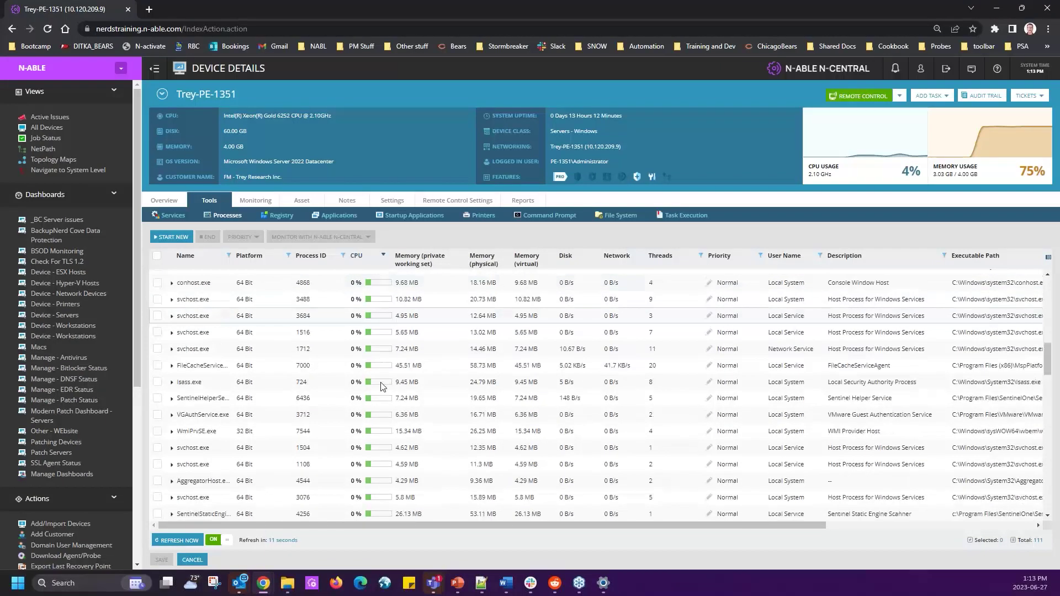
scroll(381, 389, "up", 10)
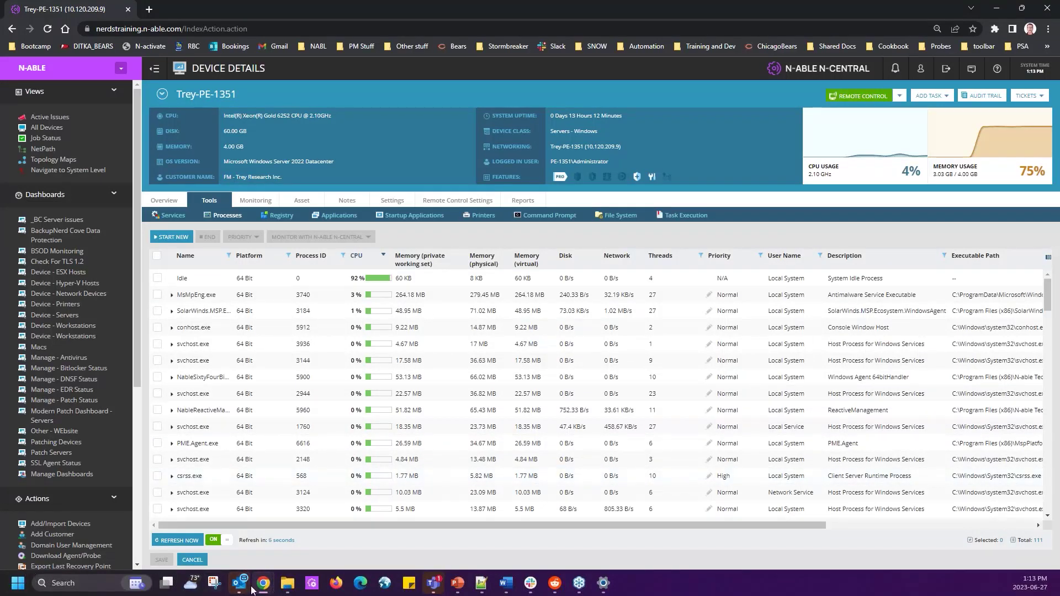
left_click(19, 583)
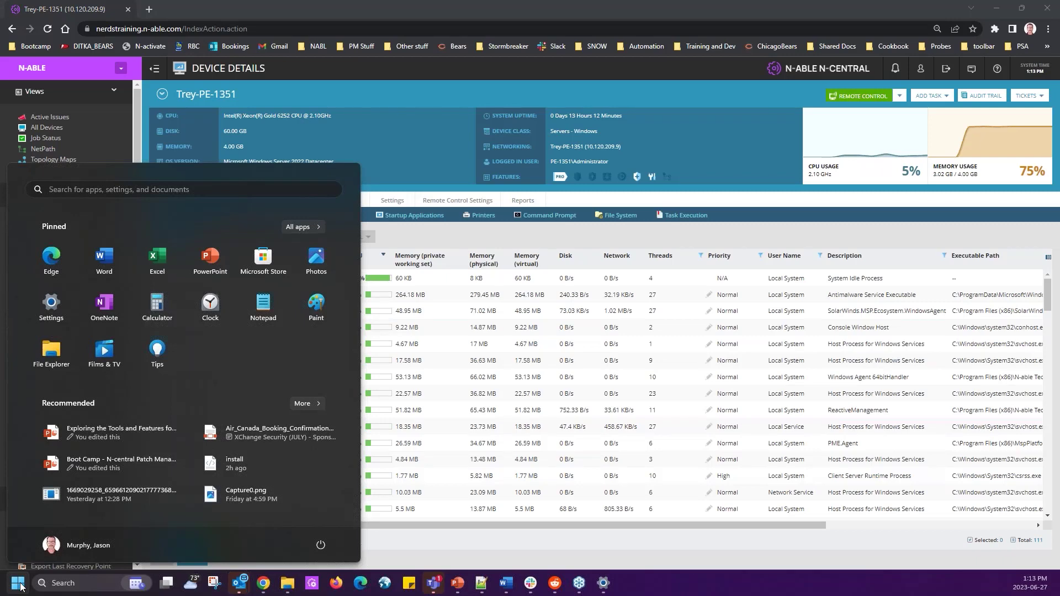
Browse to Program Files (x86) on the OS (C:) drive in a new Explorer tab.
left_click(288, 584)
left_click(150, 9)
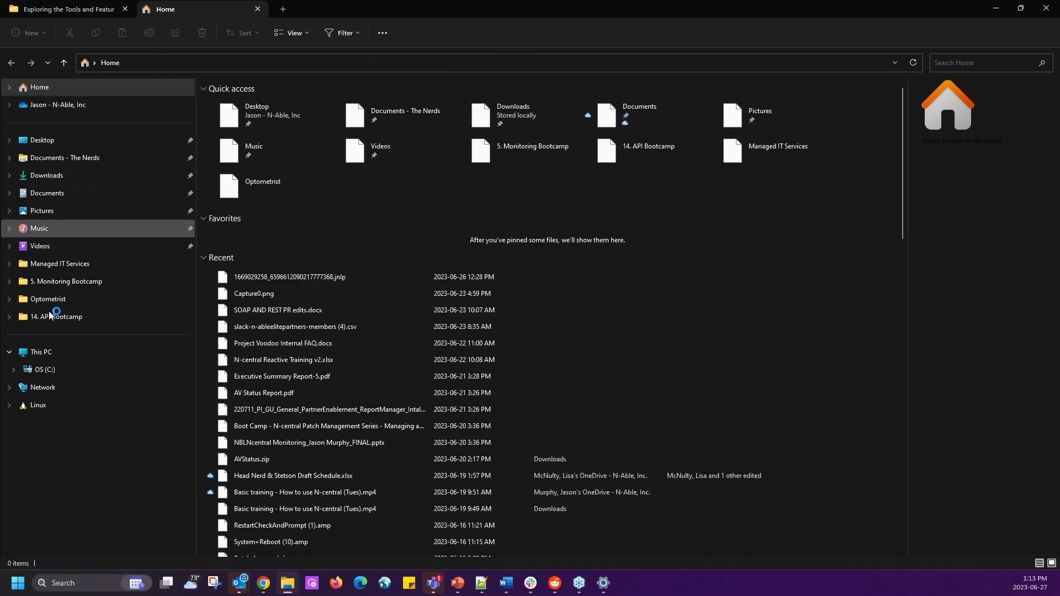
left_click(44, 369)
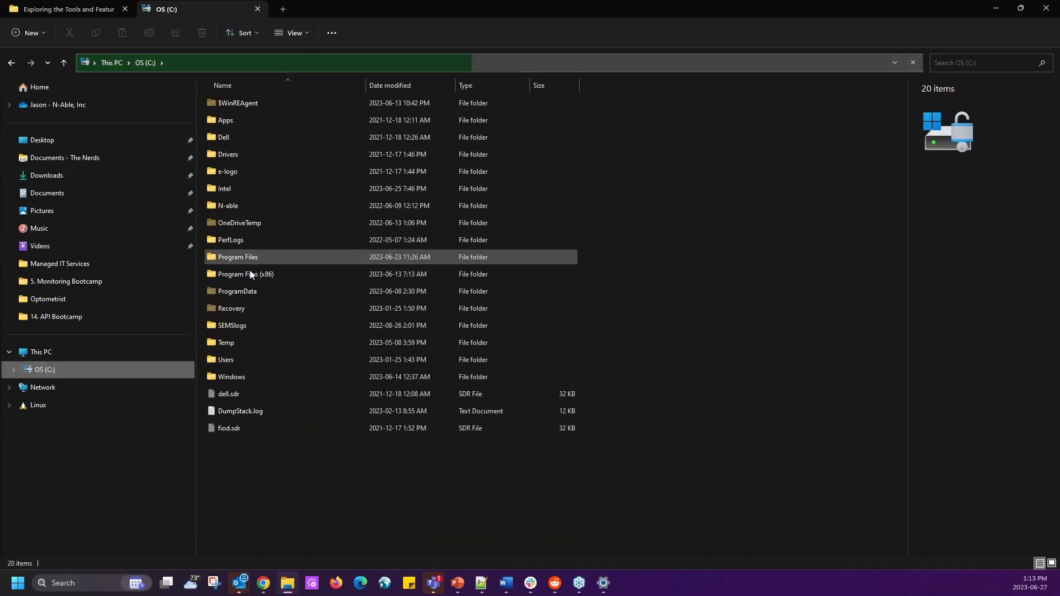
double_click(254, 276)
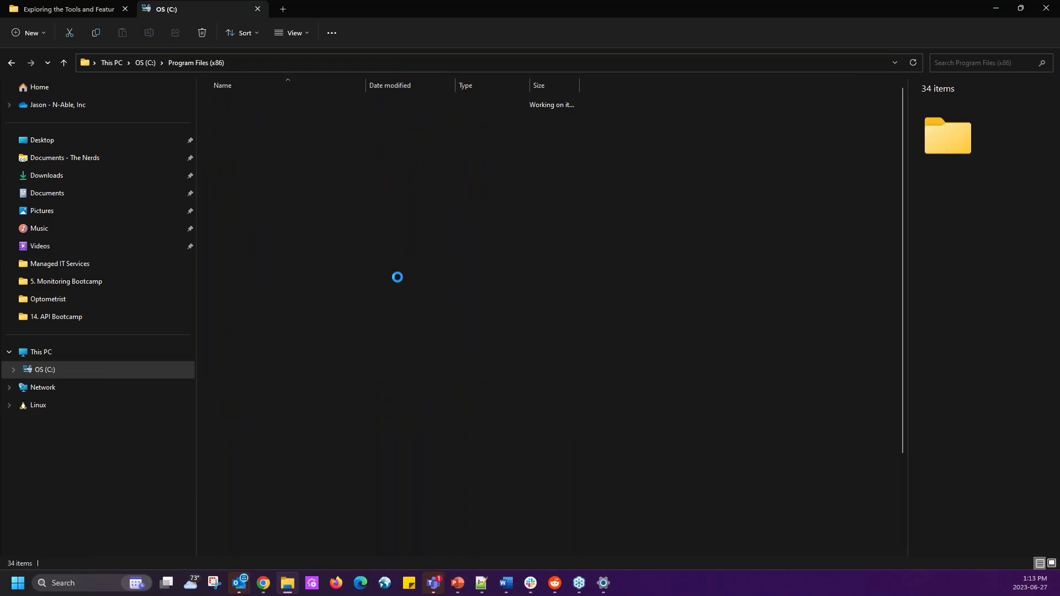
scroll(275, 329, "down", 3)
scroll(267, 341, "up", 3)
Look inside the Google folder, return to Program Files (x86), and minimize Explorer.
double_click(231, 240)
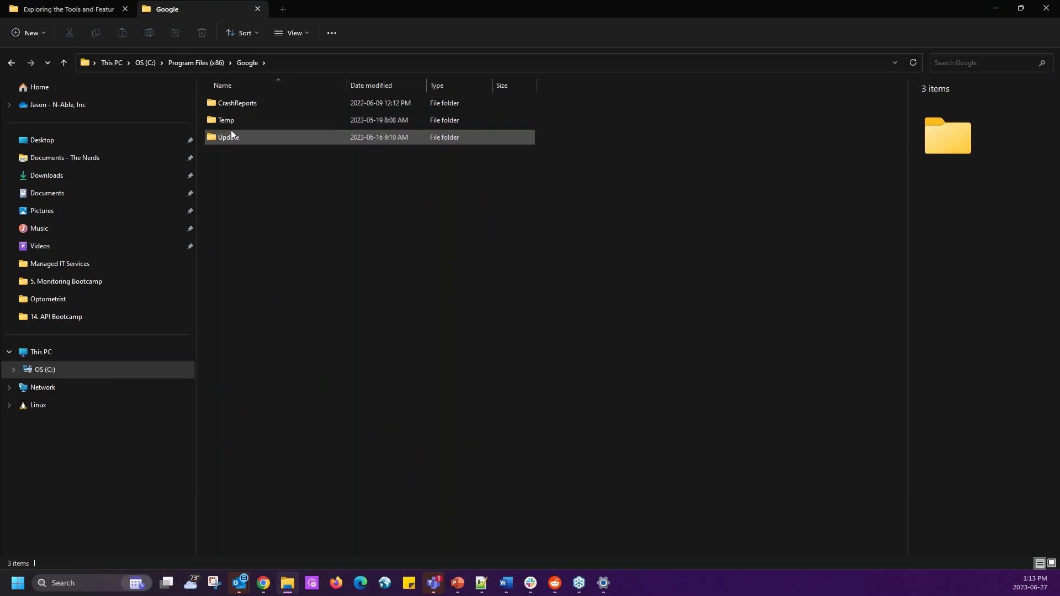
left_click(11, 63)
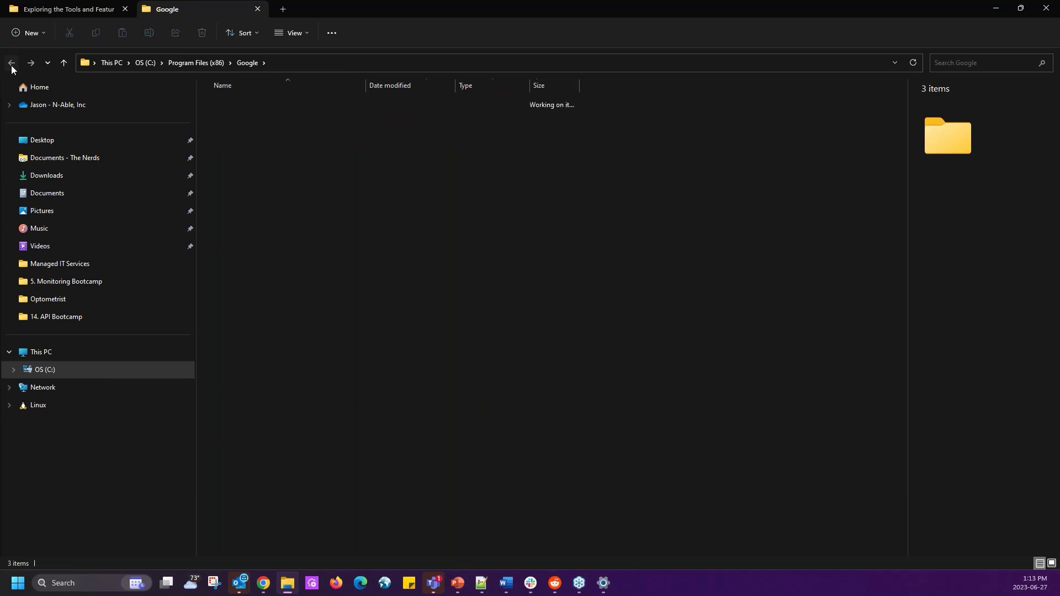
left_click(995, 8)
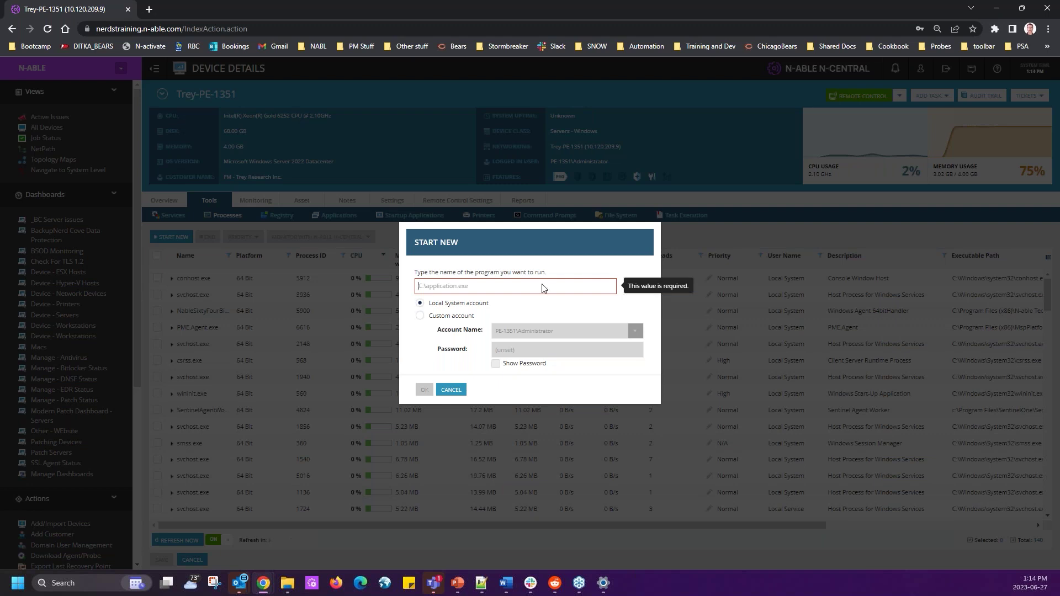
Cancel the Start New dialog and check Sentinel Service Host's priority options.
left_click(451, 389)
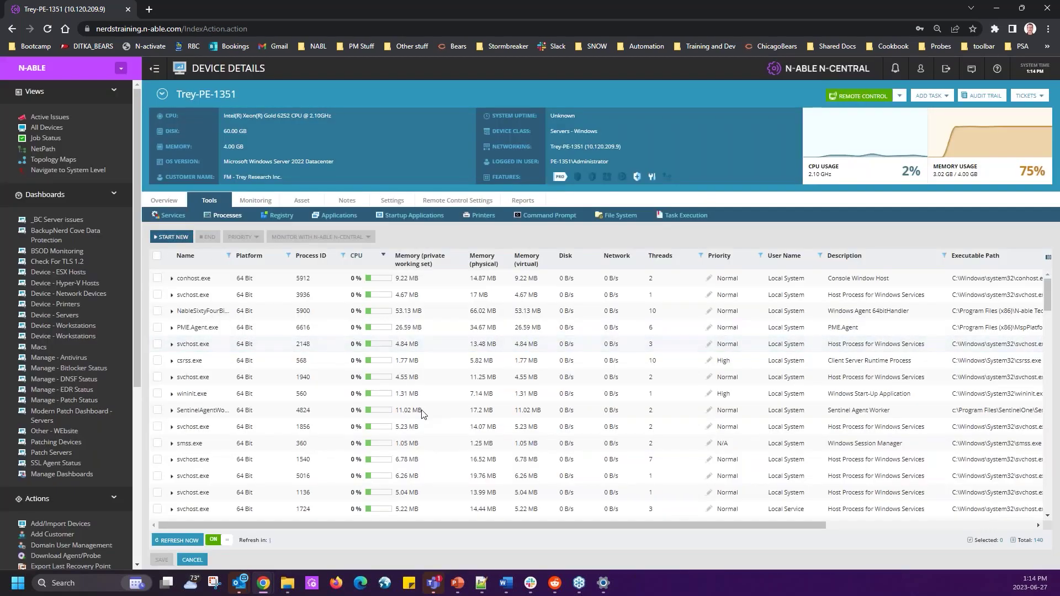
left_click(380, 330)
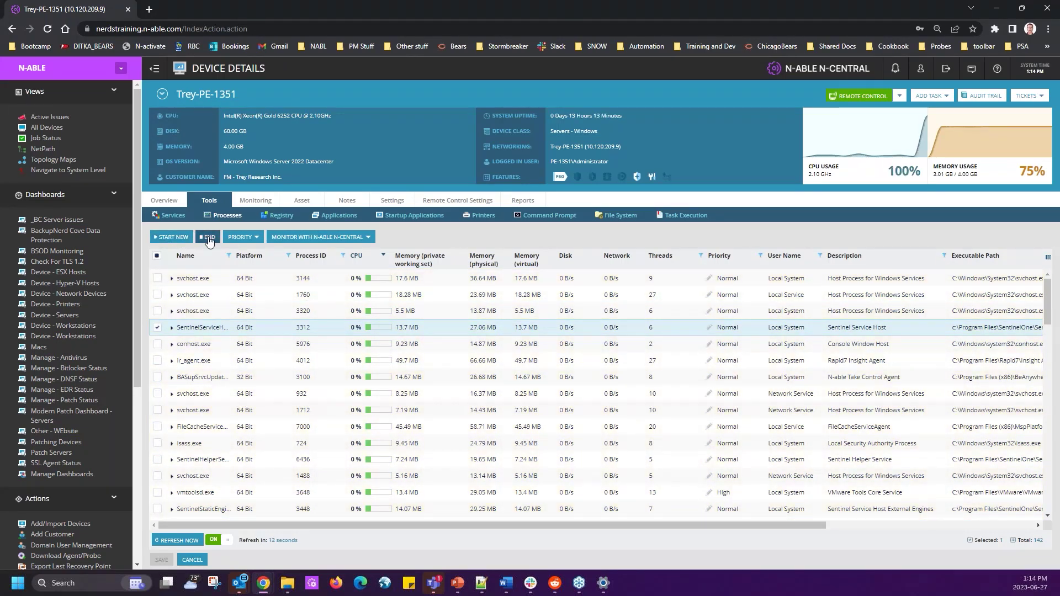
left_click(245, 237)
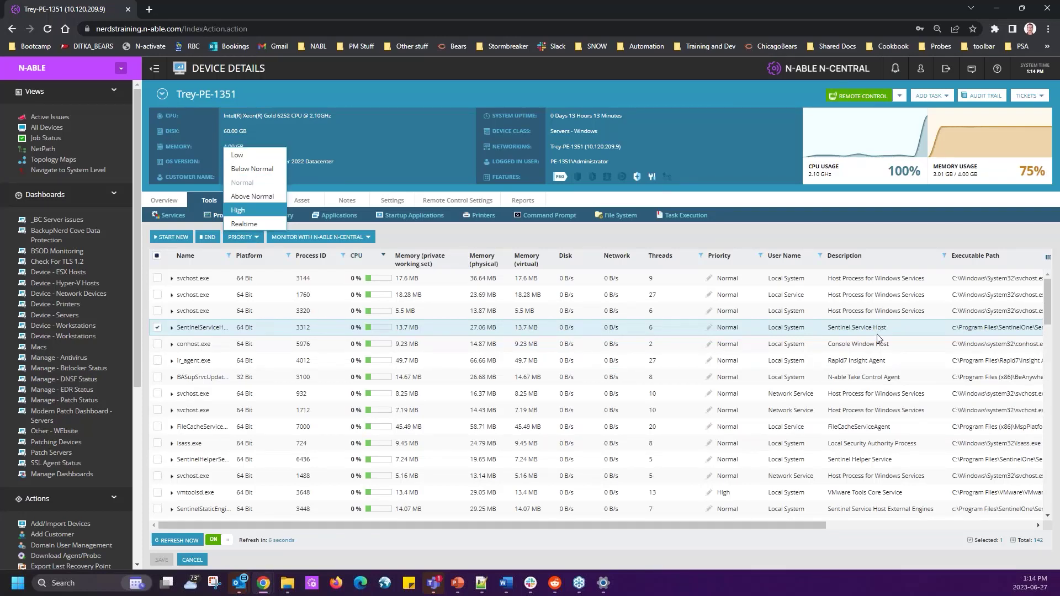
Sort processes by disk activity, busiest first, and raise WmiPrvSE.exe to Above Normal priority.
left_click(565, 257)
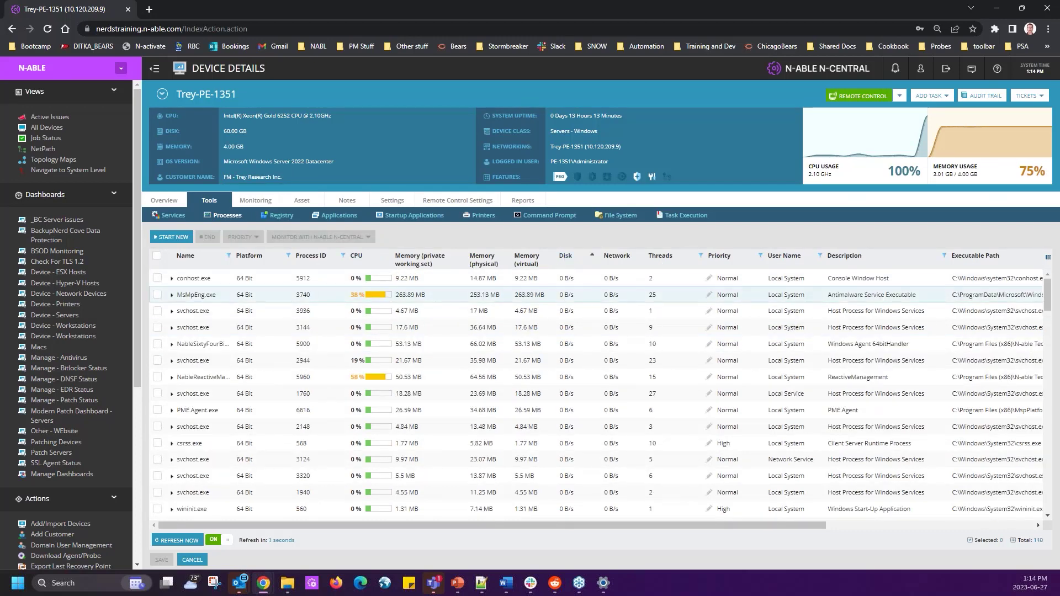
left_click(565, 256)
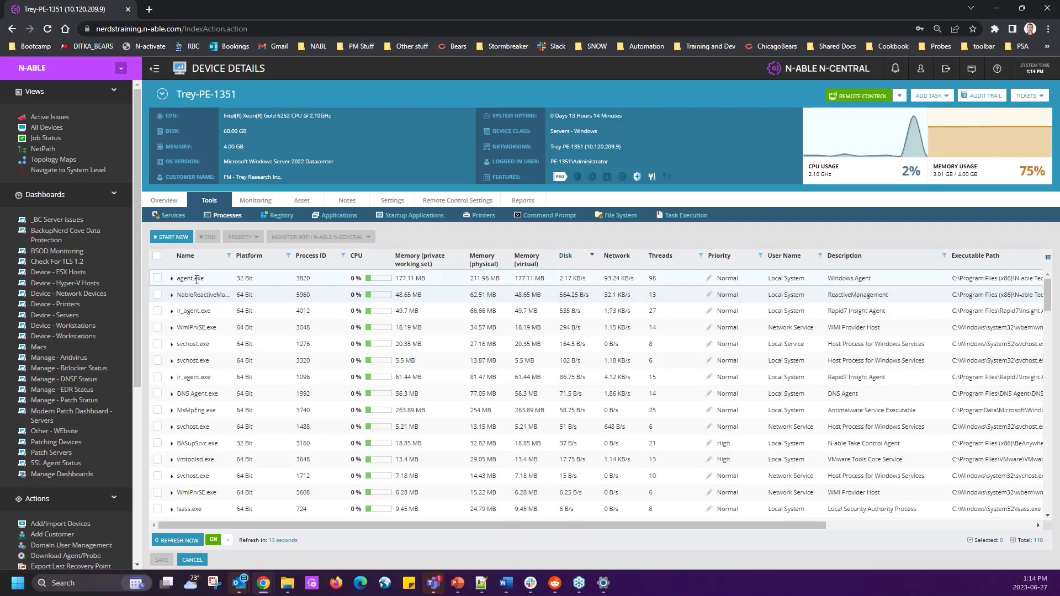
left_click(157, 328)
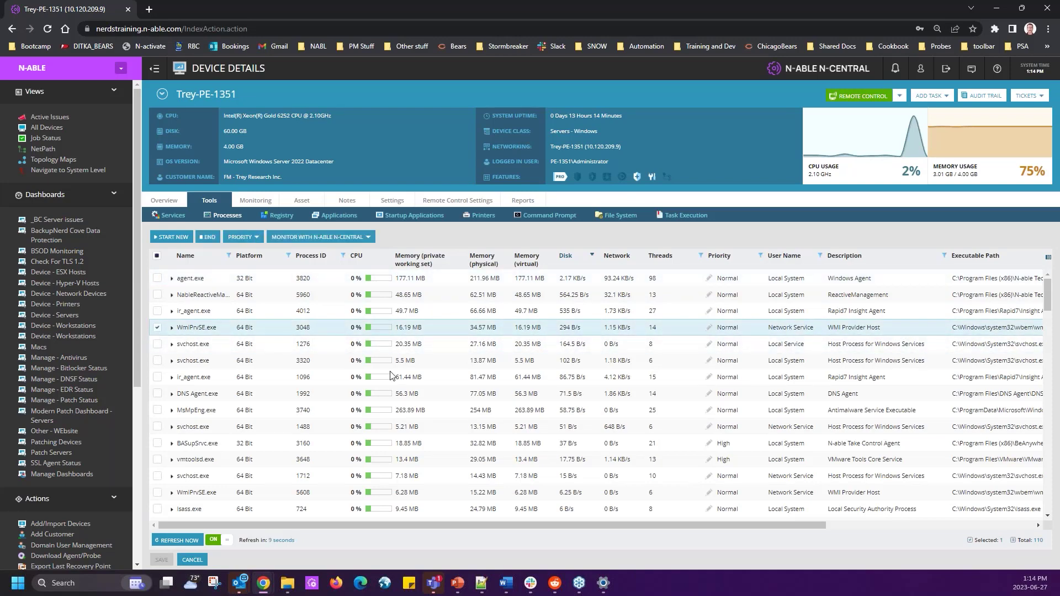
left_click(258, 238)
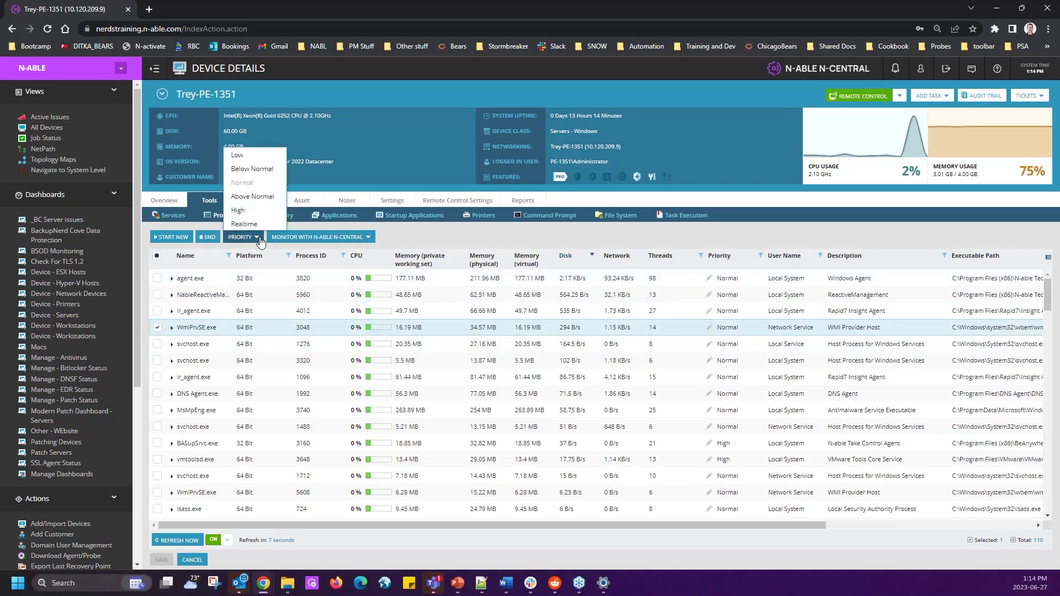
left_click(259, 196)
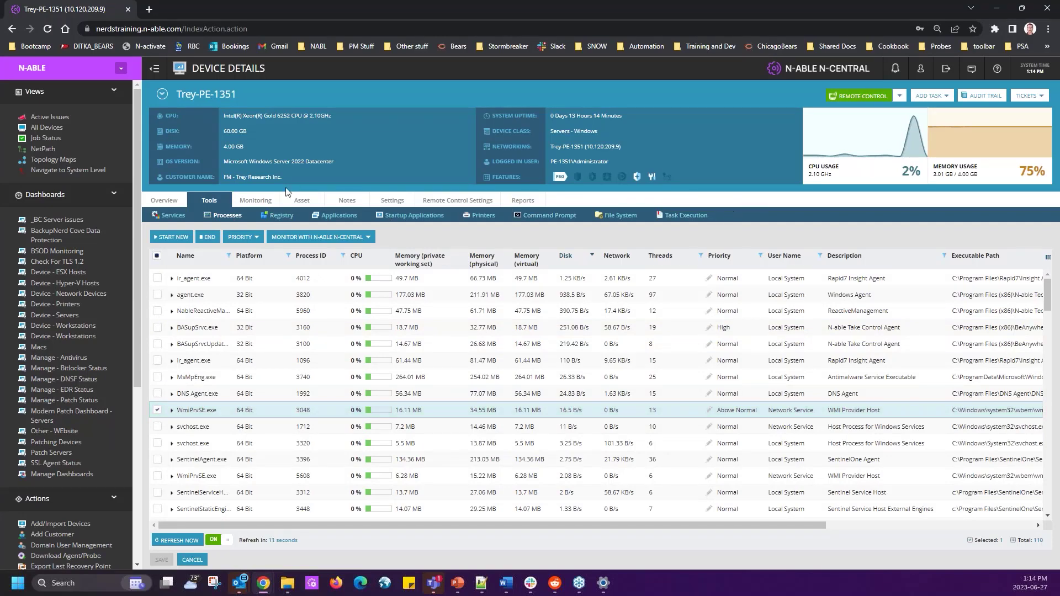
left_click(280, 215)
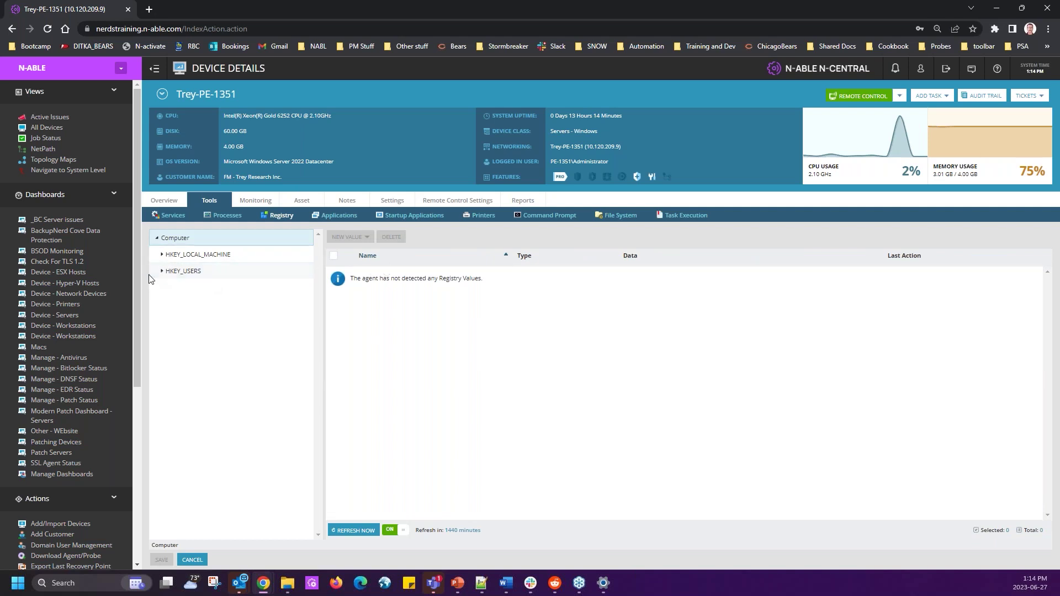
Navigate the registry to HKEY_LOCAL_MACHINE\SOFTWARE\N-able Technologies.
left_click(160, 255)
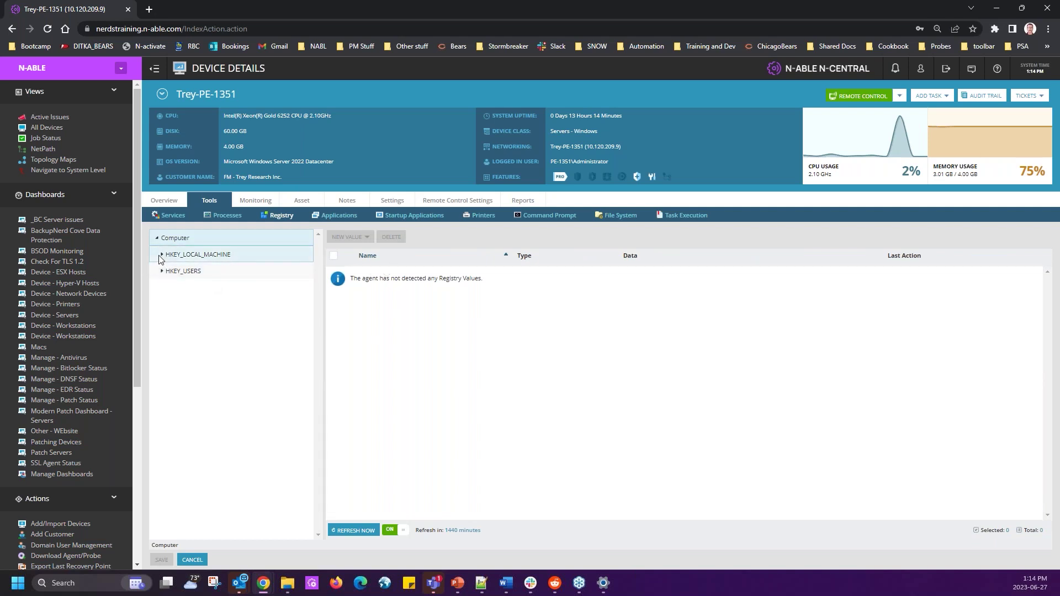
left_click(166, 337)
scroll(220, 367, "down", 5)
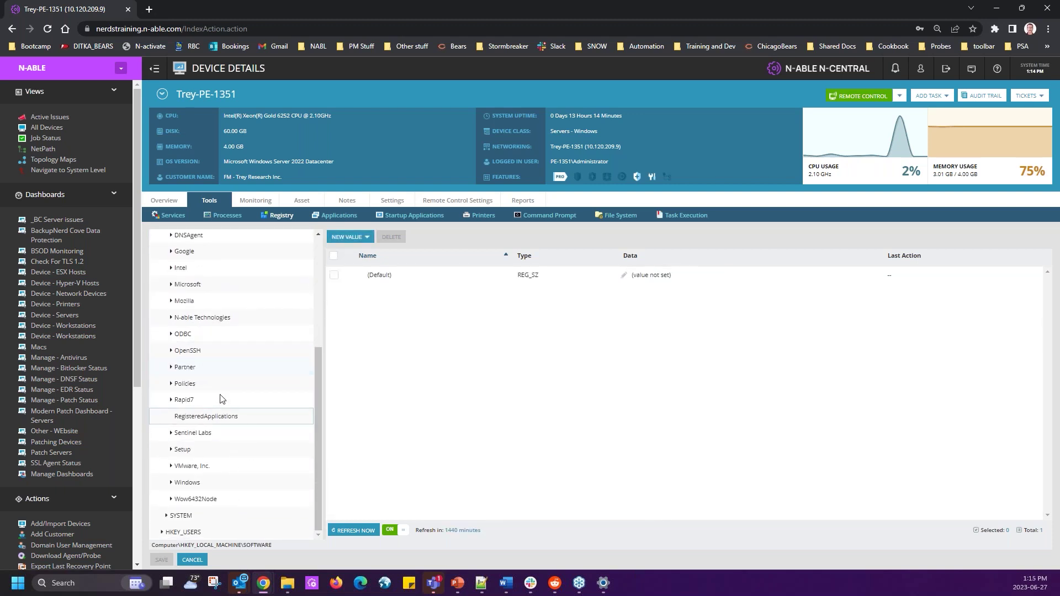
left_click(199, 318)
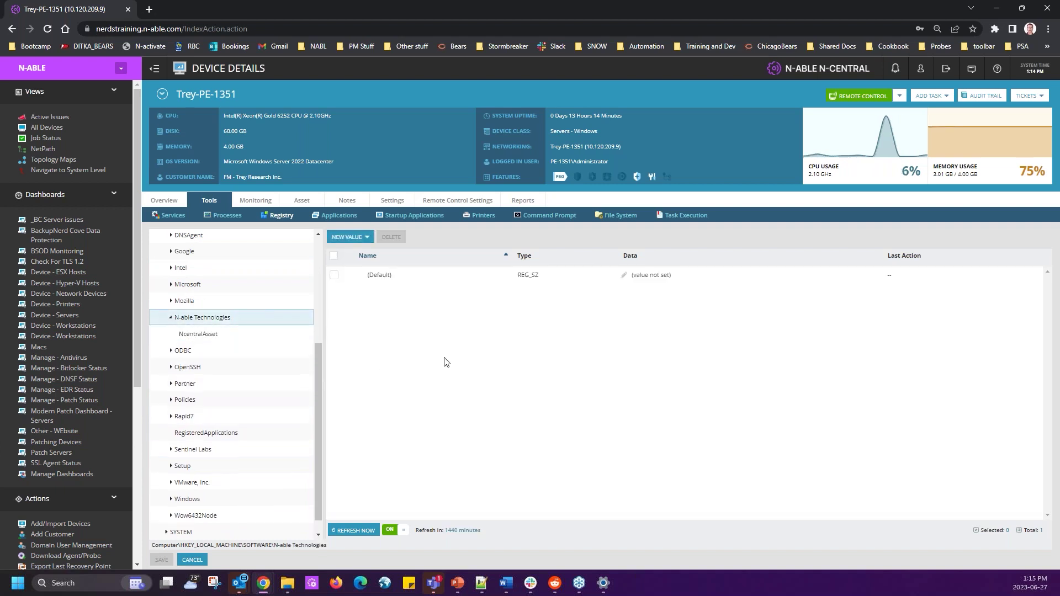
Start a new DWORD (32-bit) value, cancel it, and show the installed applications.
left_click(369, 240)
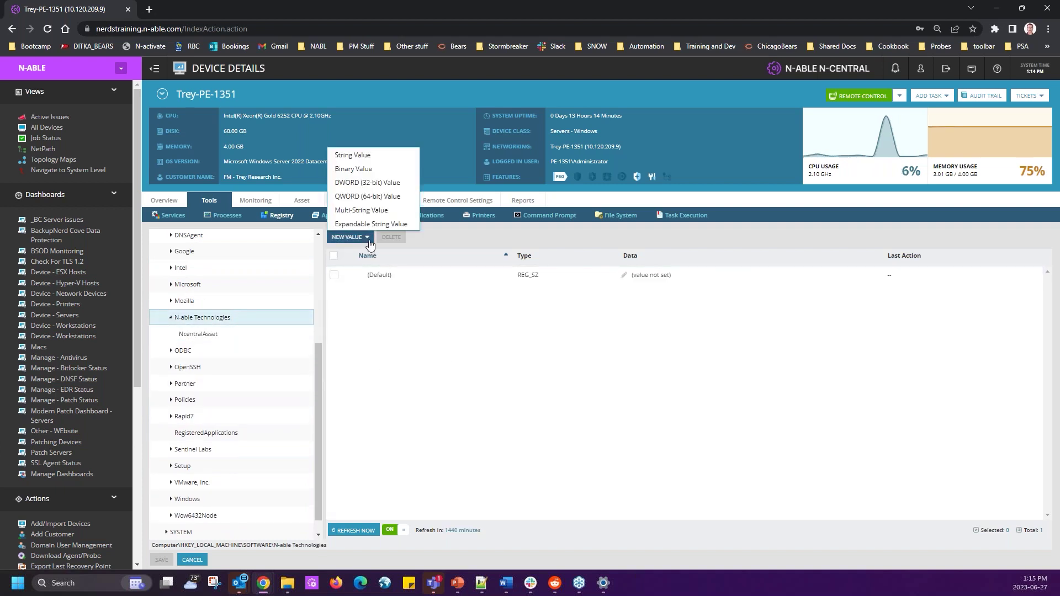
left_click(354, 184)
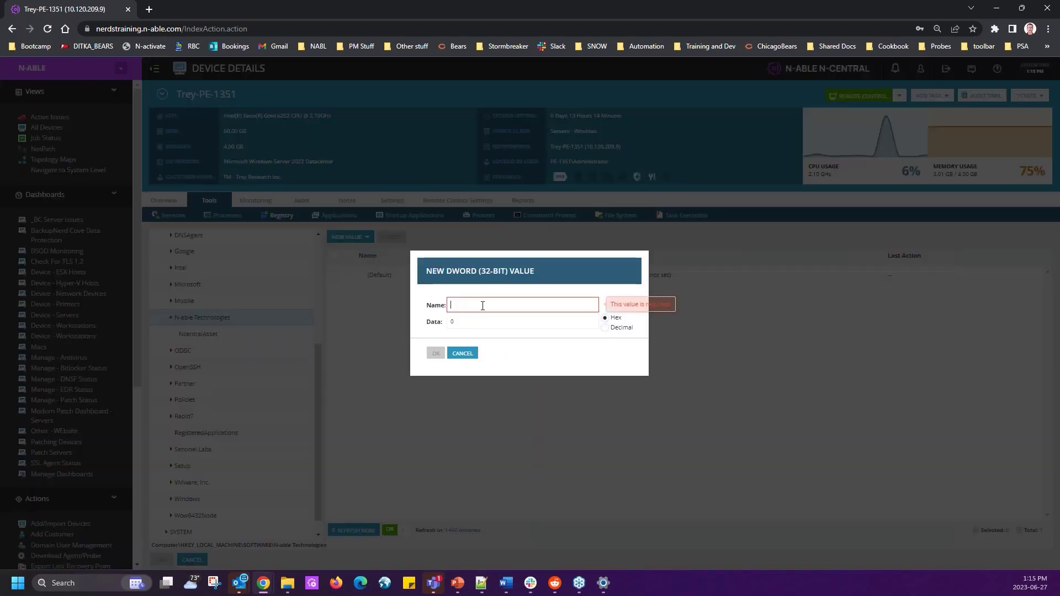
key("Tab")
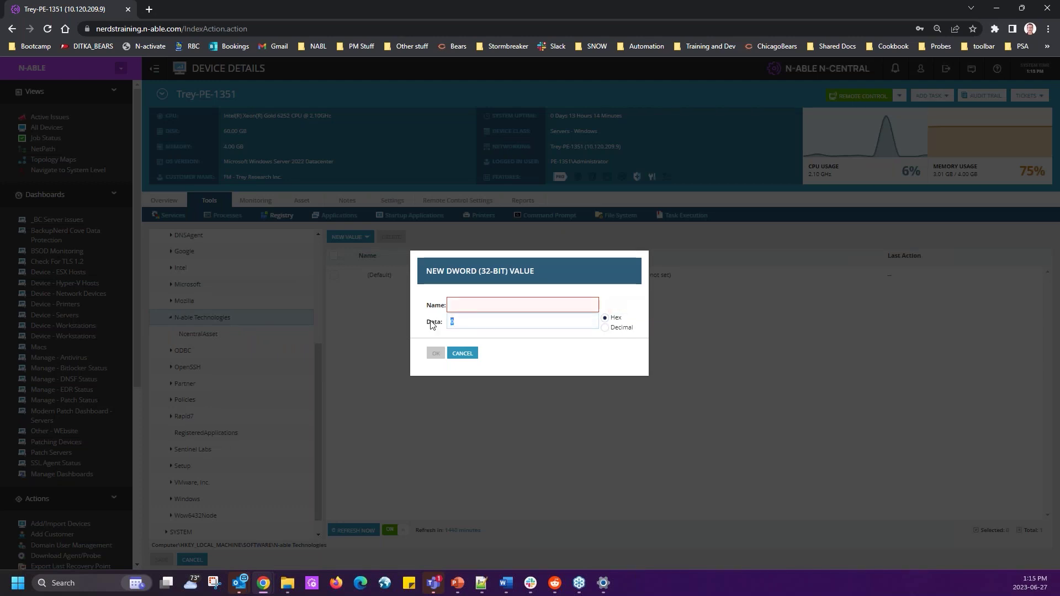
left_click(462, 353)
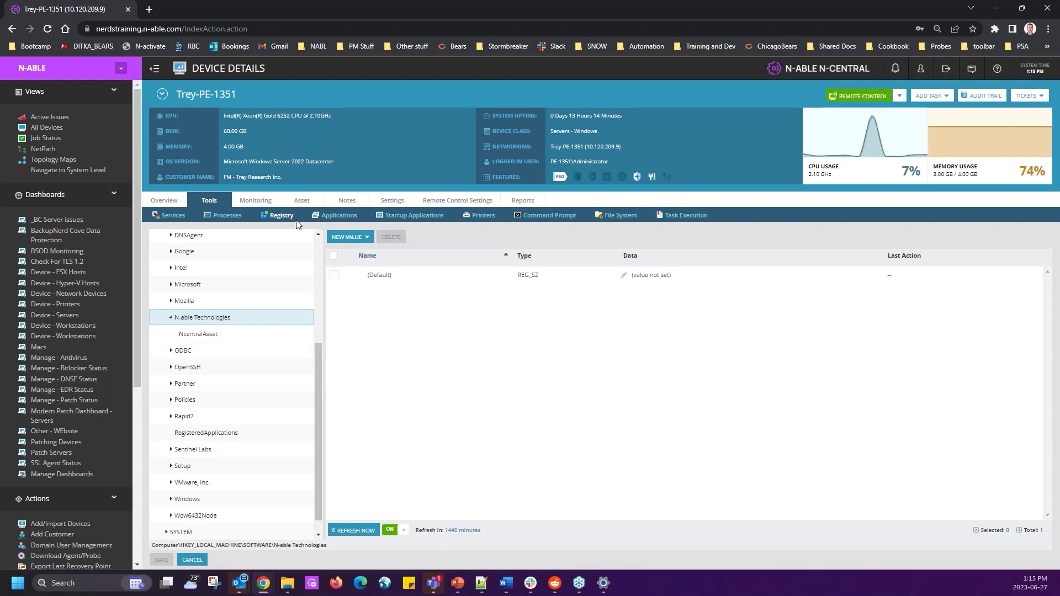
left_click(339, 215)
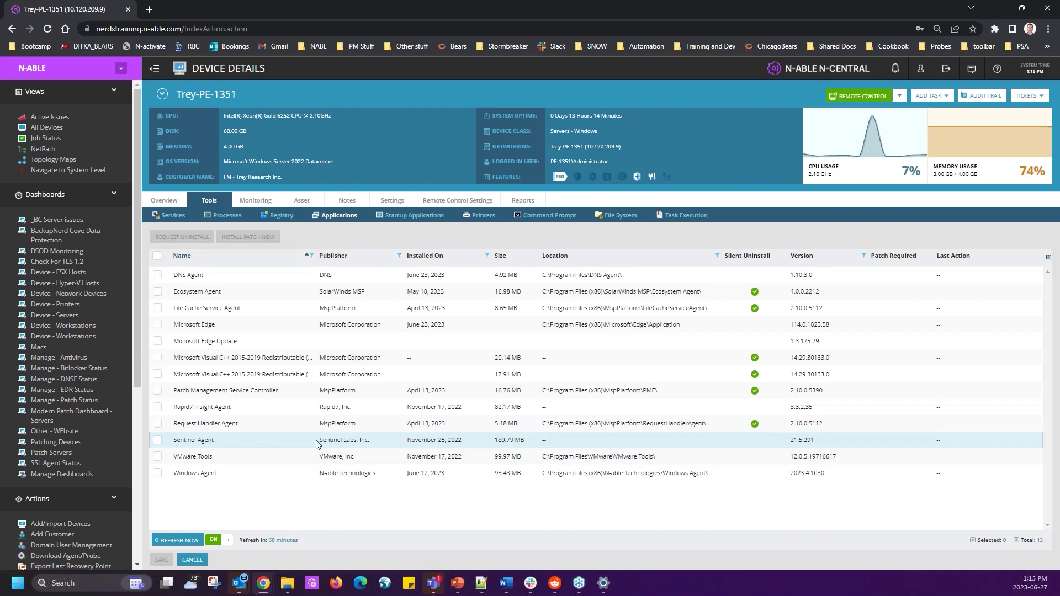
left_click(157, 325)
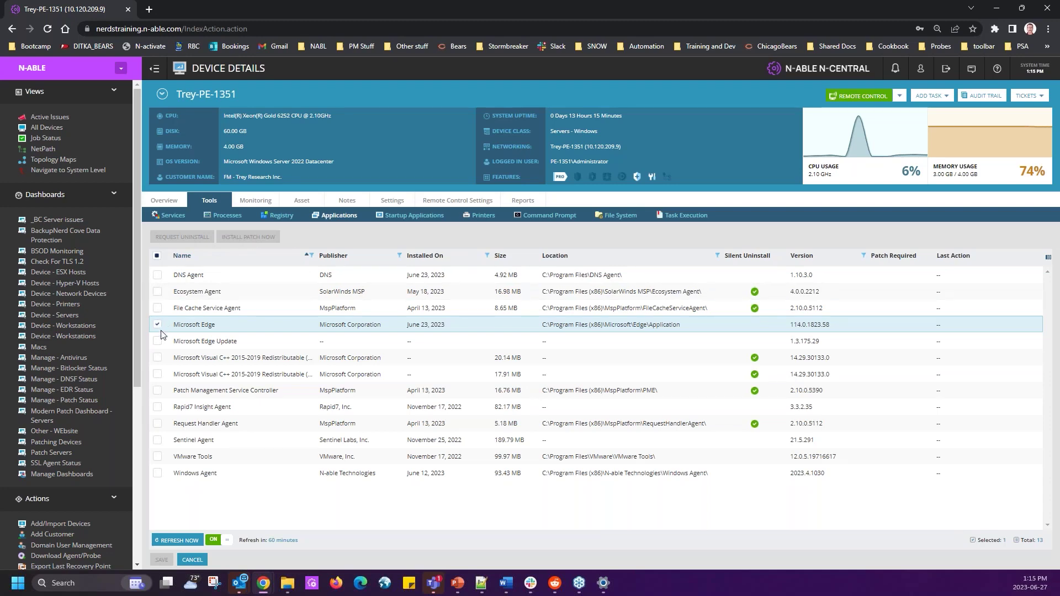
left_click(158, 308)
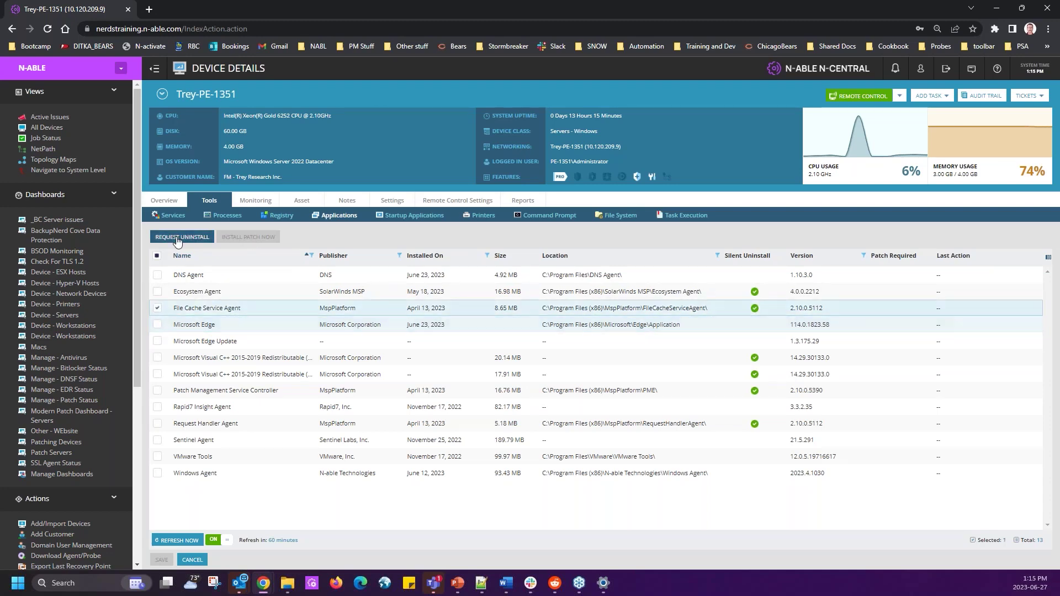
mouse_move(756, 314)
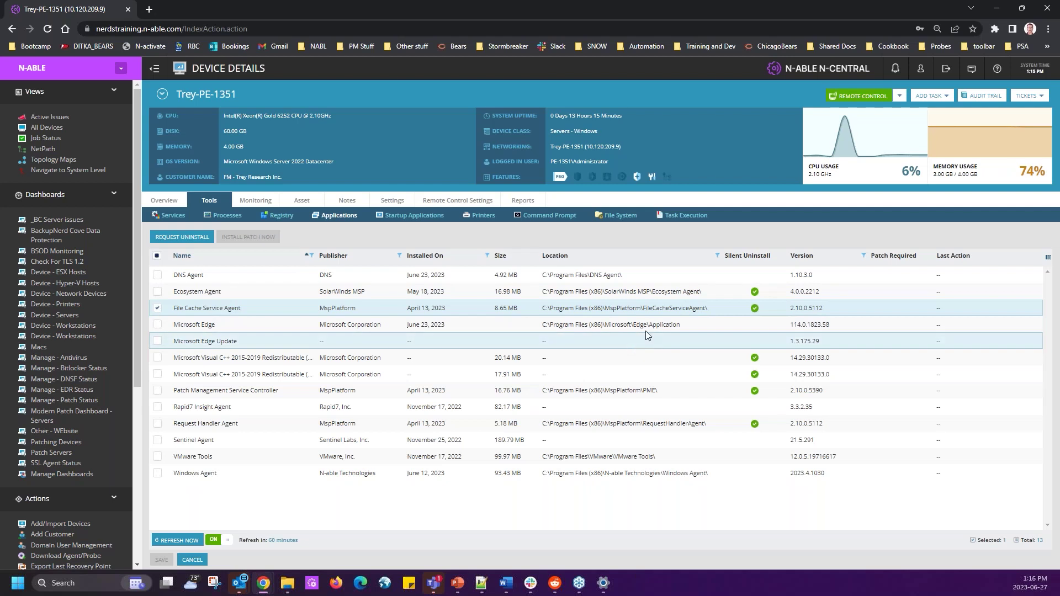
left_click(157, 256)
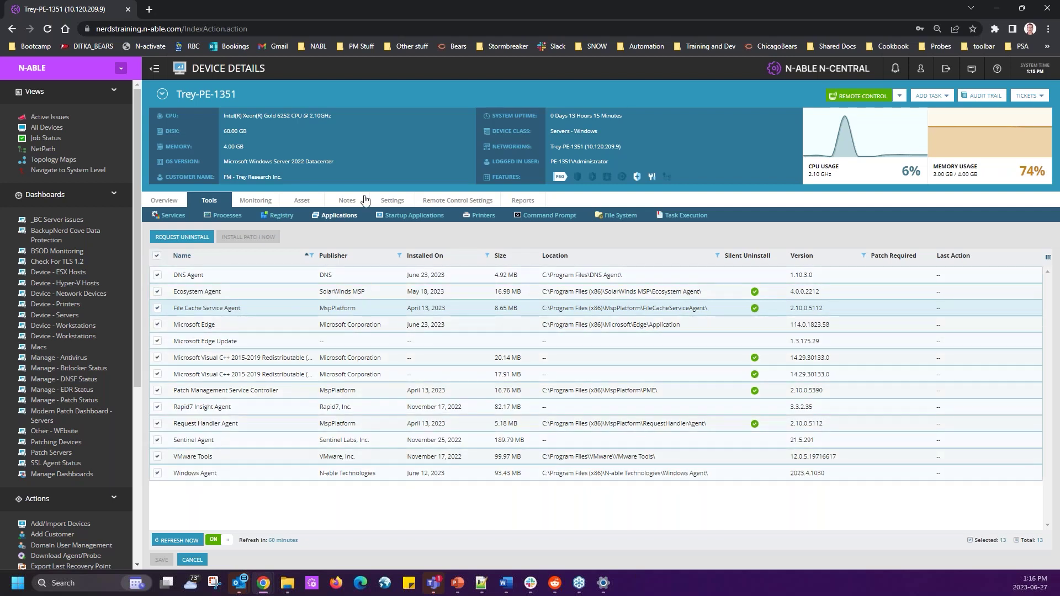
left_click(158, 257)
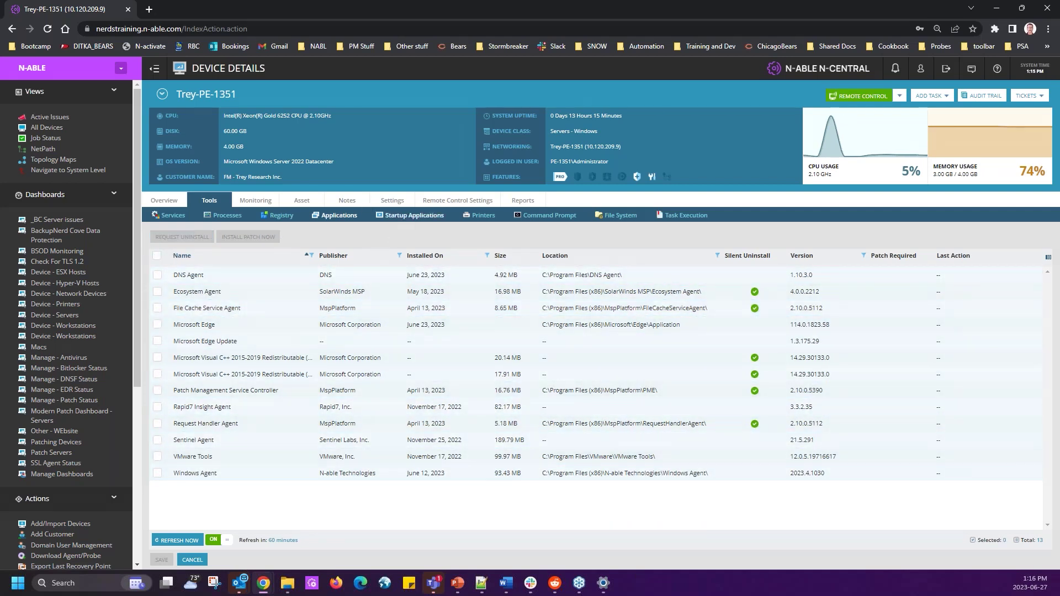
In Startup Applications, turn DNS Agent TrayIcon off then back on, leaving all seven entries enabled.
left_click(413, 215)
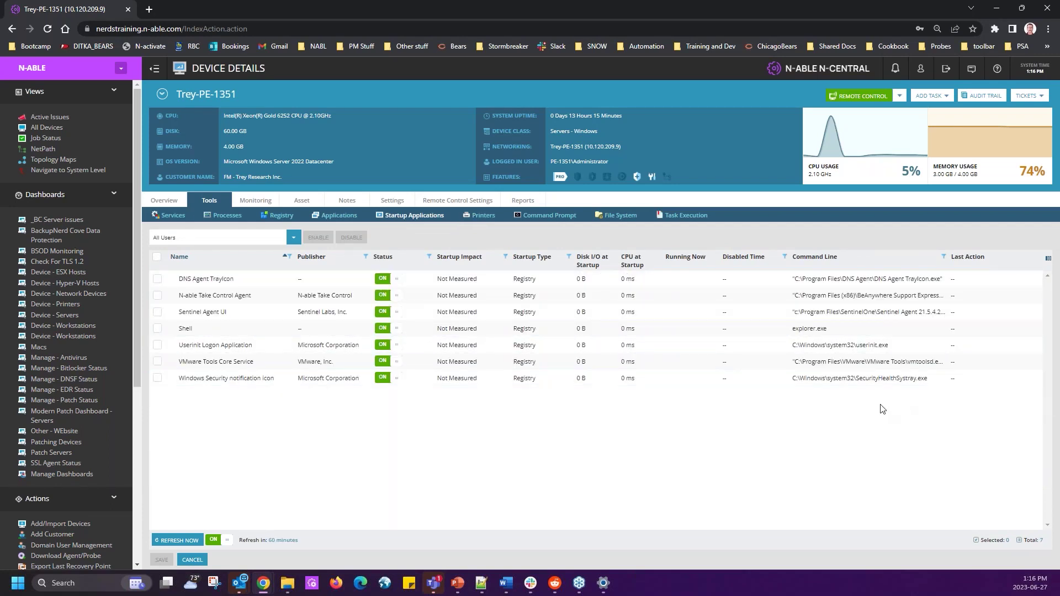
left_click_drag(178, 279, 228, 279)
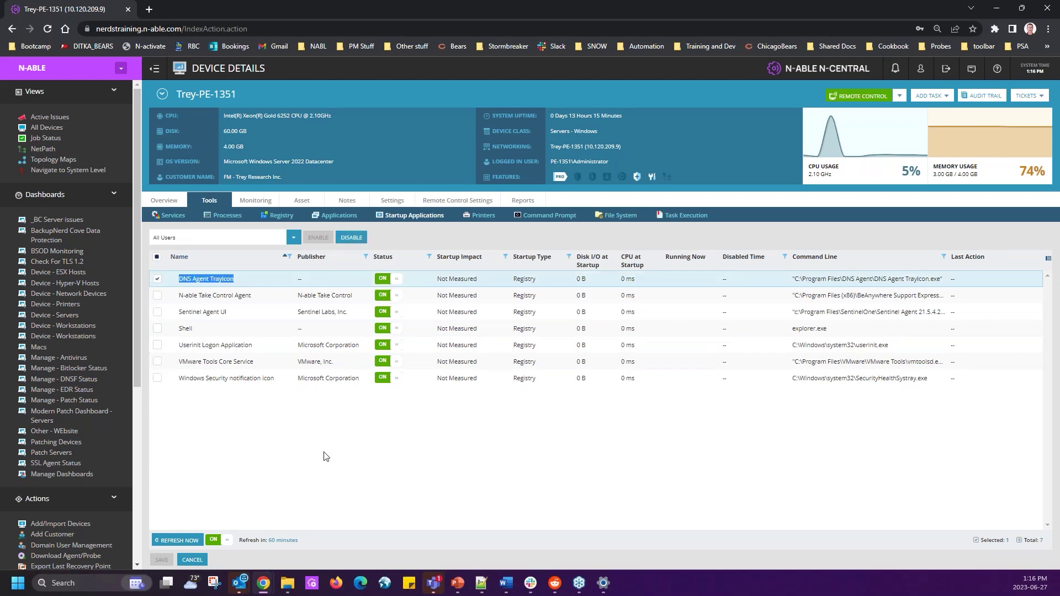
left_click(386, 279)
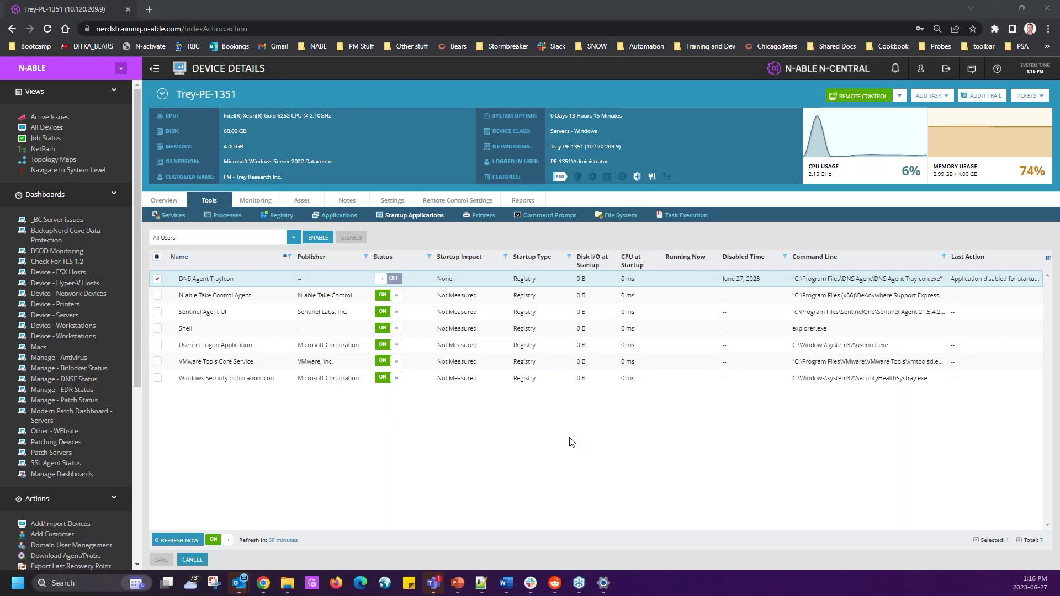
left_click(576, 425)
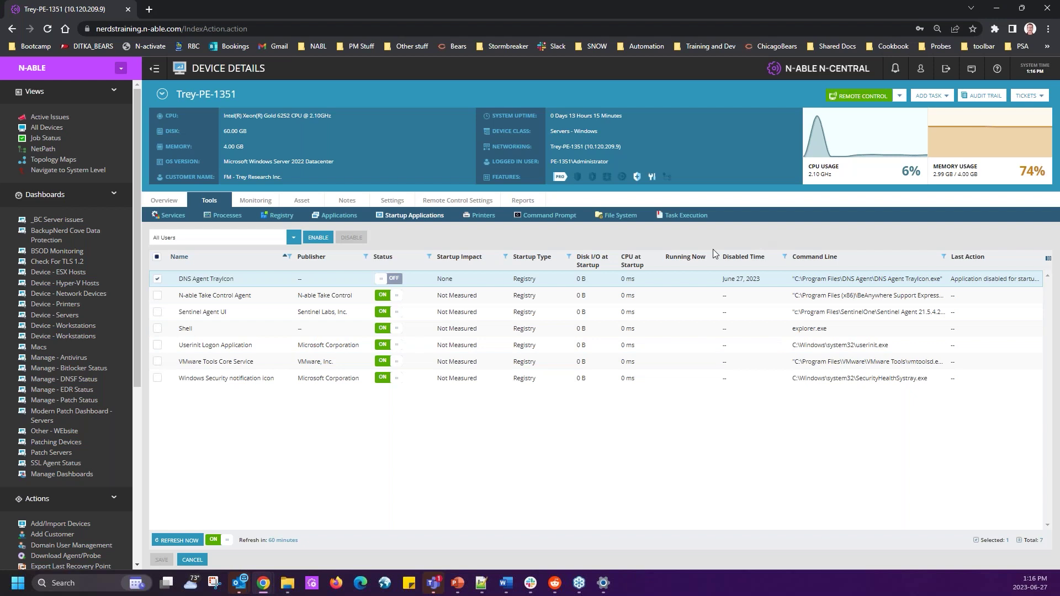
left_click(157, 280)
left_click(158, 280)
left_click(318, 237)
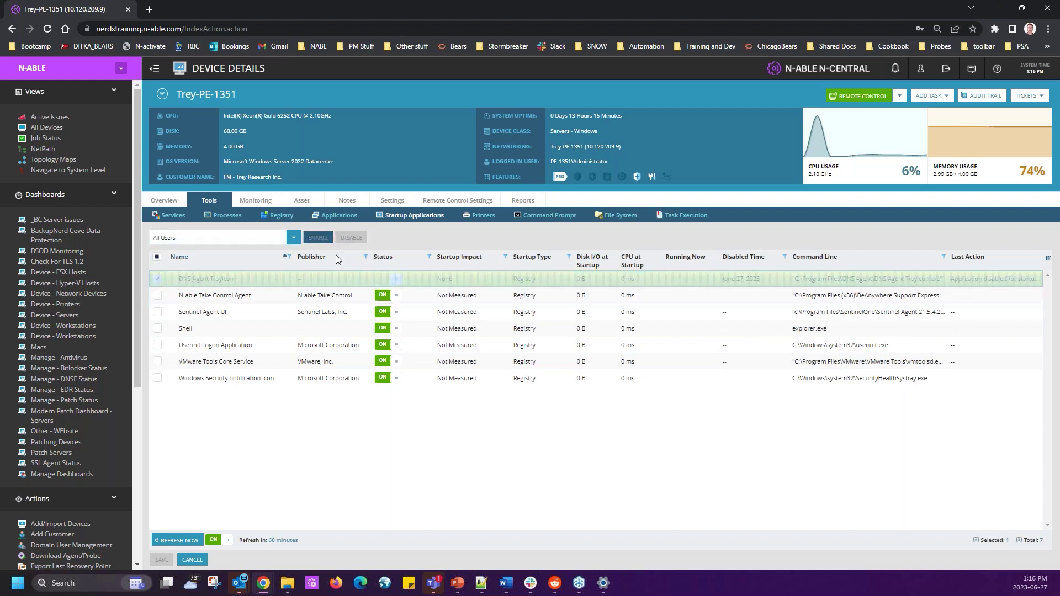
List the server's printers for the administrator account.
left_click(480, 216)
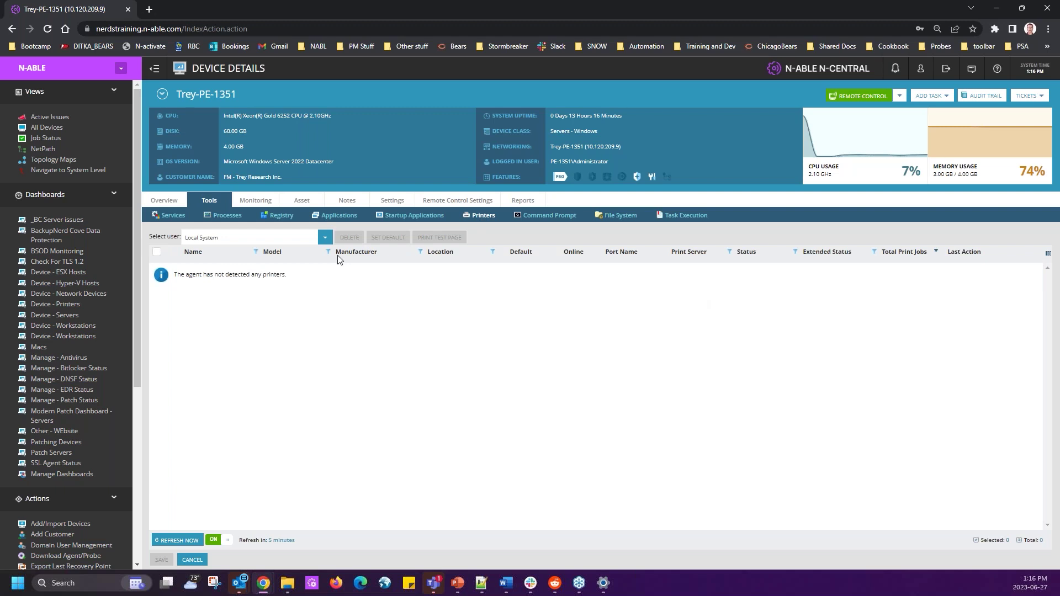
left_click(323, 238)
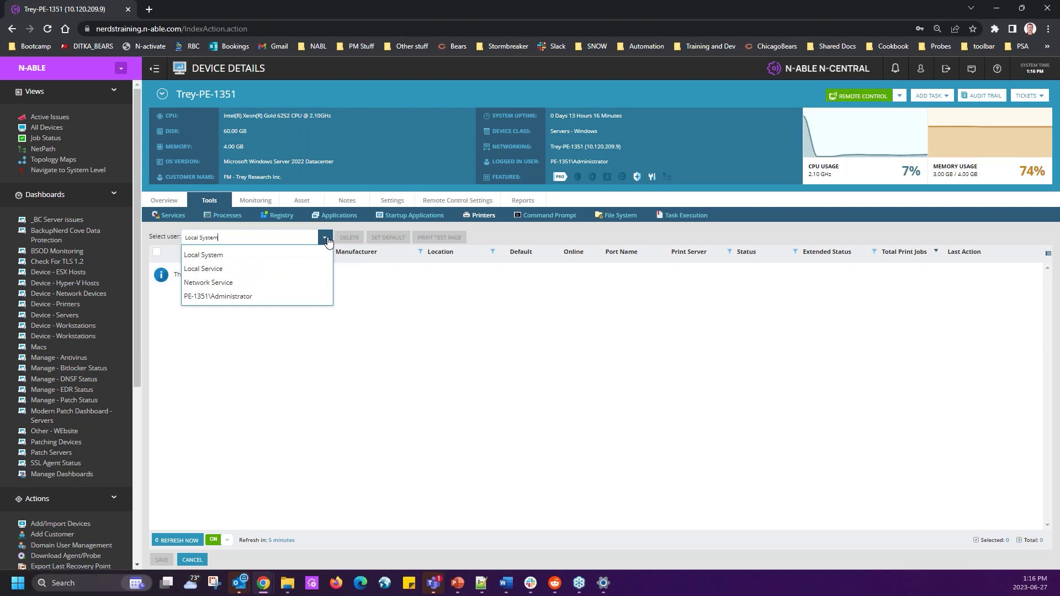
left_click(252, 296)
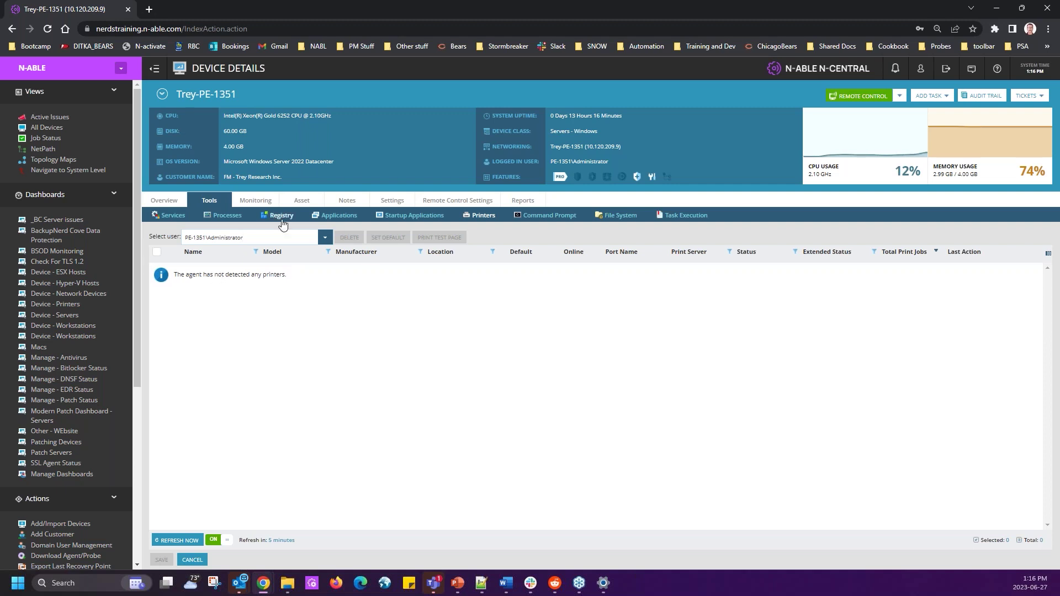
left_click(324, 238)
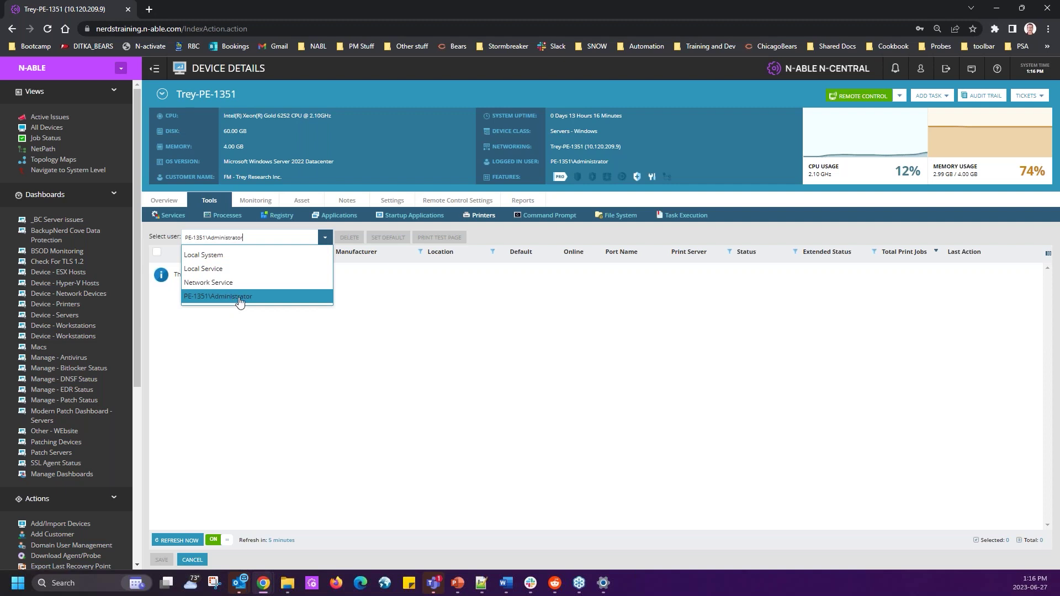
left_click(239, 300)
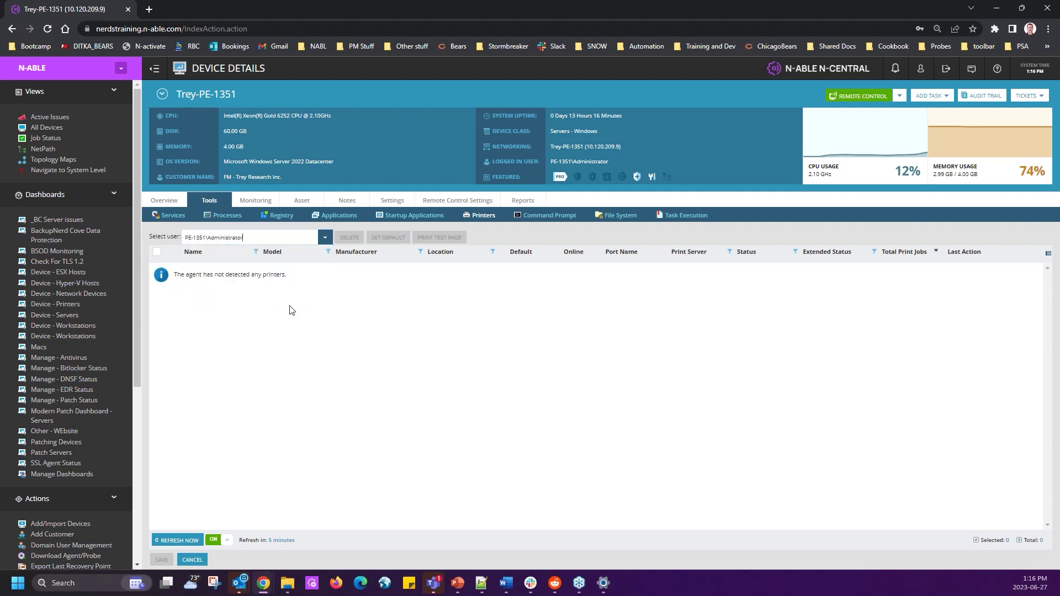
Switch the printer view to Local System, then to Local Service.
left_click_drag(253, 241, 153, 234)
left_click(260, 237)
triple_click(261, 237)
left_click(265, 237)
left_click(325, 237)
left_click(243, 265)
left_click(325, 238)
left_click(226, 280)
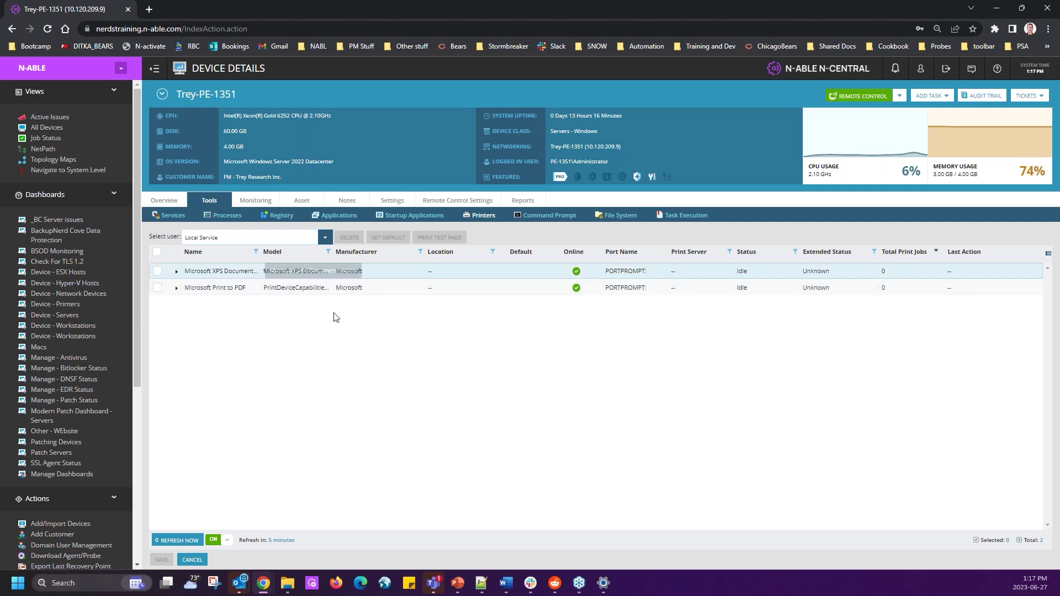
Send a confirmed test page to the Microsoft XPS Document Writer.
left_click(157, 271)
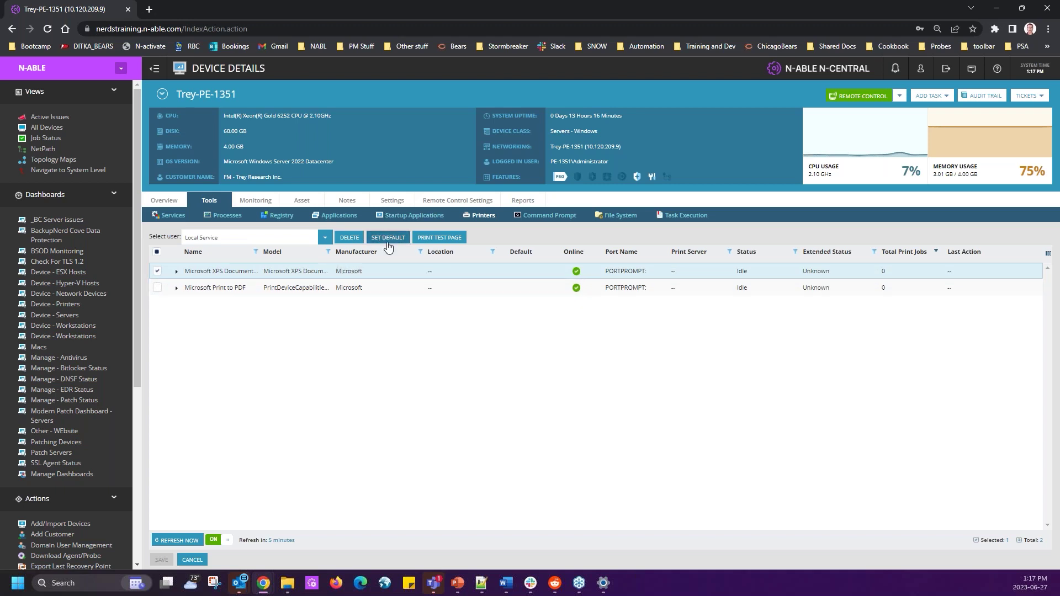
left_click(443, 239)
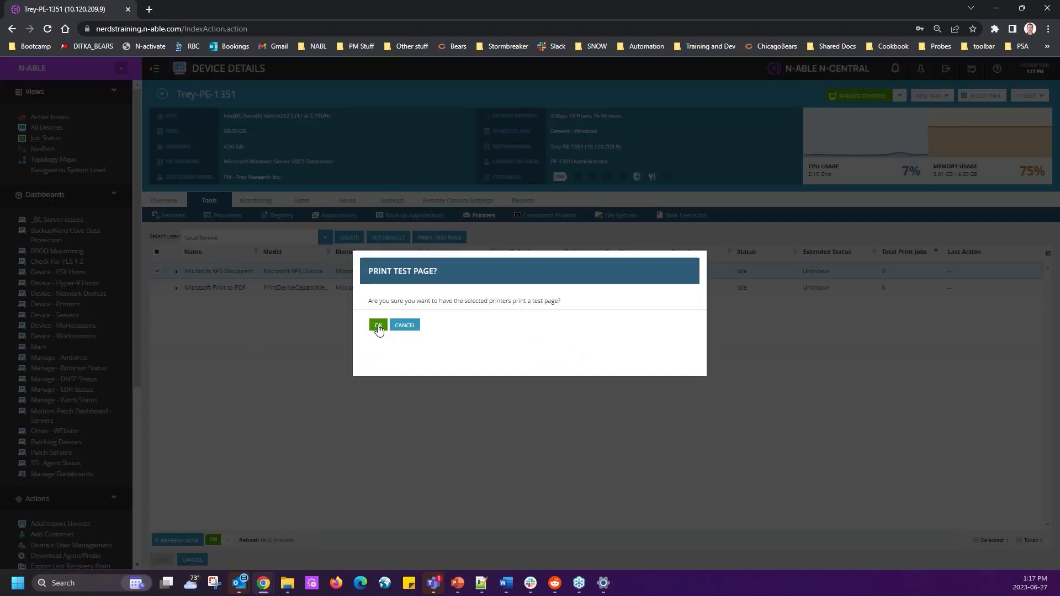
left_click(378, 326)
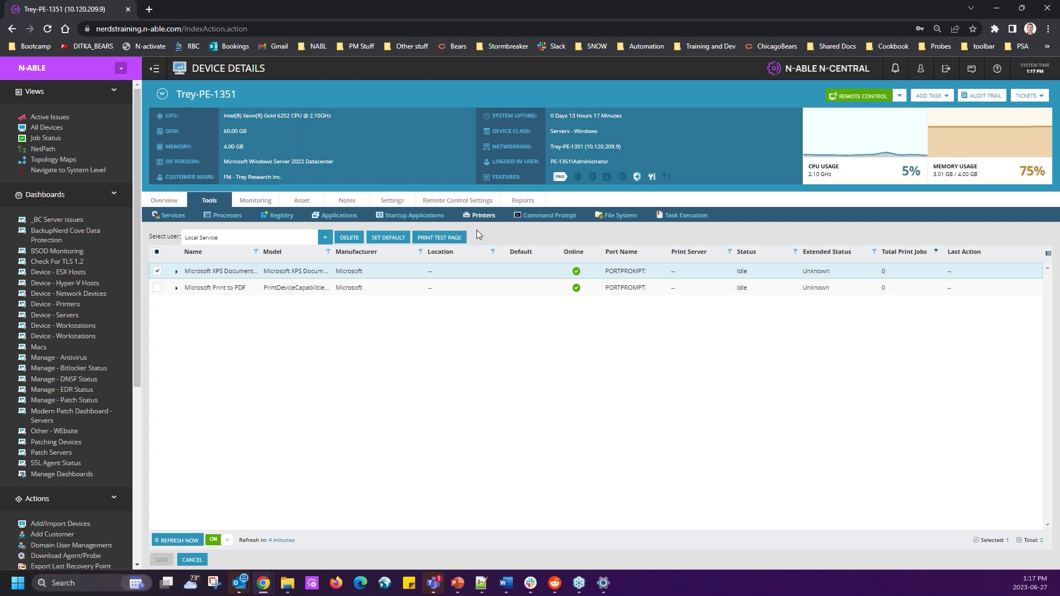
Start a remote command prompt session, run ipconfig /all, and launch PowerShell.
left_click(539, 217)
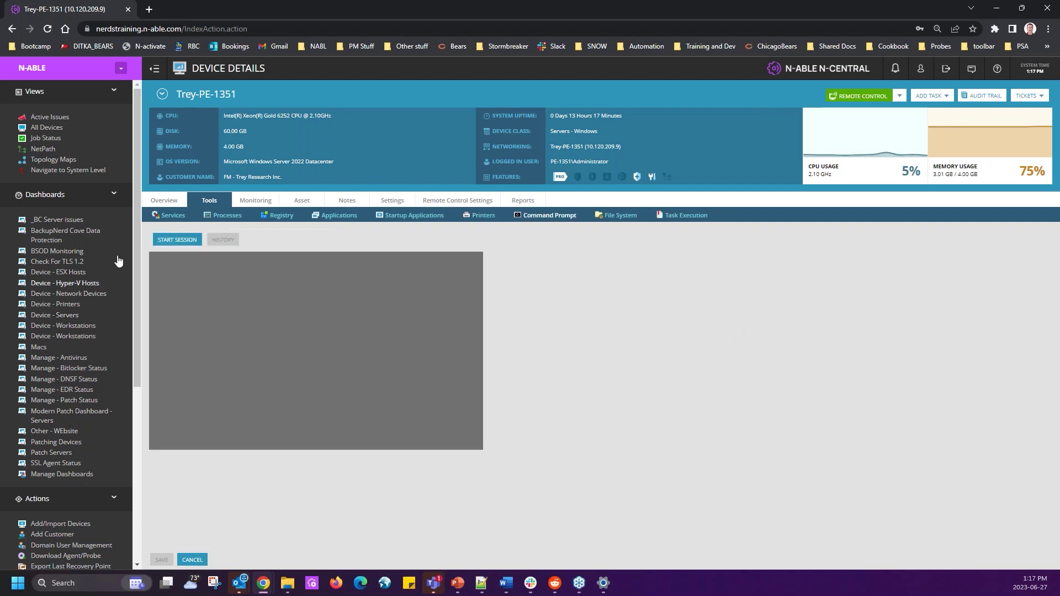
left_click(178, 240)
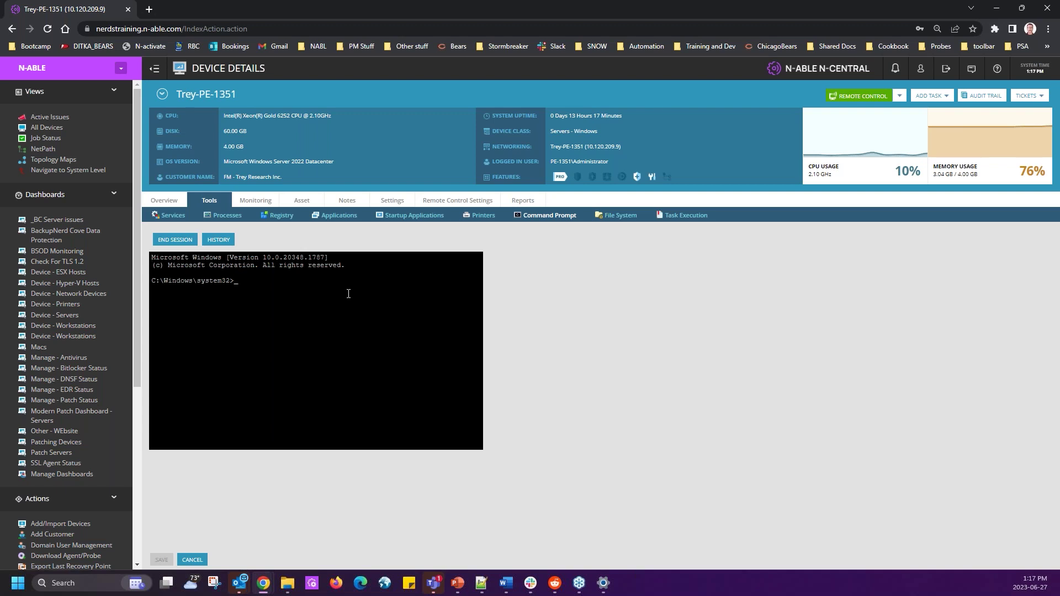
type("ipconfig /al")
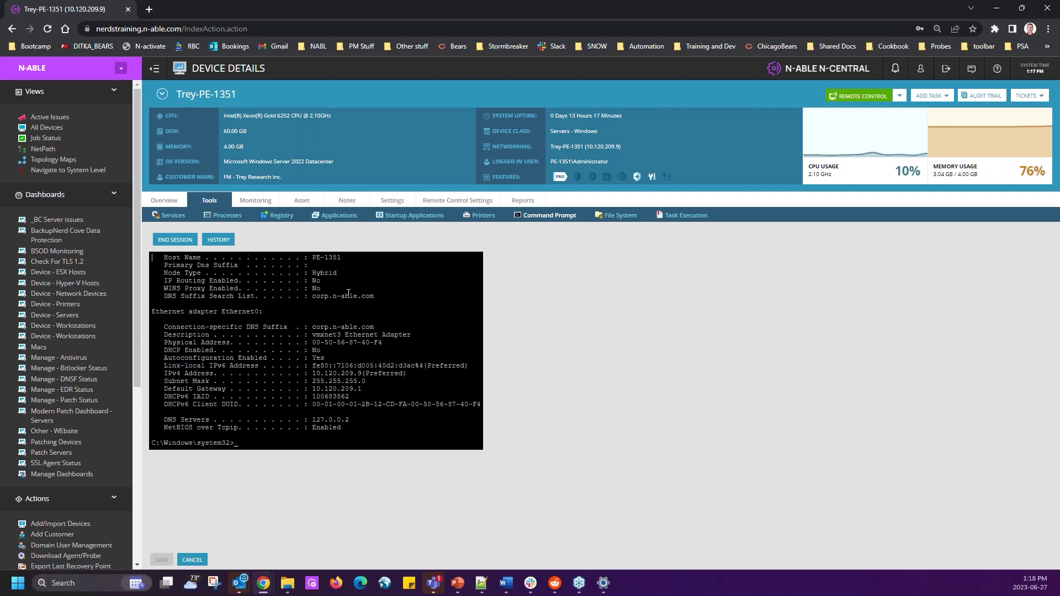
type("powershell")
key("Return")
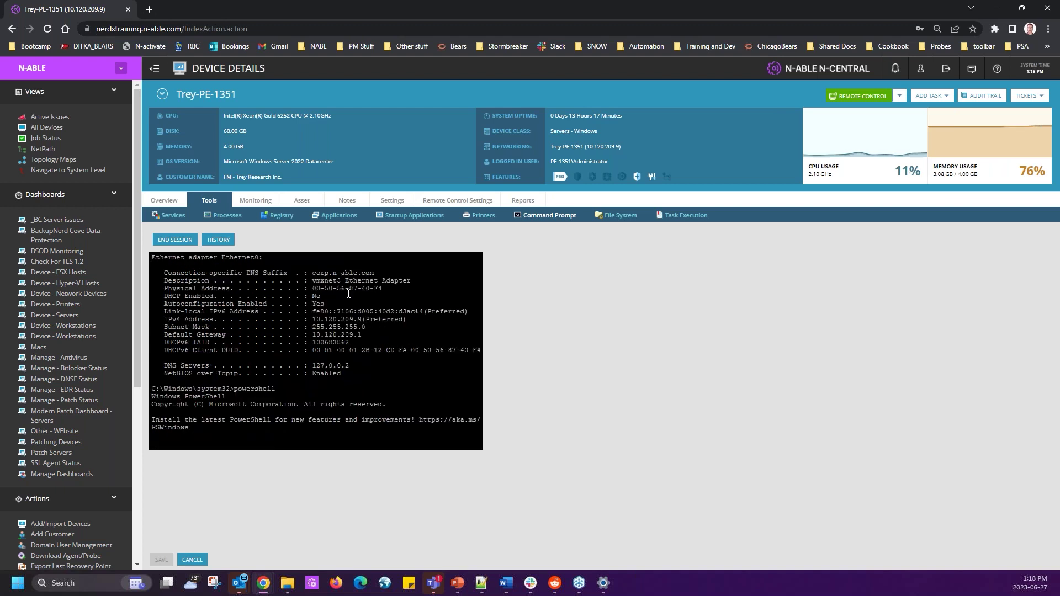
List the server's services with get-service, then end the remote session.
type("get-service")
key("Return")
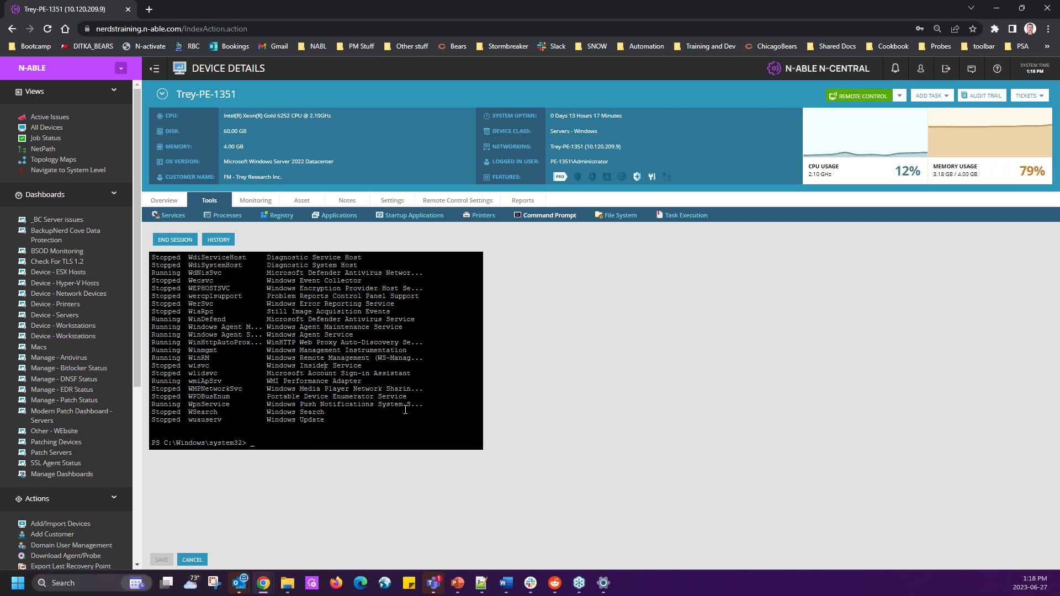
left_click_drag(243, 290, 387, 383)
left_click(196, 241)
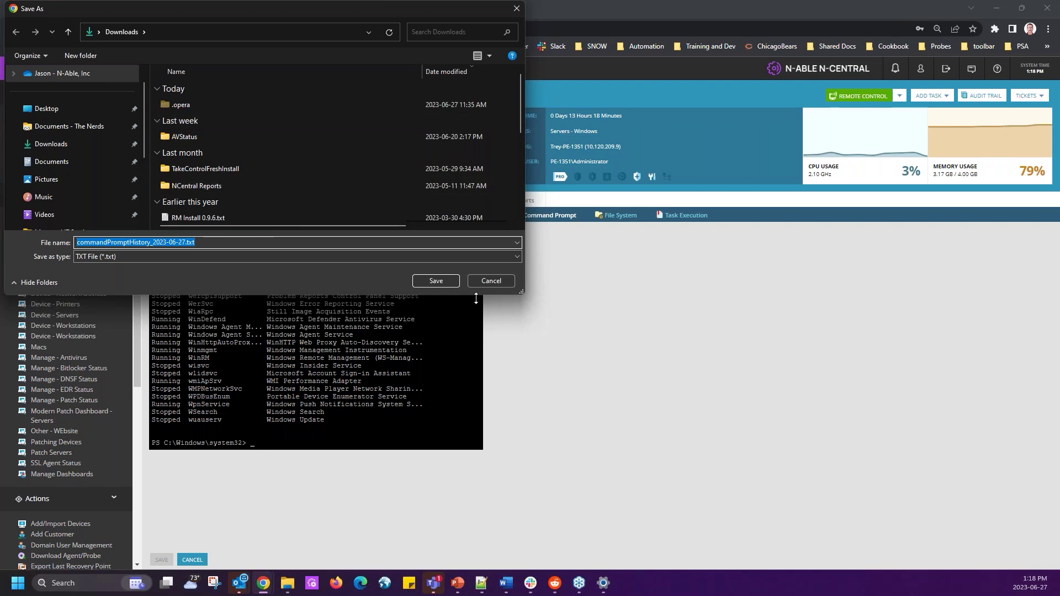
left_click(507, 284)
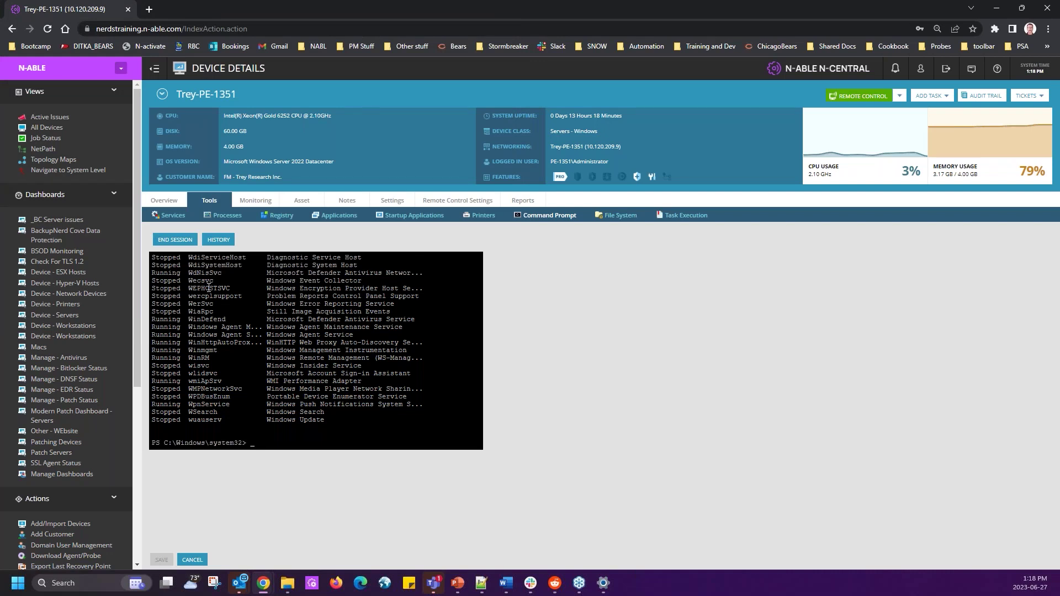
Browse the server's file system to the C:\Temp folder.
left_click(621, 216)
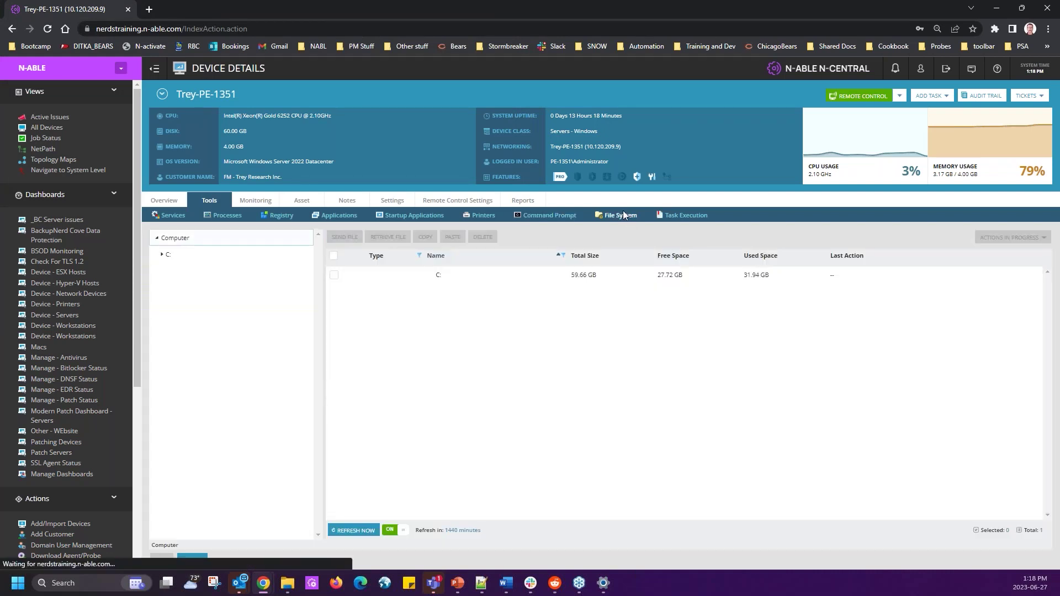
left_click(161, 254)
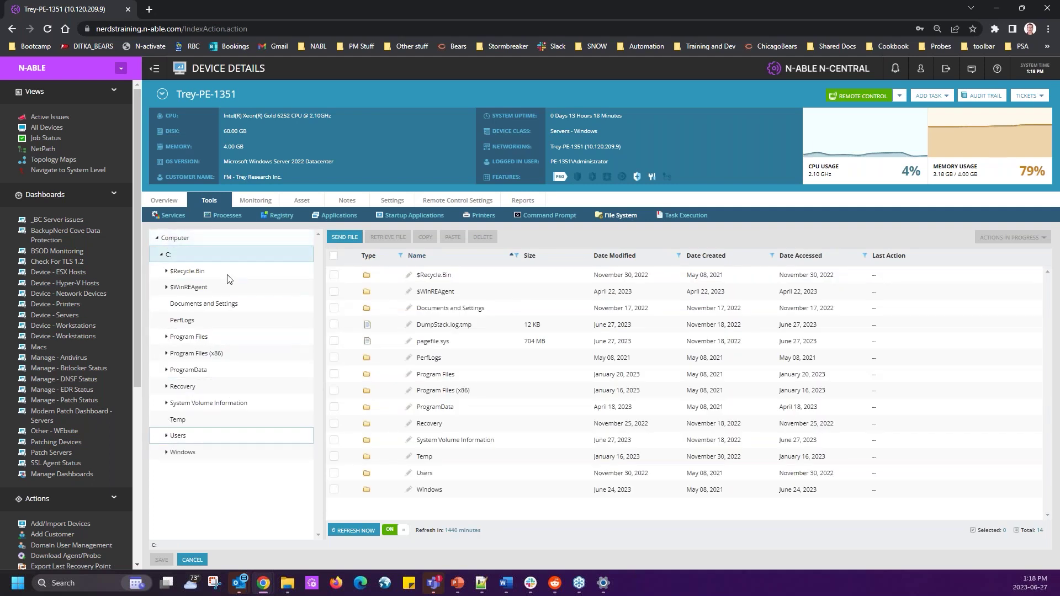
left_click(176, 421)
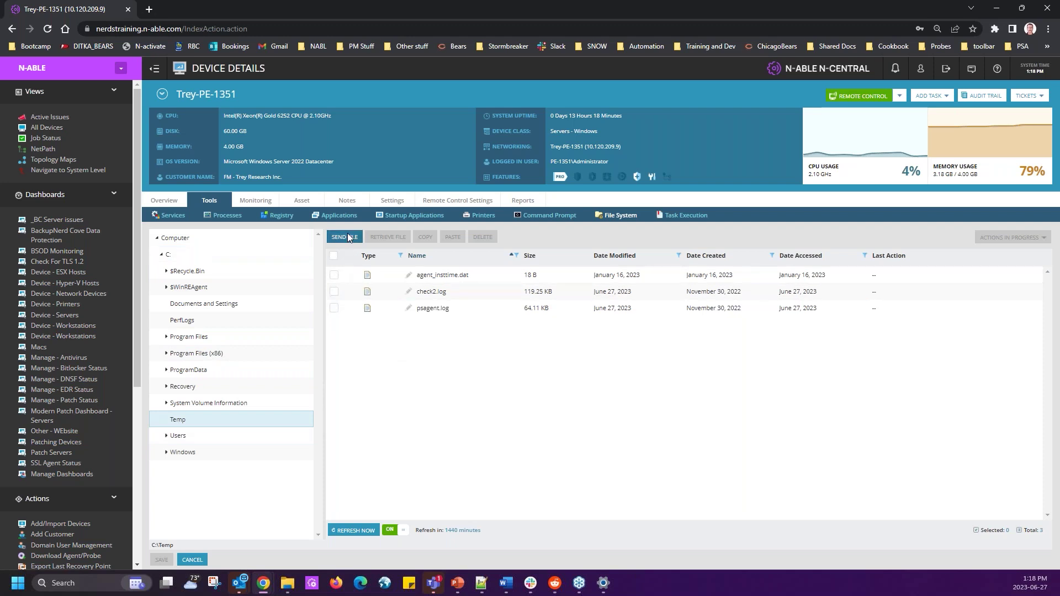
Retrieve agent_insttime.dat from C:\Temp, cancel saving it, and bring up Task Execution.
left_click(436, 308)
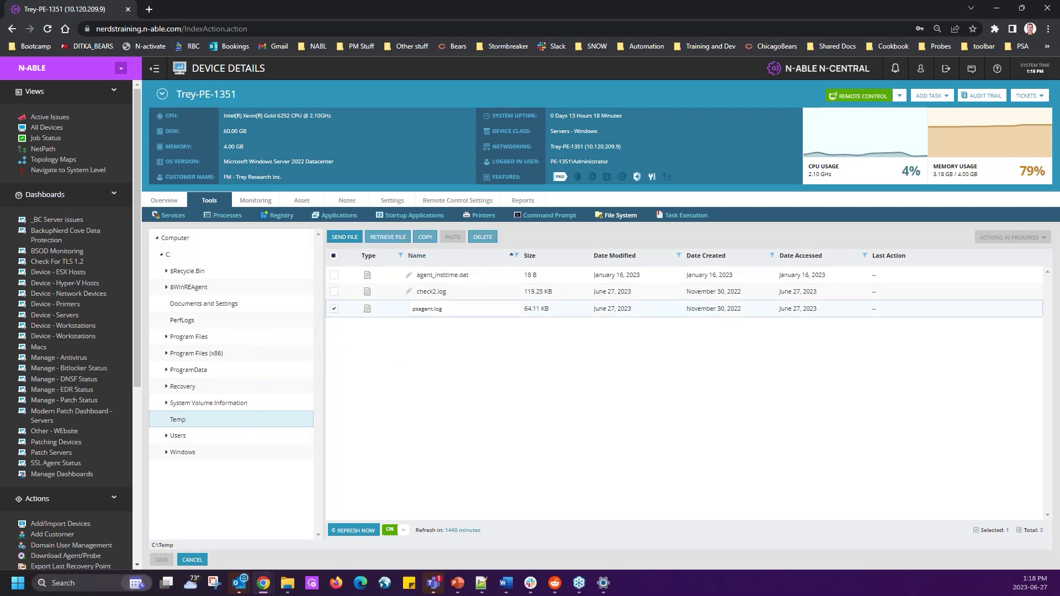
left_click(334, 308)
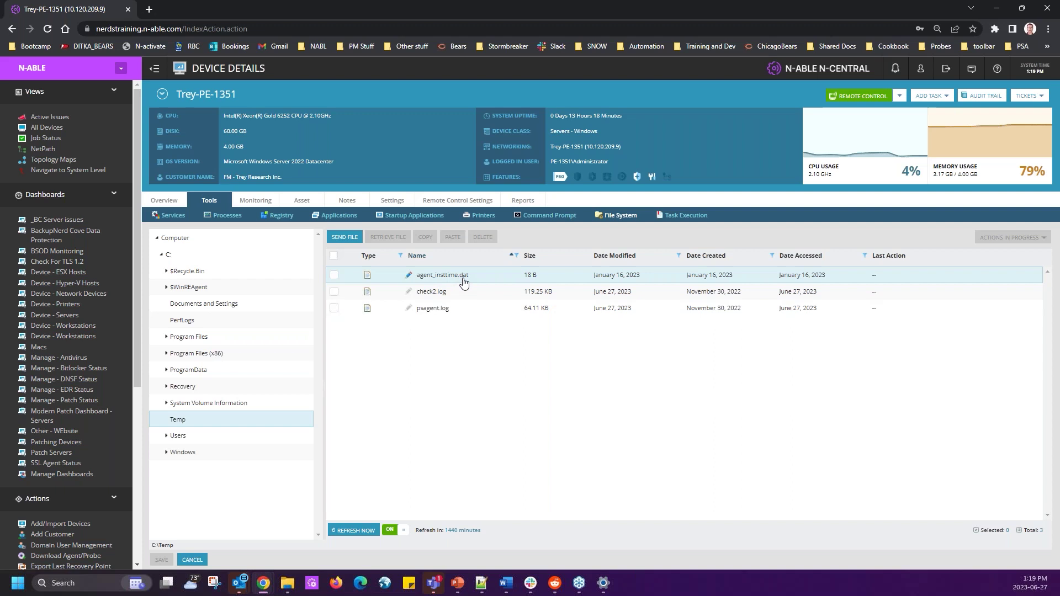
left_click(334, 275)
left_click(388, 237)
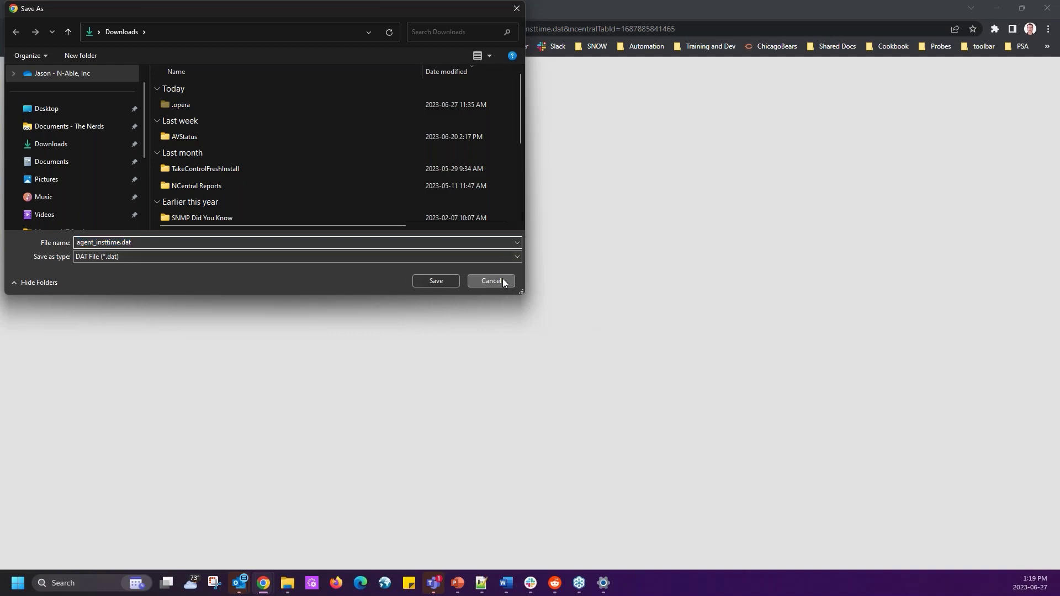
left_click(502, 278)
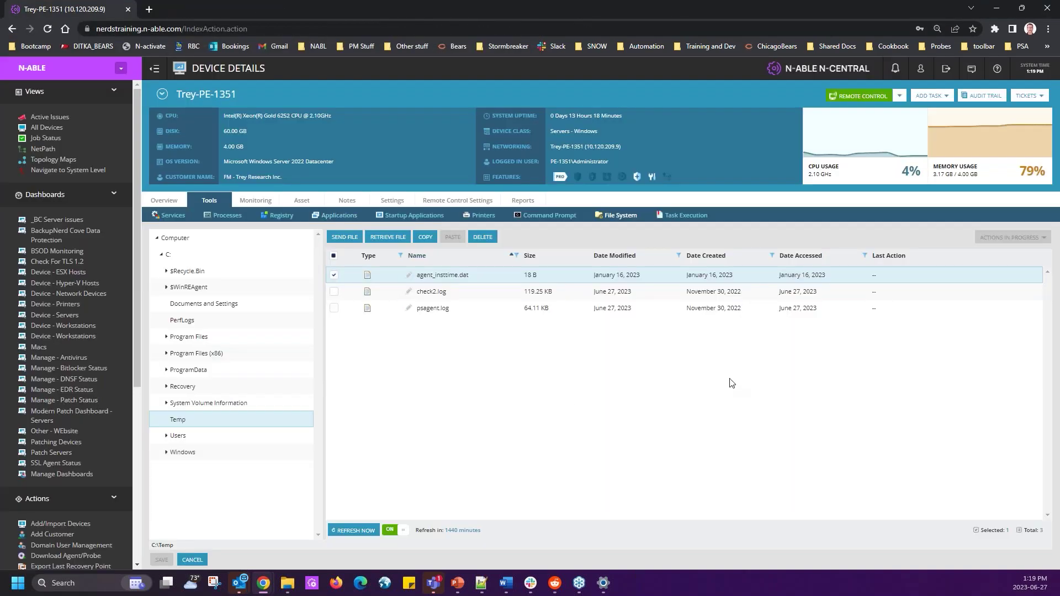
left_click(703, 221)
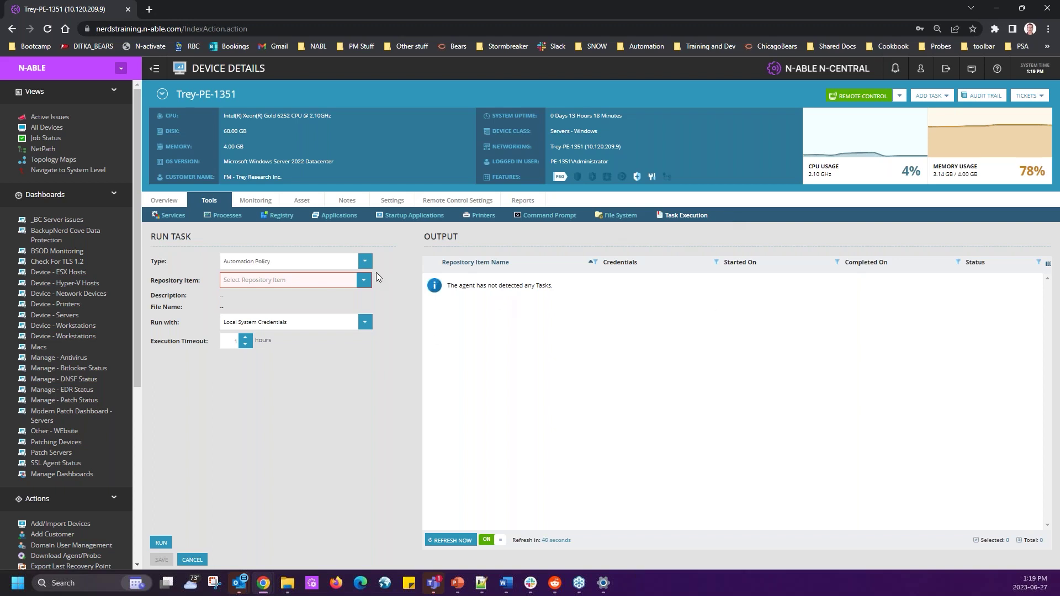
Run the Windows Desktop Maintenance policy against drive C: on Trey-PE-1351.
left_click(337, 279)
type("desk")
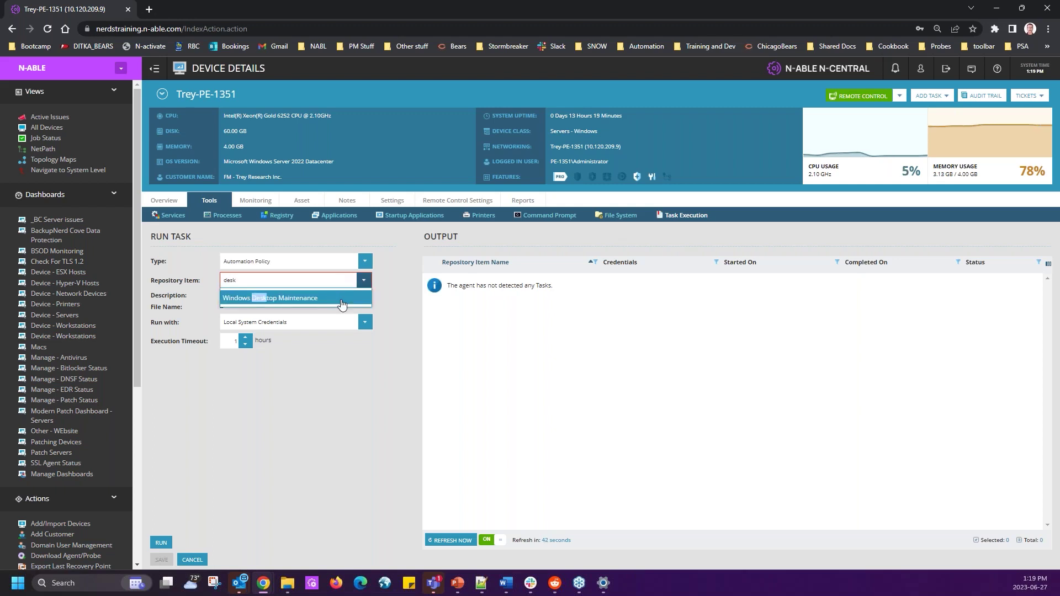
left_click(329, 298)
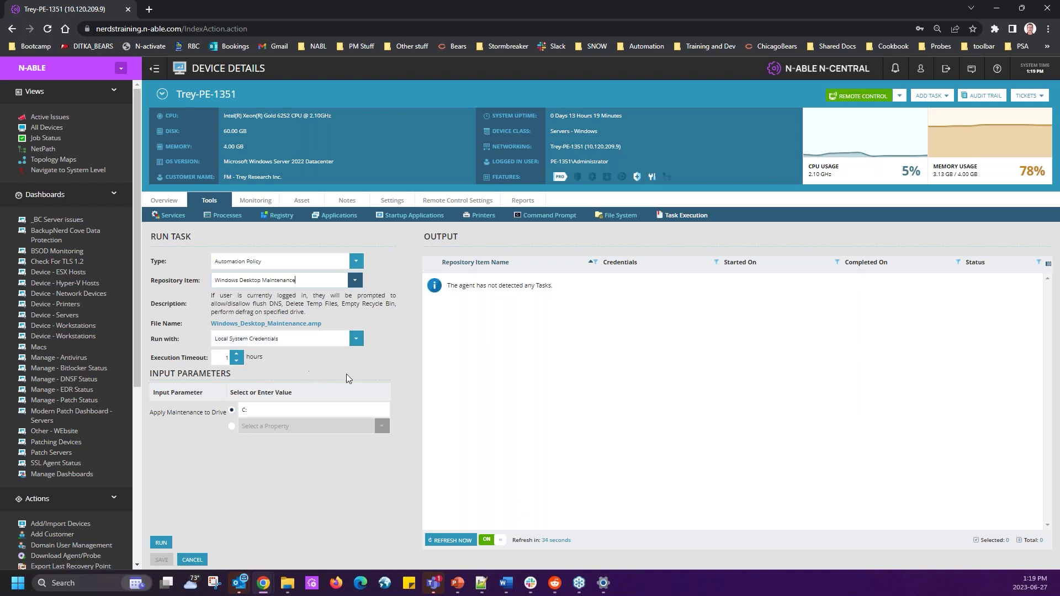
double_click(244, 409)
left_click(160, 543)
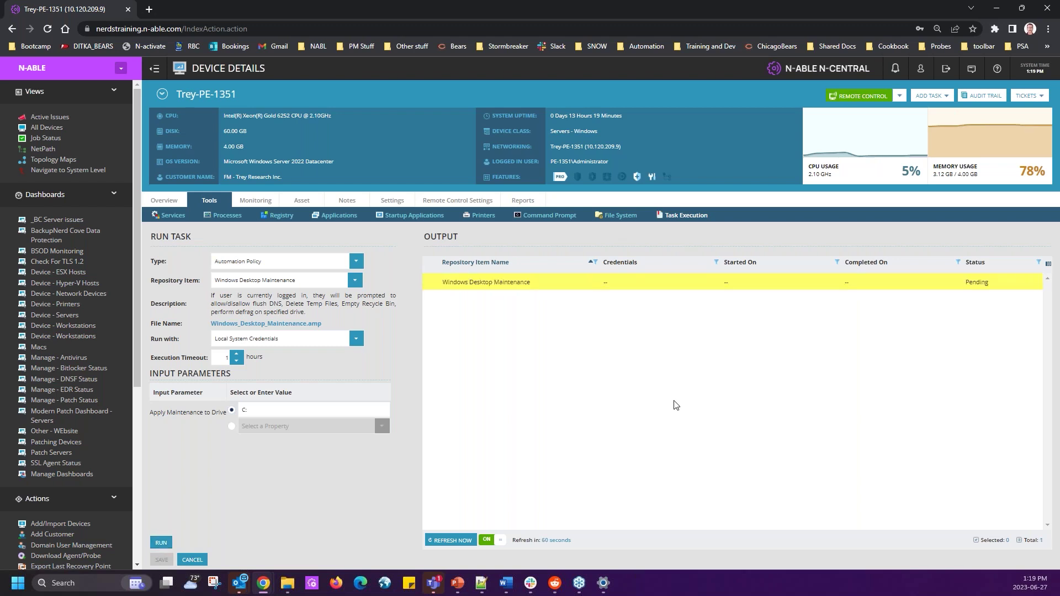
Refresh the task output until its status goes from Pending through Processing to Success.
left_click_drag(1016, 286, 950, 287)
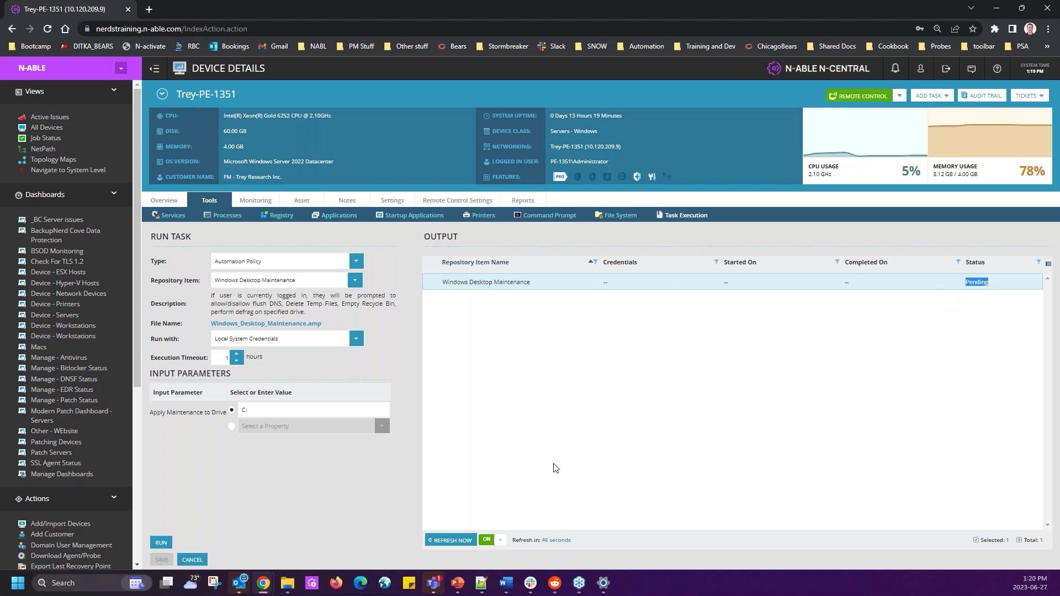
left_click(457, 542)
left_click_drag(1029, 282, 952, 287)
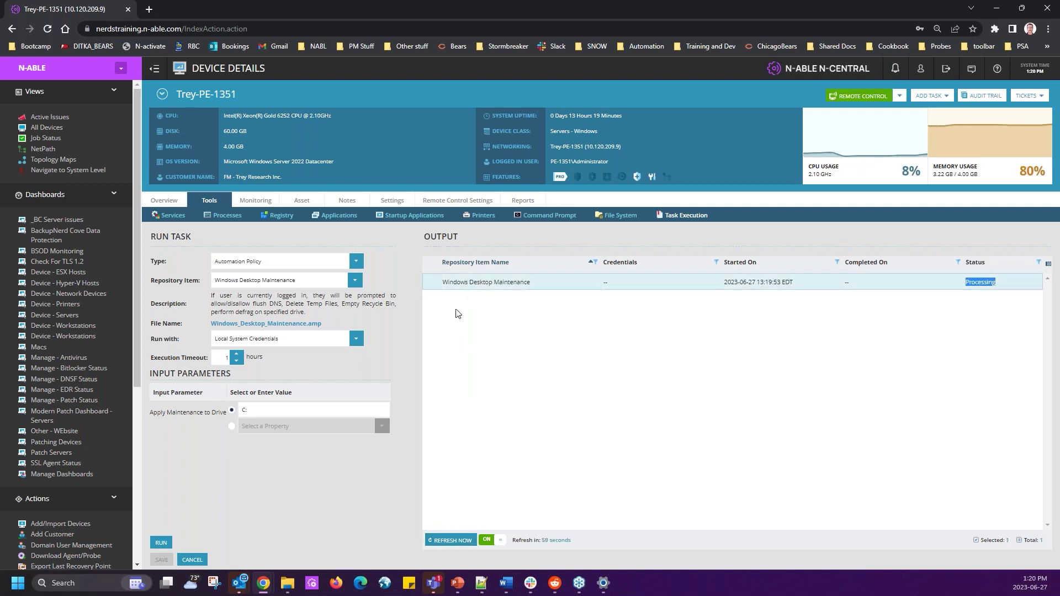
left_click(448, 541)
left_click_drag(999, 283, 463, 289)
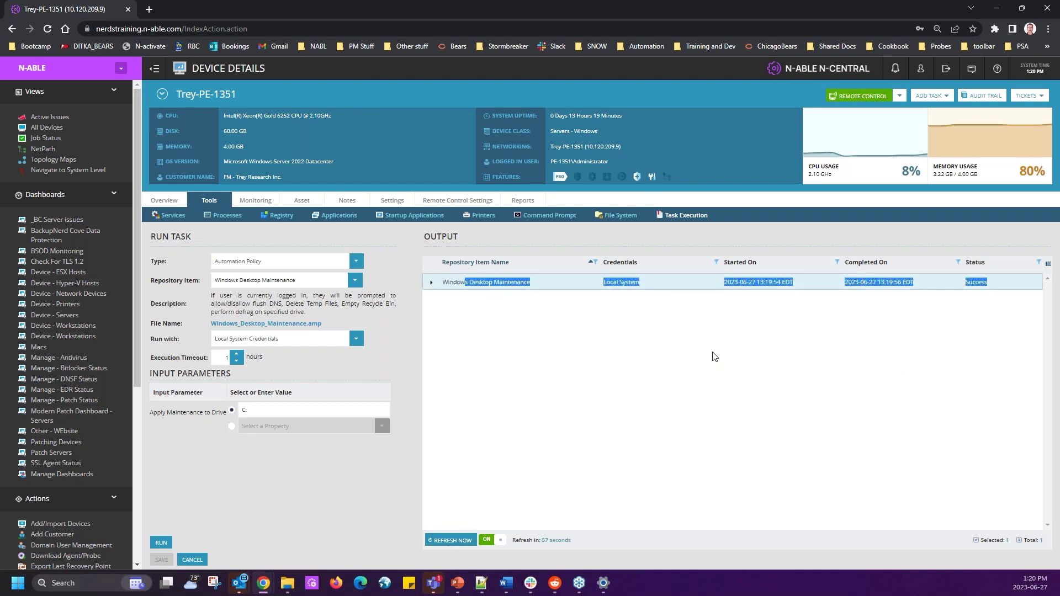
left_click(871, 415)
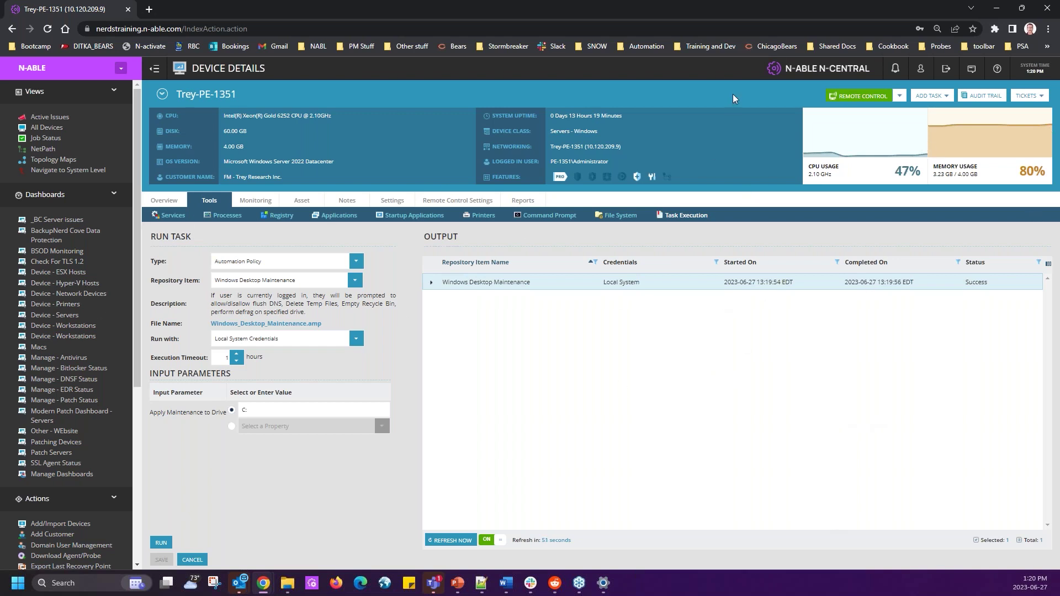
In the Audit Trail, tick the Direct Support events from 01:12 to 01:19 PM.
left_click(987, 97)
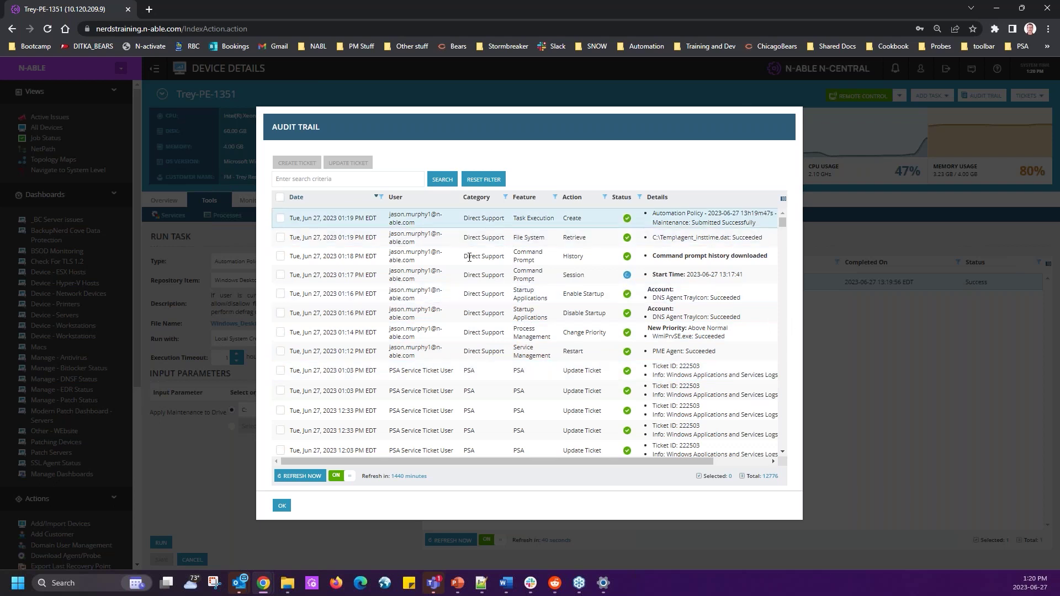
left_click(281, 351)
left_click(281, 331)
left_click(280, 313)
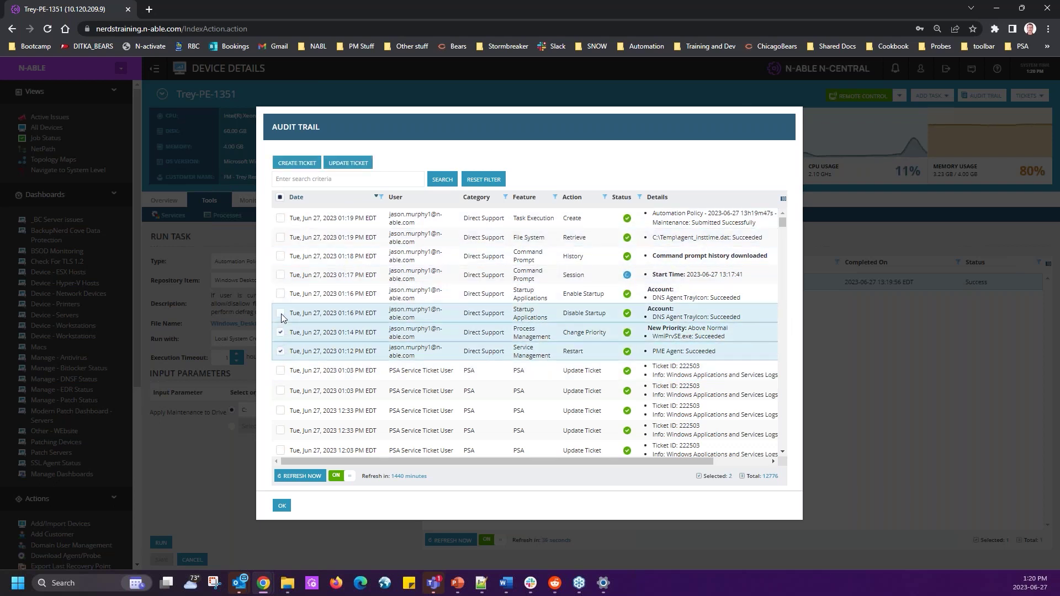
left_click(280, 294)
left_click(281, 274)
left_click(280, 257)
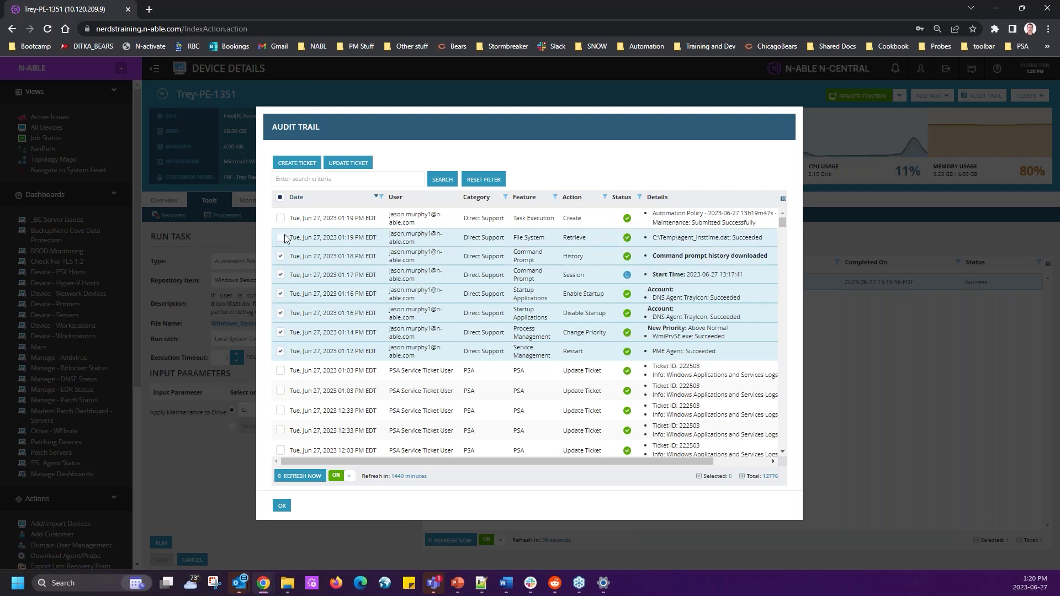
left_click(280, 237)
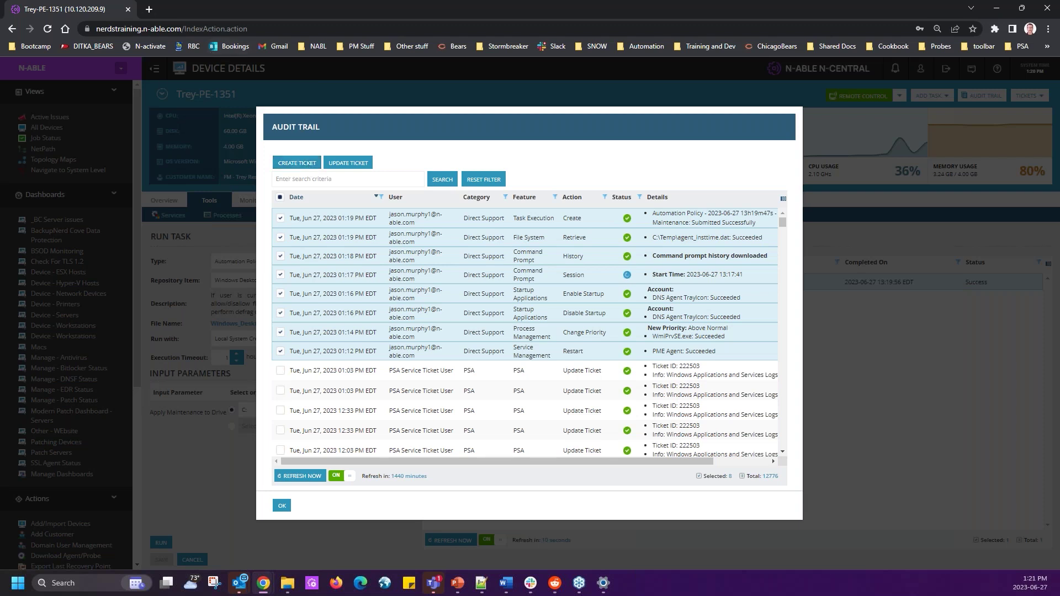
Fill in a ticket titled 'Quickbooks troubleshooting' with description, note and recipient P2 - Important.
left_click(296, 163)
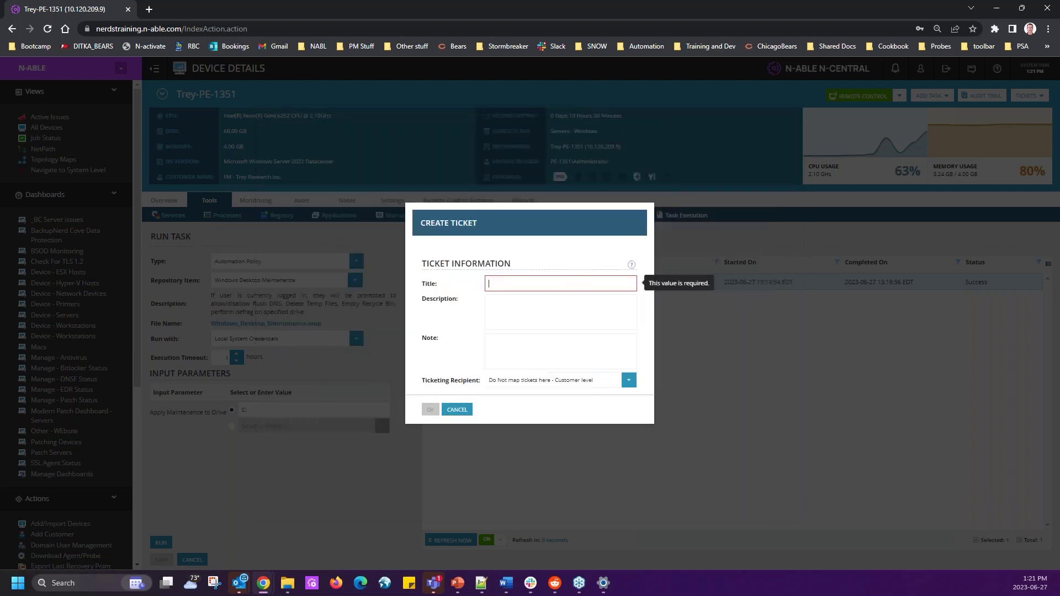
type("Qucikbooks troubleshooting")
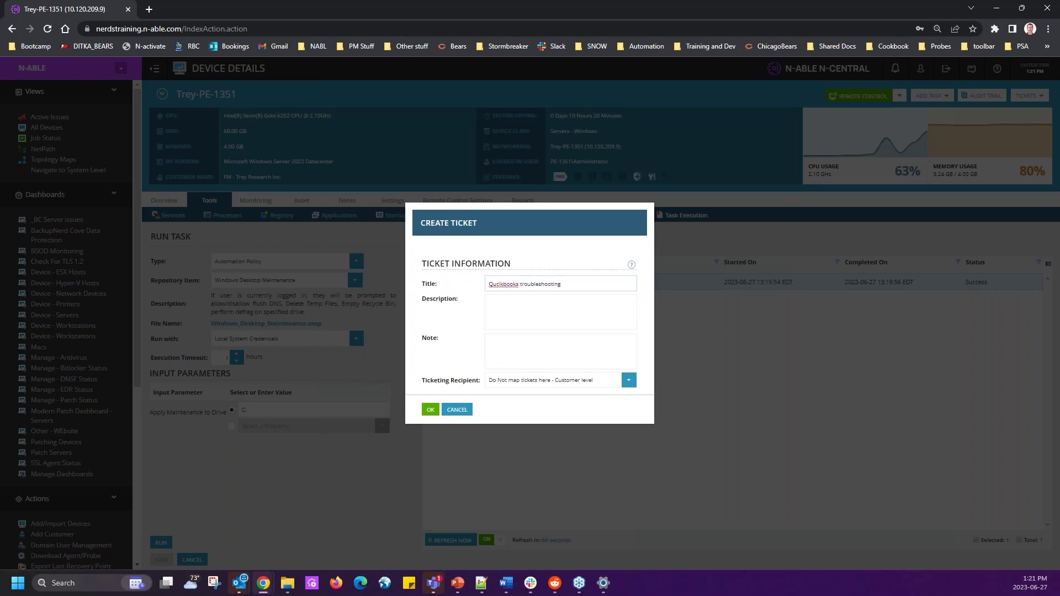
left_click(550, 307)
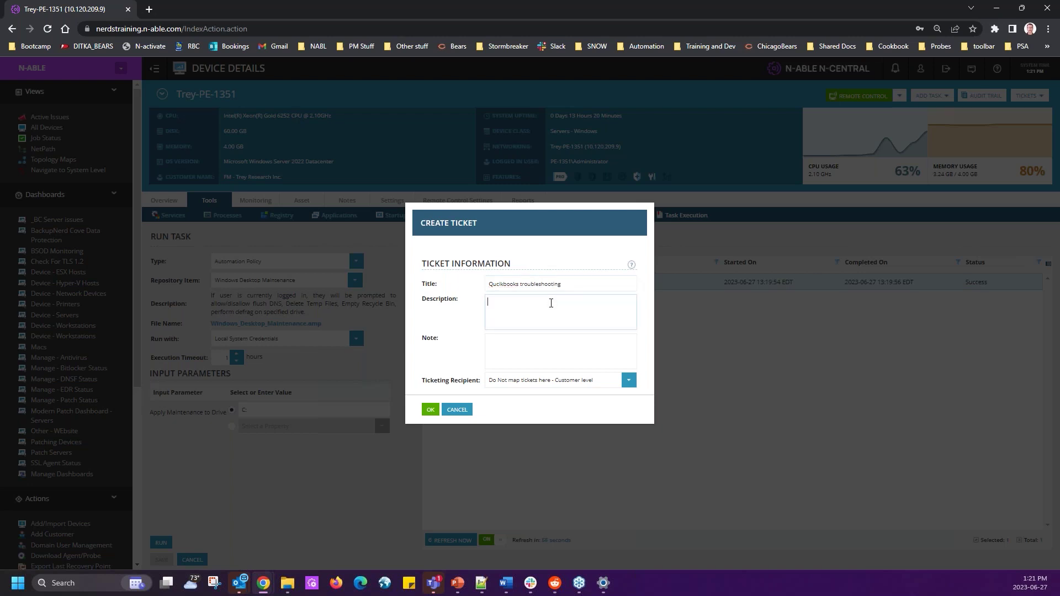
left_click(539, 340)
type("Fixed some stuff")
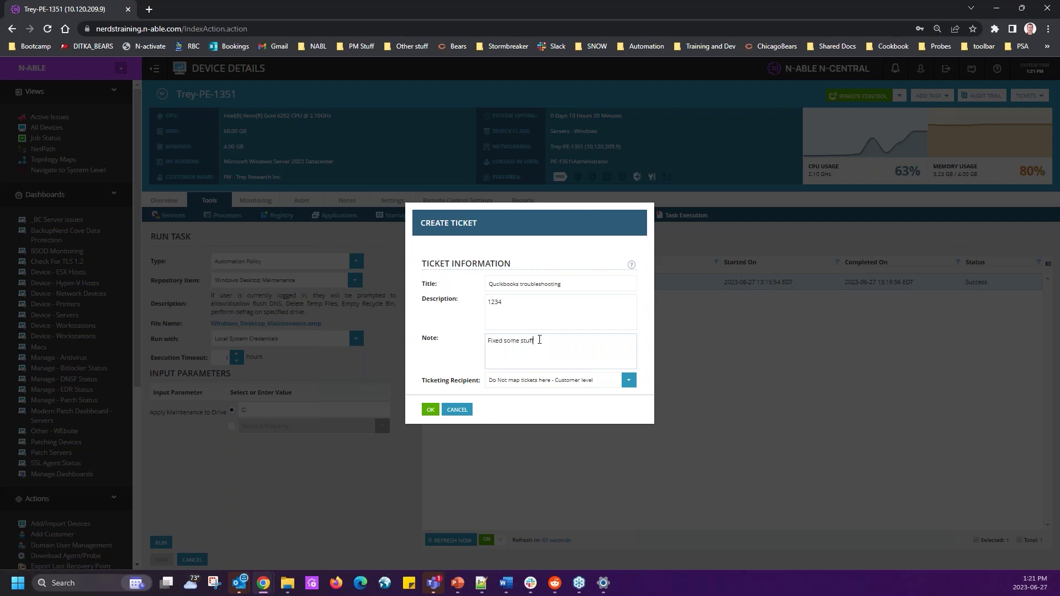
left_click(592, 380)
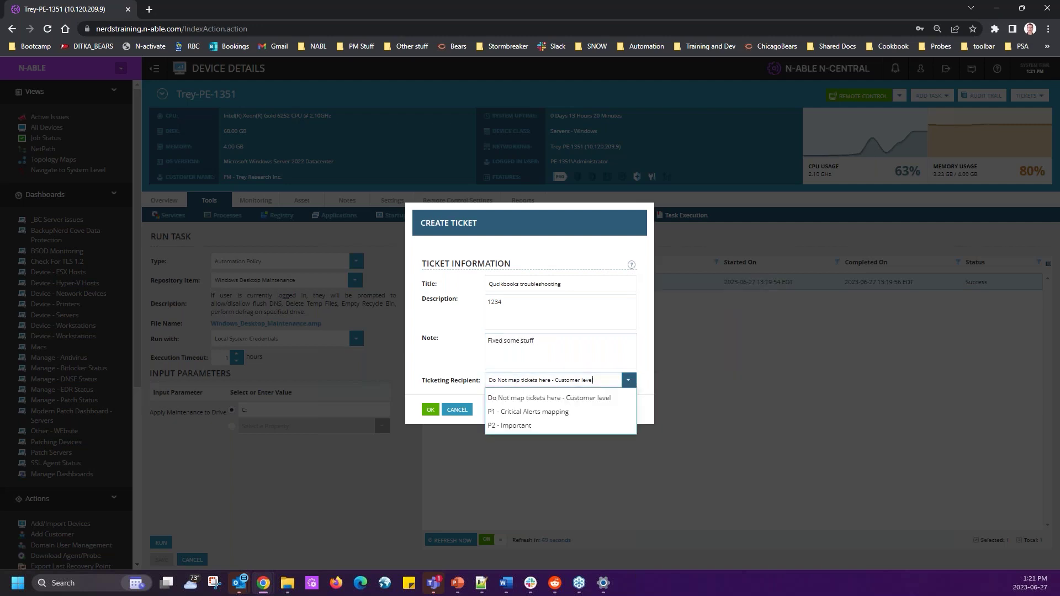
left_click(516, 425)
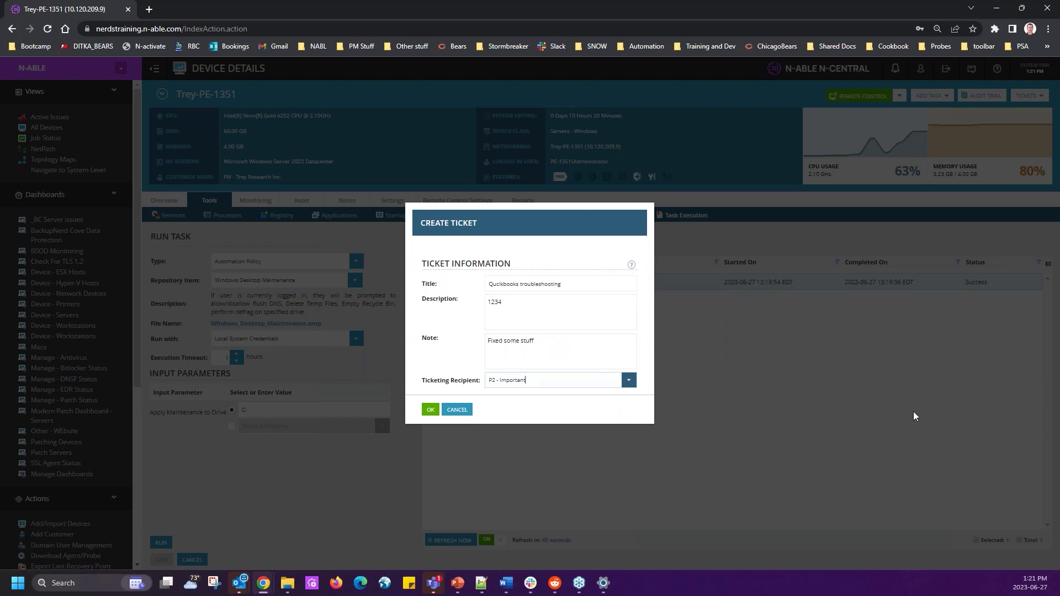
Submit the ticket and dismiss the ticket-created confirmation.
left_click(431, 410)
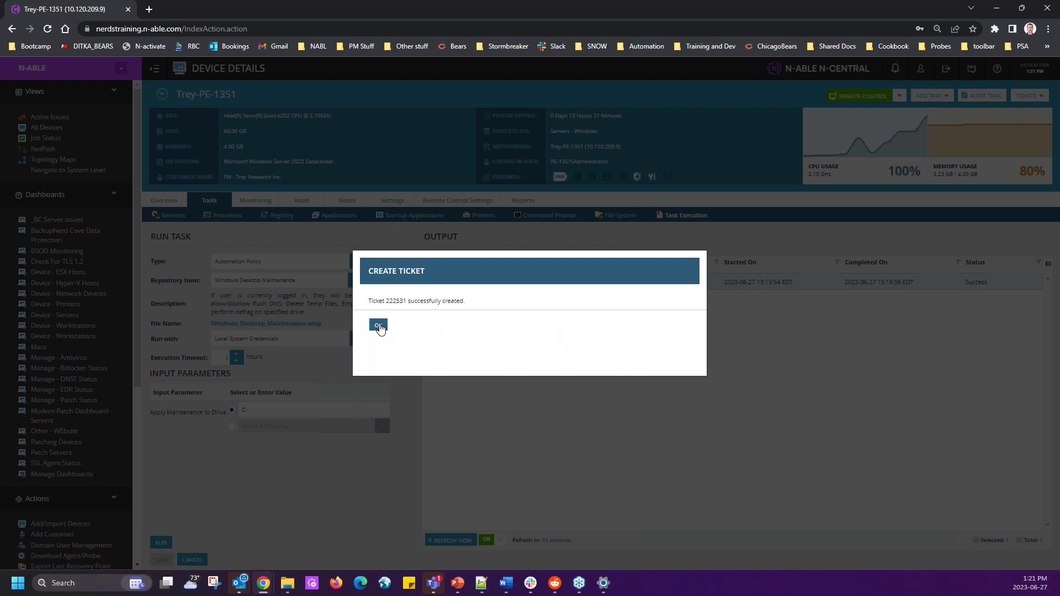
double_click(395, 300)
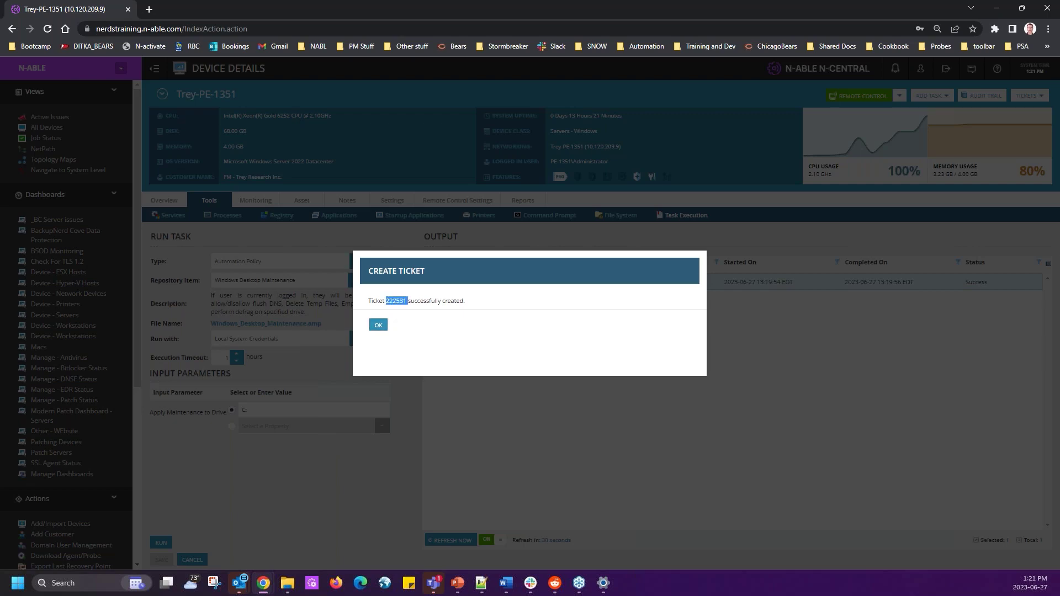
left_click(378, 324)
left_click(389, 182)
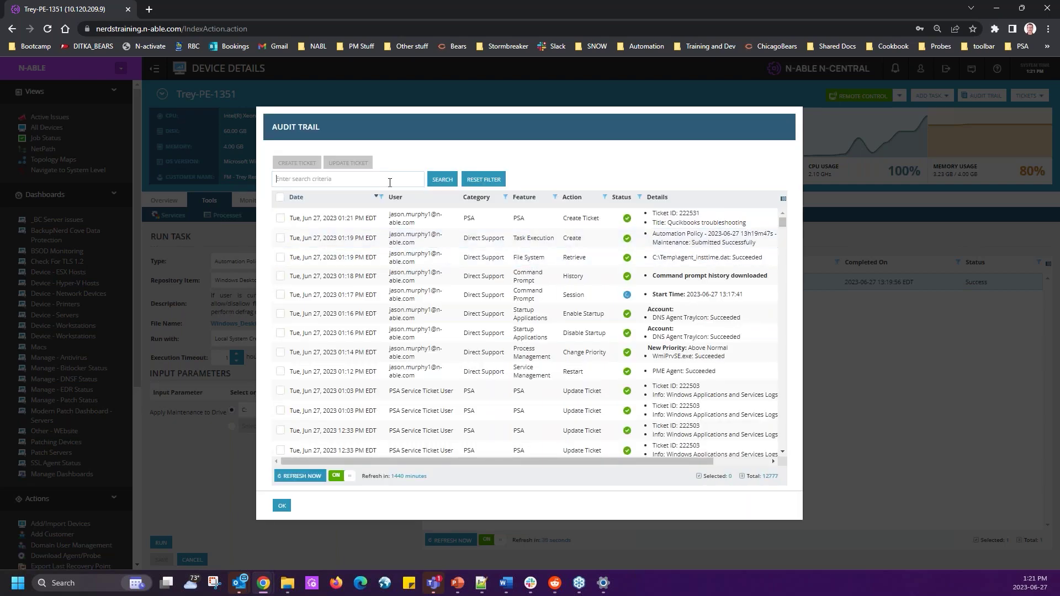
Close the Audit Trail and check the device's last tickets list, which is empty.
left_click(281, 506)
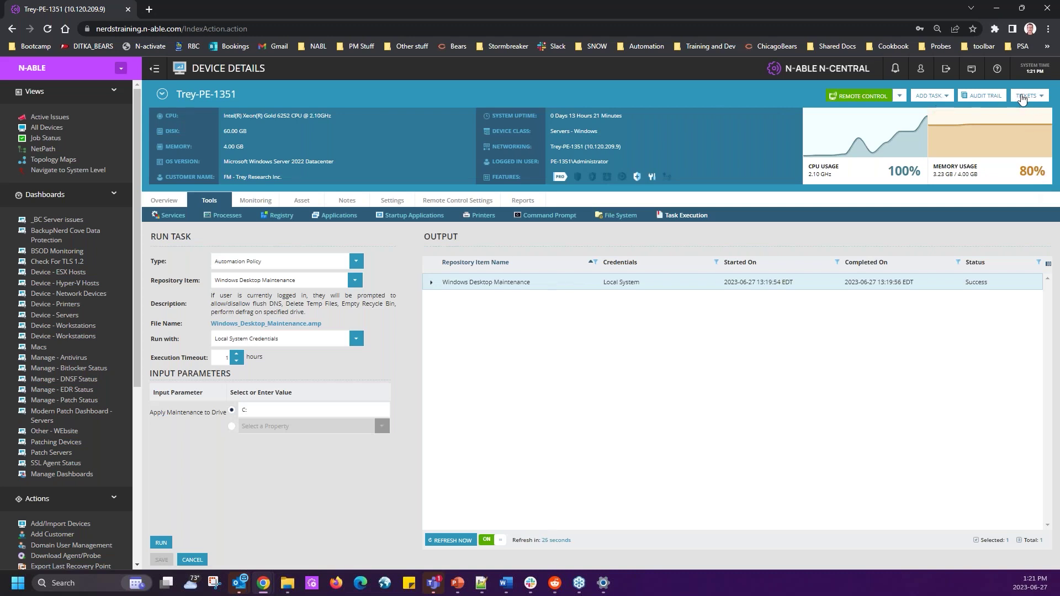
left_click(1038, 97)
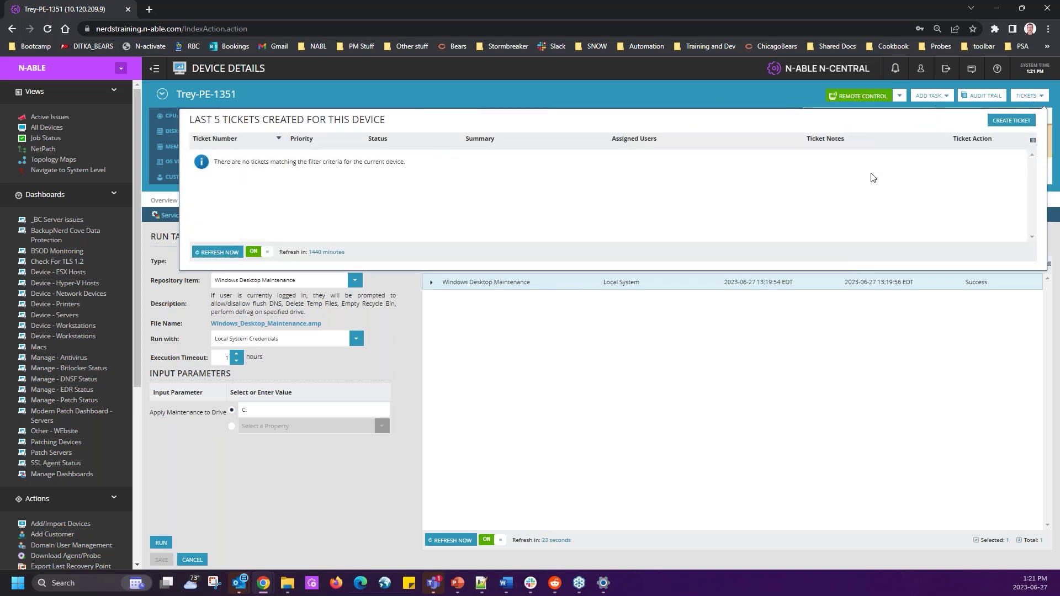
left_click(748, 488)
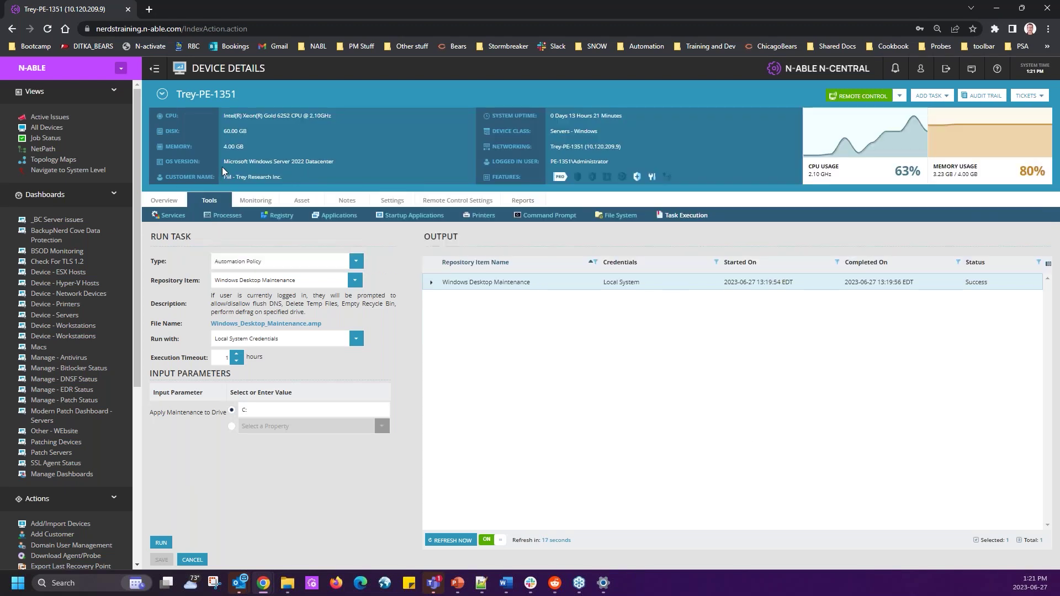
Reopen Trey-PE-1351 from All Devices and confirm its recent tickets list is still empty.
left_click(45, 130)
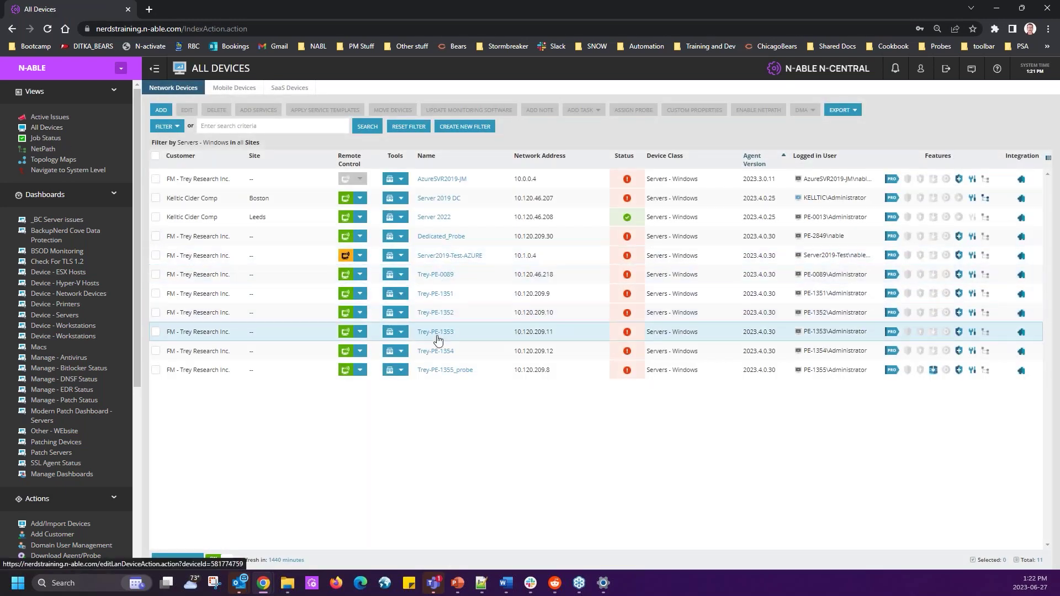
left_click(441, 293)
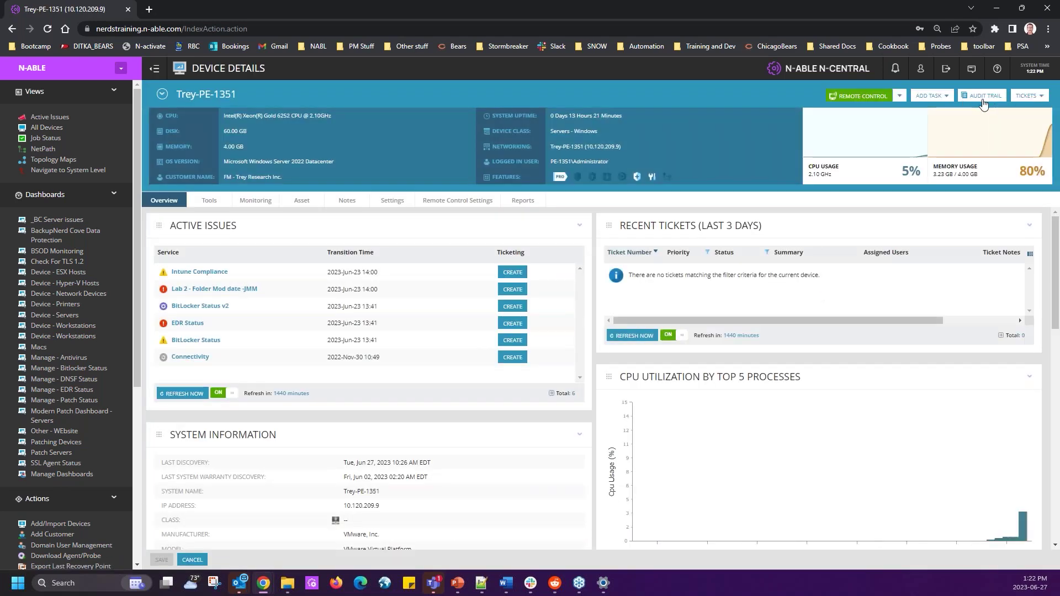
left_click(1013, 97)
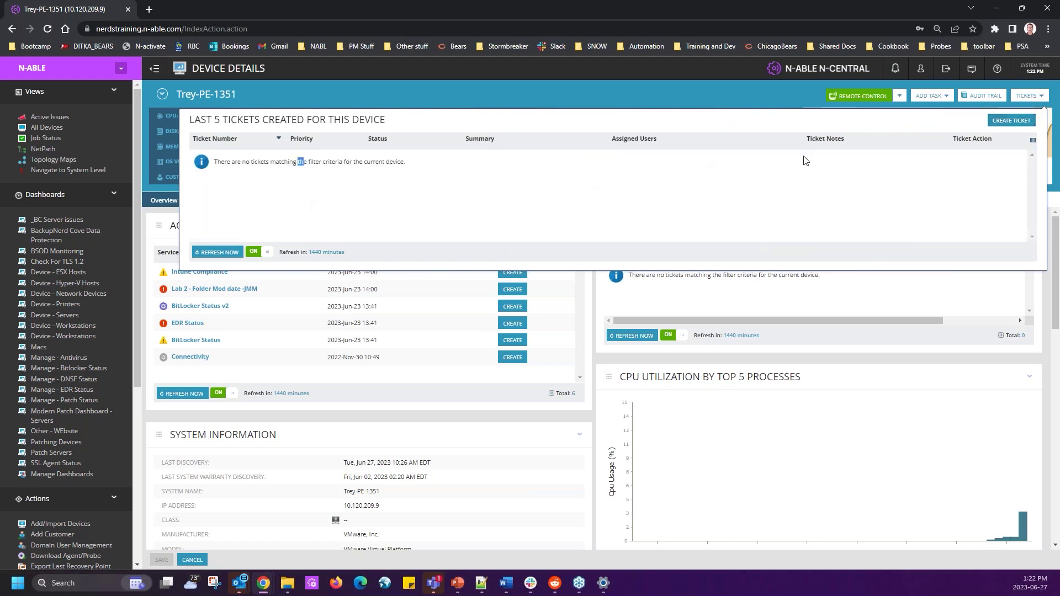
left_click(1016, 122)
left_click_drag(360, 174, 365, 175)
left_click(514, 205)
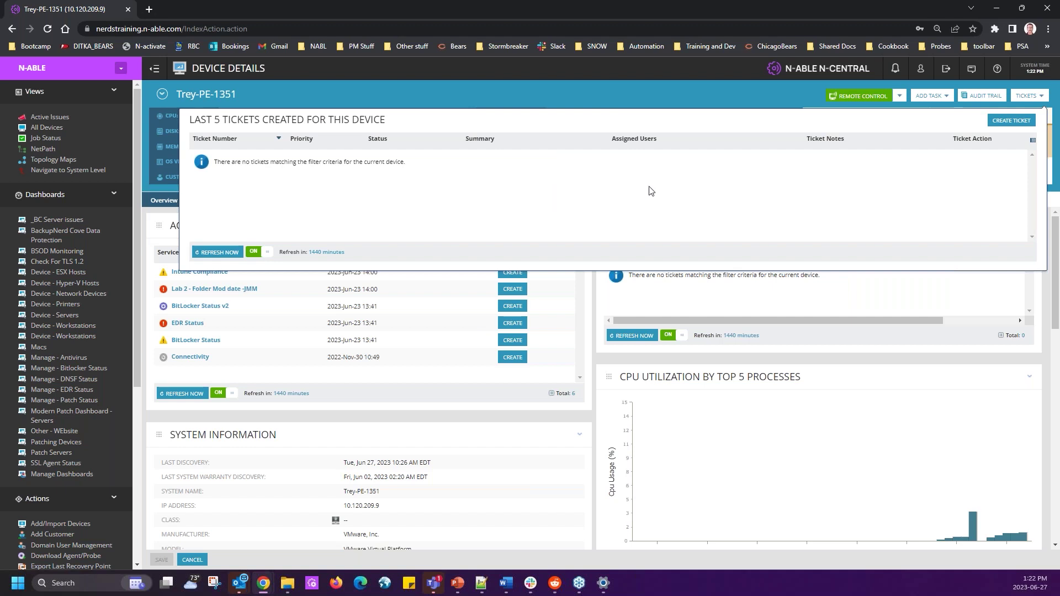
left_click(903, 324)
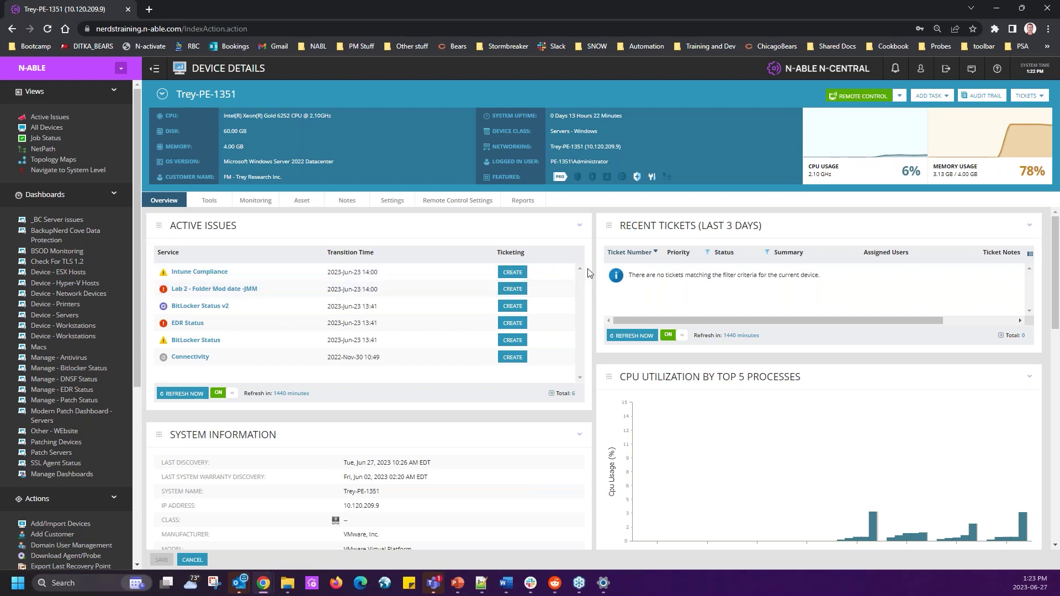
Scroll through Trey-PE-1351's Overview charts and tables, then switch to the Monitoring tab.
scroll(588, 276, "down", 3)
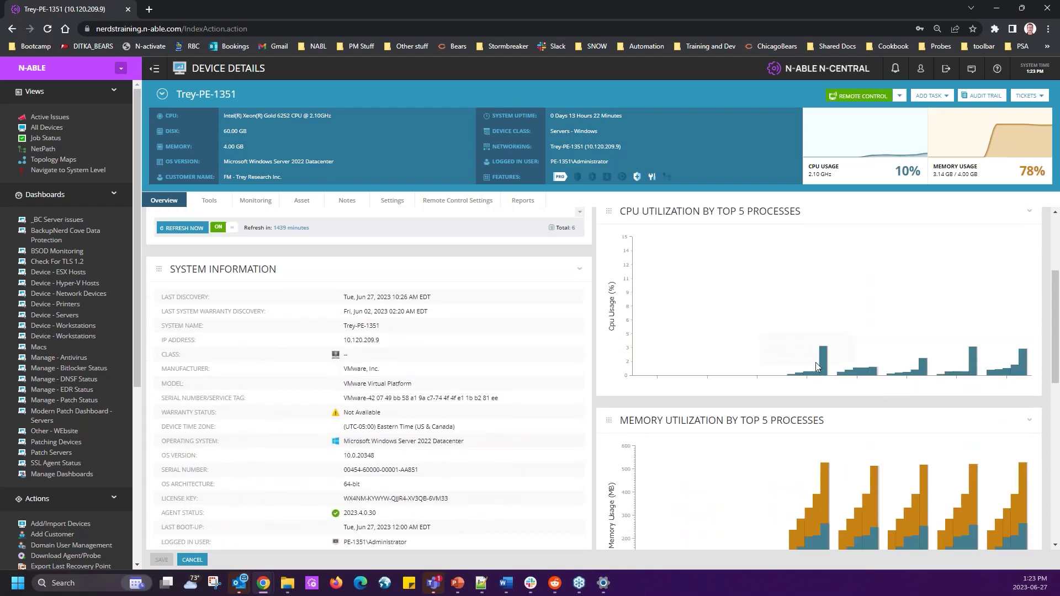
mouse_move(826, 359)
scroll(895, 281, "up", 1)
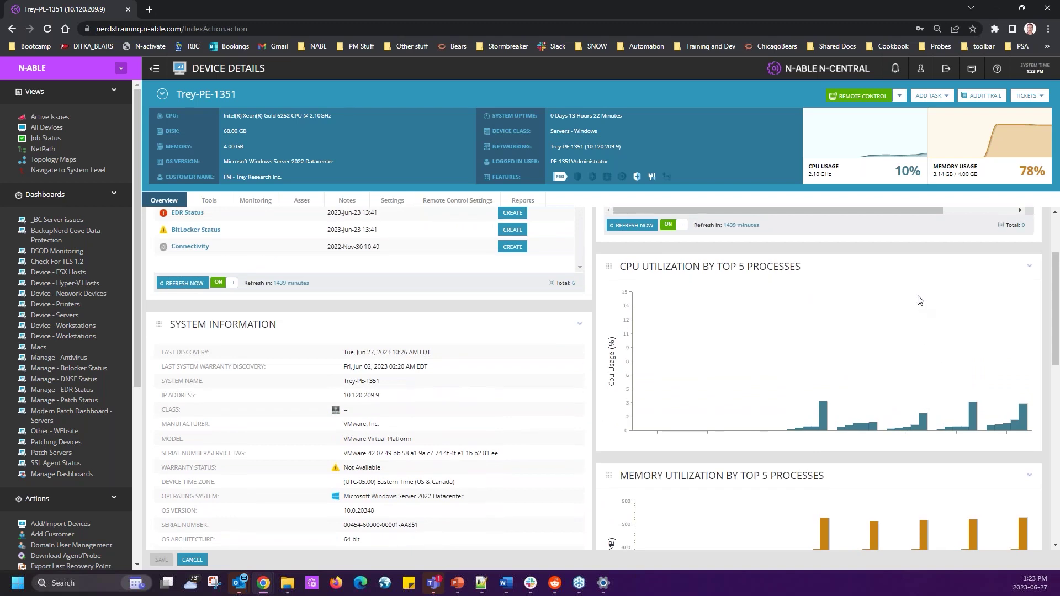
mouse_move(925, 423)
scroll(881, 330, "down", 4)
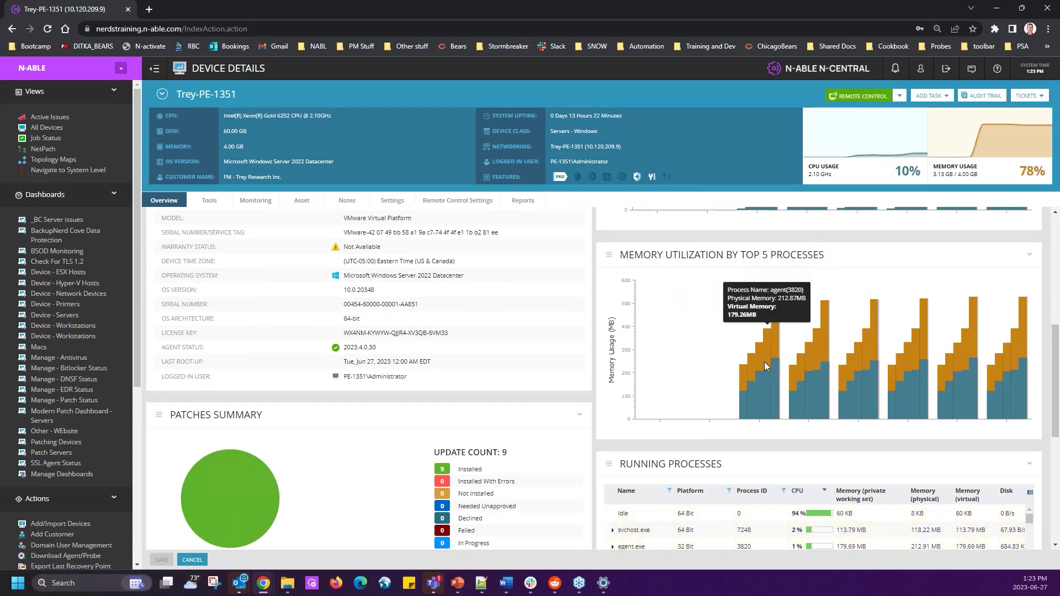
scroll(733, 393, "down", 5)
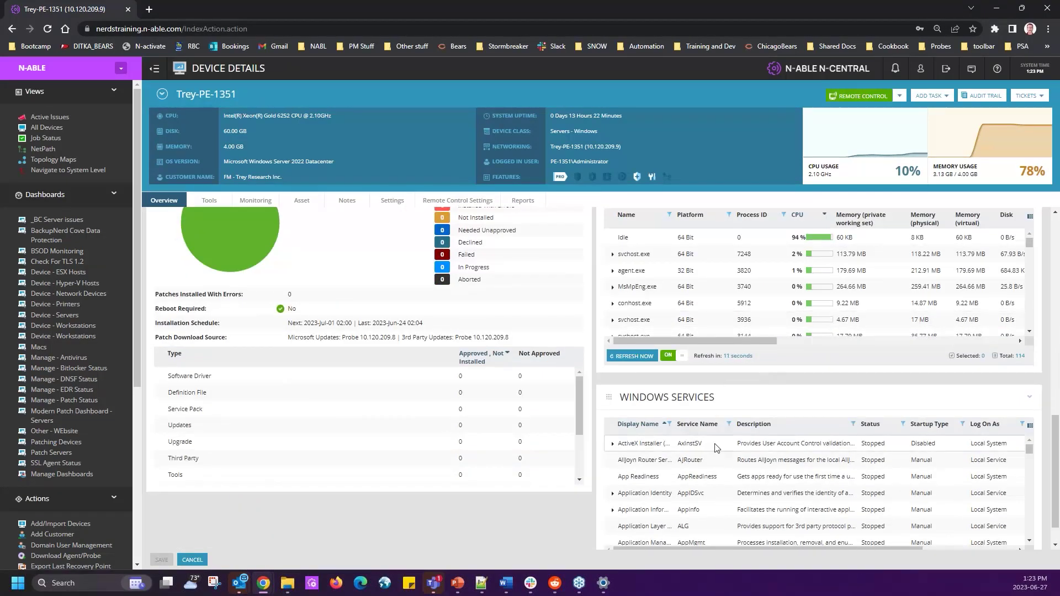
scroll(730, 451, "down", 3)
scroll(406, 425, "up", 2)
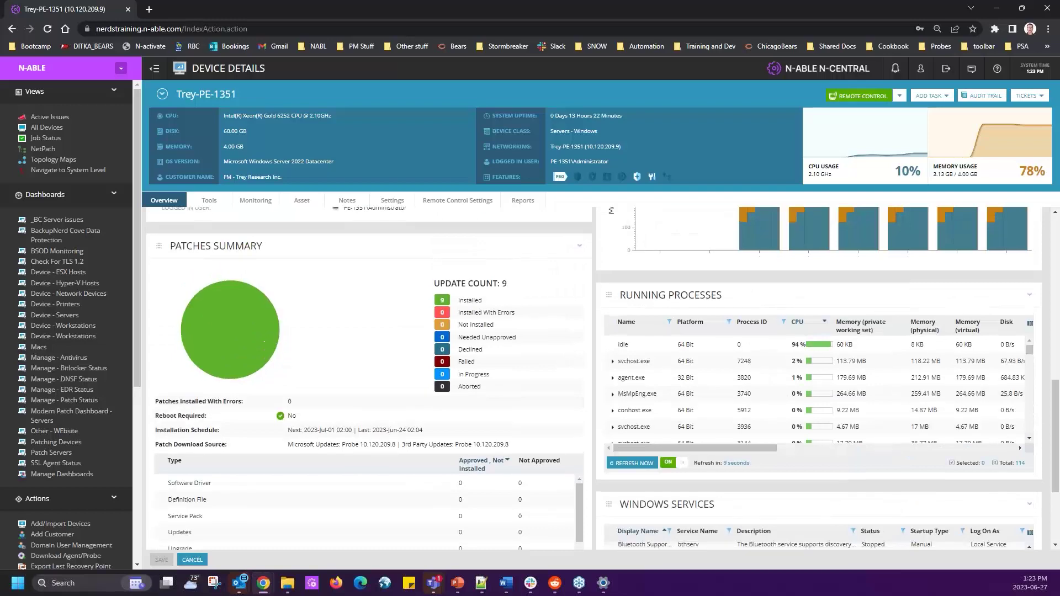
scroll(399, 425, "down", 3)
scroll(398, 424, "up", 10)
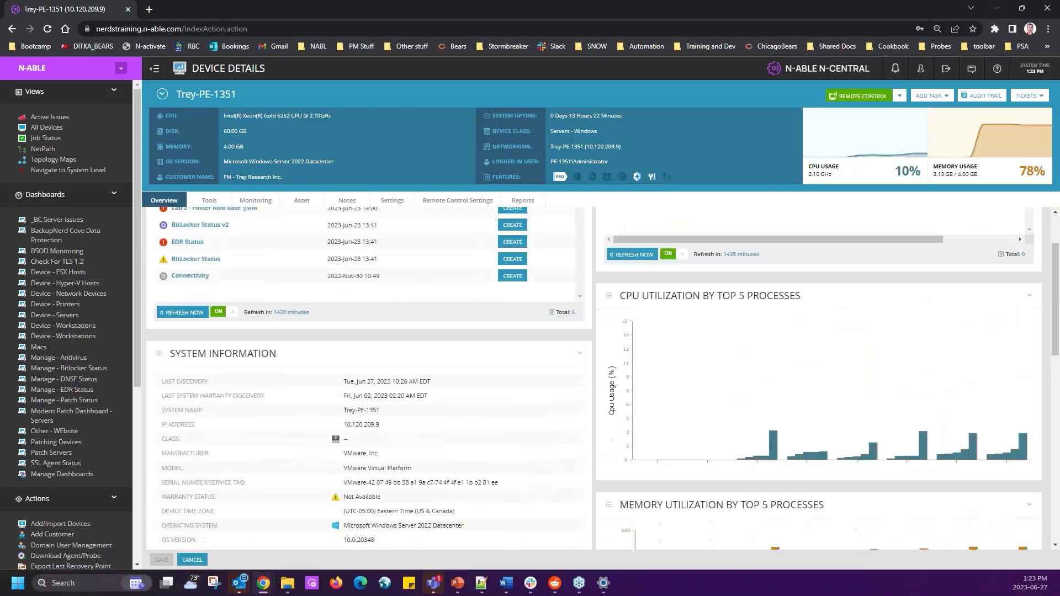
left_click(256, 201)
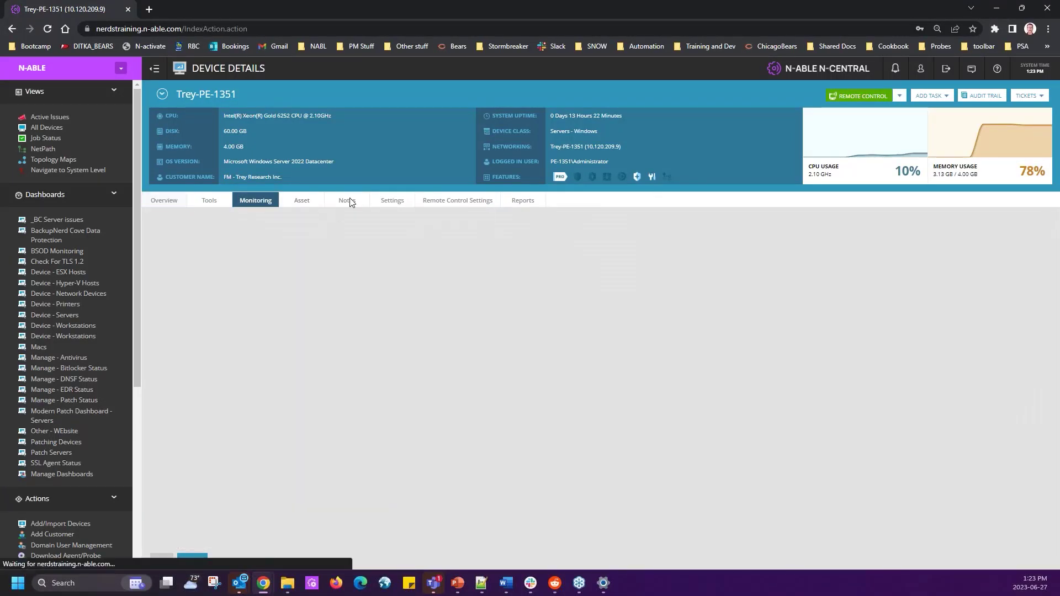
Show Asset > Applications for the device and select the Microsoft Visual C++ rows.
left_click(301, 202)
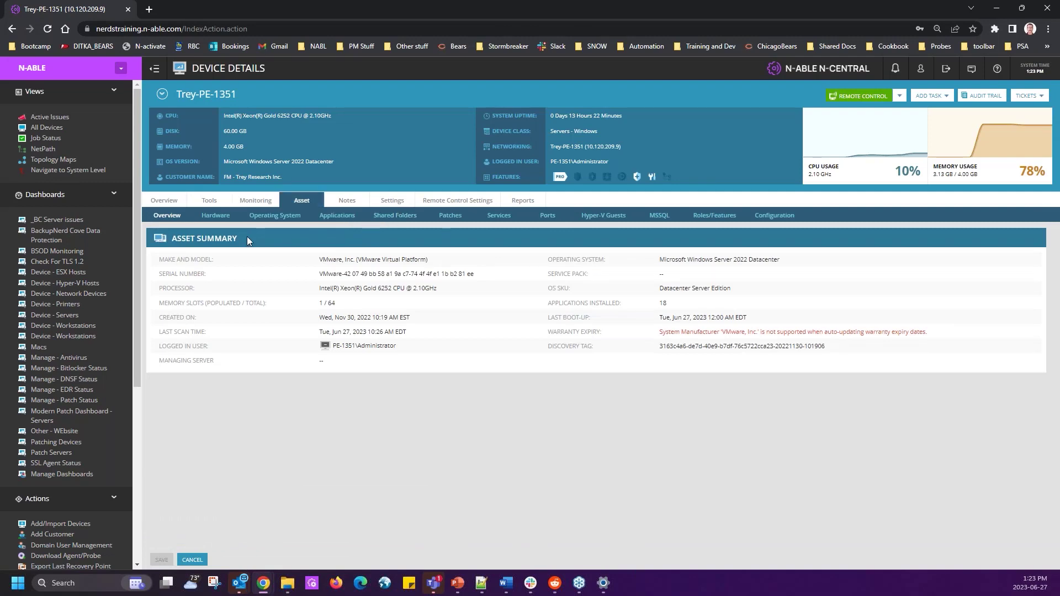
left_click(335, 216)
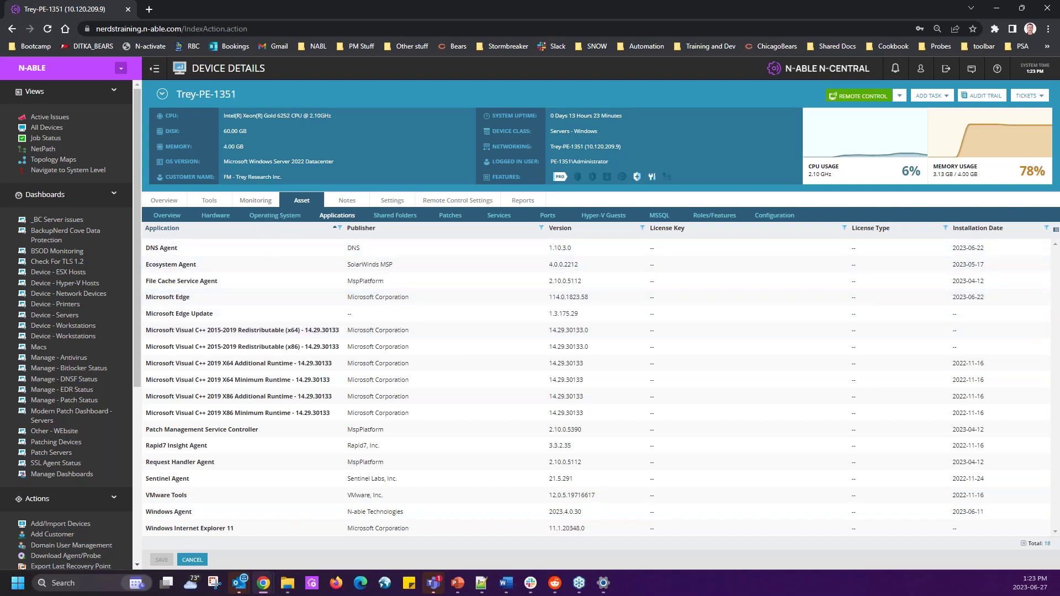
left_click_drag(147, 331, 359, 409)
left_click(435, 411)
left_click(209, 200)
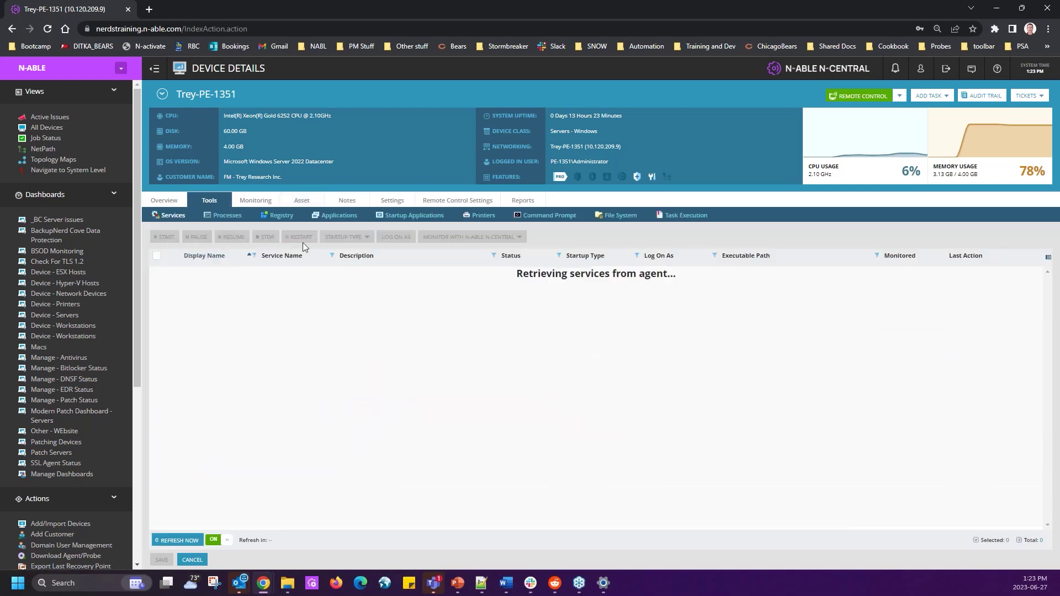
left_click(338, 215)
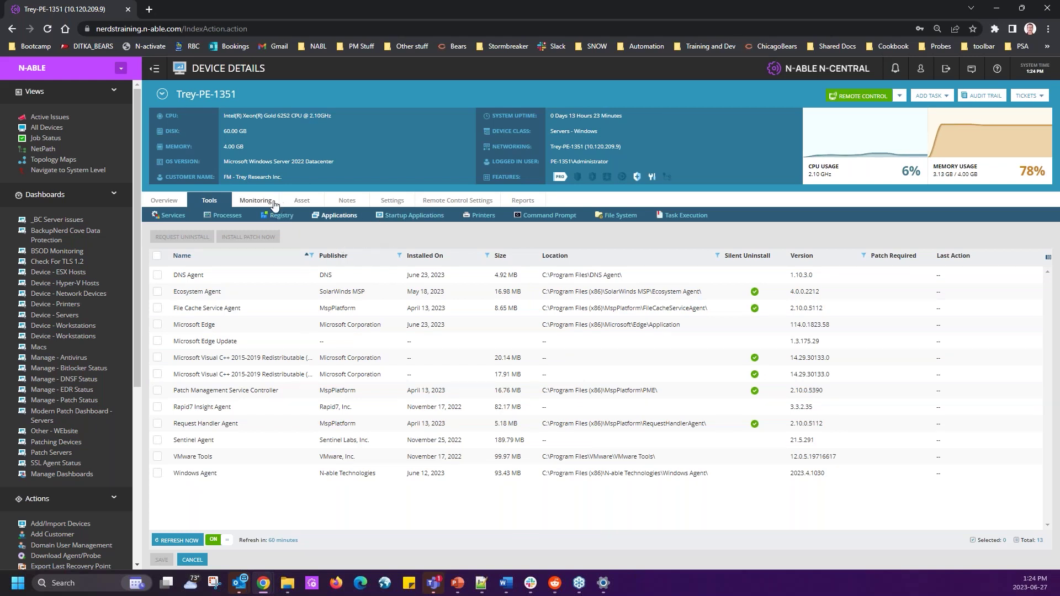
left_click(275, 203)
left_click(301, 200)
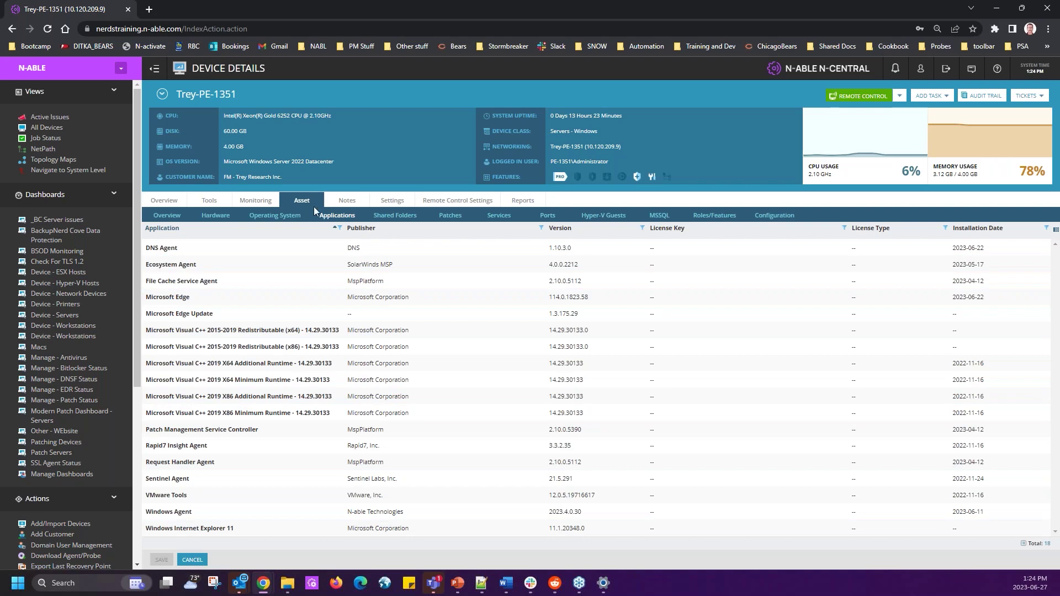
Return to Tools > Task Execution, showing the Windows Desktop Maintenance run at Success.
left_click(209, 200)
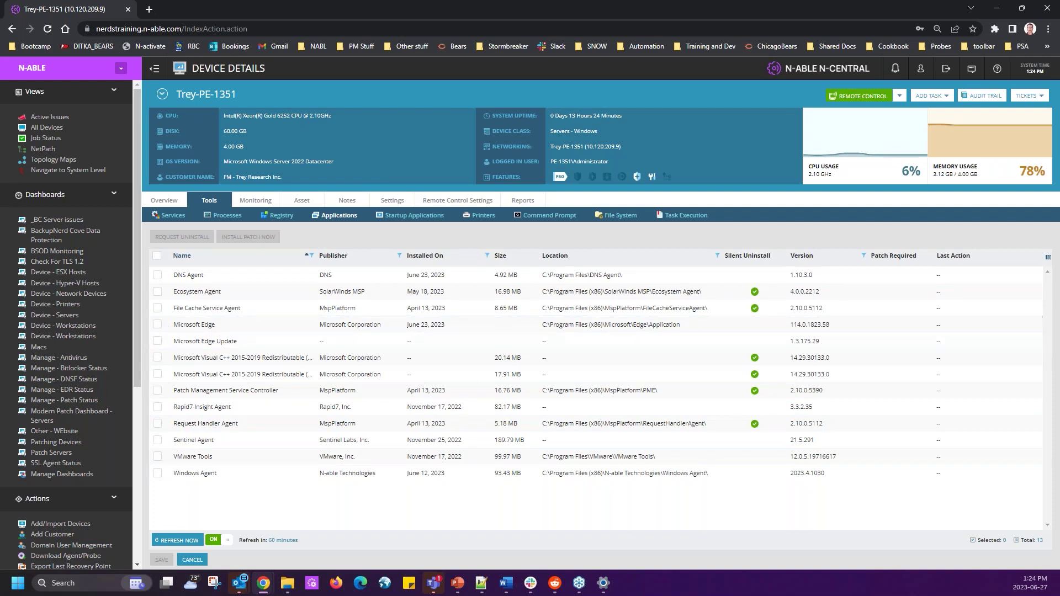
left_click(683, 220)
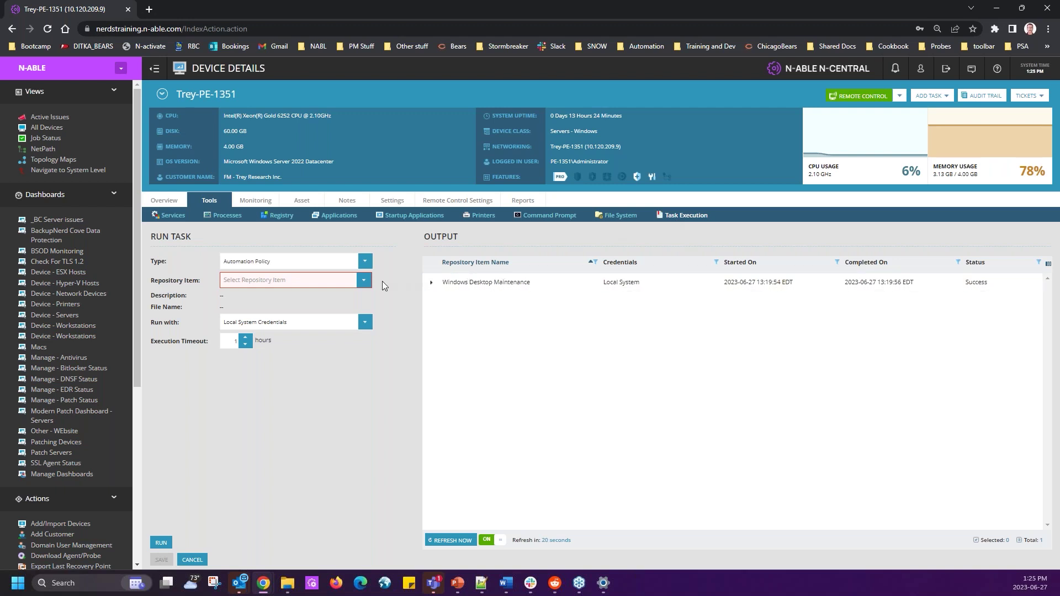
left_click(364, 280)
scroll(309, 314, "down", 15)
scroll(307, 354, "down", 15)
scroll(308, 355, "down", 1)
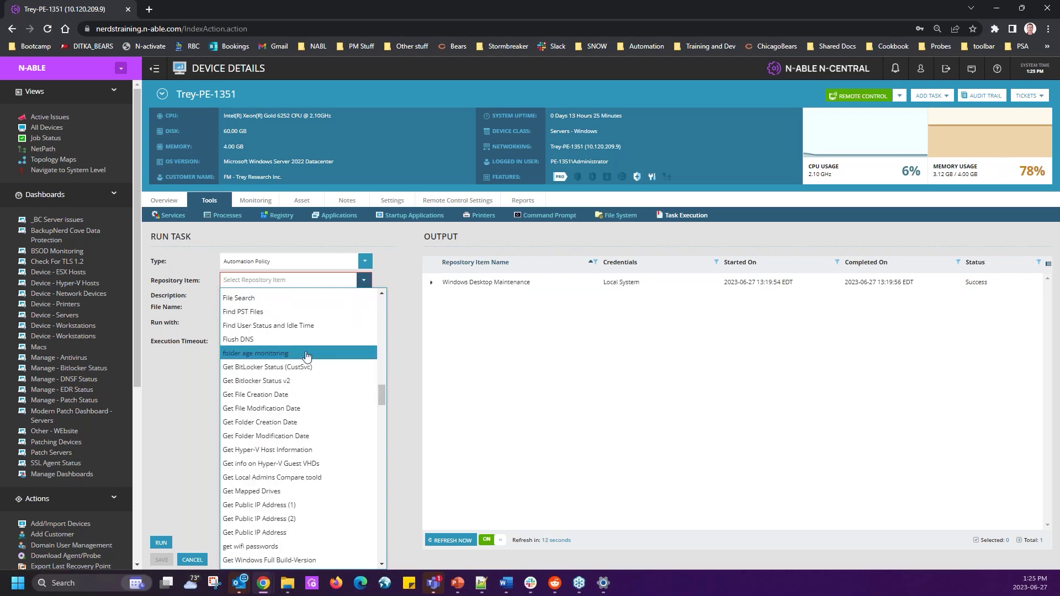
scroll(307, 364, "down", 8)
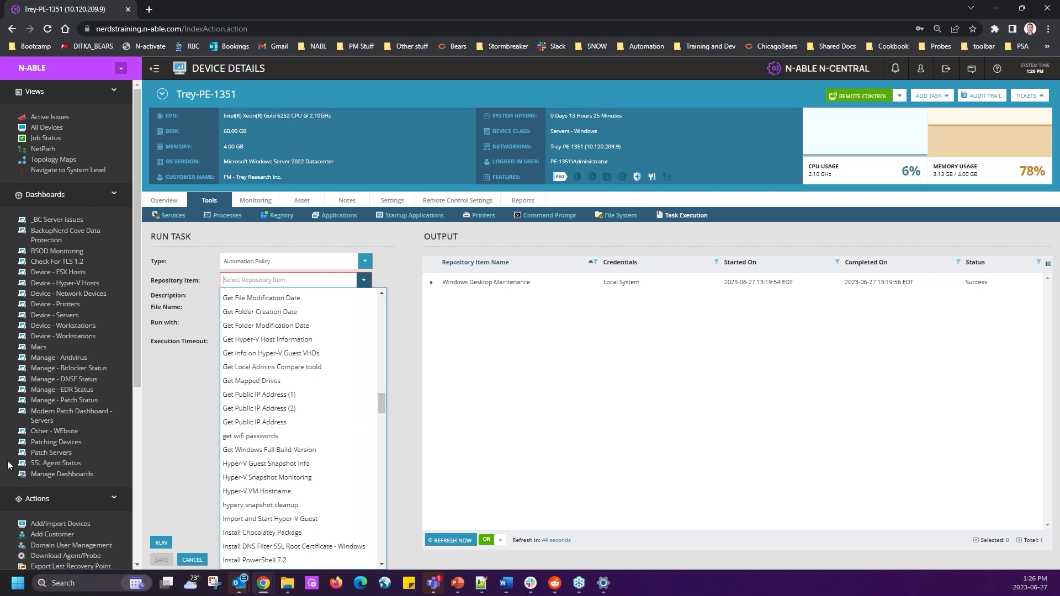
scroll(23, 490, "down", 5)
Go to Administration > PSA Integration > Ticketing and start adding a new ConnectWise recipient.
left_click(50, 509)
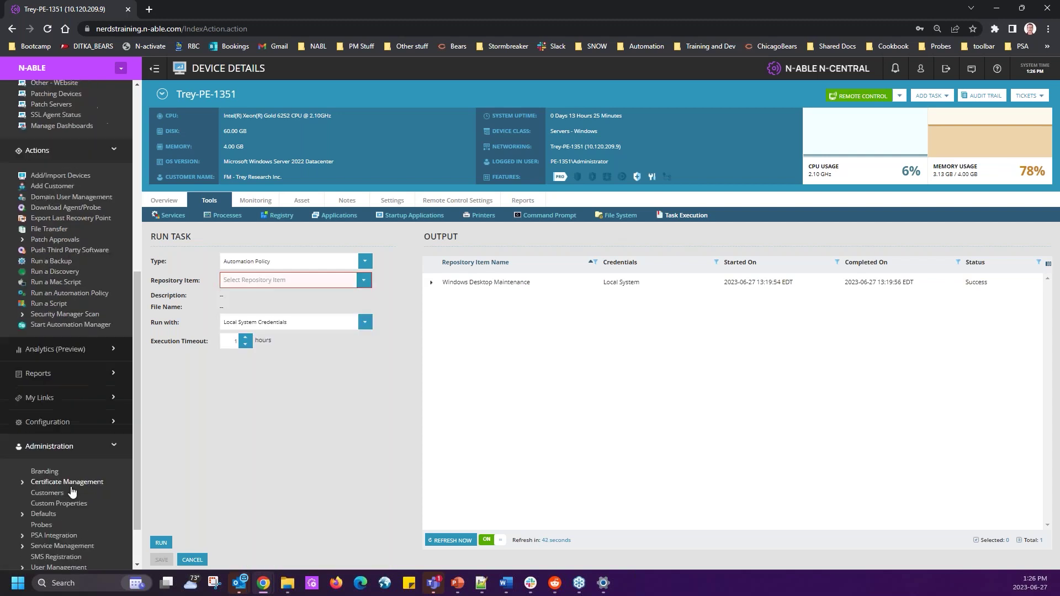
scroll(61, 496, "down", 3)
left_click(48, 478)
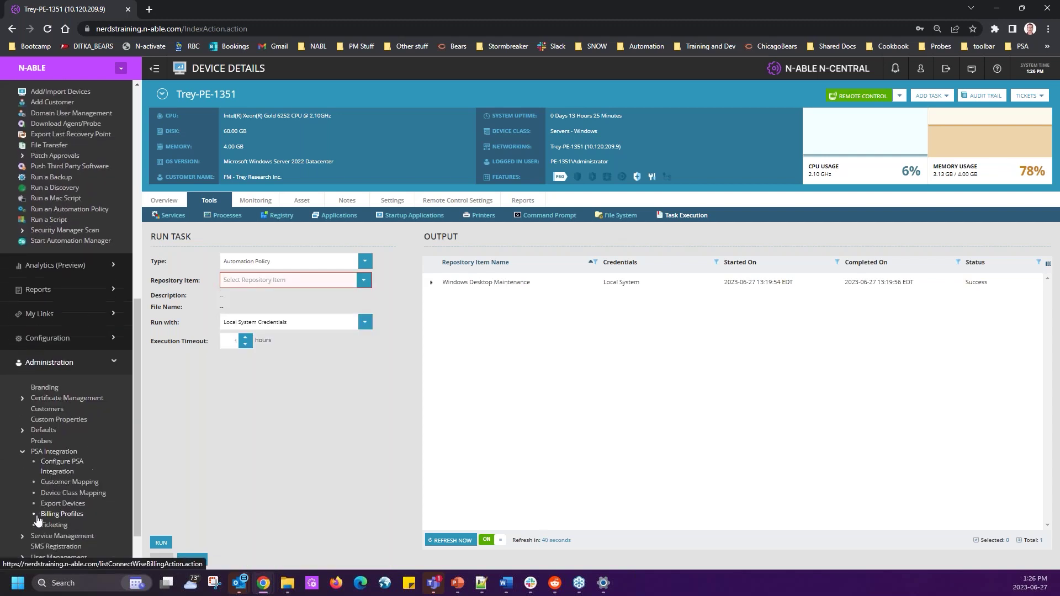
left_click(54, 531)
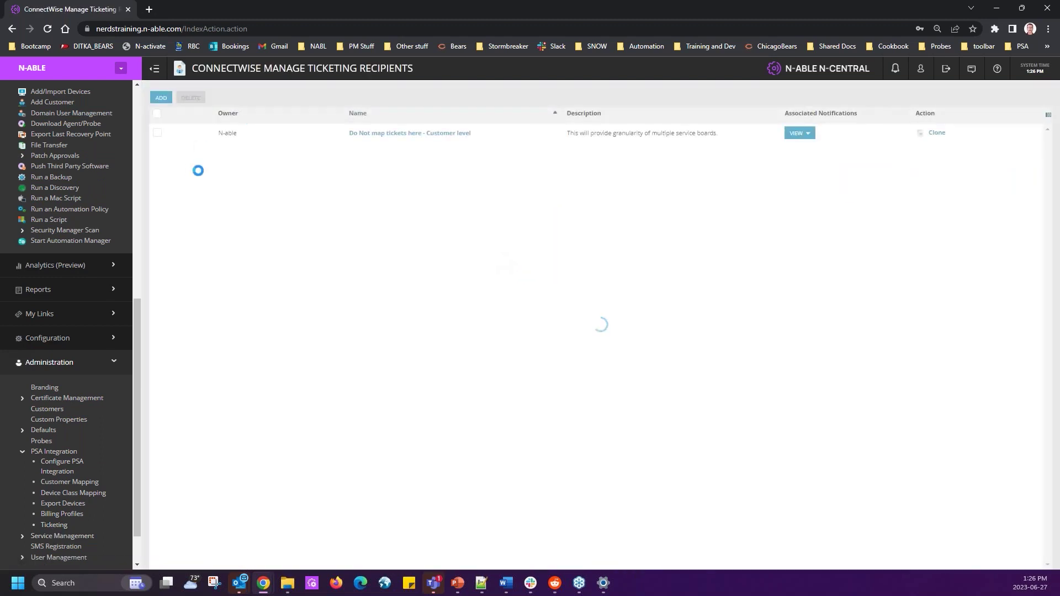
left_click(161, 97)
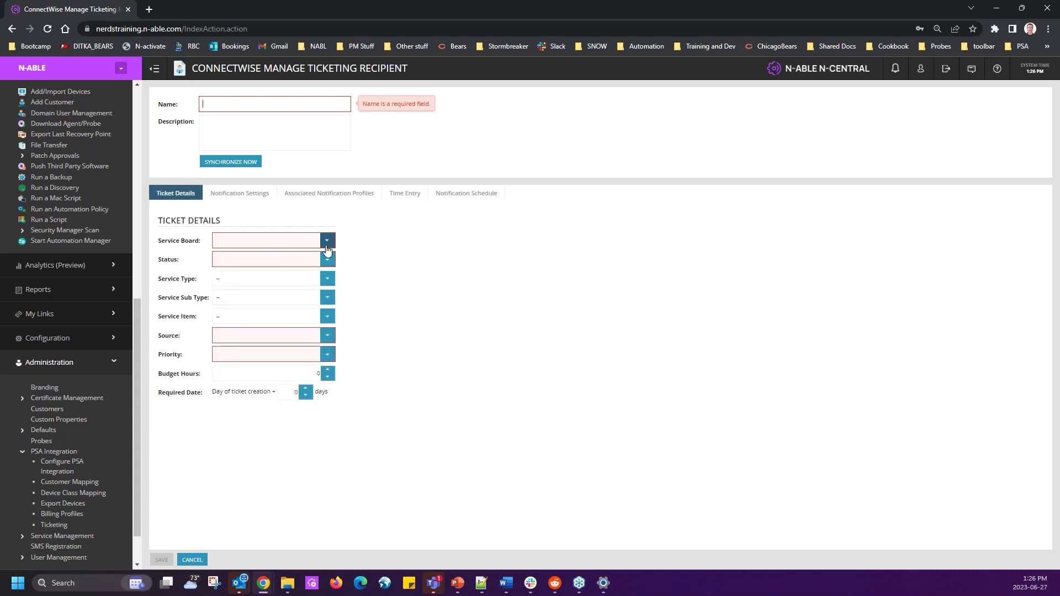
Set the Service Board to QAAutomationTeam and the Service Type to '--'.
left_click(327, 242)
left_click(254, 437)
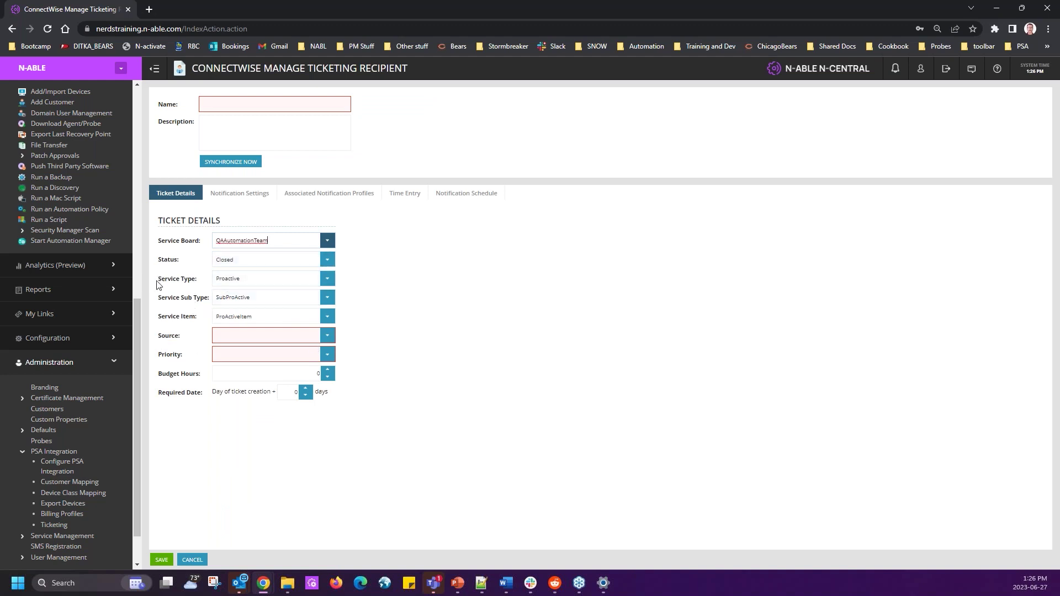
left_click_drag(162, 282, 200, 281)
left_click(164, 300)
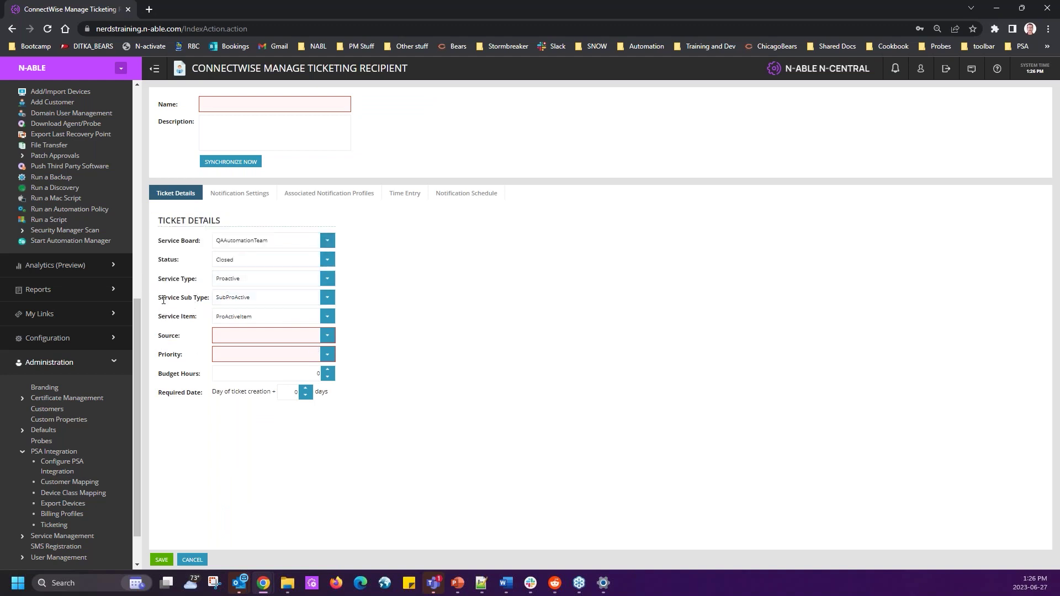
left_click(328, 279)
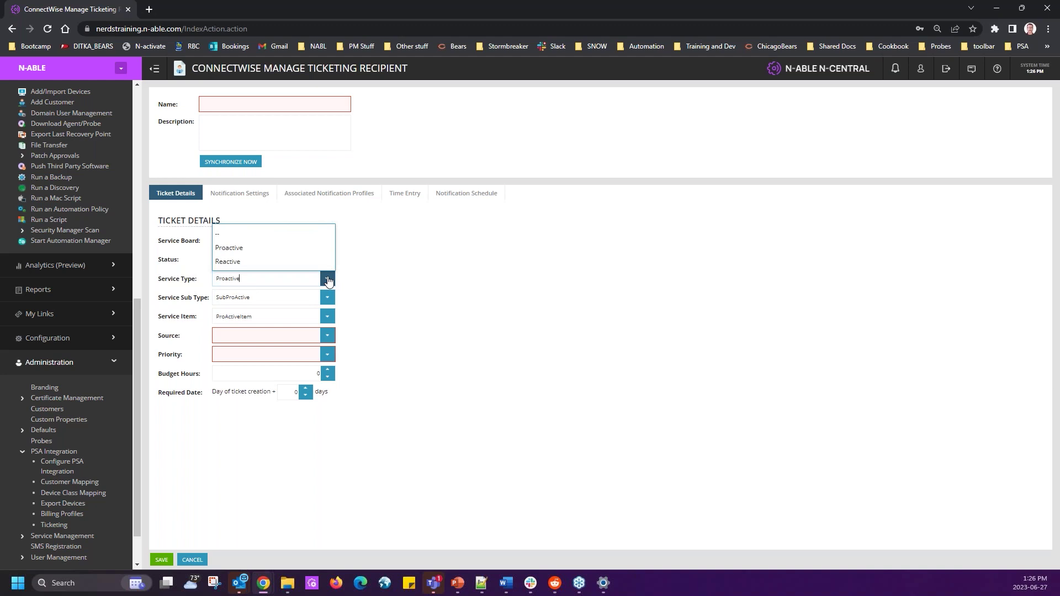
left_click(274, 241)
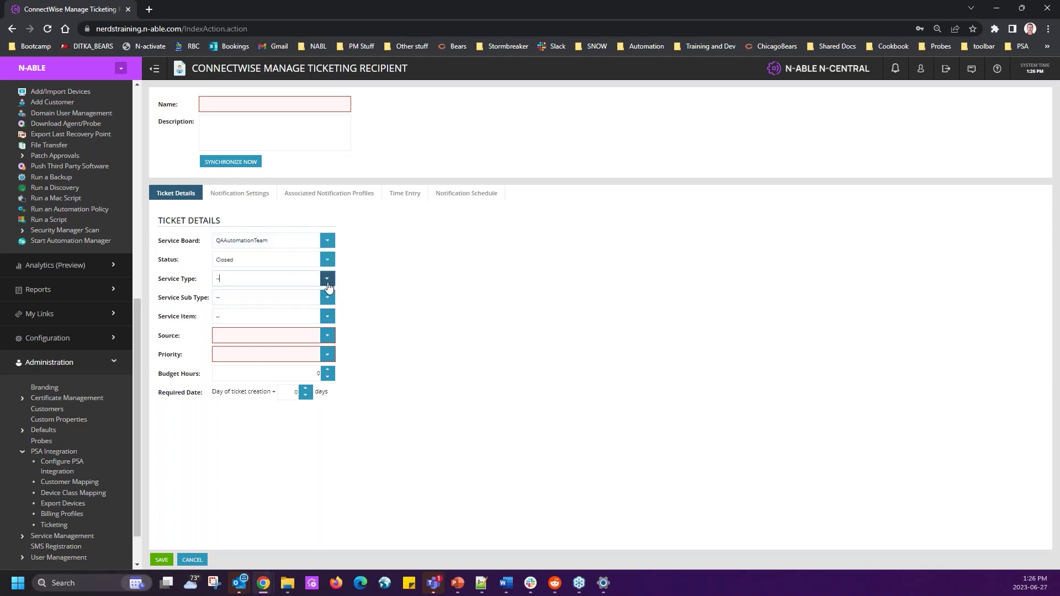
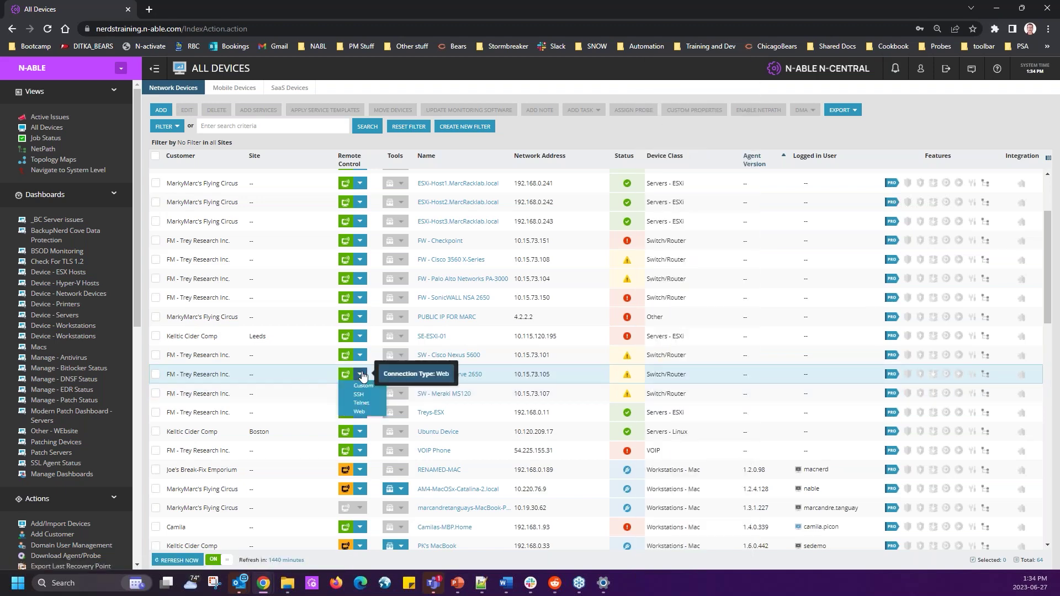
Try an SSH connection to the HP ProCurve 2650 switch, then dismiss the unknown-error message.
left_click(360, 375)
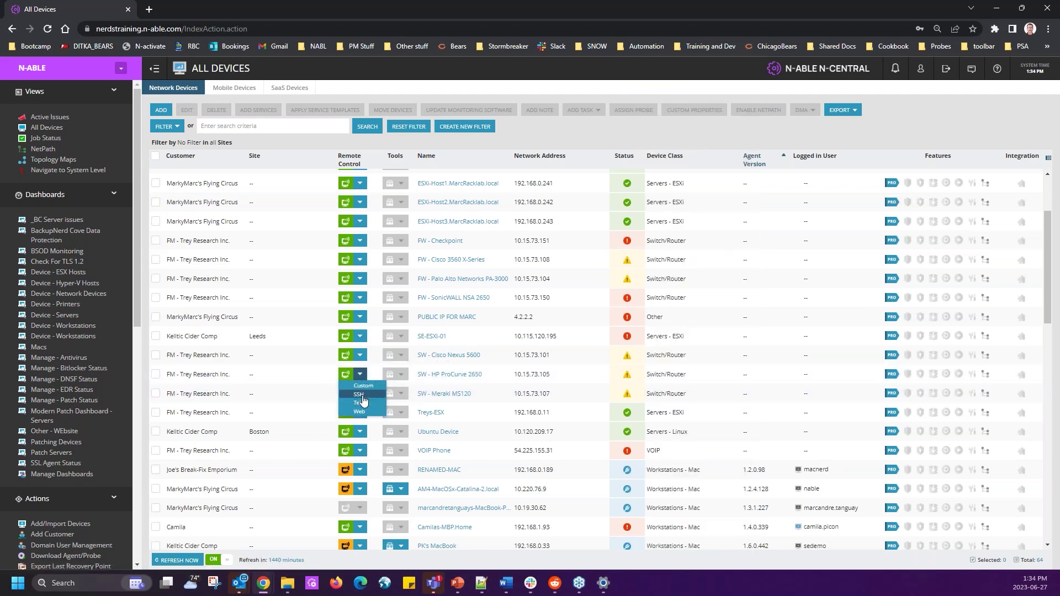
left_click(360, 394)
left_click_drag(377, 301, 545, 308)
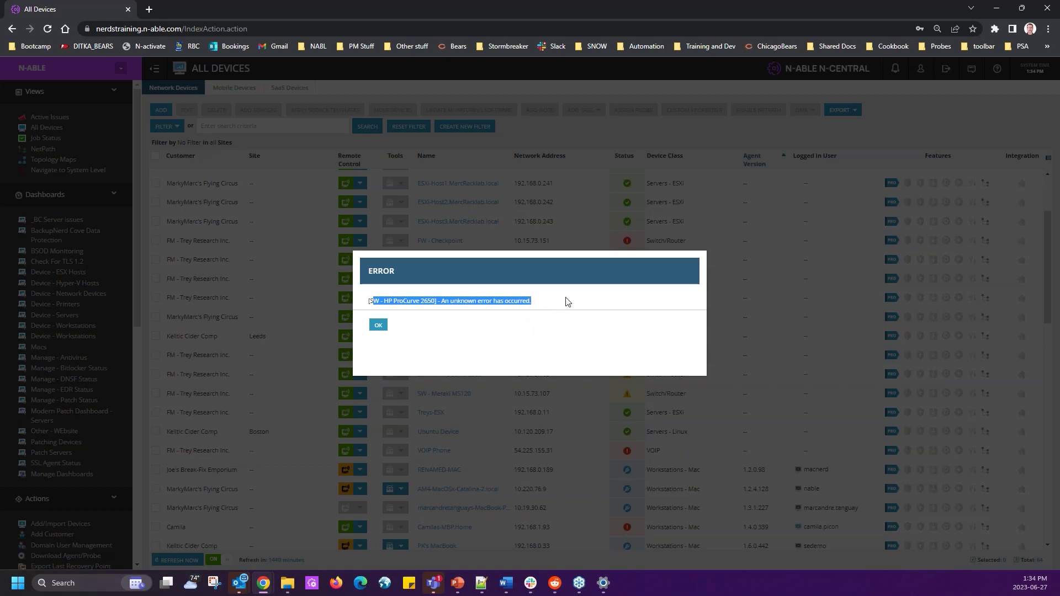
left_click(378, 325)
scroll(467, 451, "down", 10)
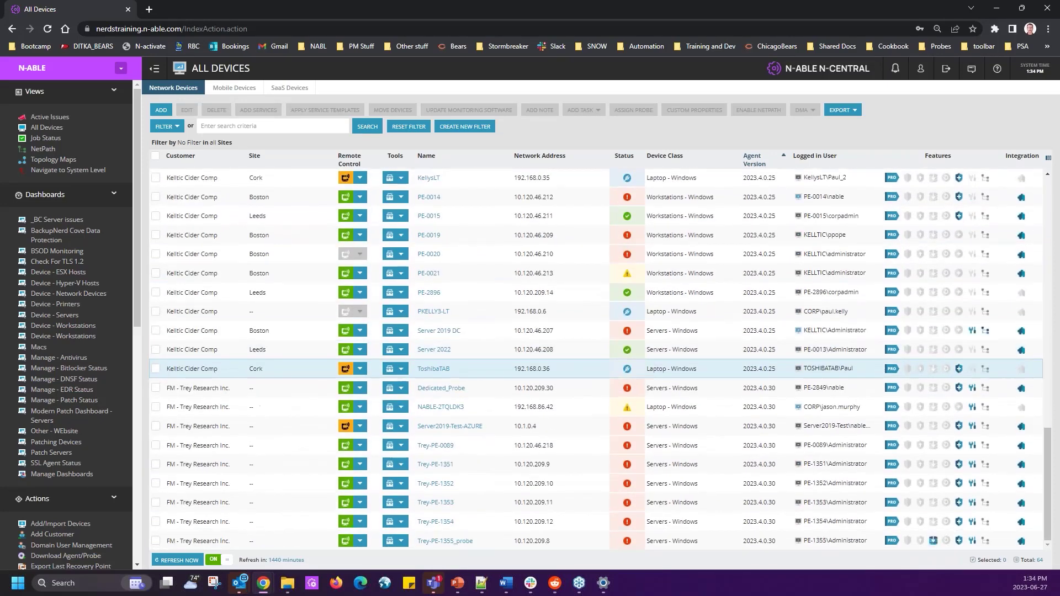
Launch Take Control for Trey-PE-1351 and accept the browser's NCentralRDLdr launcher prompt.
left_click(360, 465)
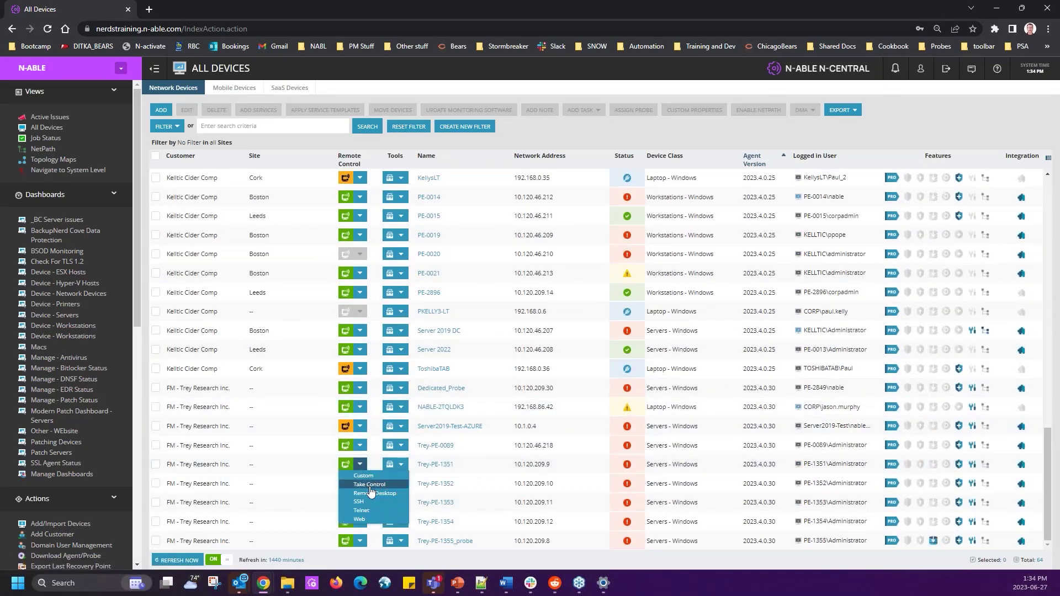
left_click(370, 485)
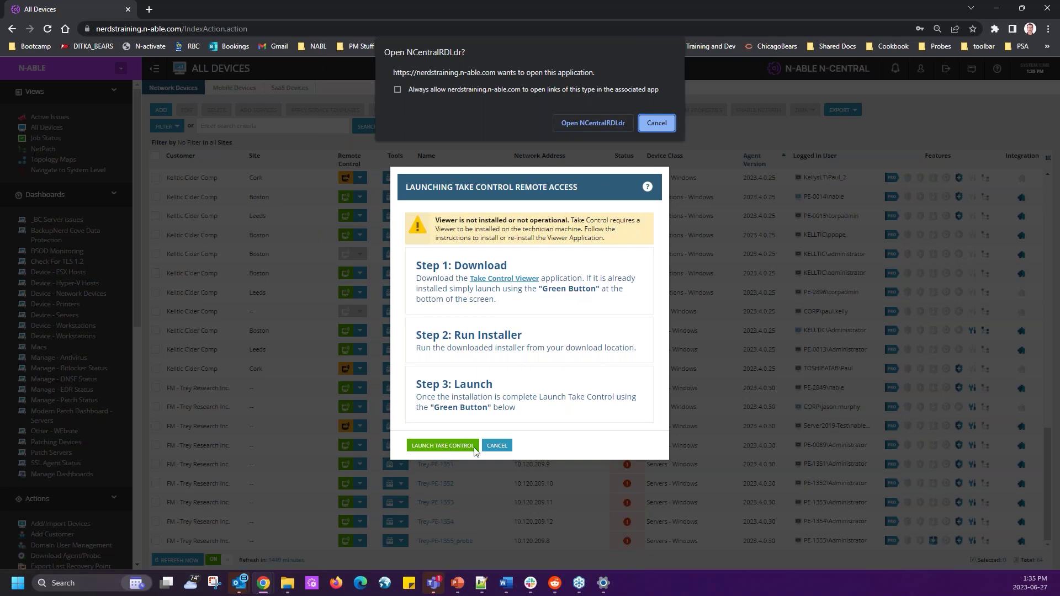
left_click(602, 125)
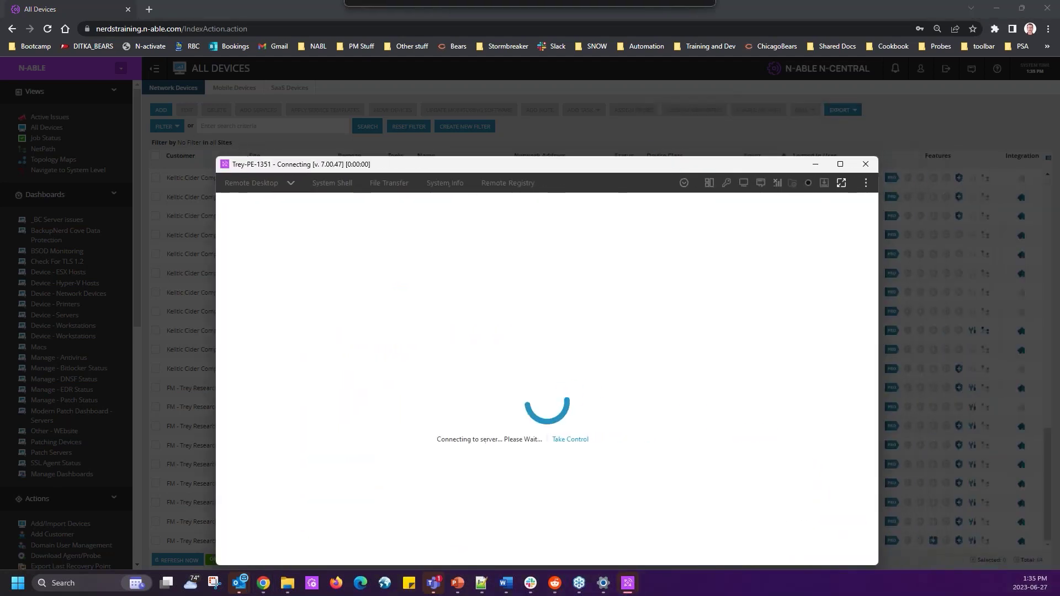
Maximize the viewer, send CTRL+ALT+DEL to Trey-PE-1351, then switch to Remote Registry.
double_click(664, 167)
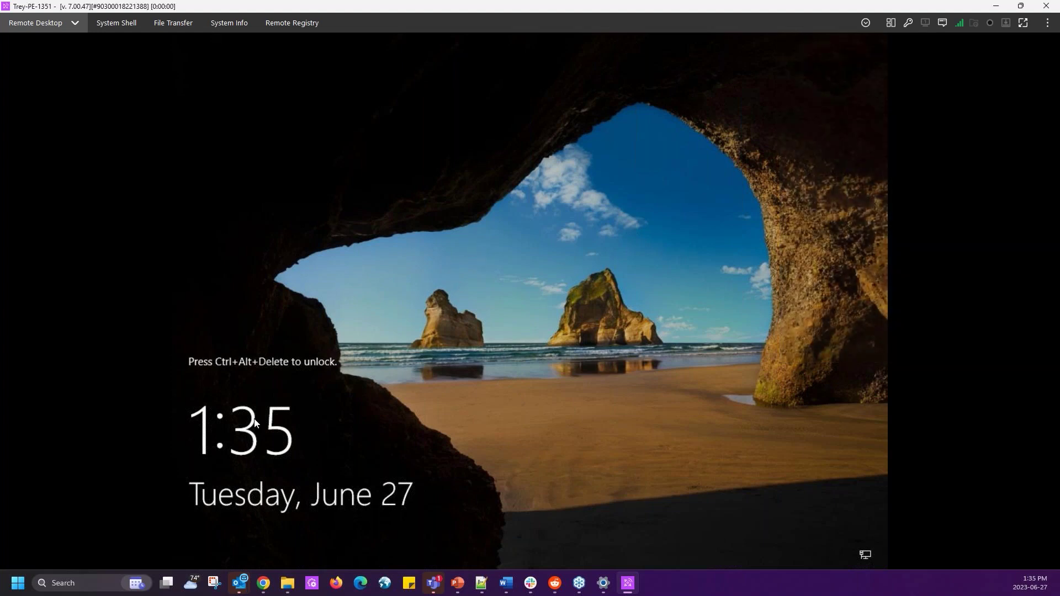
left_click(72, 18)
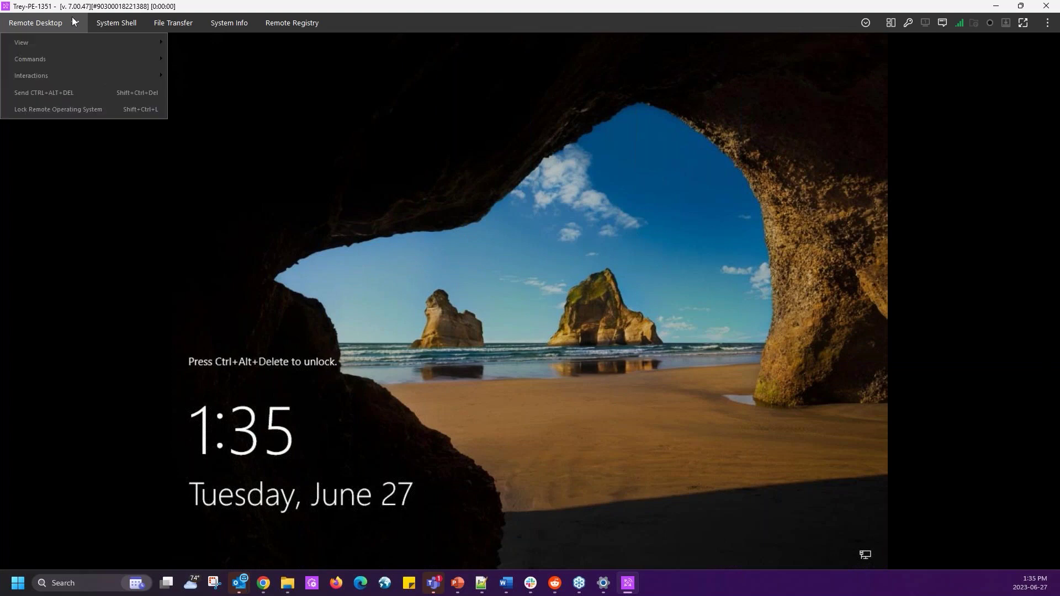
left_click(48, 93)
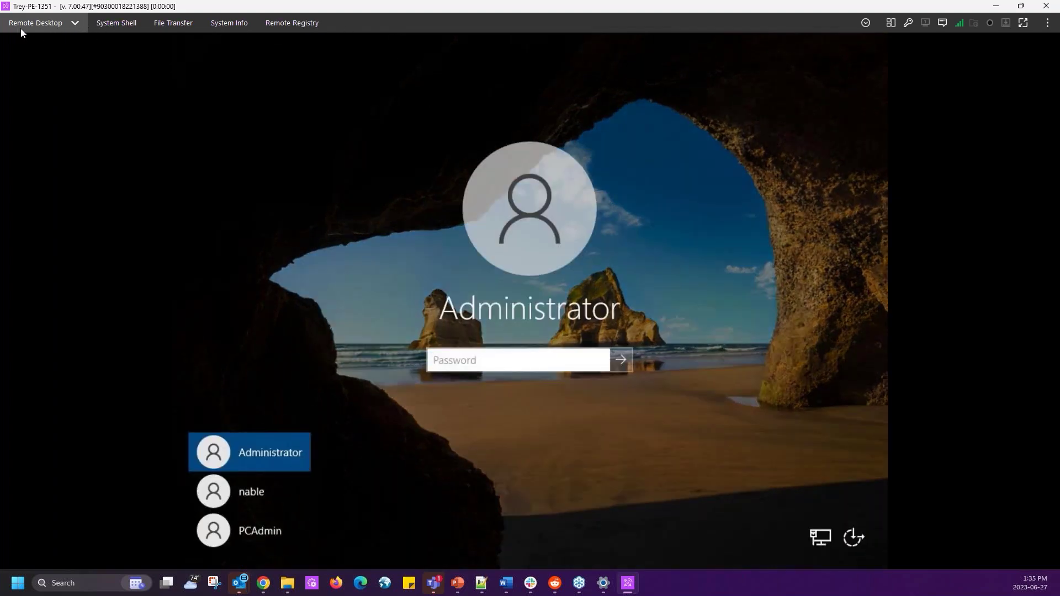
left_click(311, 24)
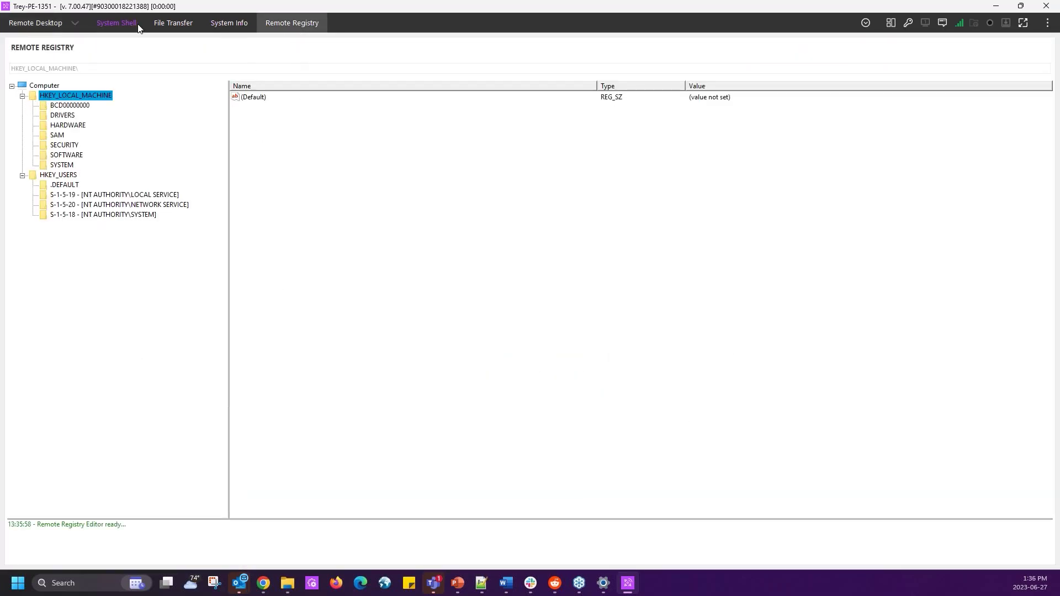
Open System Info and display the System Details summary showing Windows Server 2022 Datacenter.
left_click(234, 25)
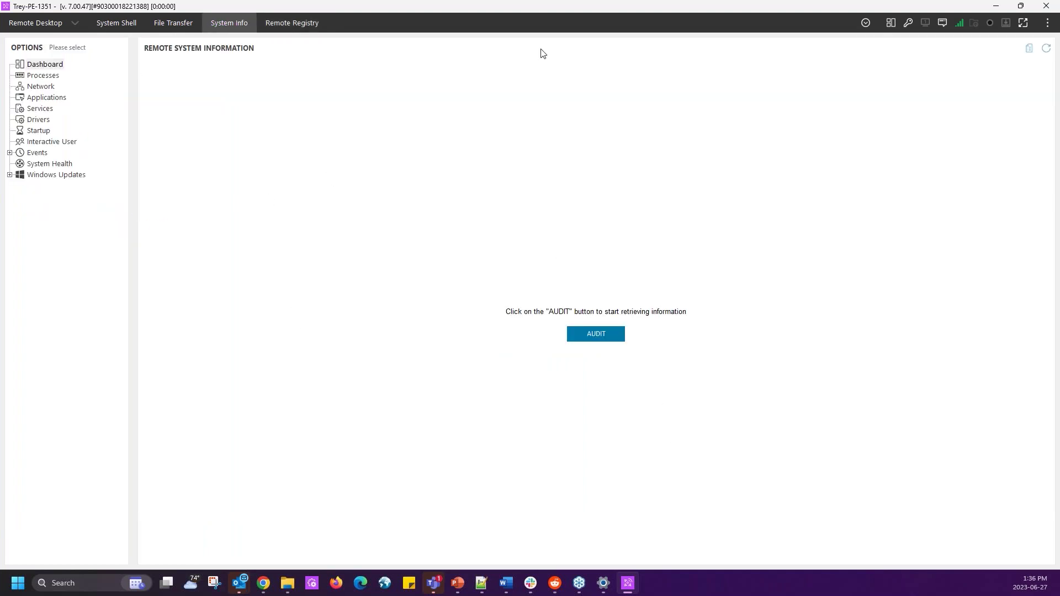
left_click(865, 24)
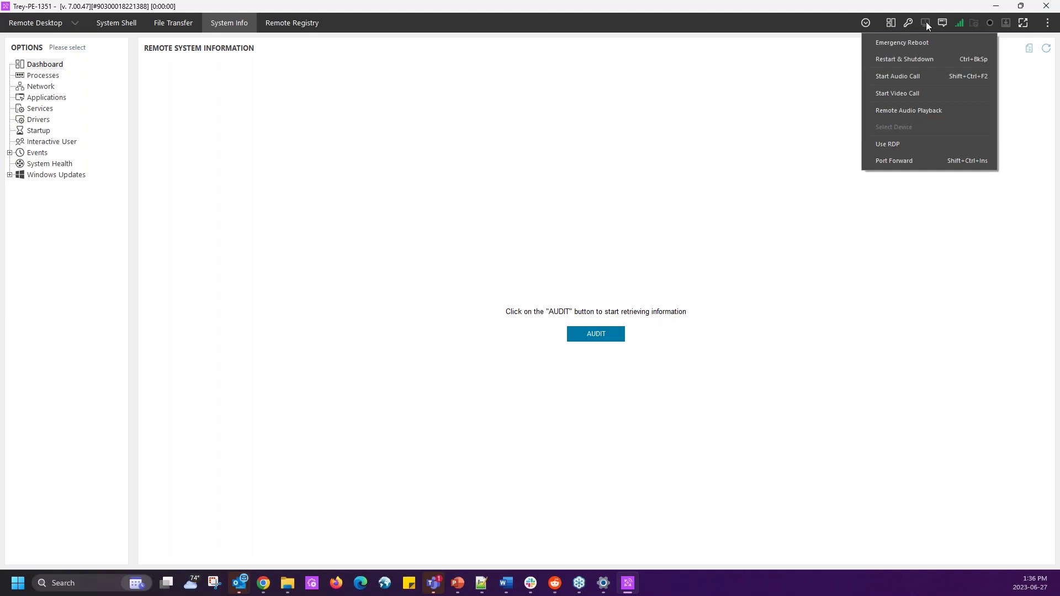
left_click(1049, 25)
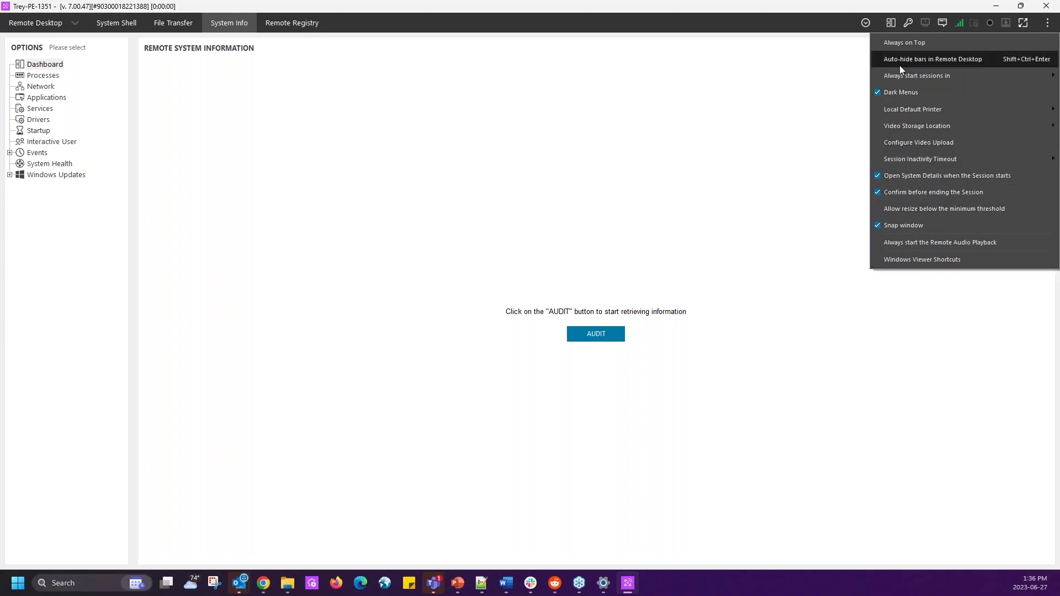
left_click(886, 23)
left_click(890, 22)
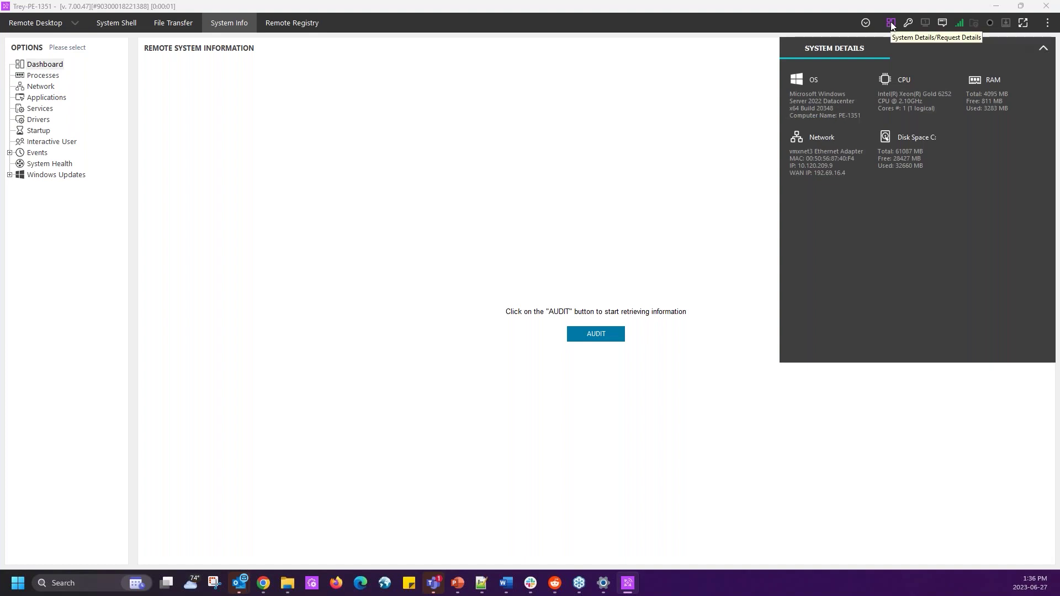
Browse the session power/call actions and the viewer's ⋮ settings menu options.
left_click(866, 22)
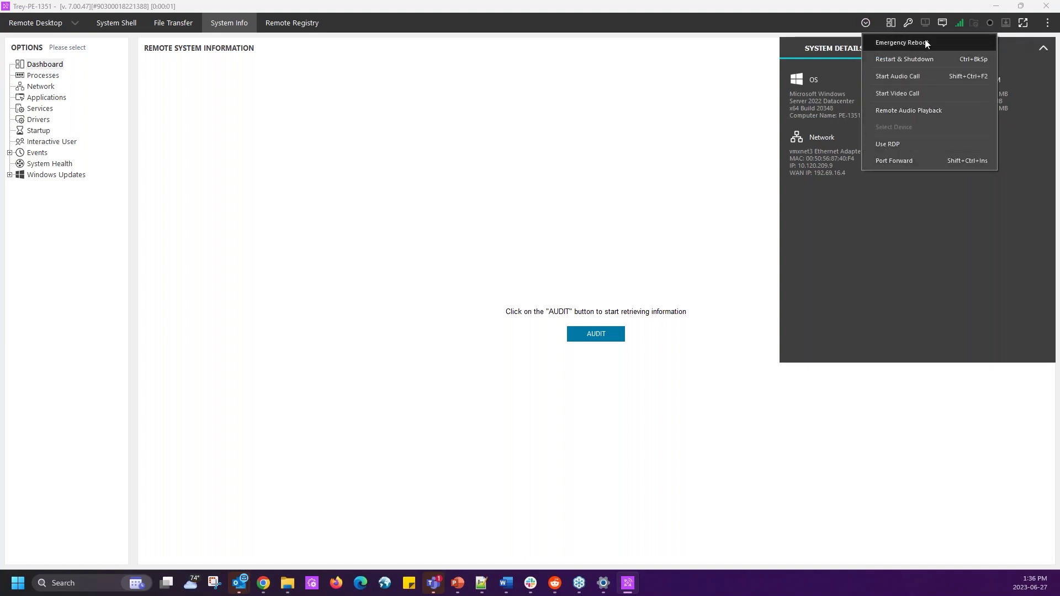
left_click(1047, 23)
left_click(1047, 23)
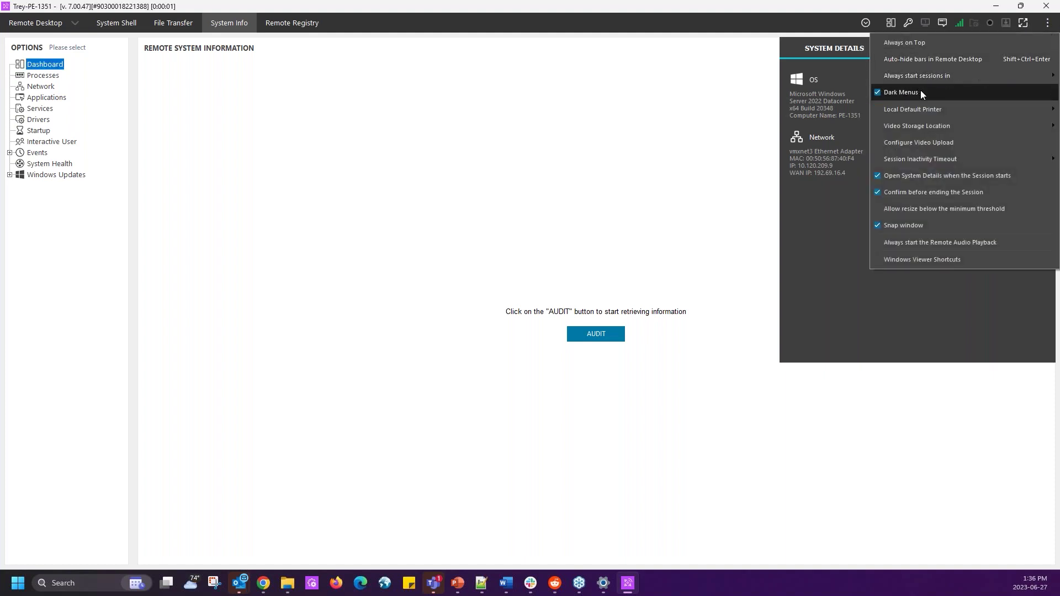
mouse_move(918, 110)
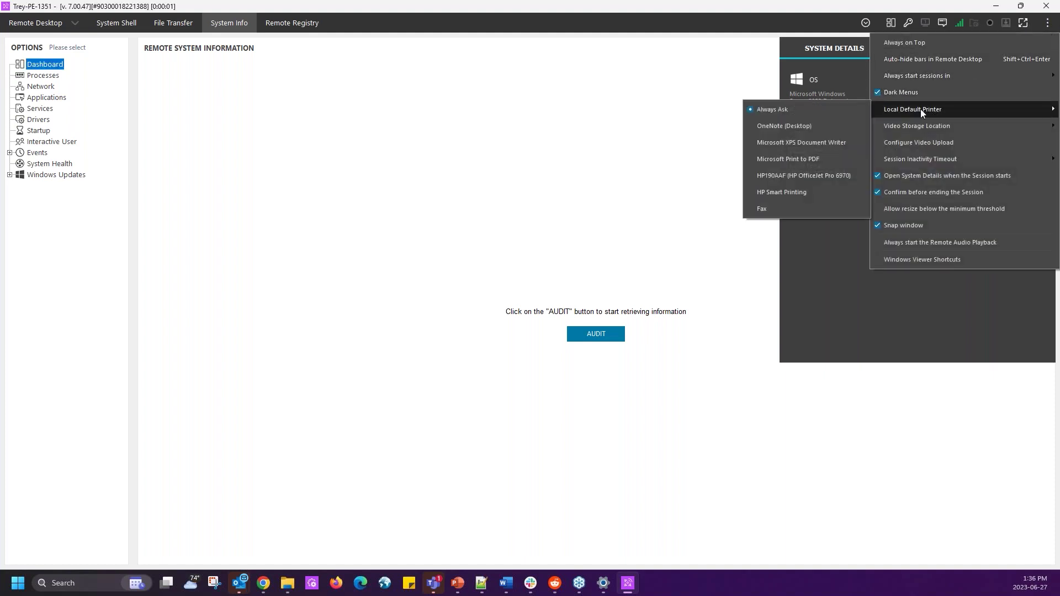
mouse_move(962, 125)
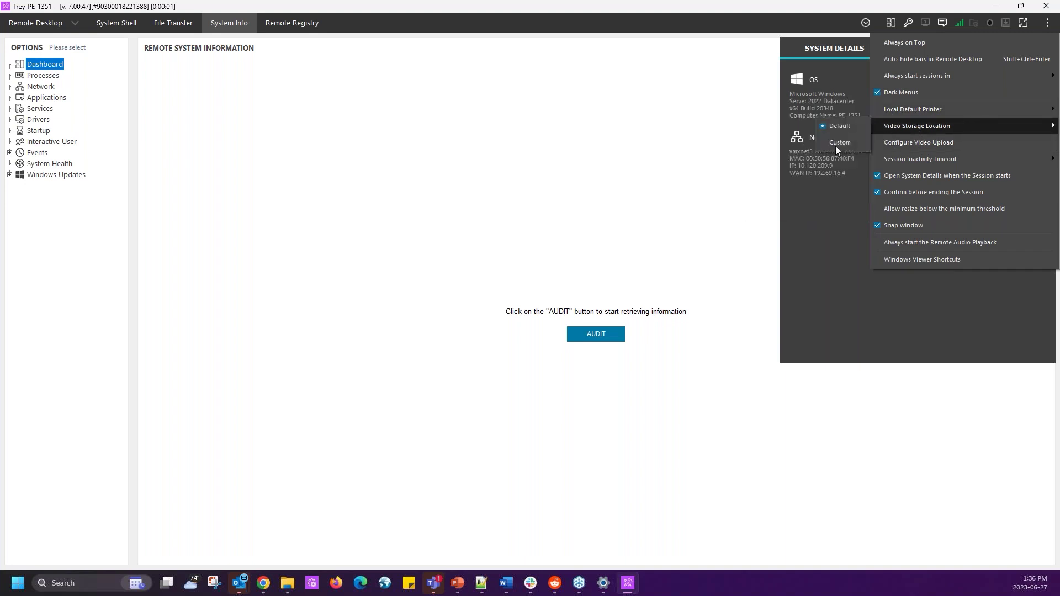
mouse_move(935, 162)
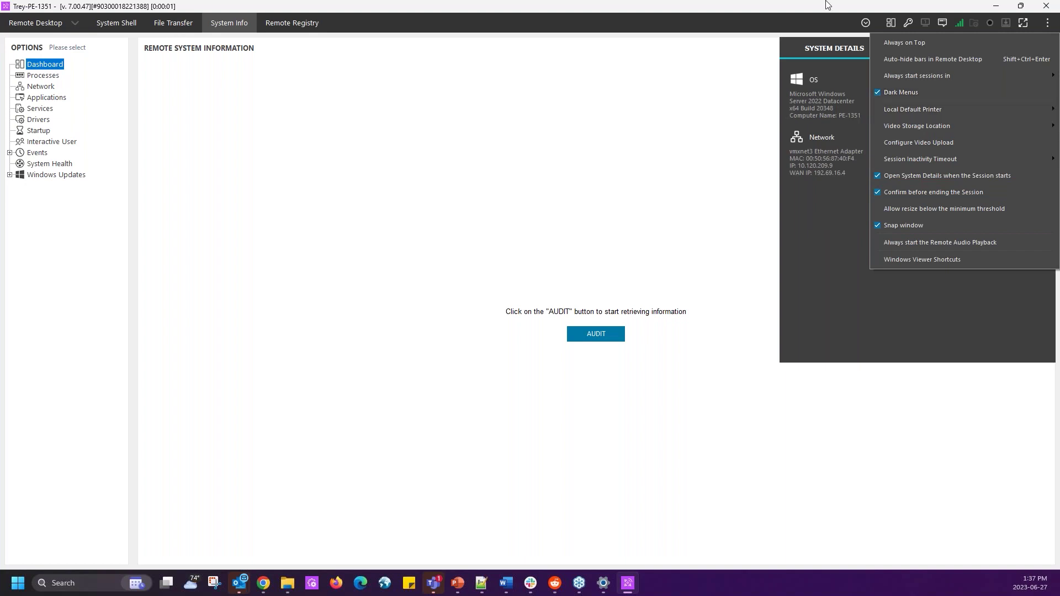
Request a full system audit, then sign in to Trey-PE-1351 as Administrator with the account password.
left_click(434, 193)
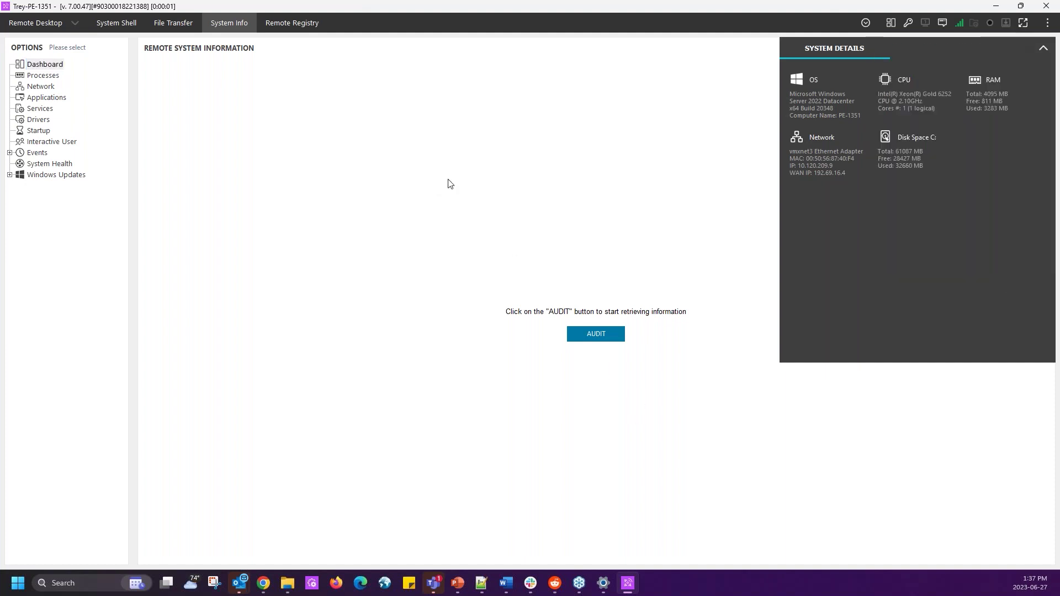
left_click(602, 336)
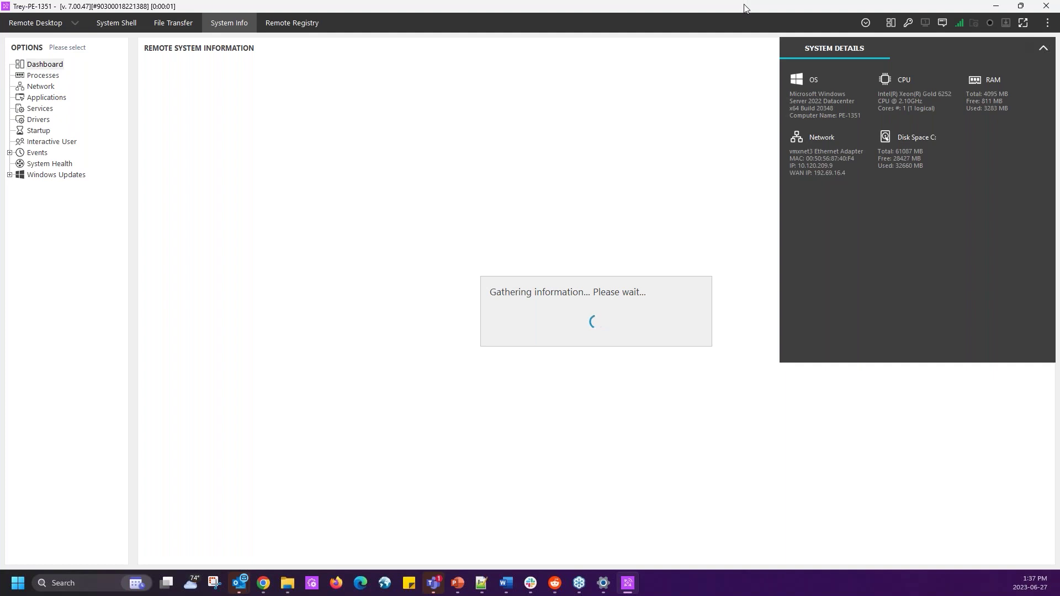
left_click(52, 24)
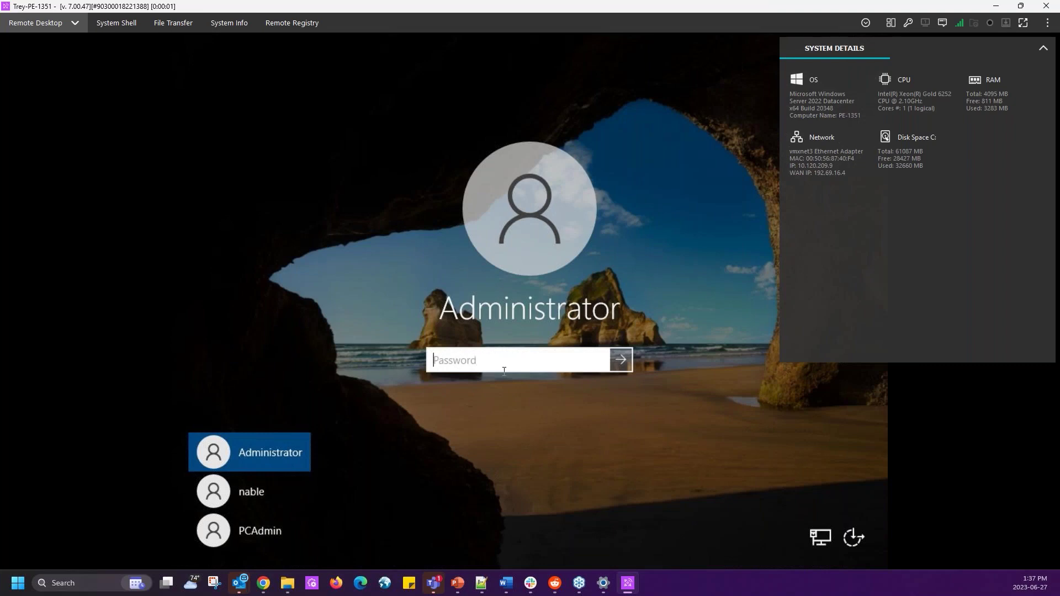
type("**********")
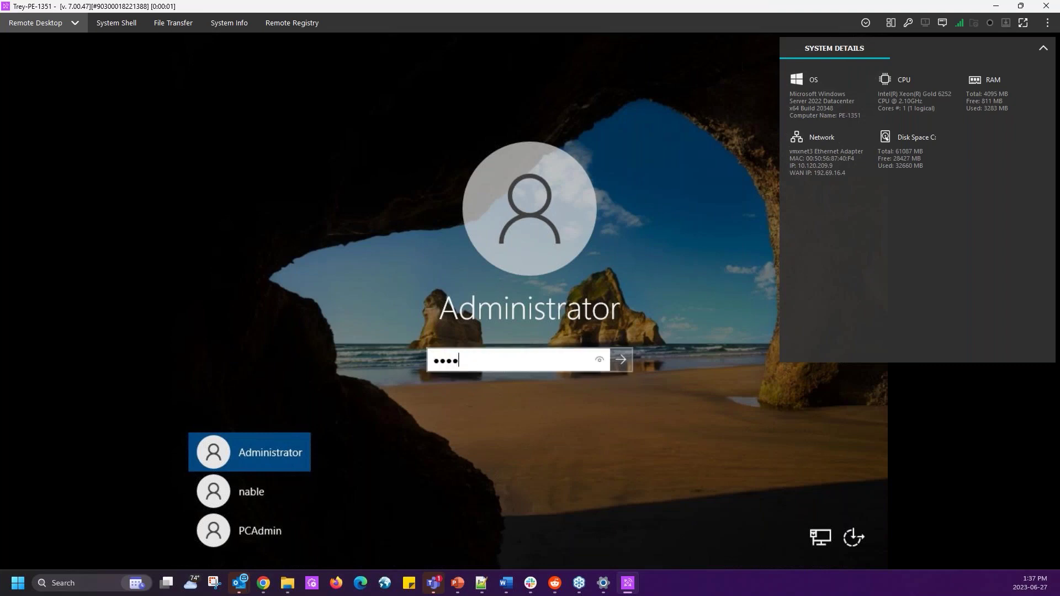
key("Return")
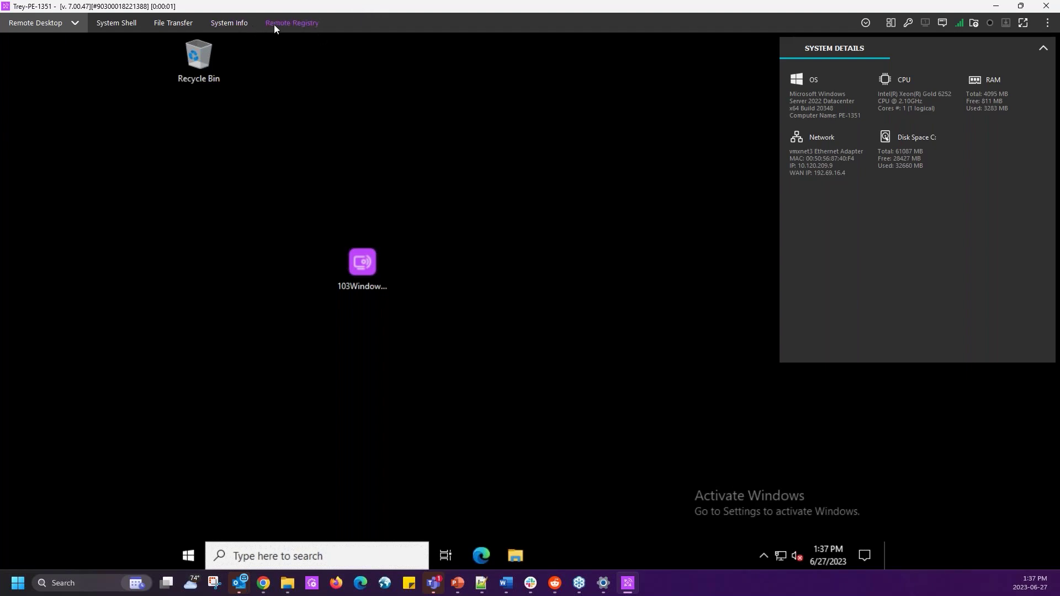
Hide the System Details panel and review Dashboard rows: OS, Computer Name, Last Booted, Logical Processors.
left_click(242, 23)
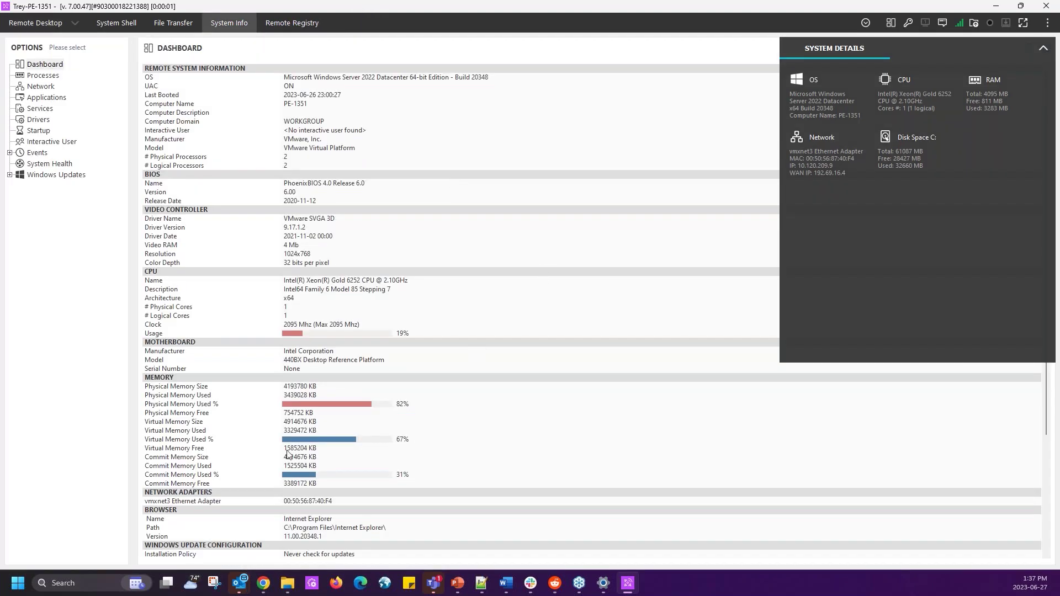
left_click(1042, 50)
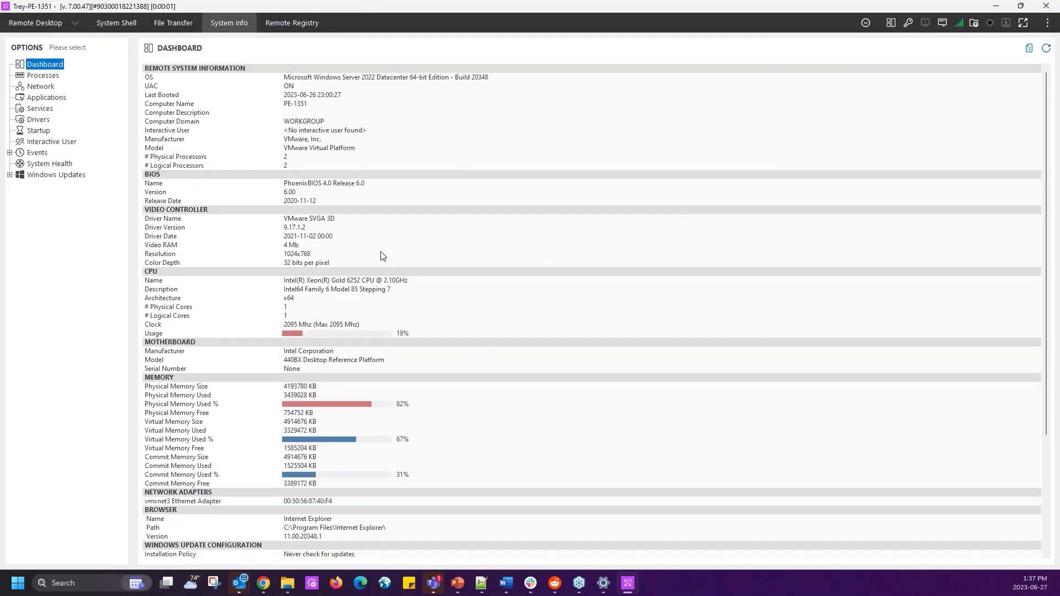
left_click(350, 77)
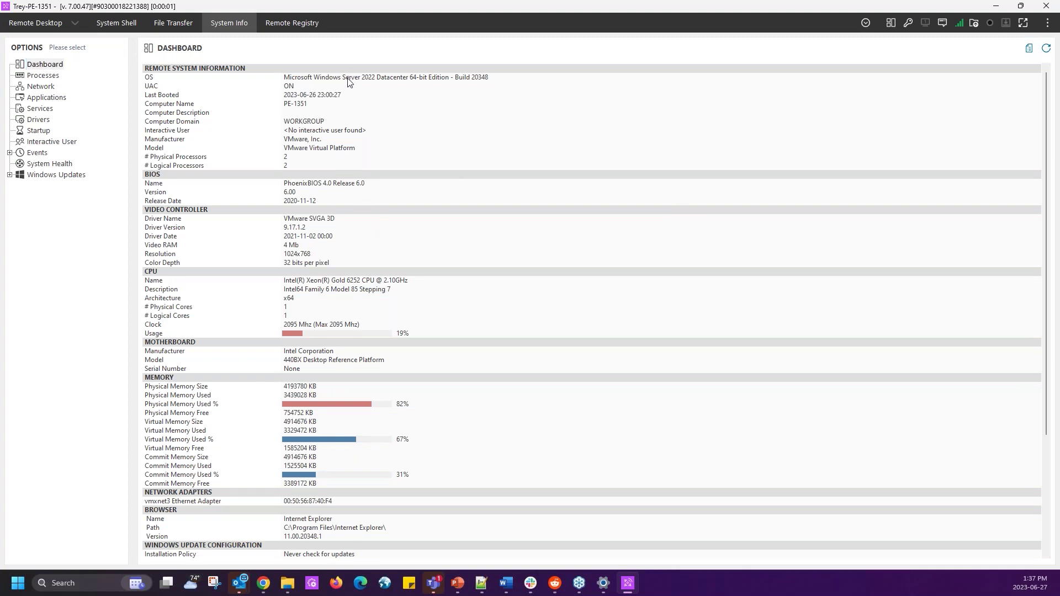
left_click(318, 104)
left_click(316, 96)
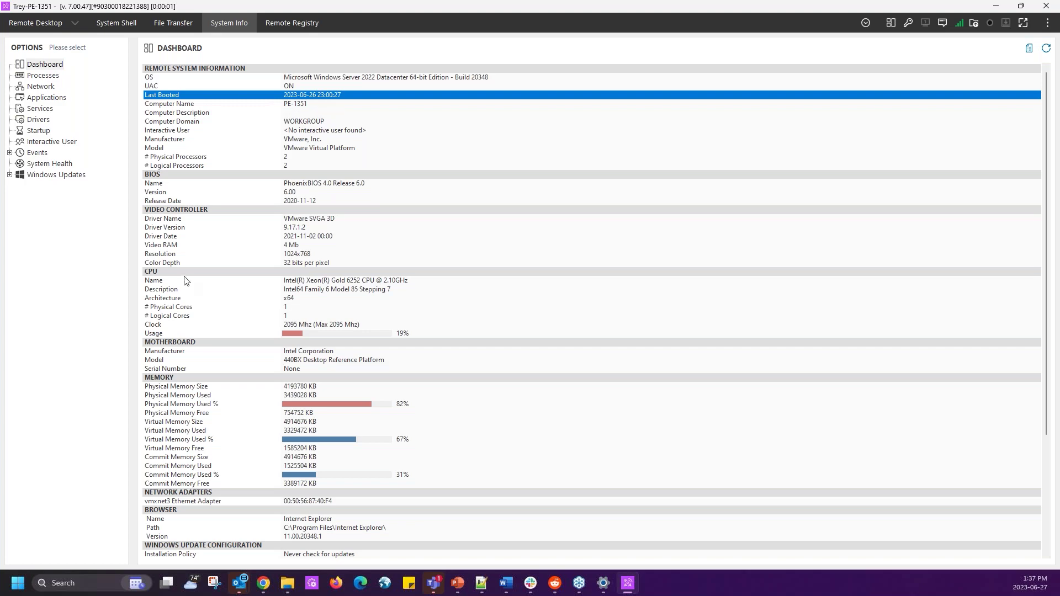
scroll(194, 389, "down", 5)
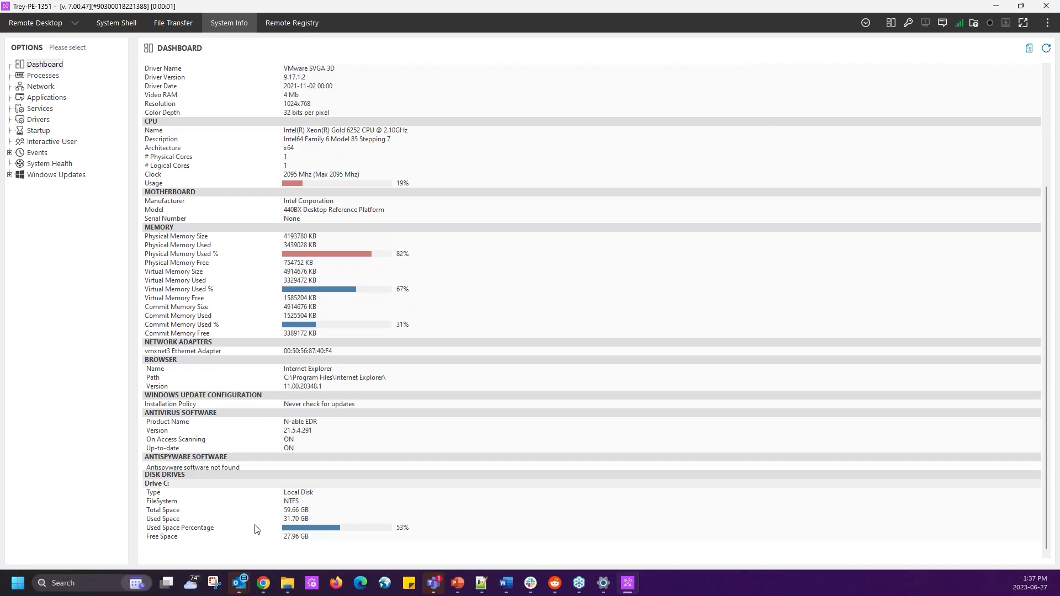
scroll(425, 447, "up", 5)
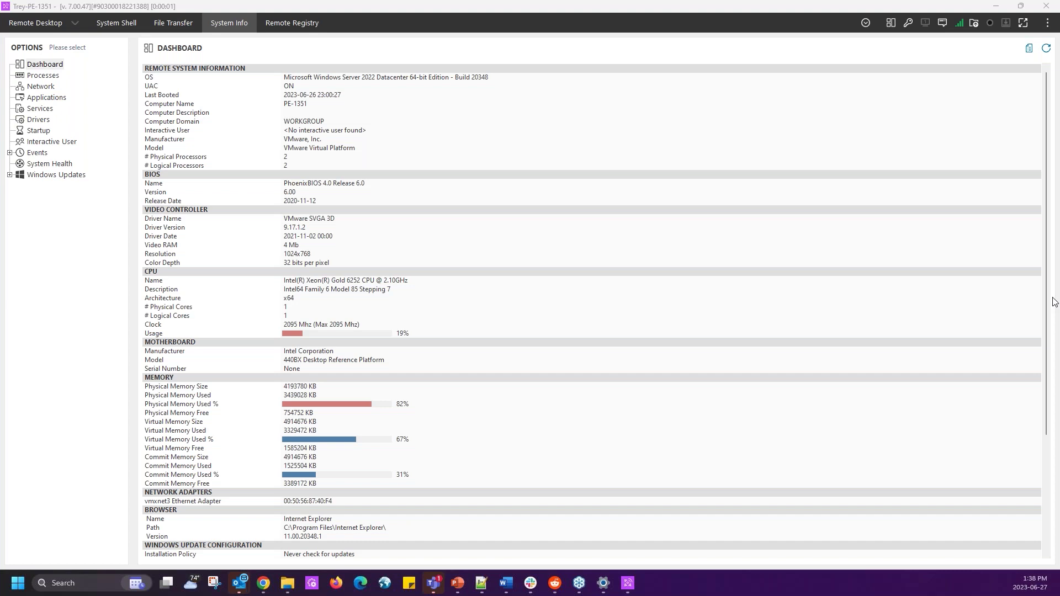
left_click(999, 166)
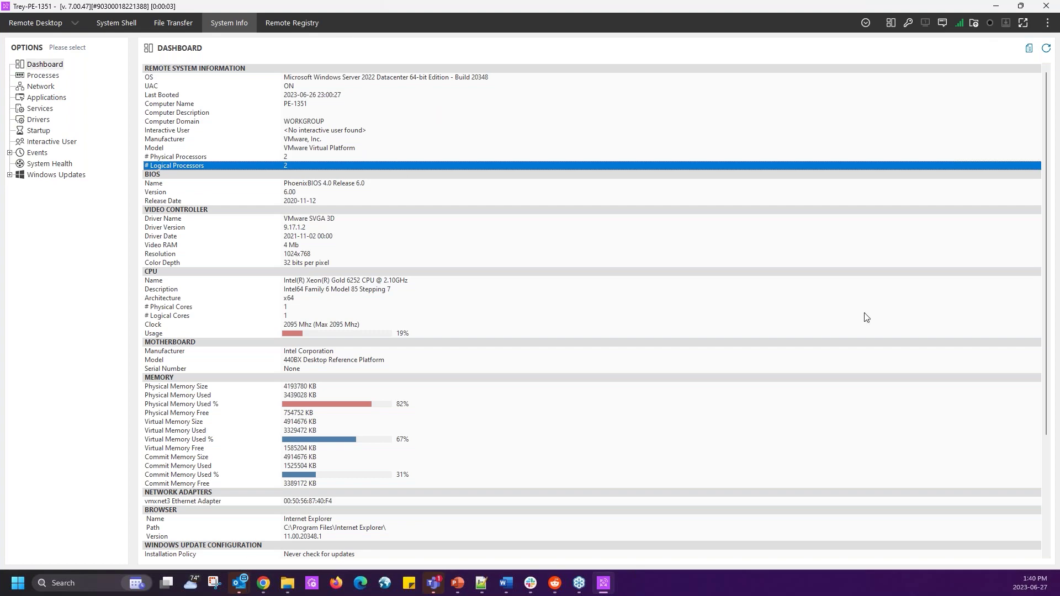
scroll(558, 428, "down", 5)
scroll(558, 428, "up", 5)
Expand HKEY_LOCAL_MACHINE's SOFTWARE and SECURITY keys and open N-able Technologies.
left_click(282, 25)
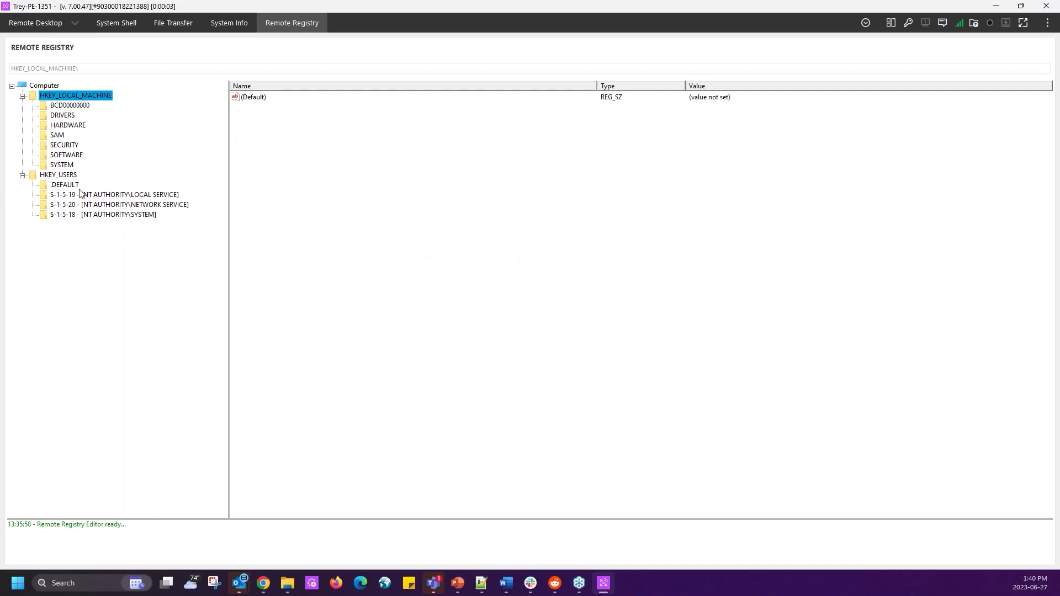
double_click(66, 154)
double_click(65, 145)
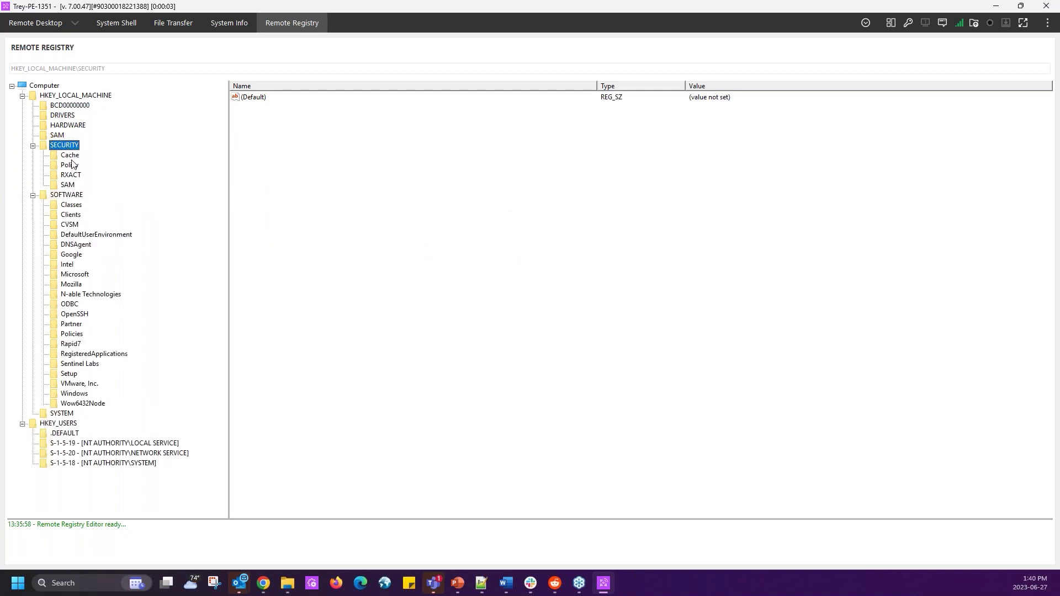
double_click(83, 294)
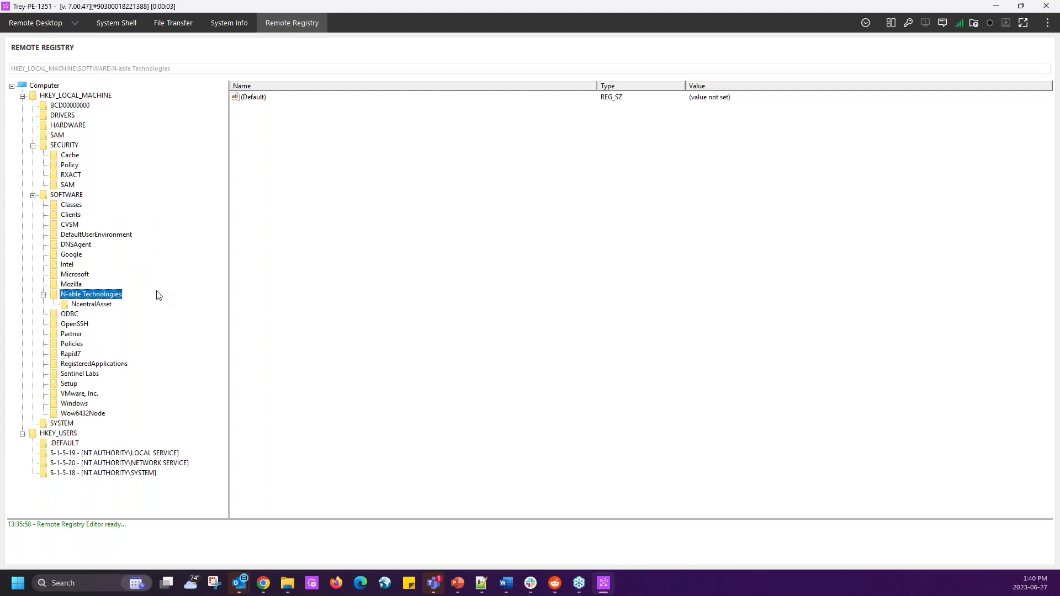
left_click(421, 177)
right_click(408, 165)
mouse_move(434, 170)
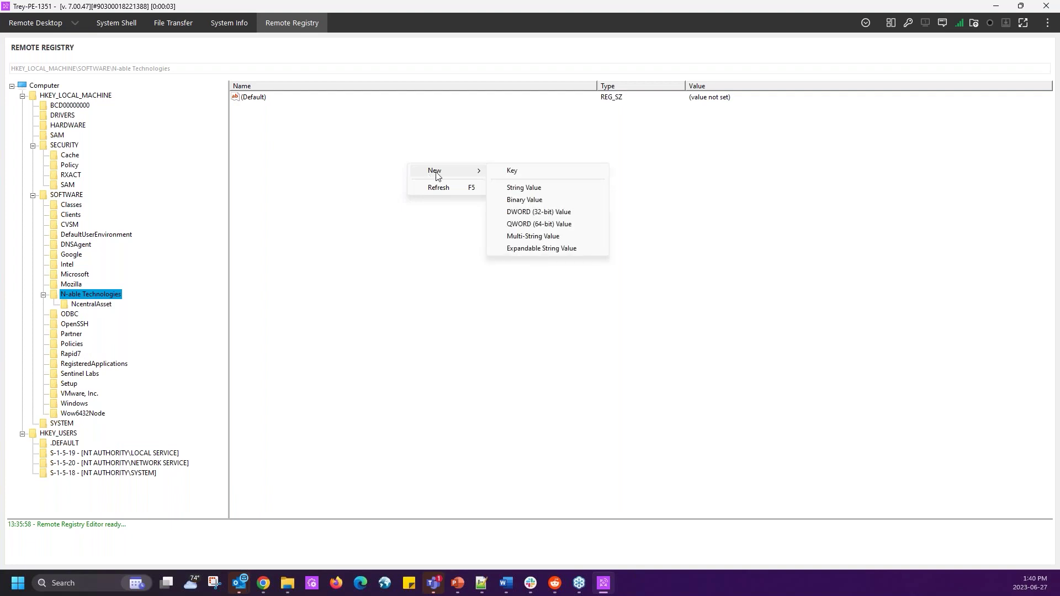
left_click(538, 212)
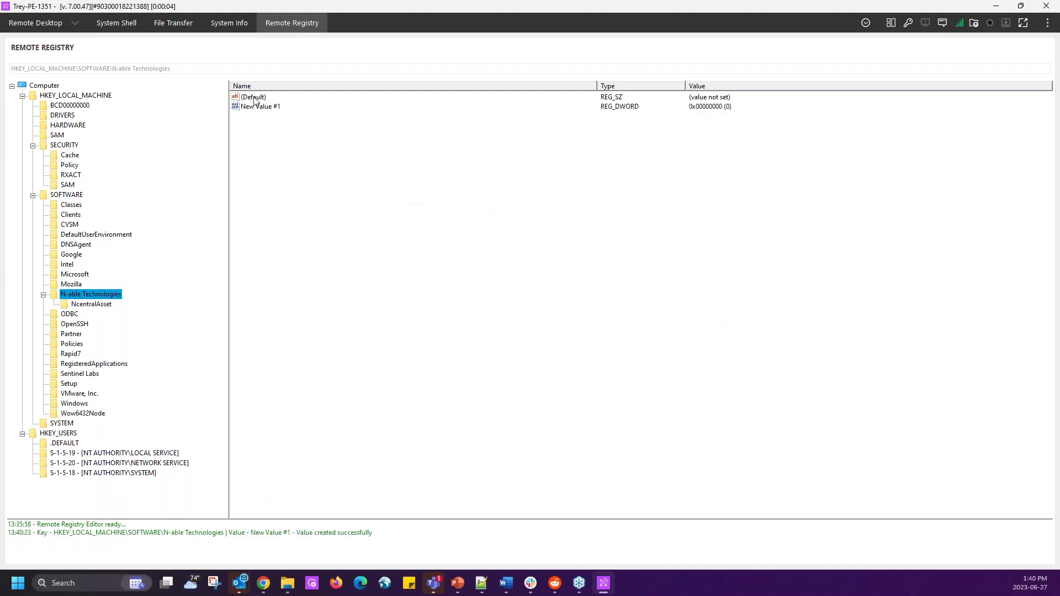
left_click(270, 110)
left_click(272, 114)
double_click(272, 114)
left_click_drag(451, 281, 461, 281)
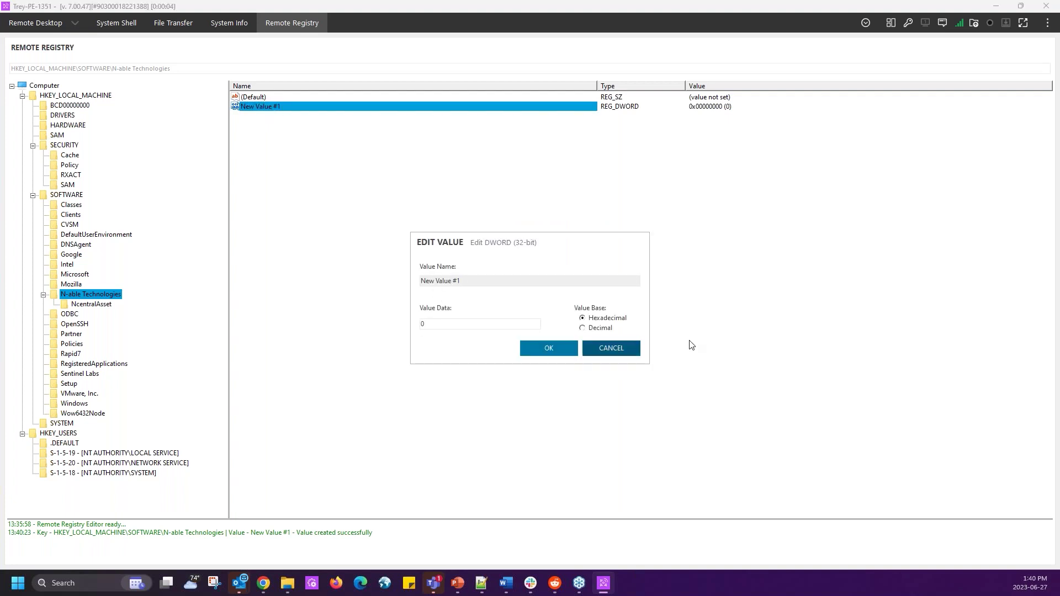
left_click(621, 348)
left_click(266, 108)
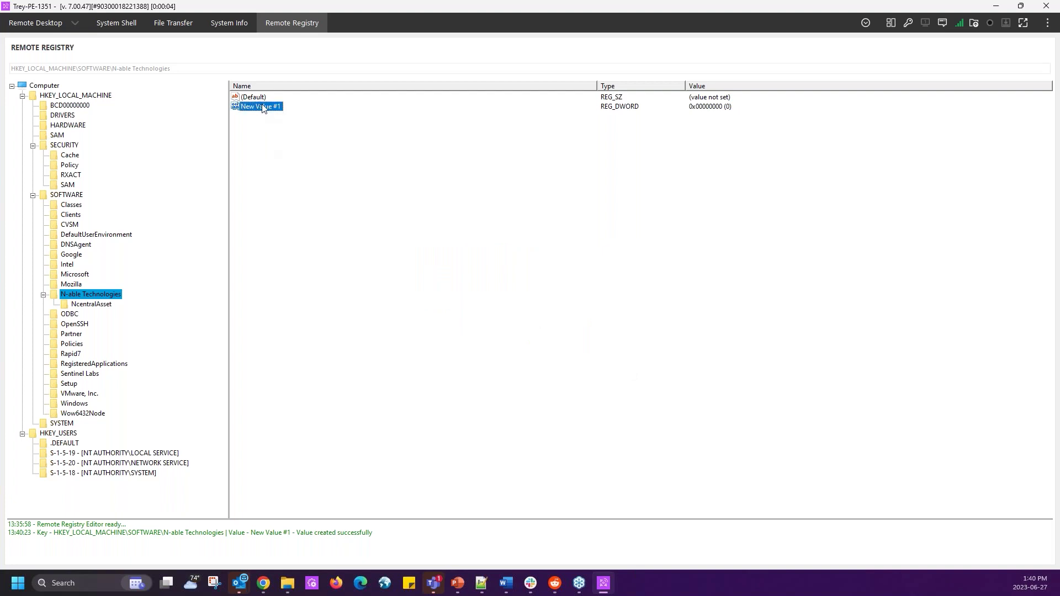
right_click(266, 107)
left_click(294, 135)
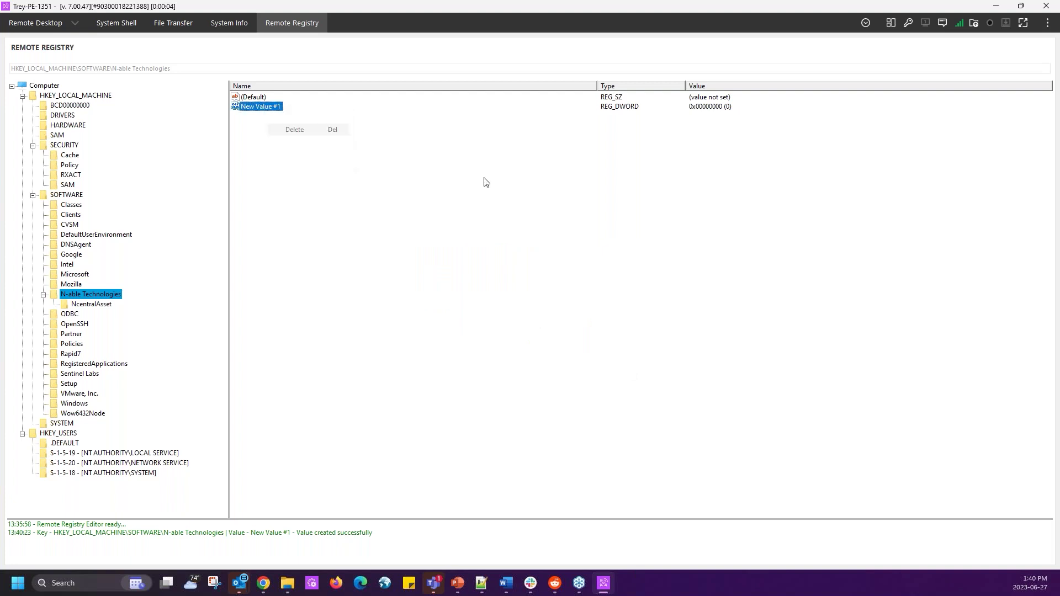
left_click(486, 321)
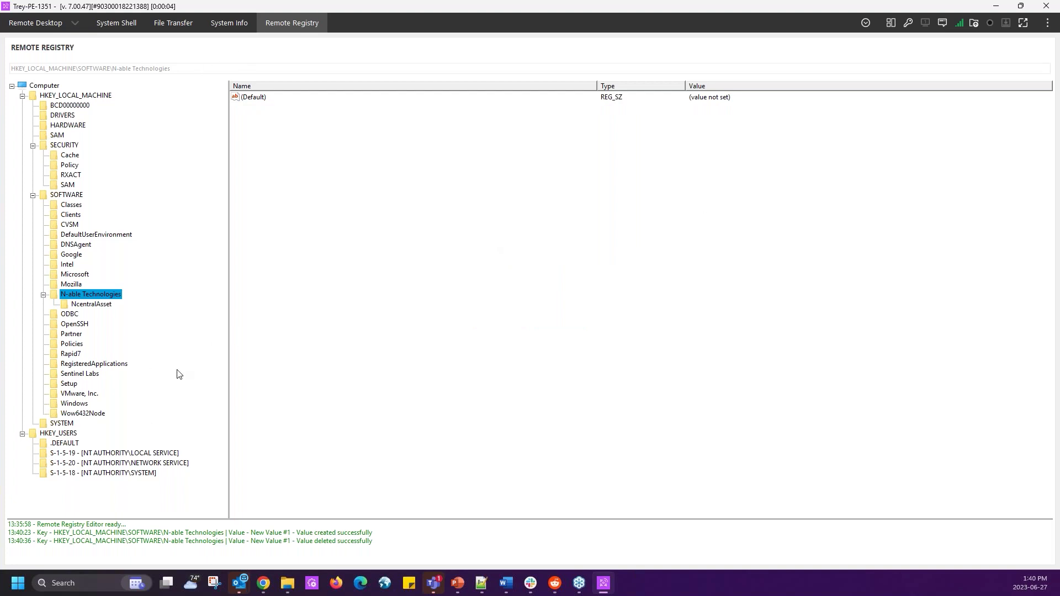
Open File Transfer, browse to remote C:\Temp, and try dragging agent_insttime.dat to the local Desktop.
left_click(175, 28)
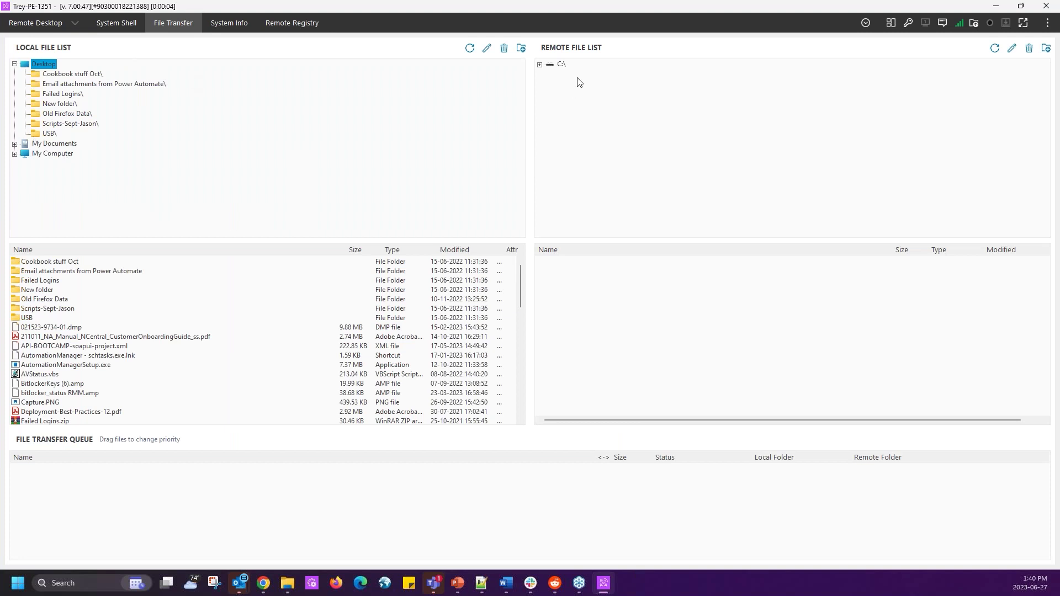
left_click(540, 65)
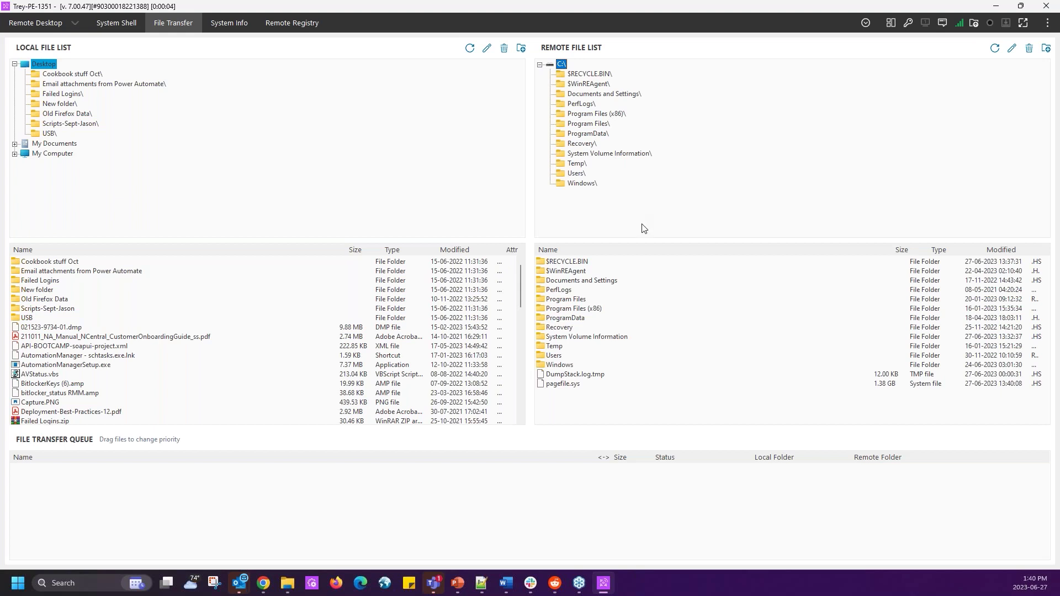
left_click(579, 164)
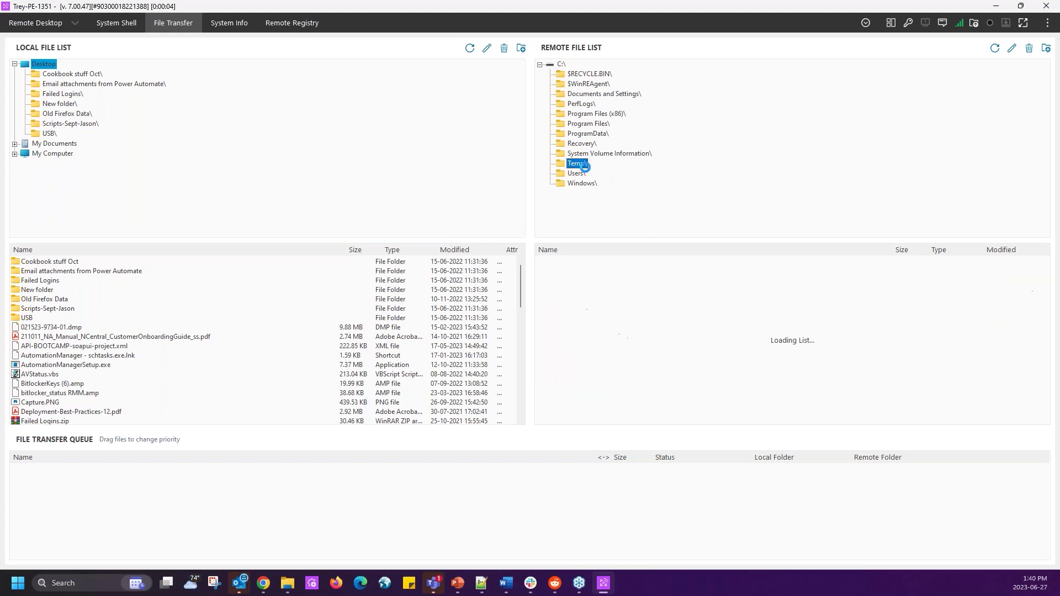
left_click(572, 264)
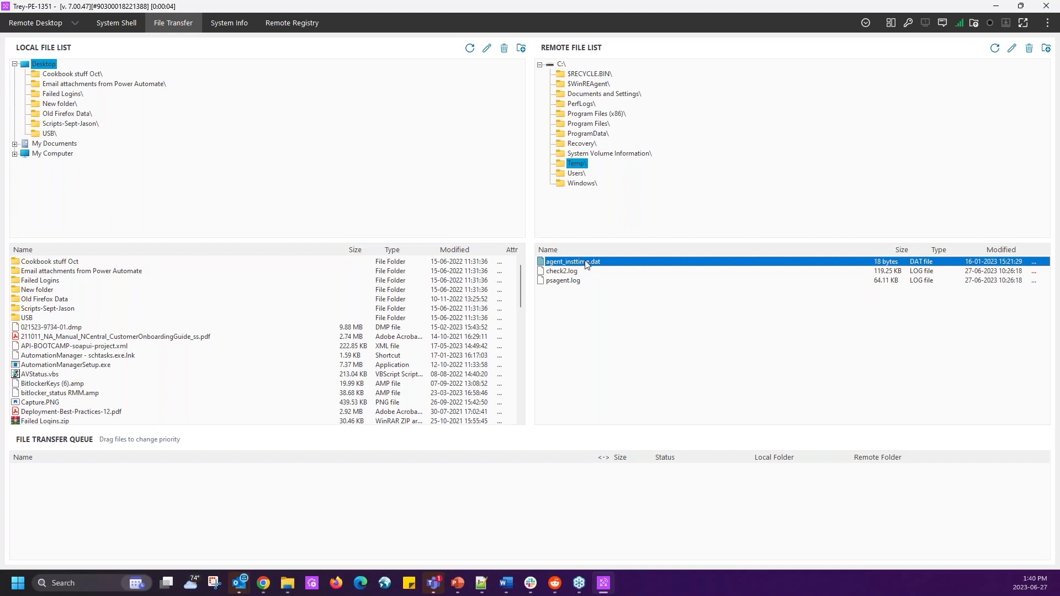
left_click_drag(587, 265, 632, 6)
Upload 211011_NA_Manual_NCentral_CustomerOnboardingGuide_ss.pdf into remote C:\Temp and verify it appears there.
left_click(55, 338)
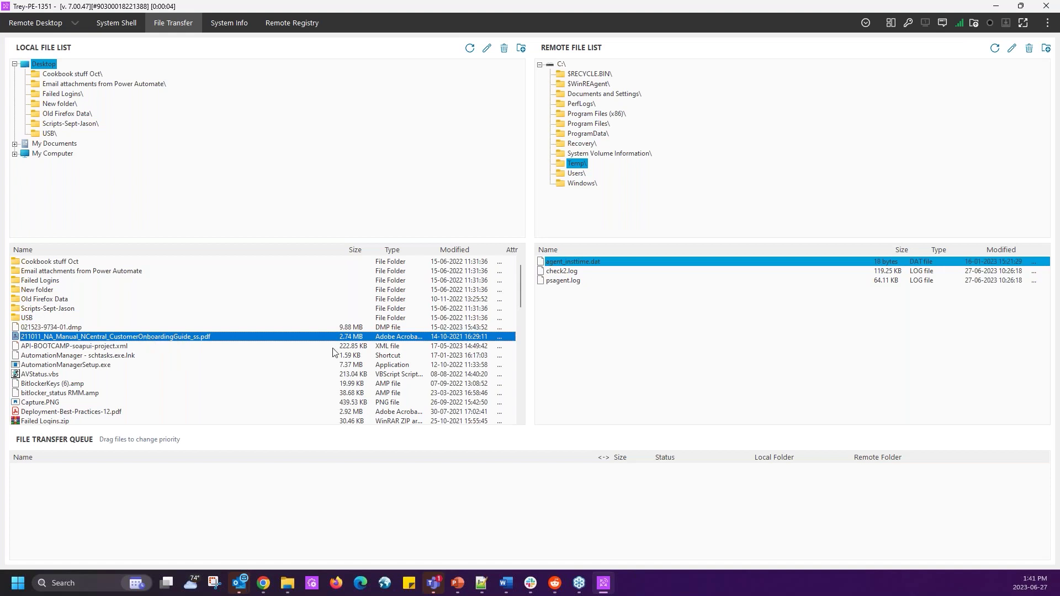
left_click_drag(821, 362, 820, 362)
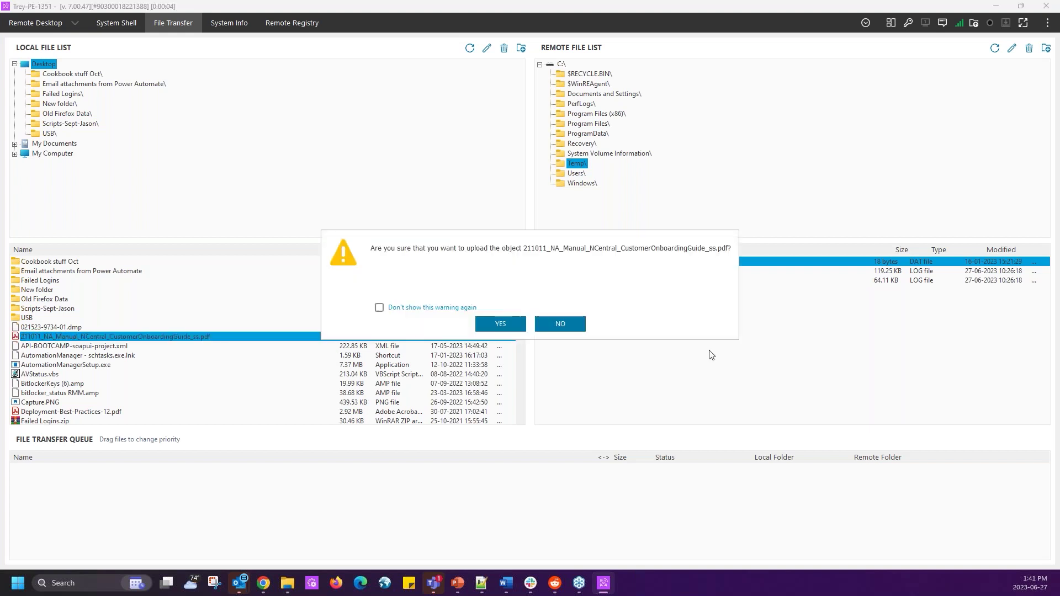
left_click(492, 326)
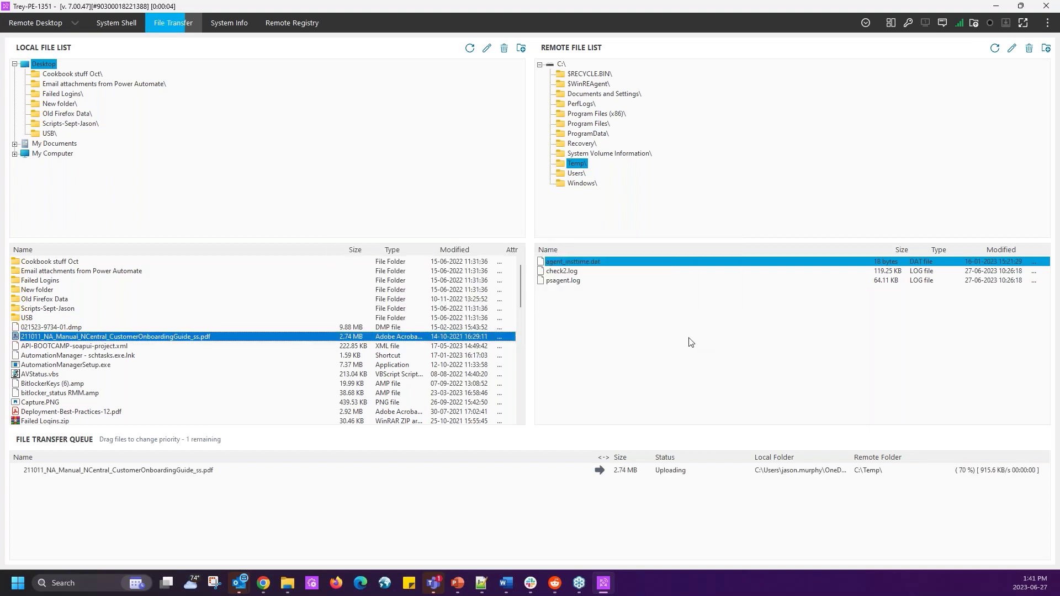
left_click(566, 262)
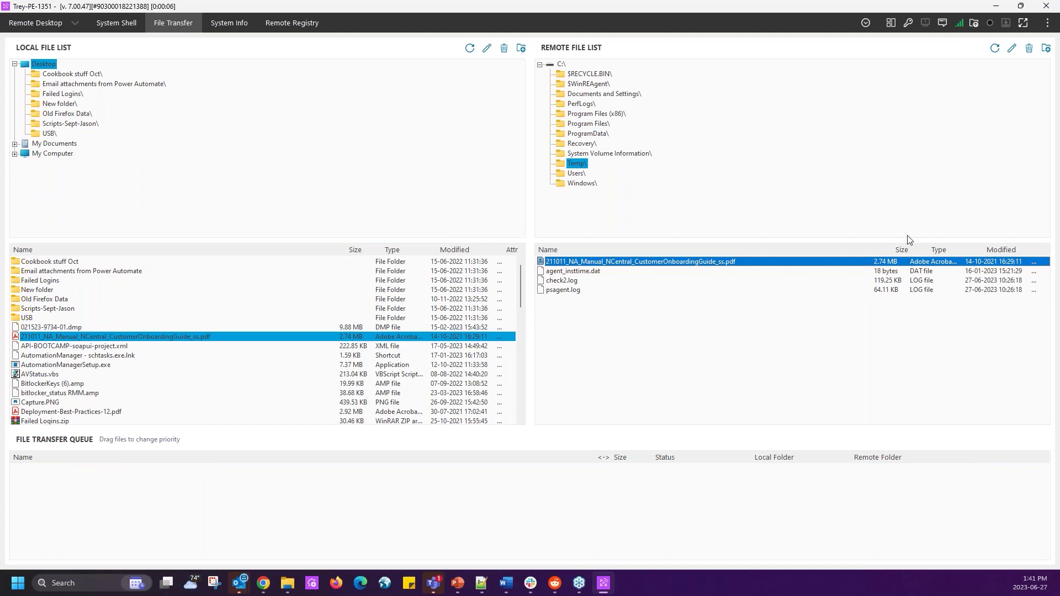
left_click(771, 341)
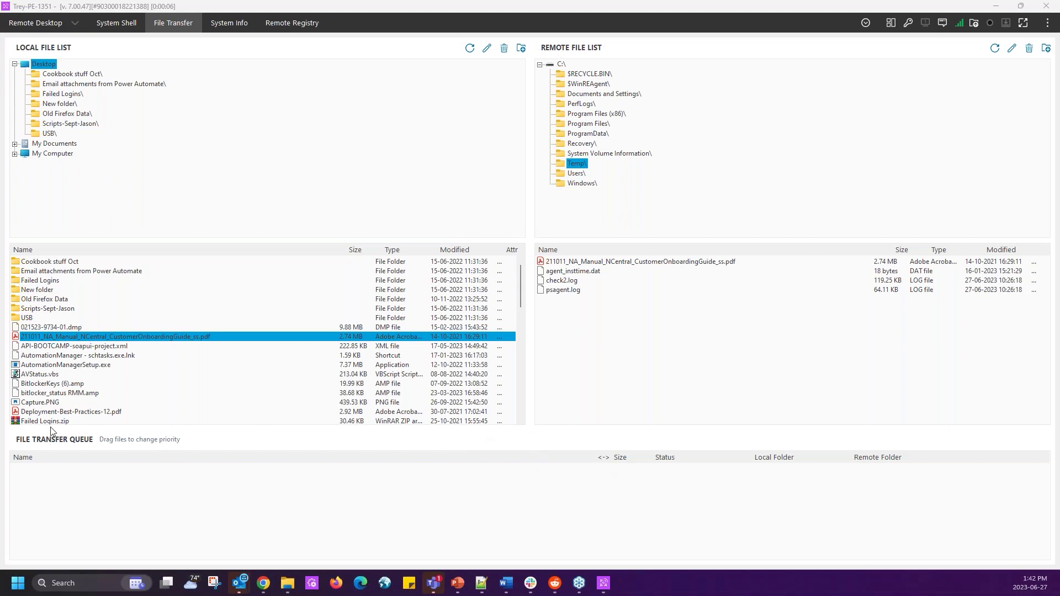
Switch the System Shell from PowerShell to Standard Command Prompt (Compatibility Mode).
left_click(118, 24)
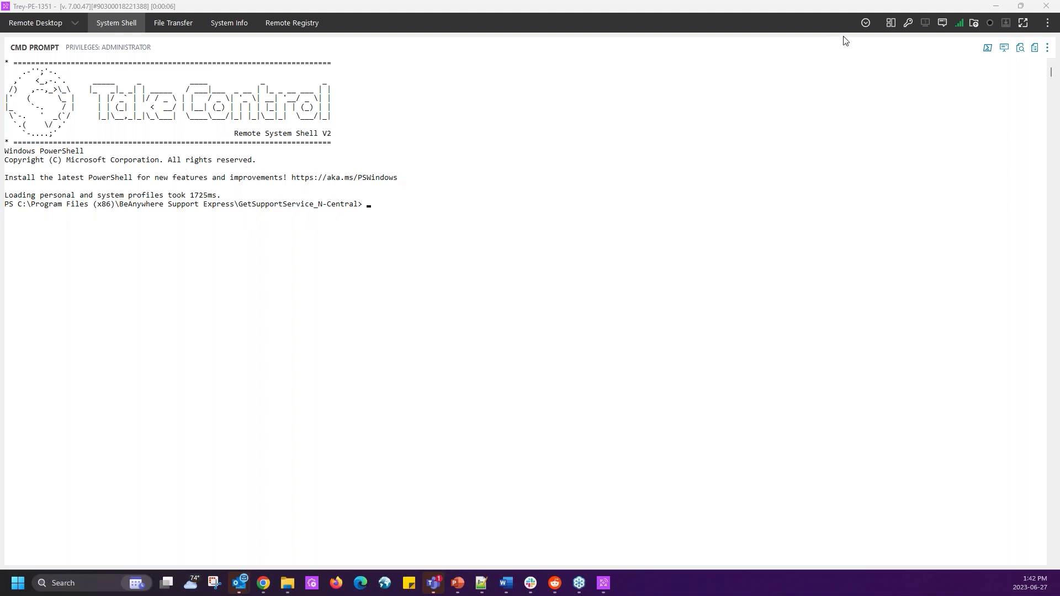
left_click(1047, 48)
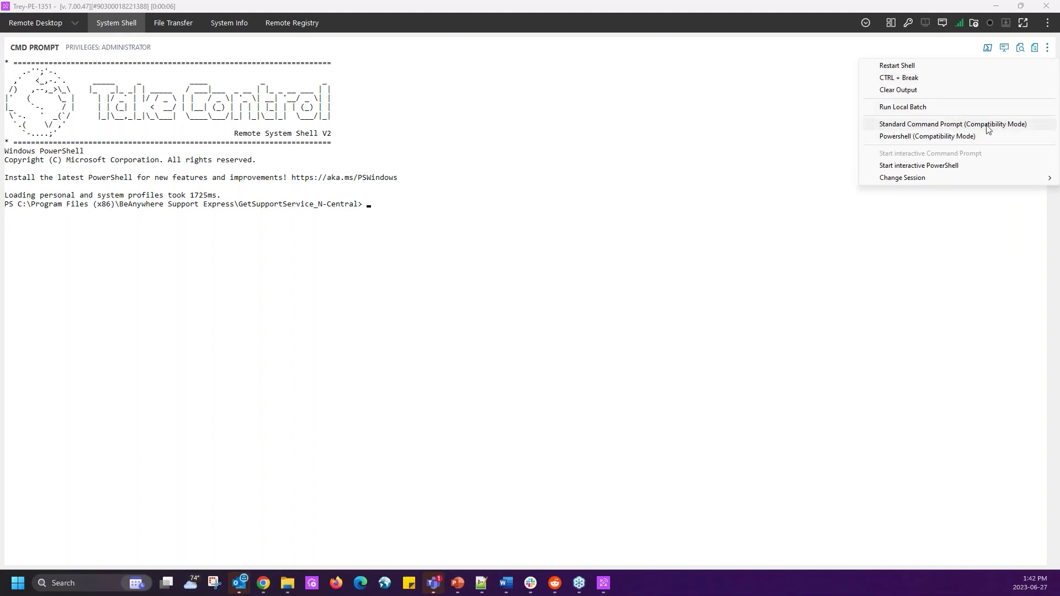
left_click(1014, 128)
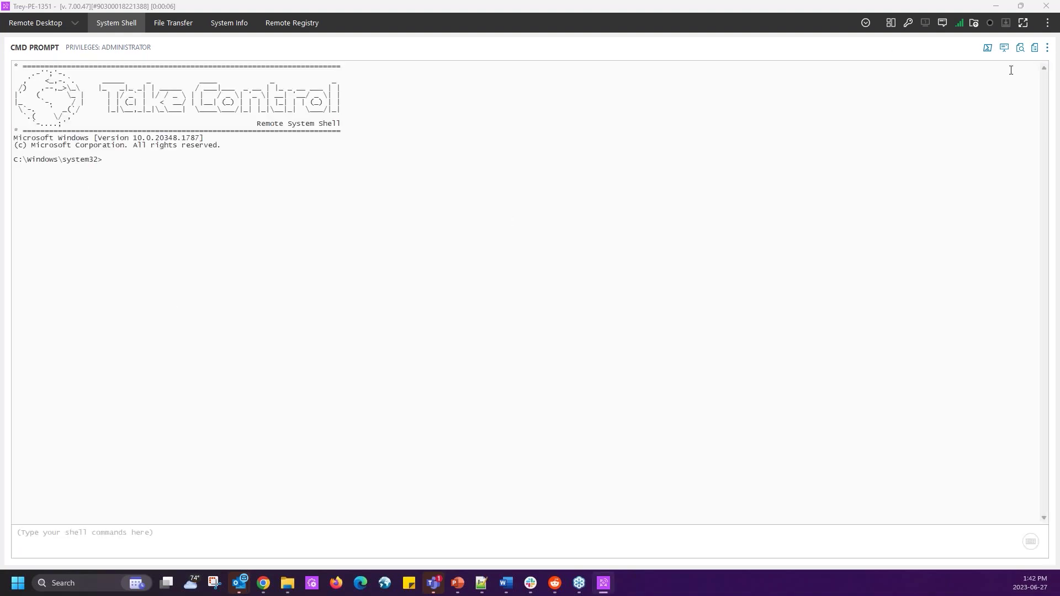
Switch the remote shell to PowerShell and run get-service, fixing the misspelled get-services.
left_click(1047, 48)
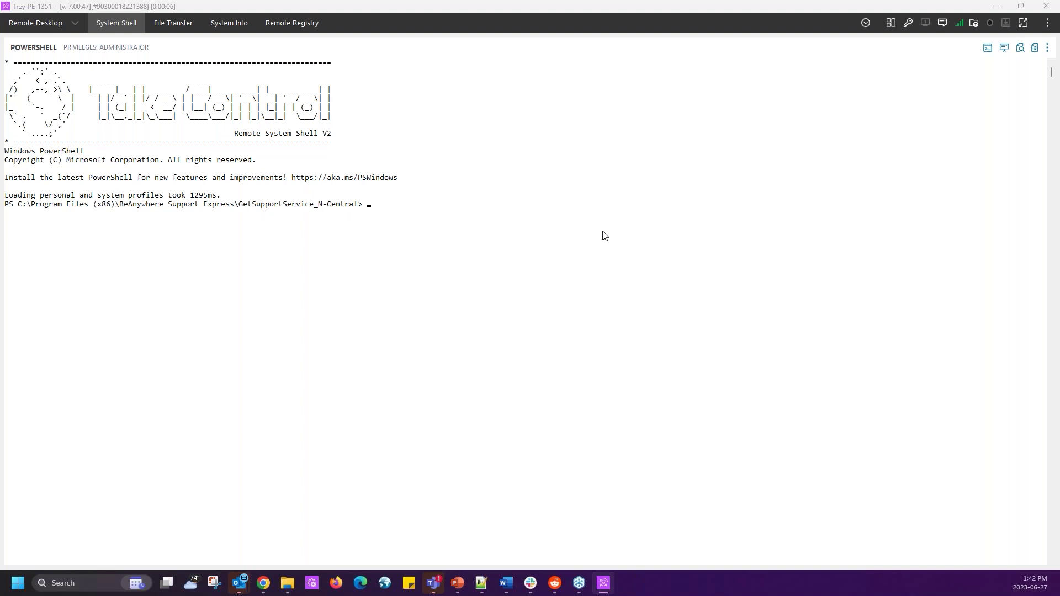
type("get-services")
key("Return")
key("Up")
key("BackSpace")
key("Return")
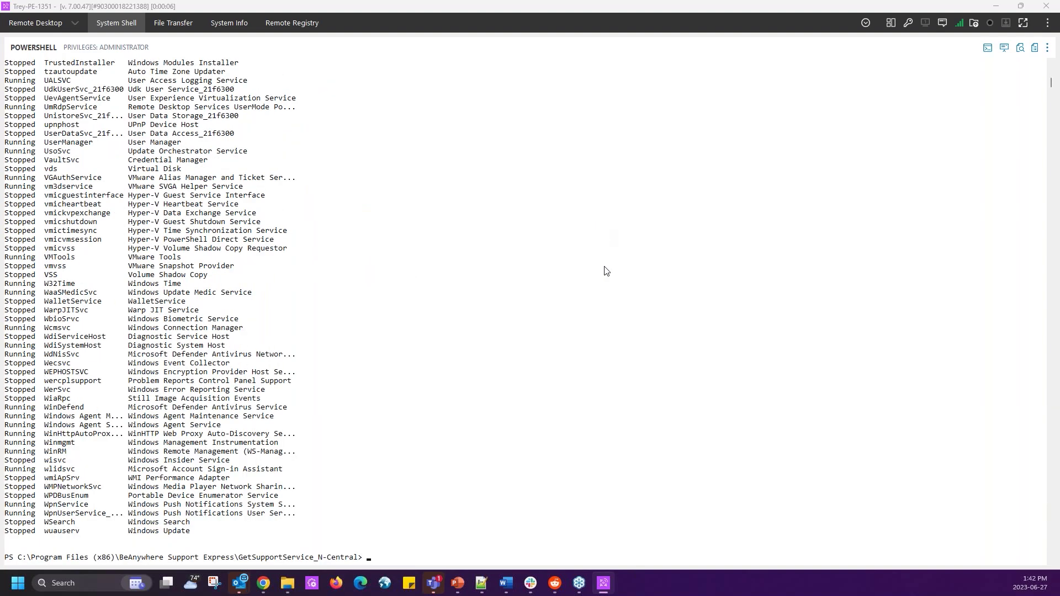
scroll(516, 312, "down", 4)
Run ipconfig to show the remote machine's IP configuration.
key("Up")
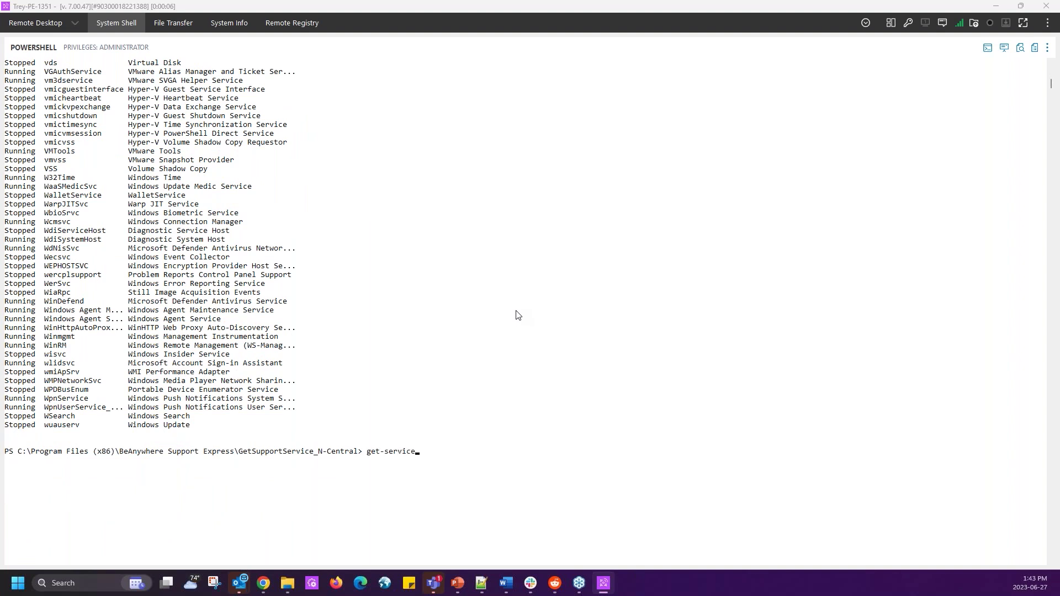
key("Escape")
type("get-services")
key("BackSpace")
key("BackSpace")
key("BackSpace")
key("BackSpace")
key("BackSpace")
key("BackSpace")
key("BackSpace")
key("BackSpace")
key("BackSpace")
key("BackSpace")
key("BackSpace")
key("BackSpace")
type("ipconfig")
key("Return")
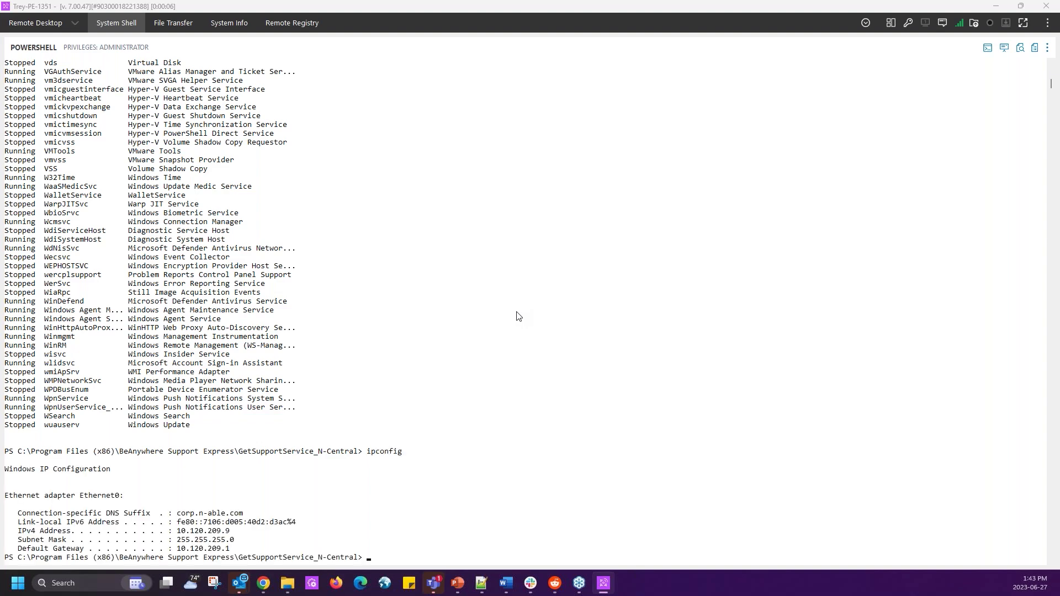
scroll(516, 312, "down", 4)
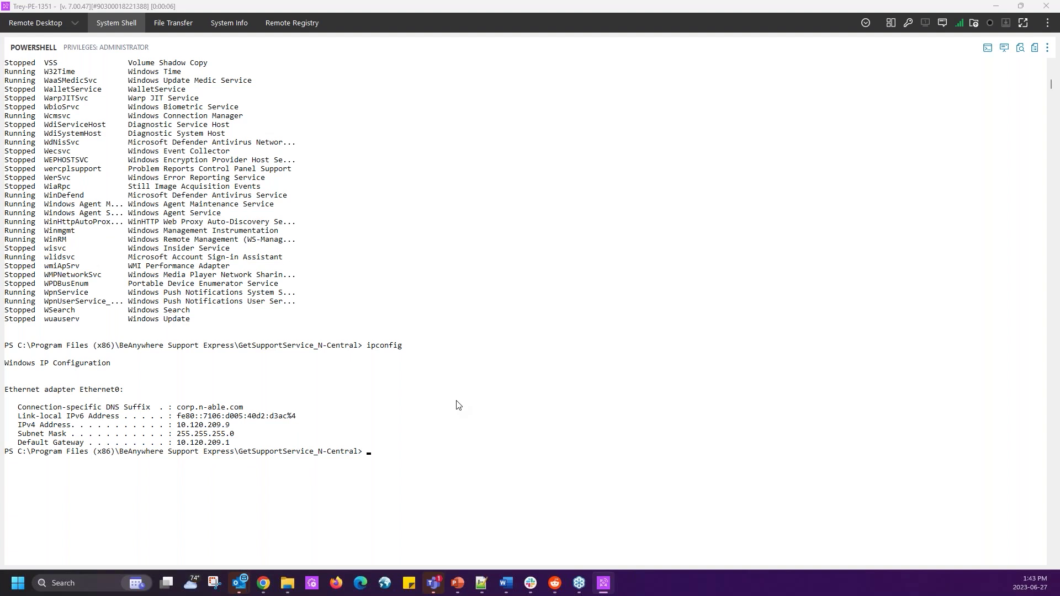
Rerun get-service, then list services as a table with get-service |ft, and restart the shell.
key("Up")
key("Up")
key("Return")
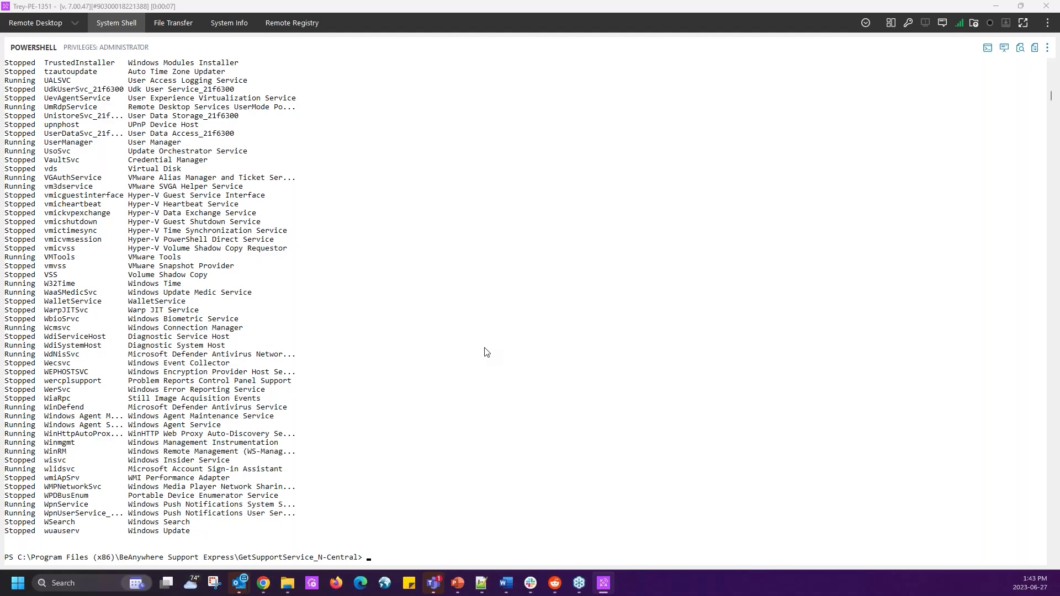
key("Up")
type("|ft")
key("Return")
left_click(987, 49)
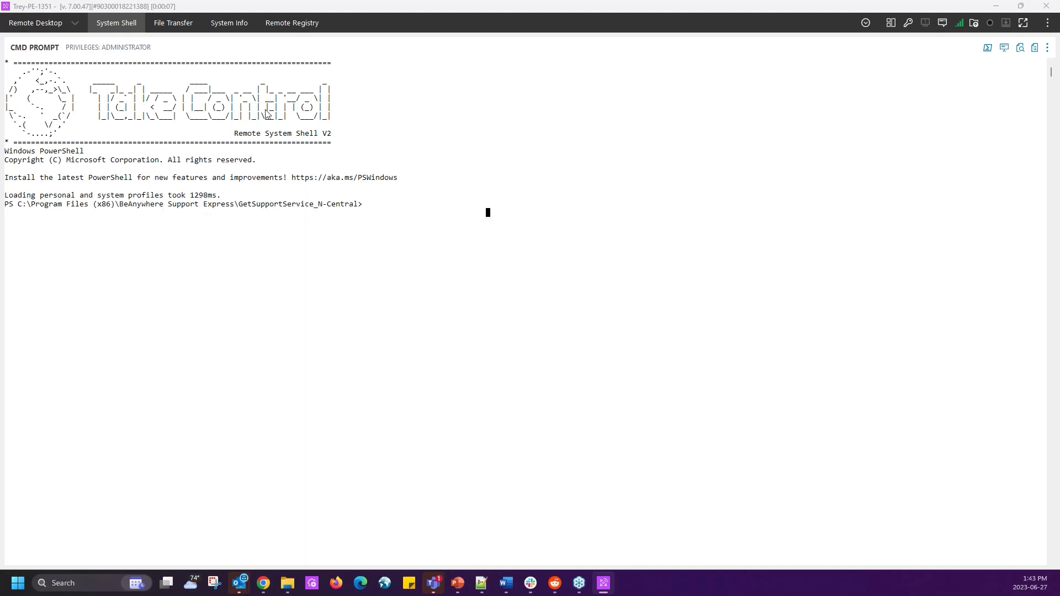
Switch to the Remote Desktop view and close the Edge mobile-app popup.
left_click(78, 27)
left_click(55, 24)
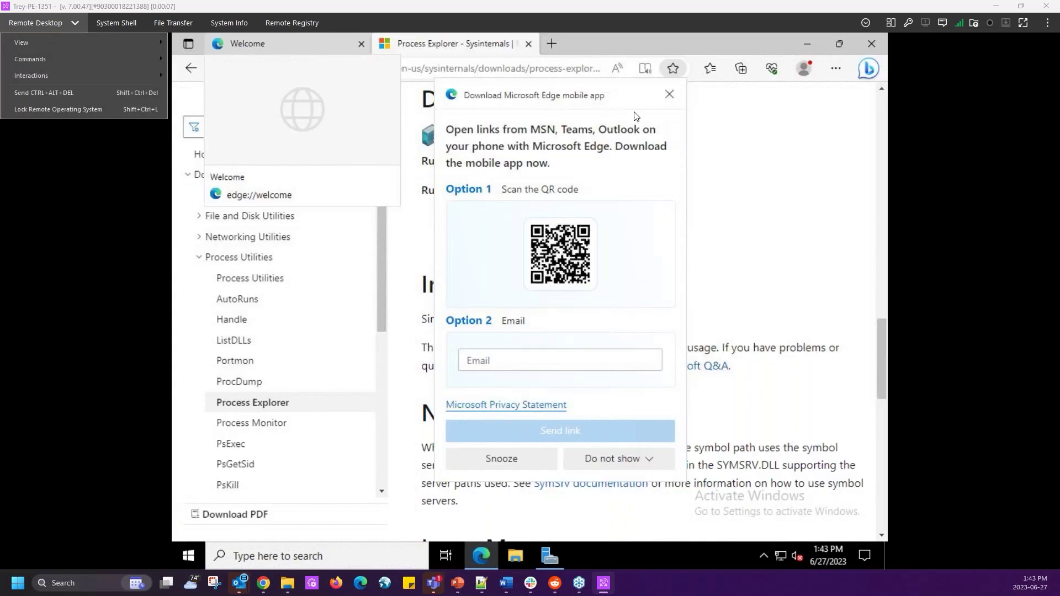
left_click(669, 96)
left_click(669, 97)
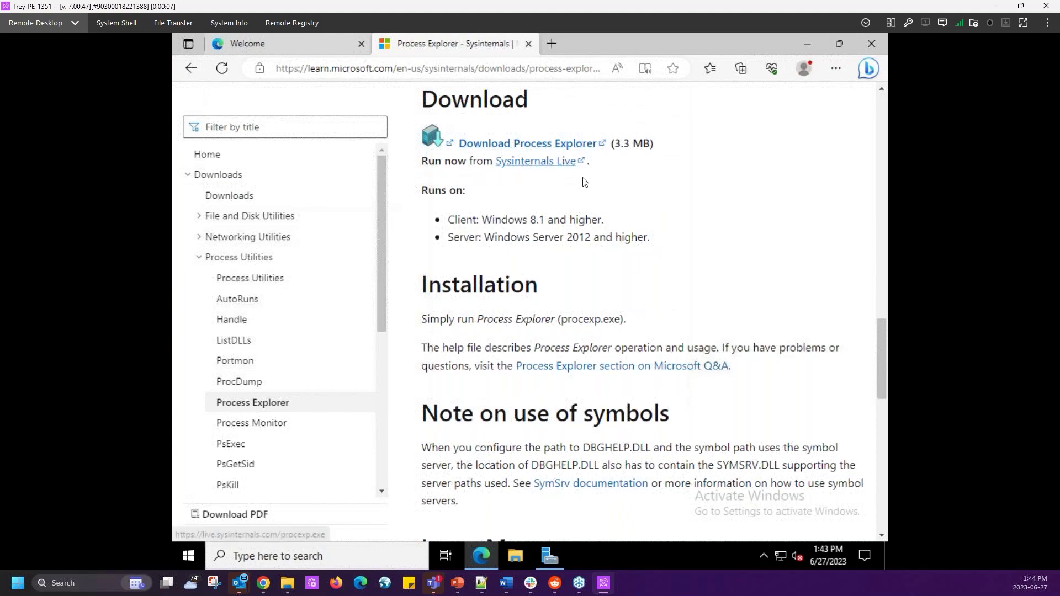
scroll(590, 185, "up", 1)
scroll(590, 185, "up", 4)
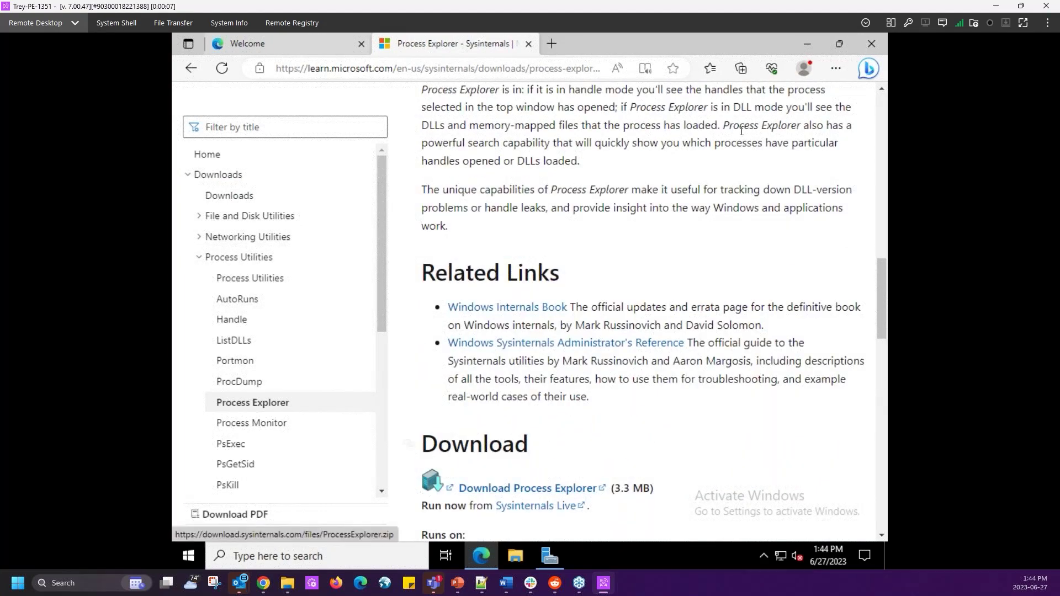
Minimize Edge and Server Manager, drag the leftover desktop icon to the Recycle Bin, and right-click the desktop.
left_click(806, 44)
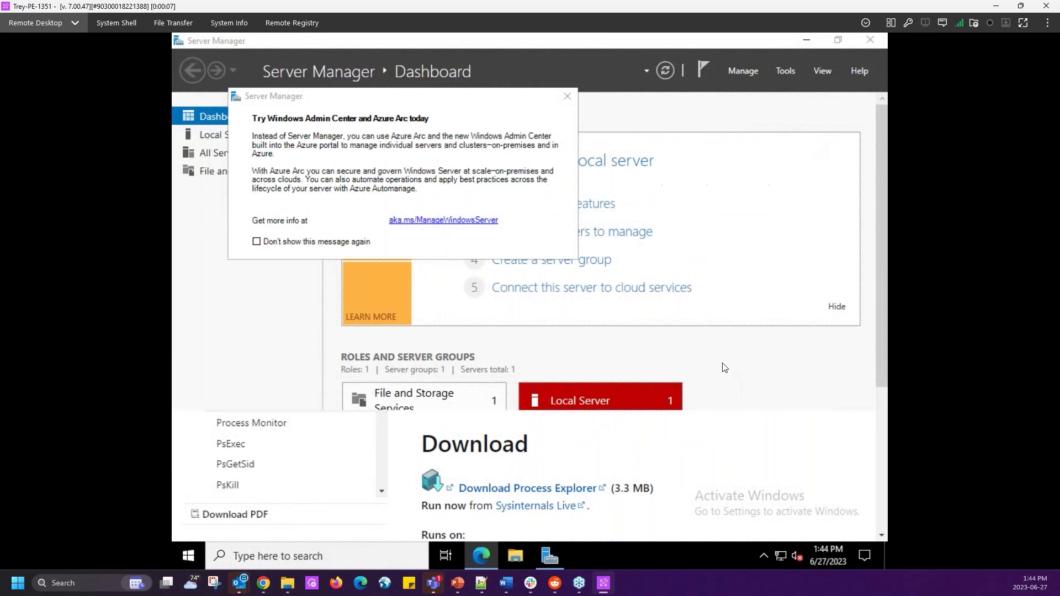
left_click(567, 96)
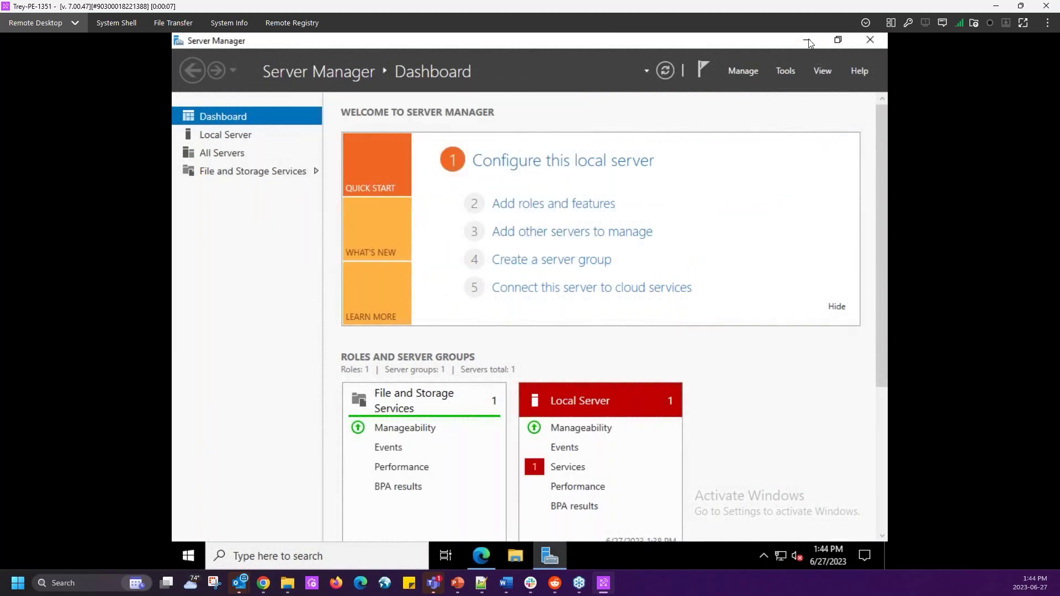
left_click(806, 43)
left_click_drag(371, 269, 202, 61)
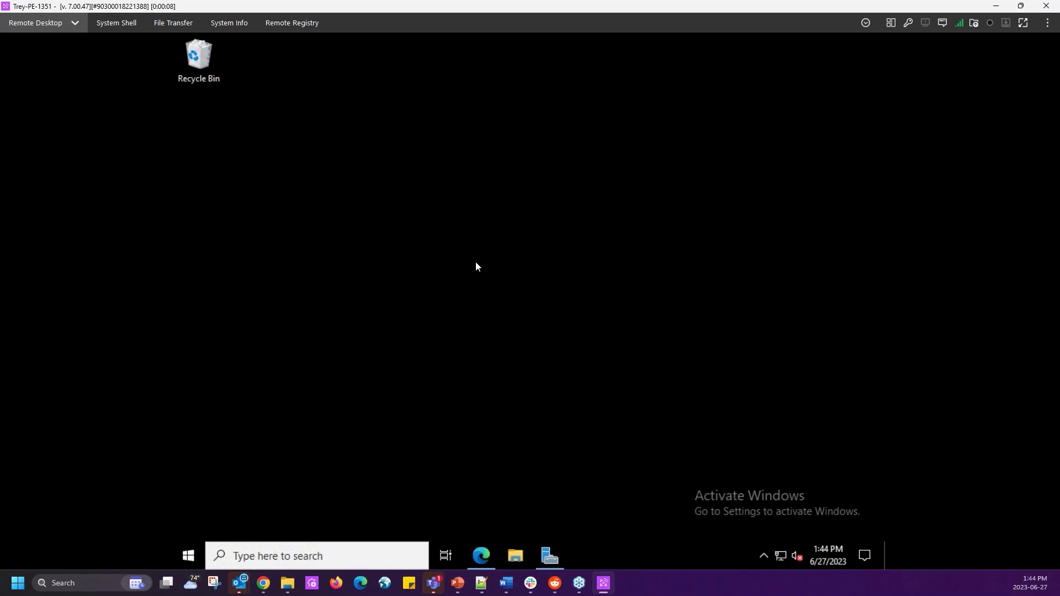
right_click(461, 175)
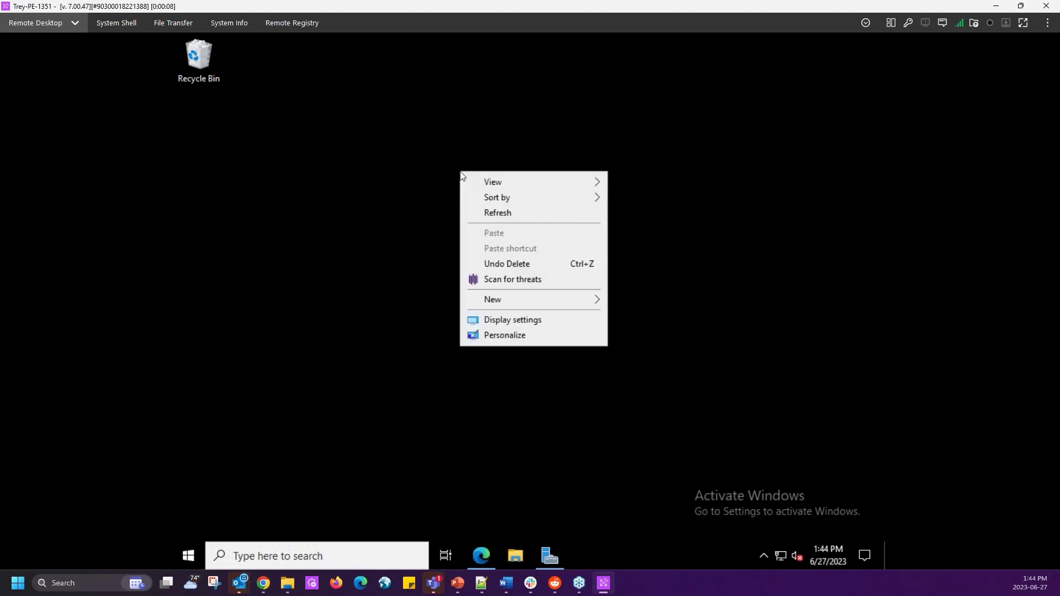
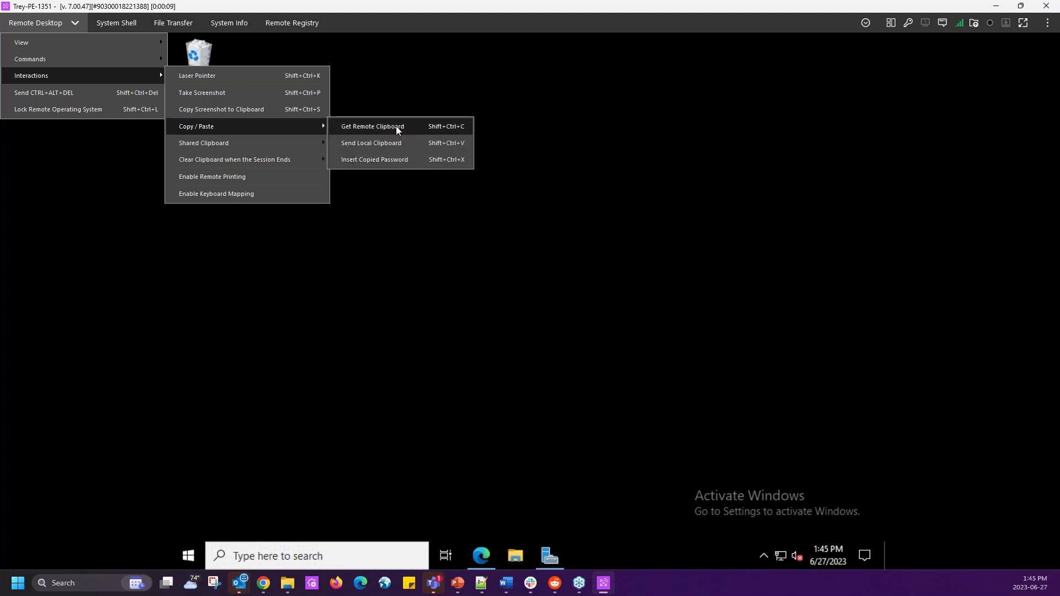
Choose Lock Remote Operating System so the remote PC shows the Windows lock screen.
mouse_move(236, 159)
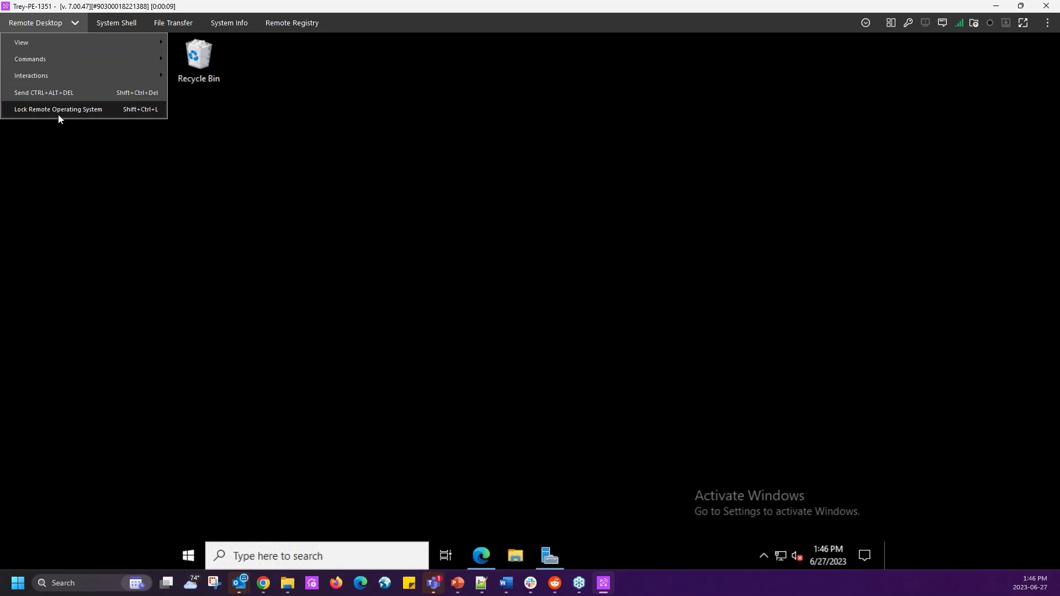
left_click(79, 111)
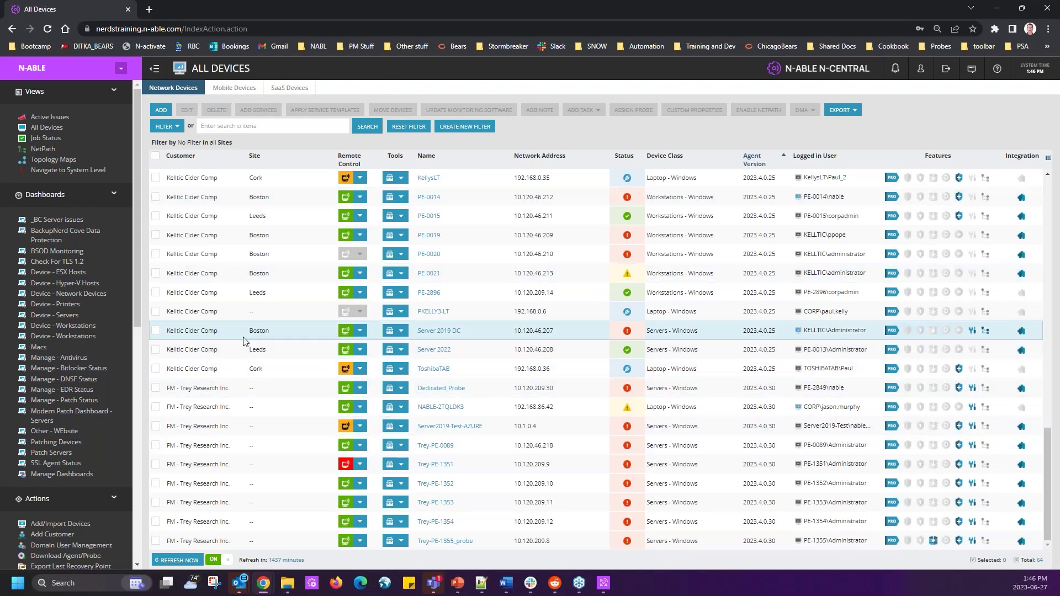
Expand the Reports section and scope N-central to the Keltic Cider Comp customer's 18 devices.
left_click(120, 69)
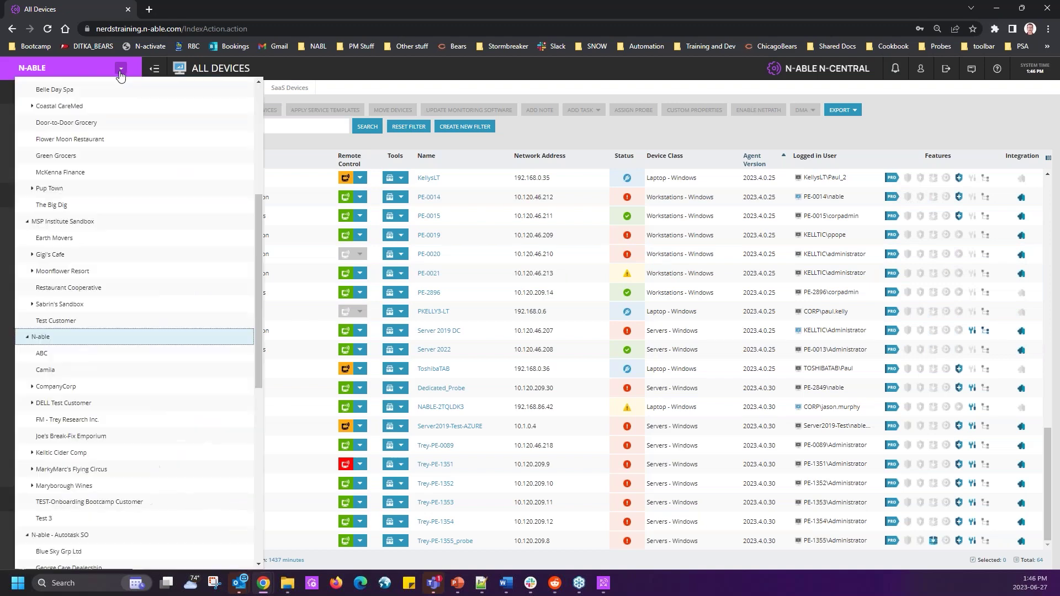
left_click(331, 86)
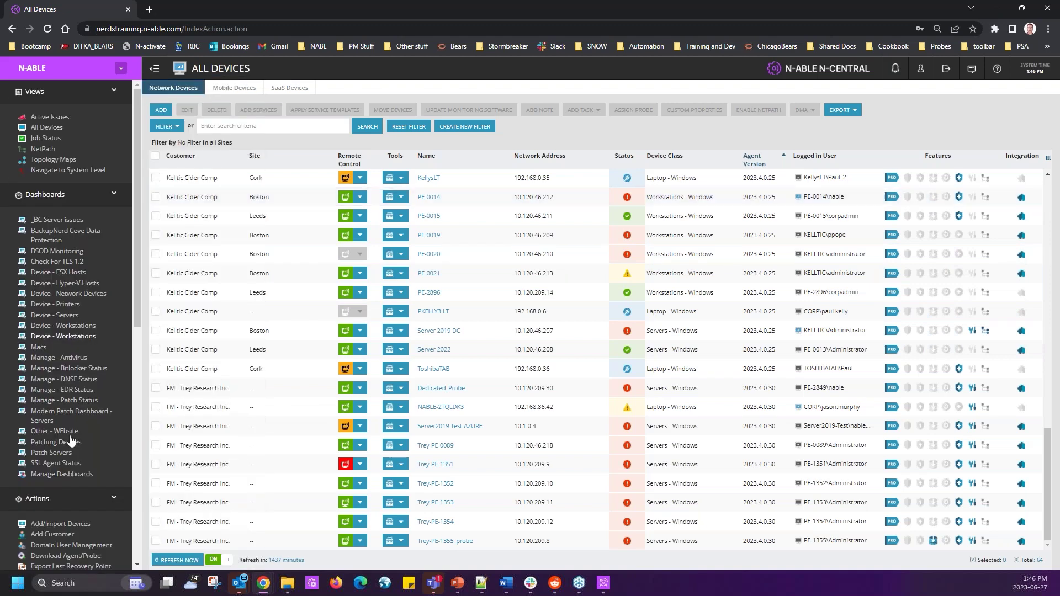
left_click(58, 194)
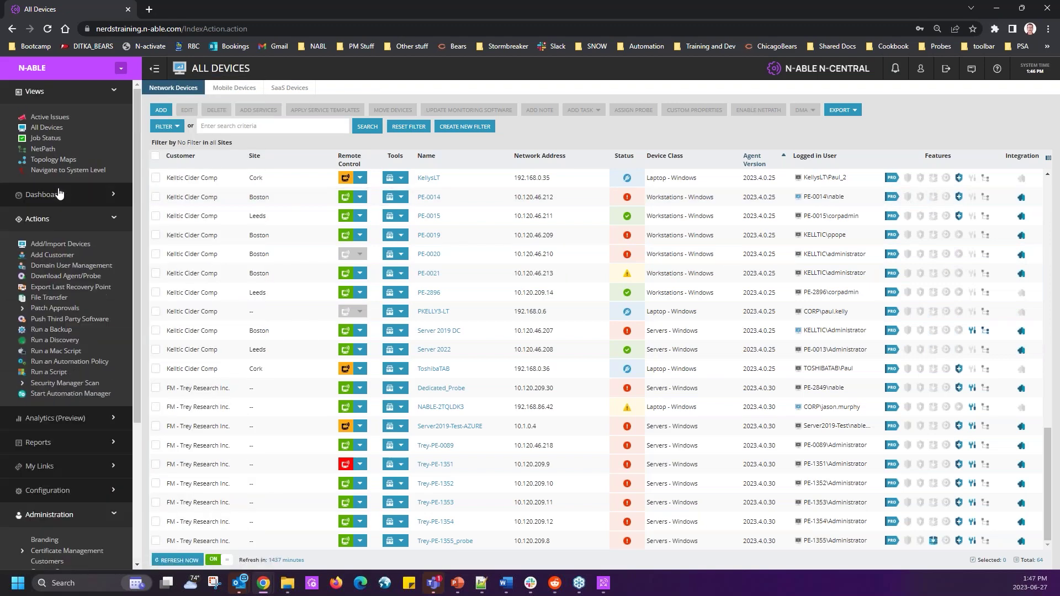
left_click(58, 443)
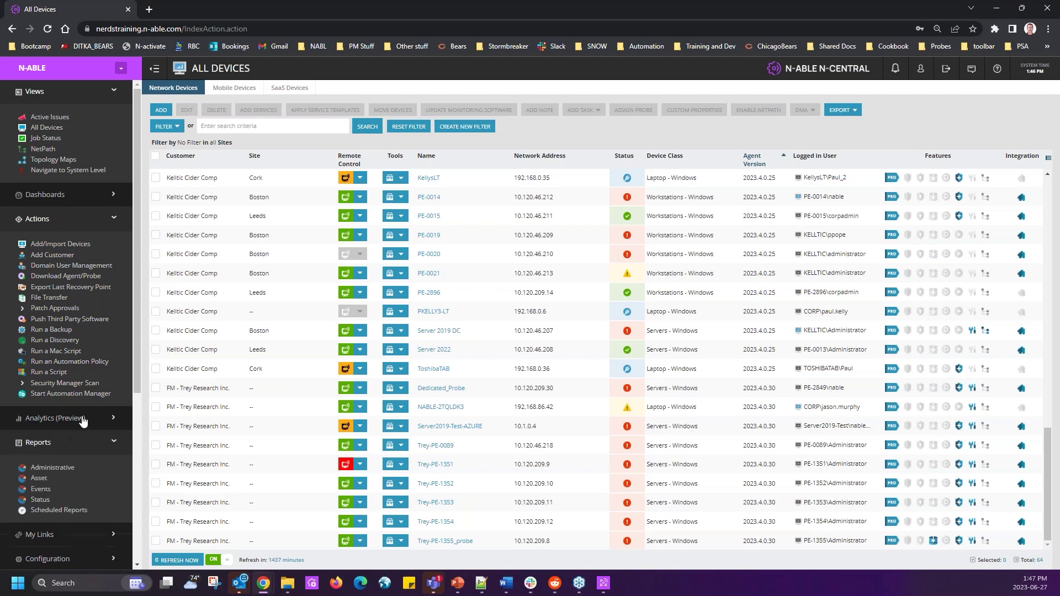
scroll(83, 428, "down", 5)
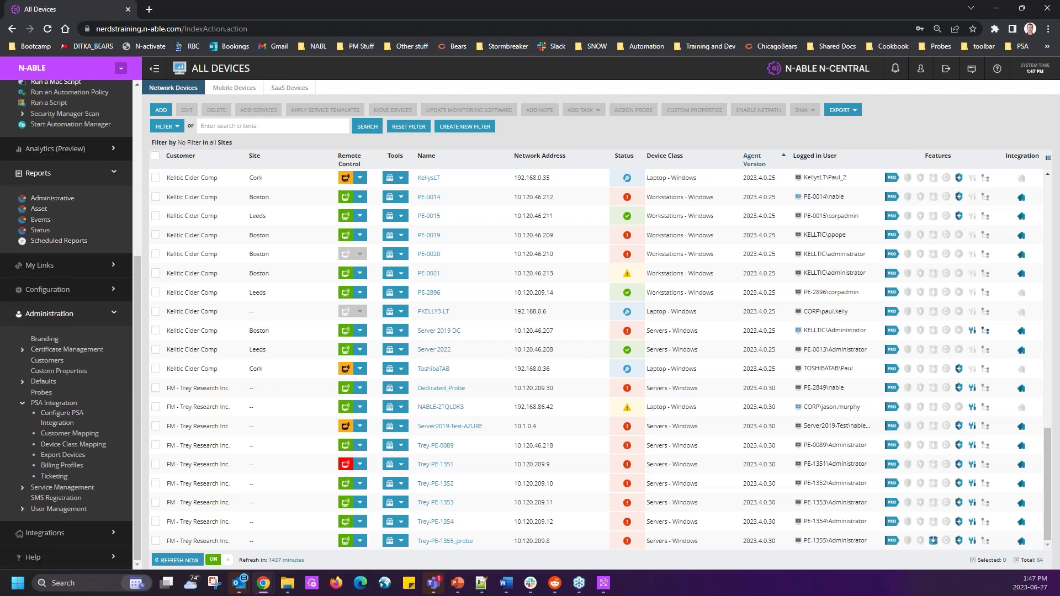
left_click(121, 68)
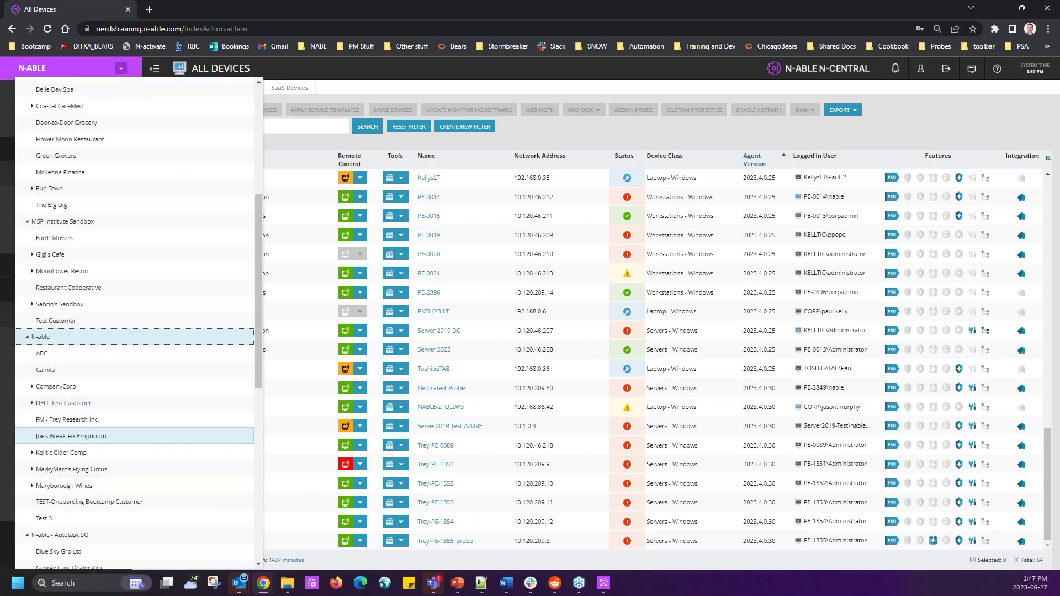
left_click(60, 458)
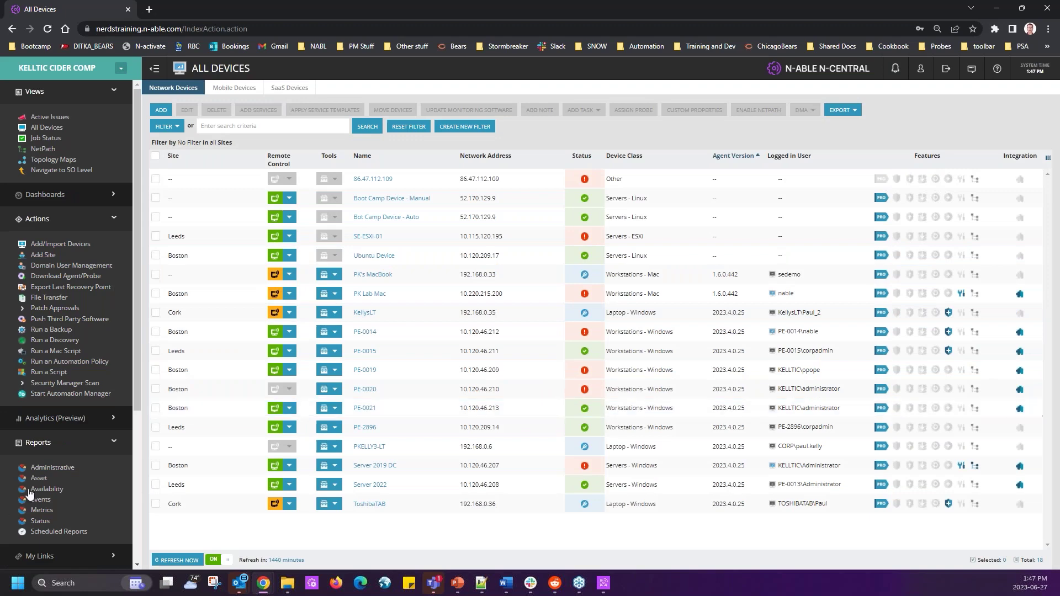
Run the Administrative System Audit report with start date May 1, 2023 and action User Sign in.
left_click(61, 471)
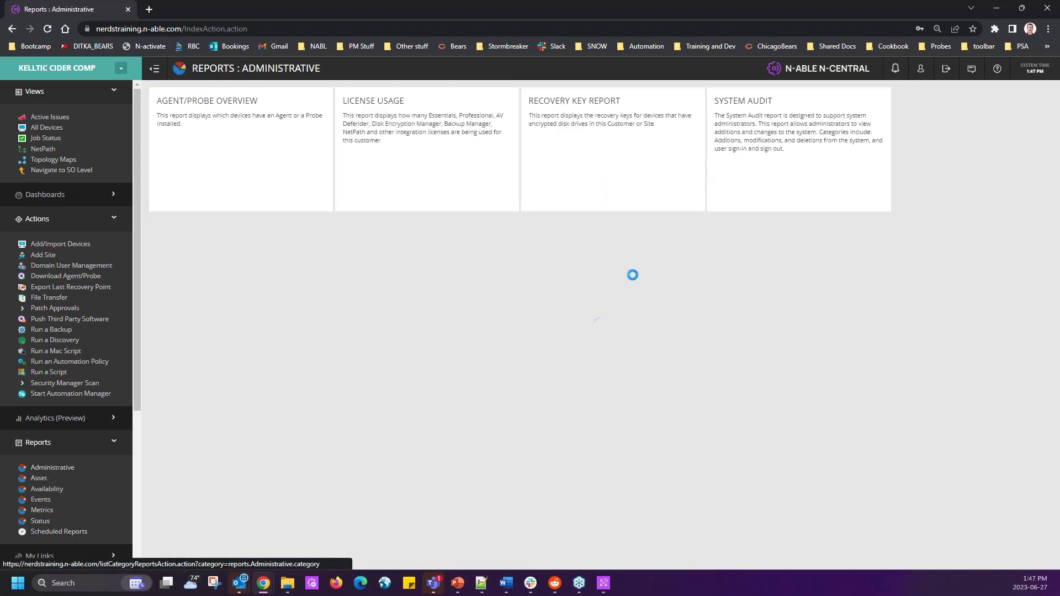
left_click(771, 136)
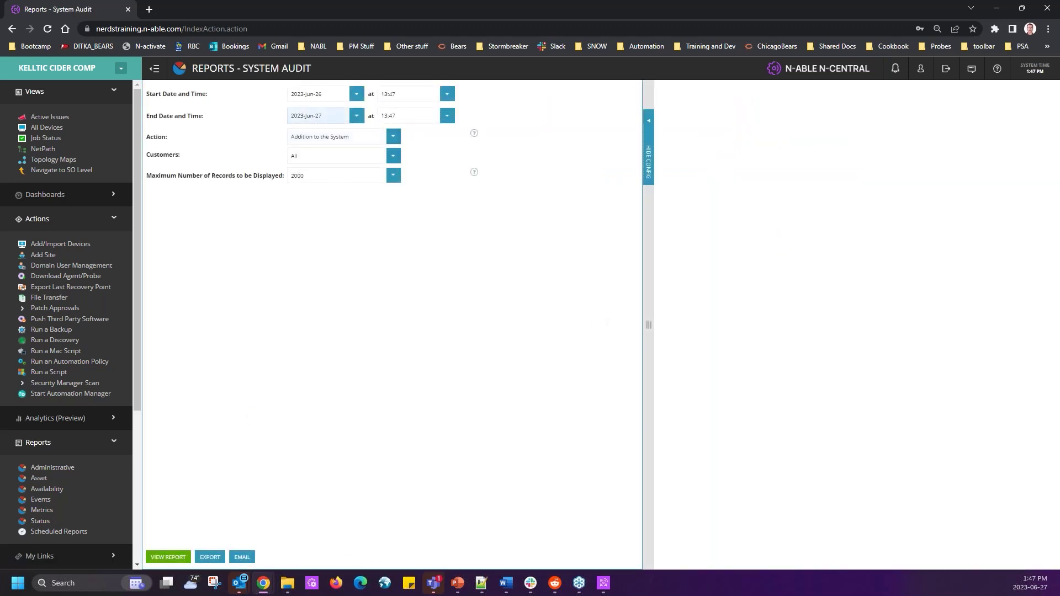
left_click(357, 94)
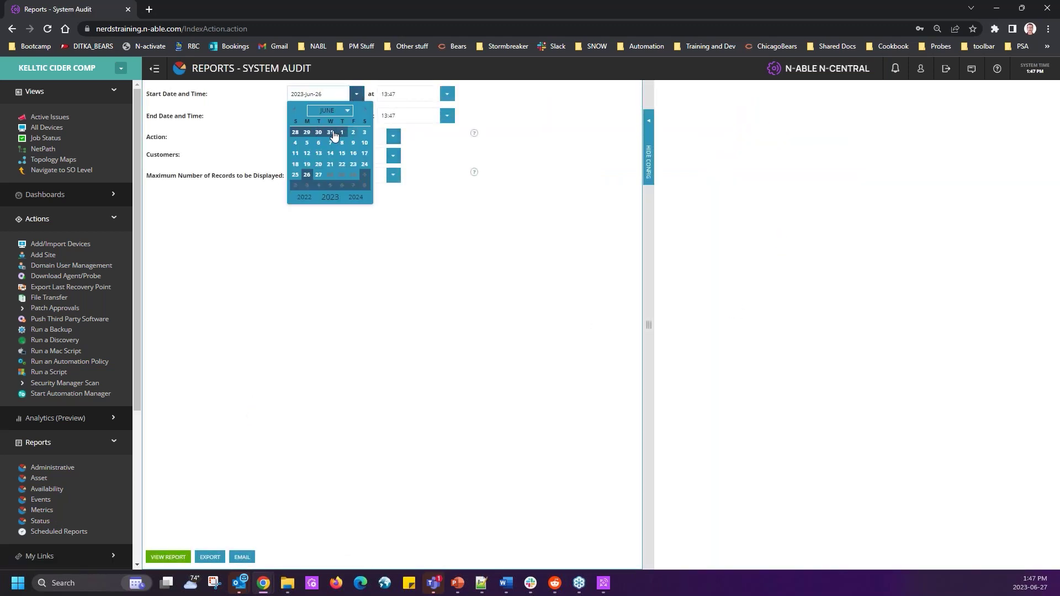
left_click(295, 110)
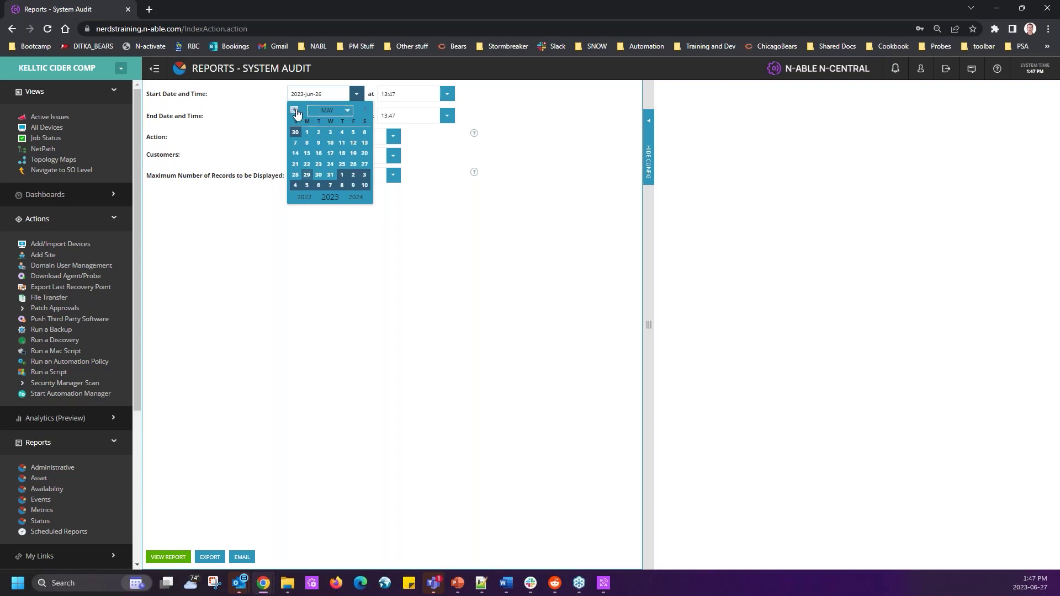
left_click(307, 132)
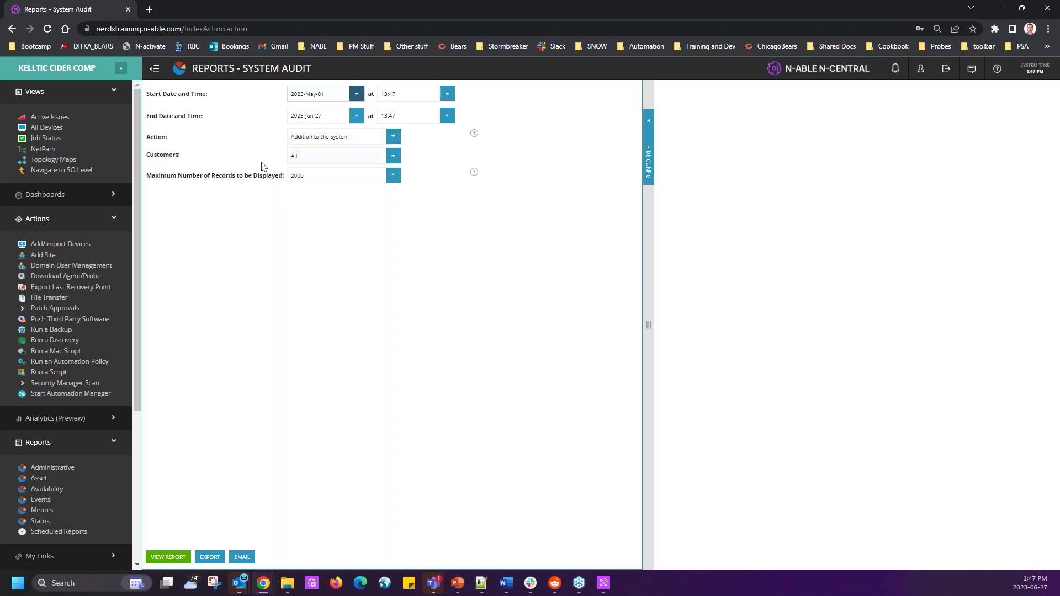
left_click(394, 140)
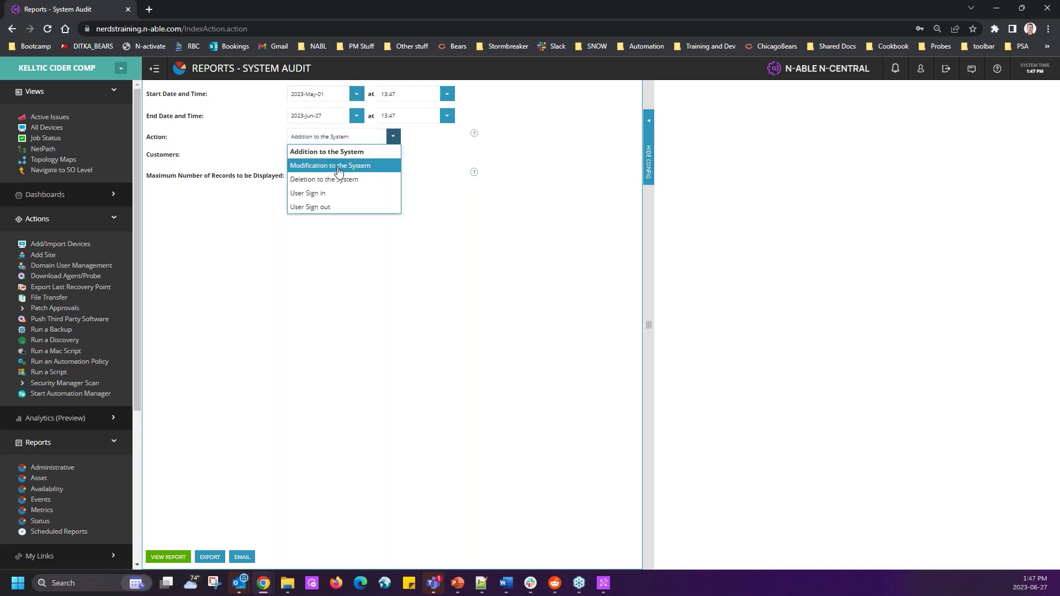
left_click(319, 197)
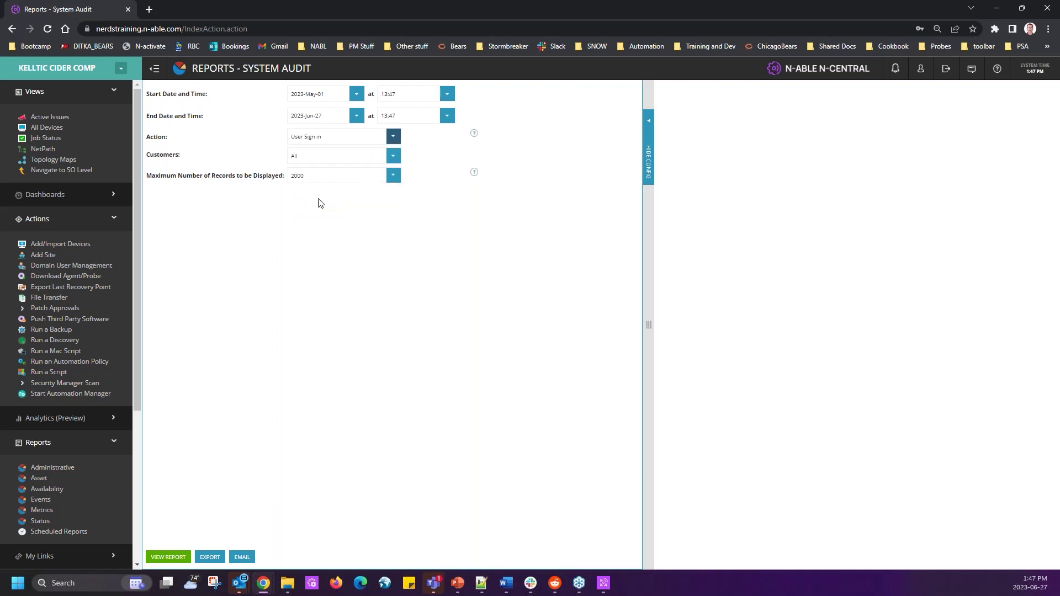
left_click(168, 557)
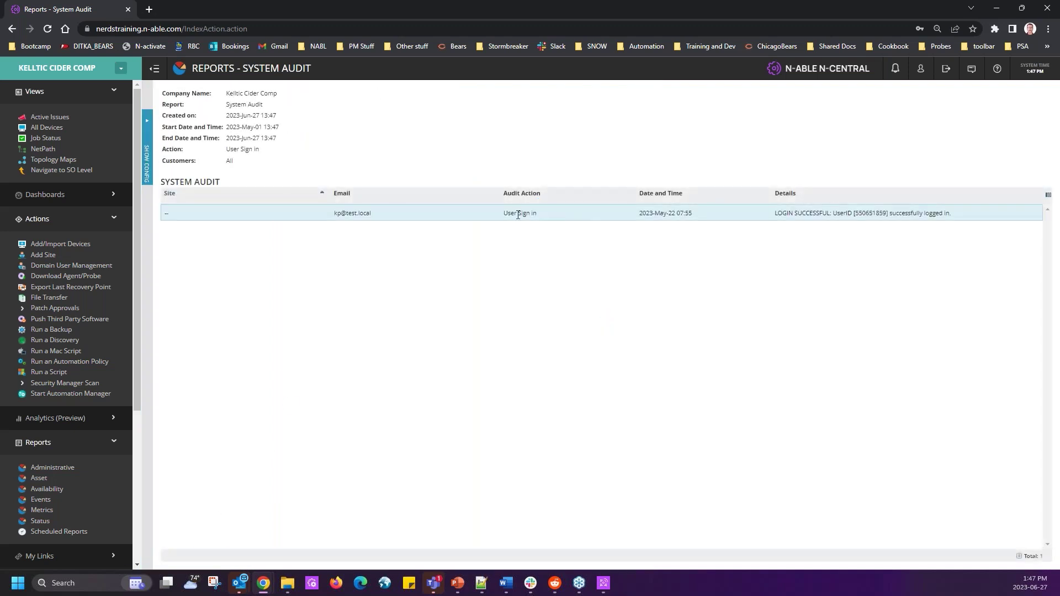
Highlight the May 22 sign-in entry's details and user ID, then sort the report by Email.
left_click_drag(385, 223, 786, 218)
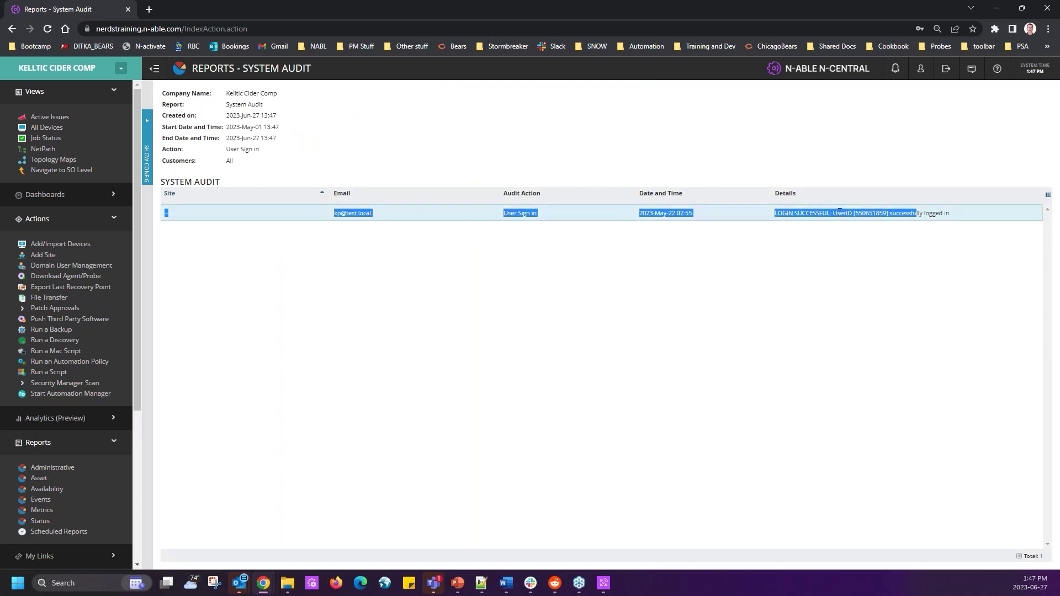
left_click(892, 213)
left_click_drag(965, 216, 856, 222)
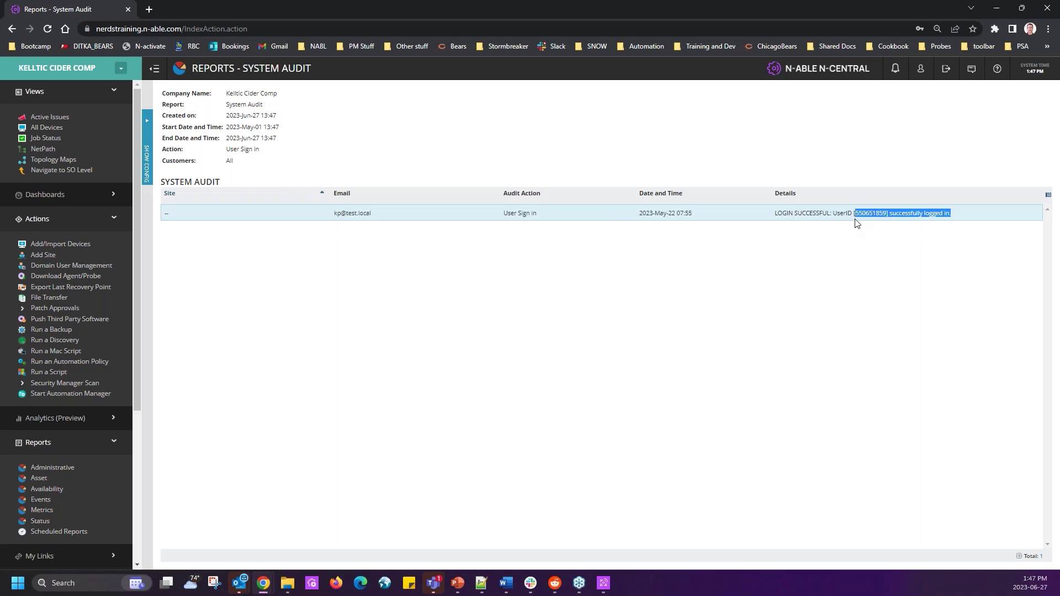
double_click(857, 214)
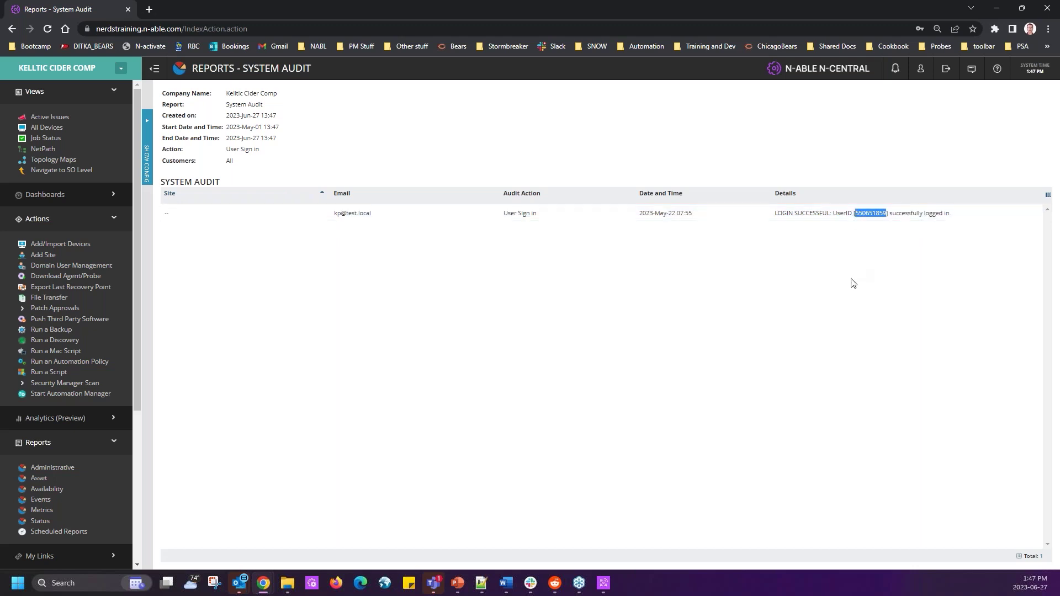
left_click(495, 196)
Switch back to the N-able service organisation and open its System Audit report settings.
left_click(120, 68)
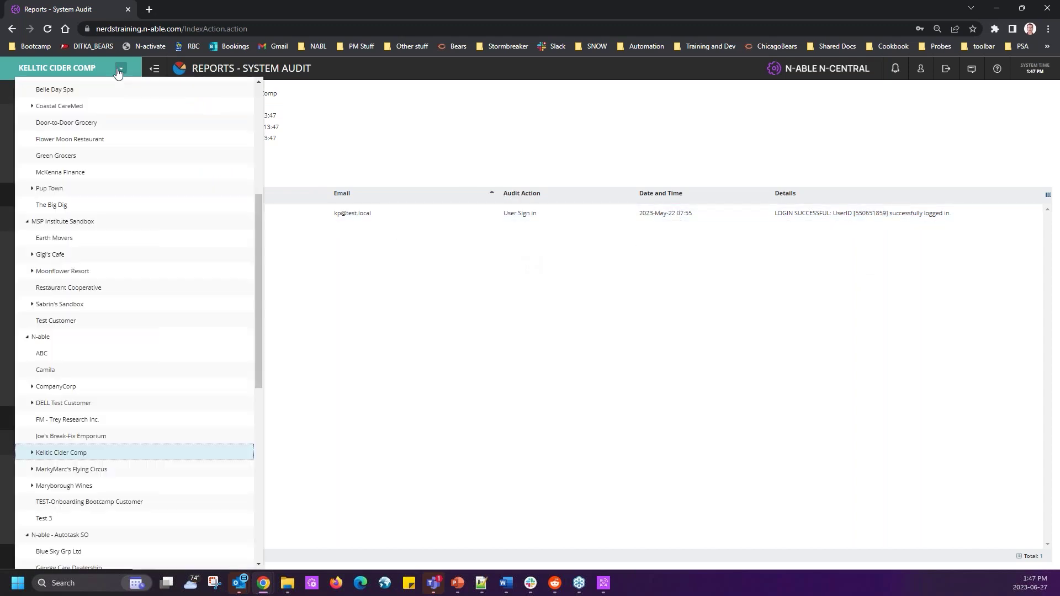
left_click(43, 337)
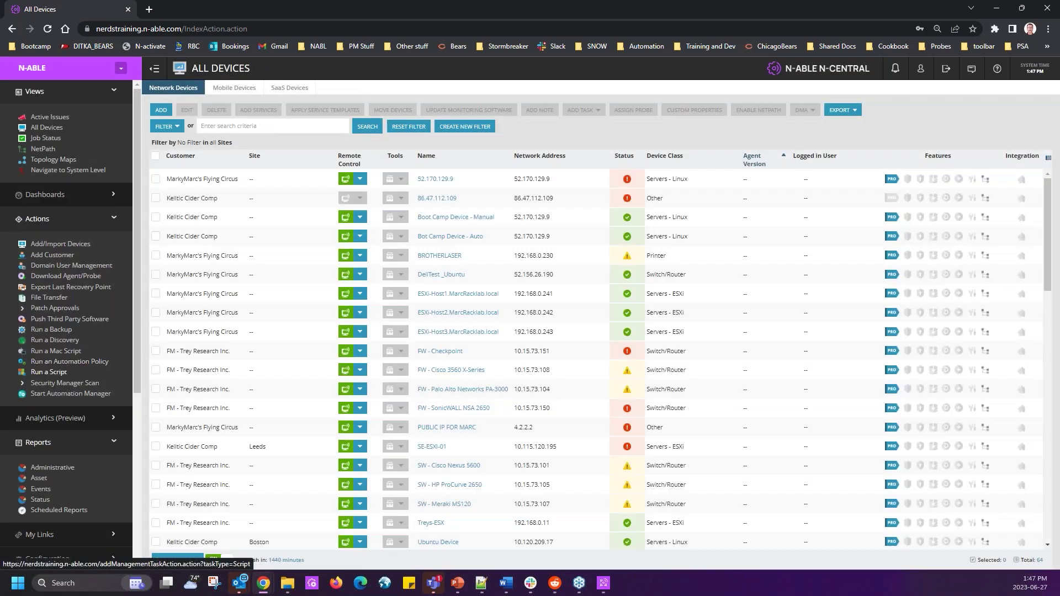
scroll(144, 418, "down", 3)
left_click(45, 468)
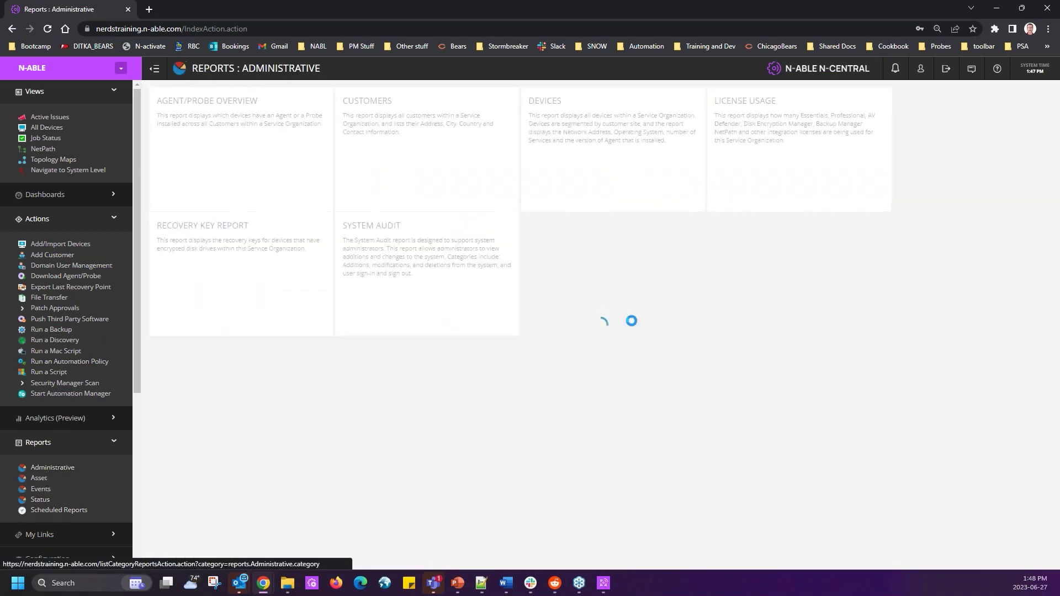
left_click(427, 322)
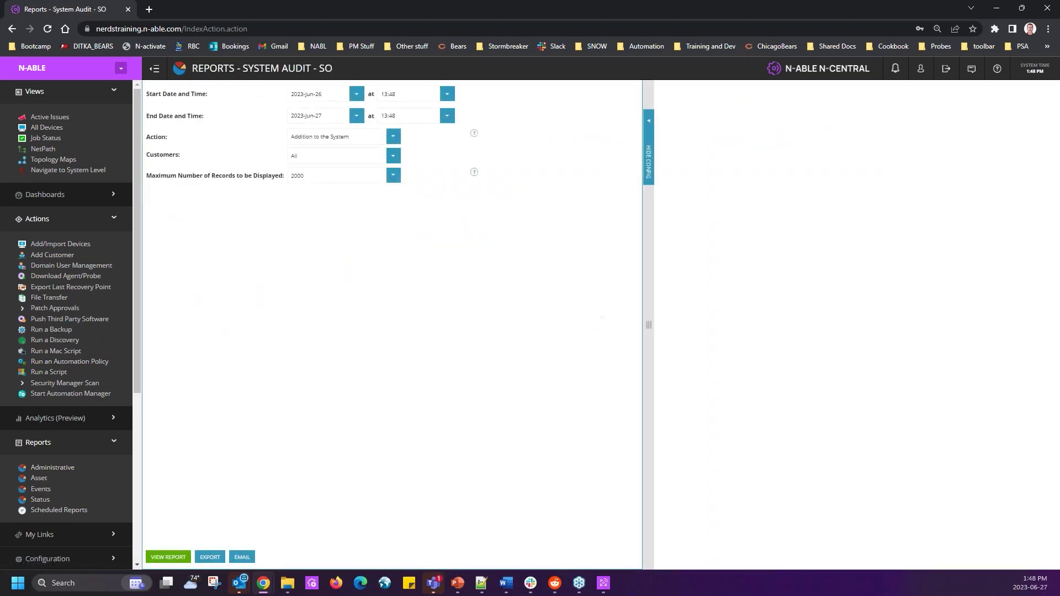
Set the start date to 2023-May-01 and limit the action to User Sign in.
left_click(356, 94)
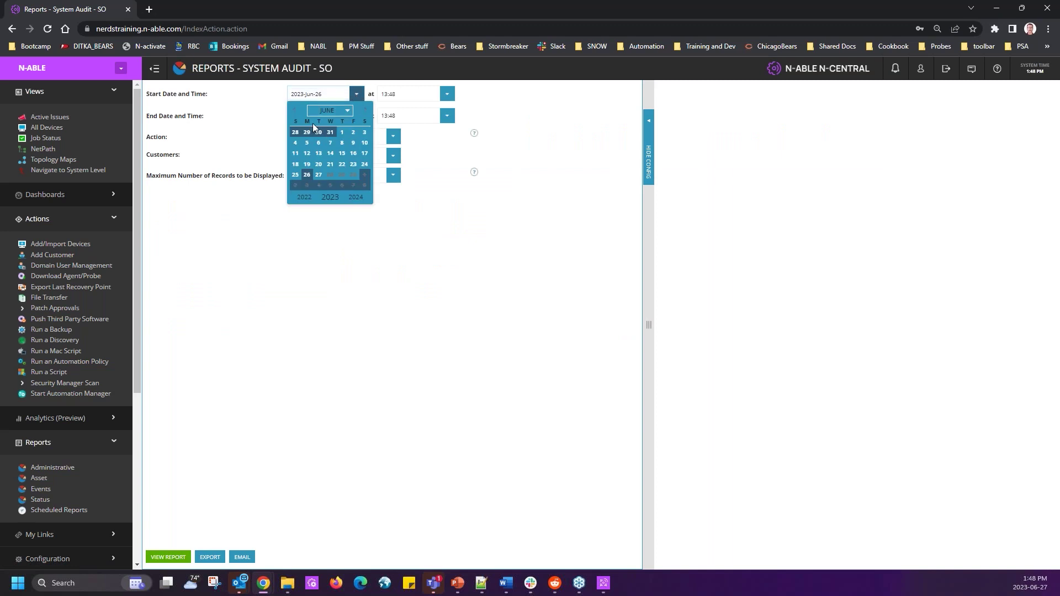
left_click(293, 111)
left_click(307, 132)
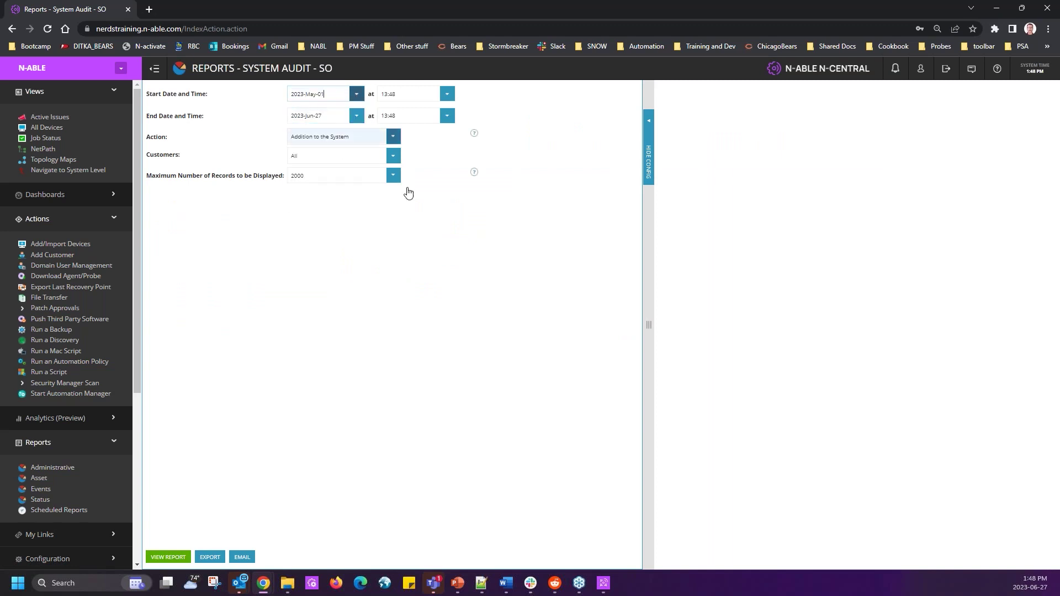
left_click(392, 136)
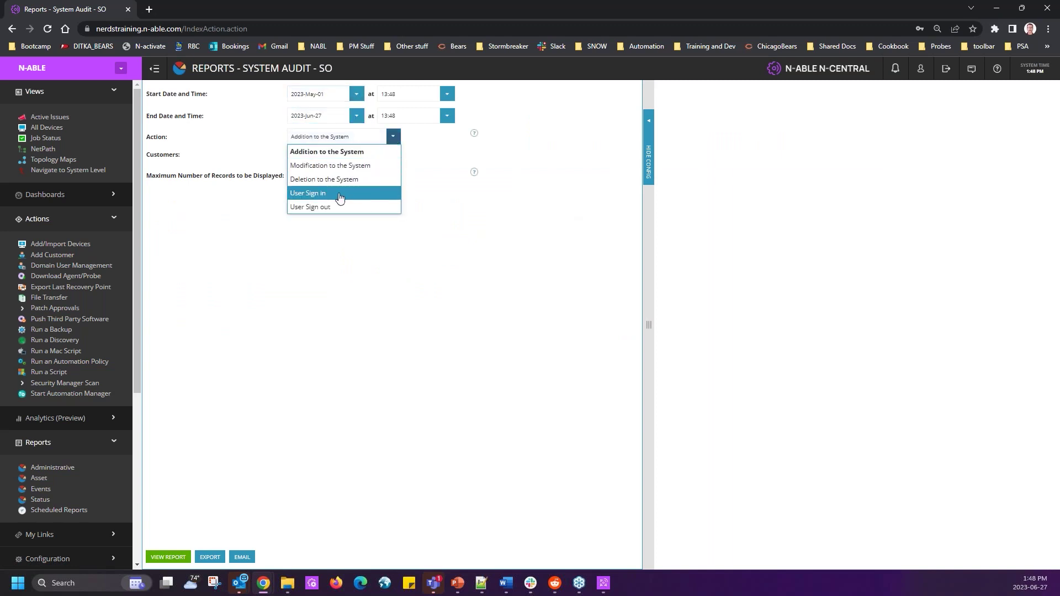
left_click(338, 193)
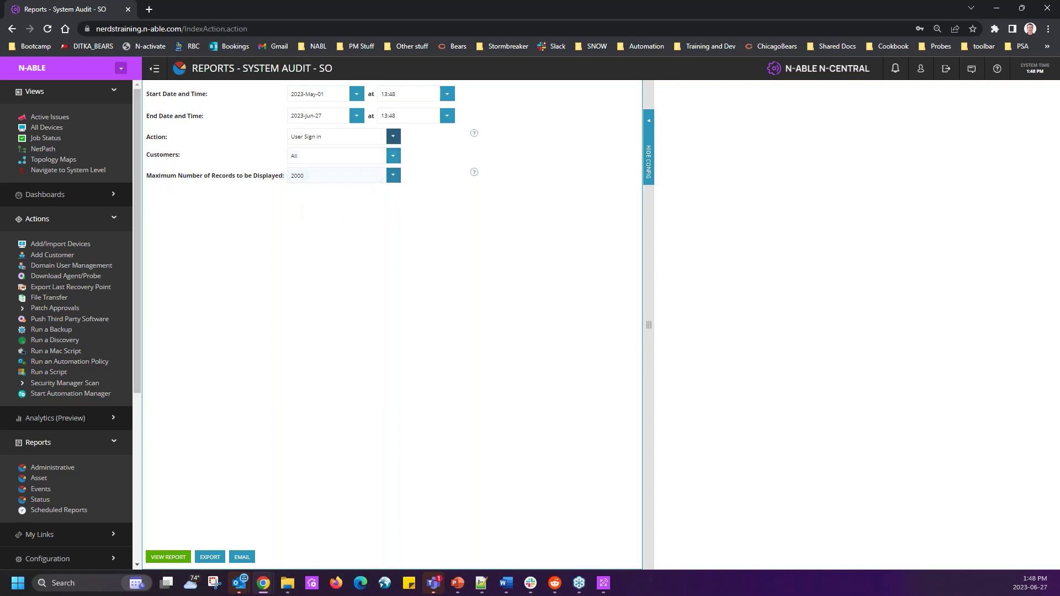
Generate the SO-level sign-in audit report and scroll through its 159 entries.
left_click(169, 557)
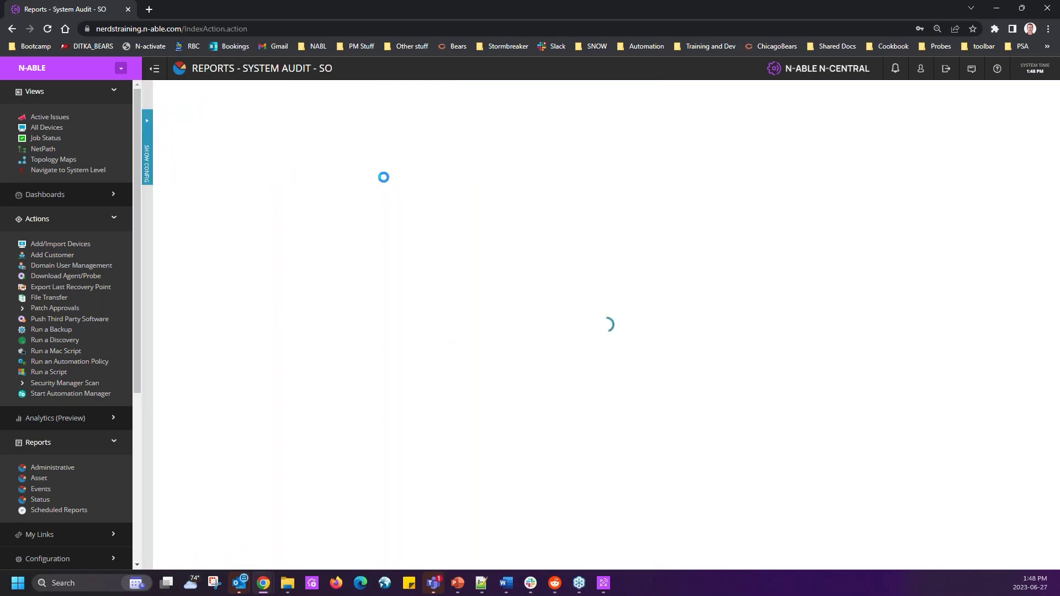
scroll(607, 271, "down", 6)
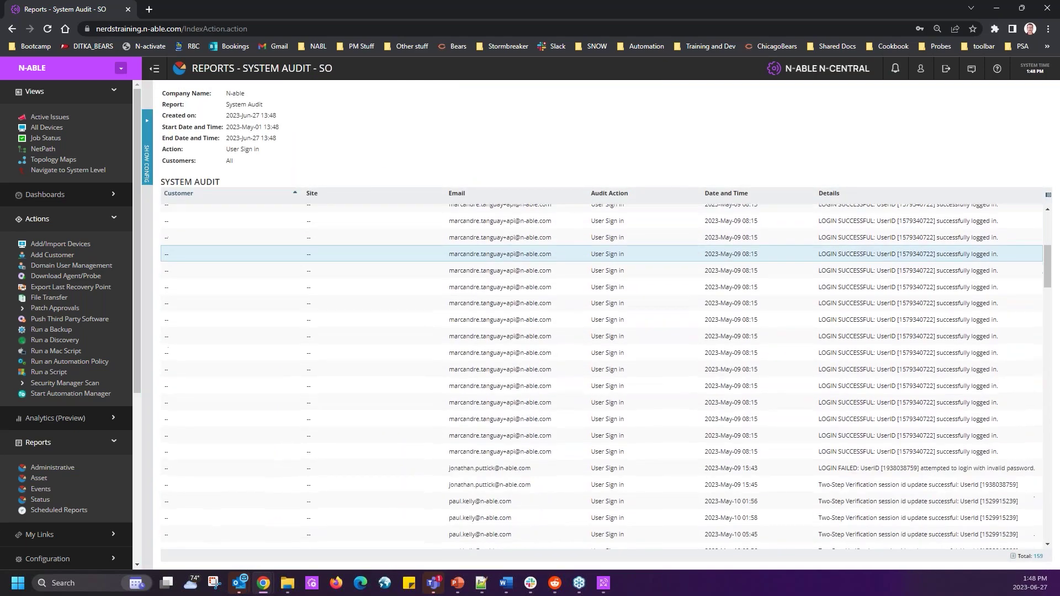
scroll(607, 277, "down", 5)
scroll(607, 277, "up", 8)
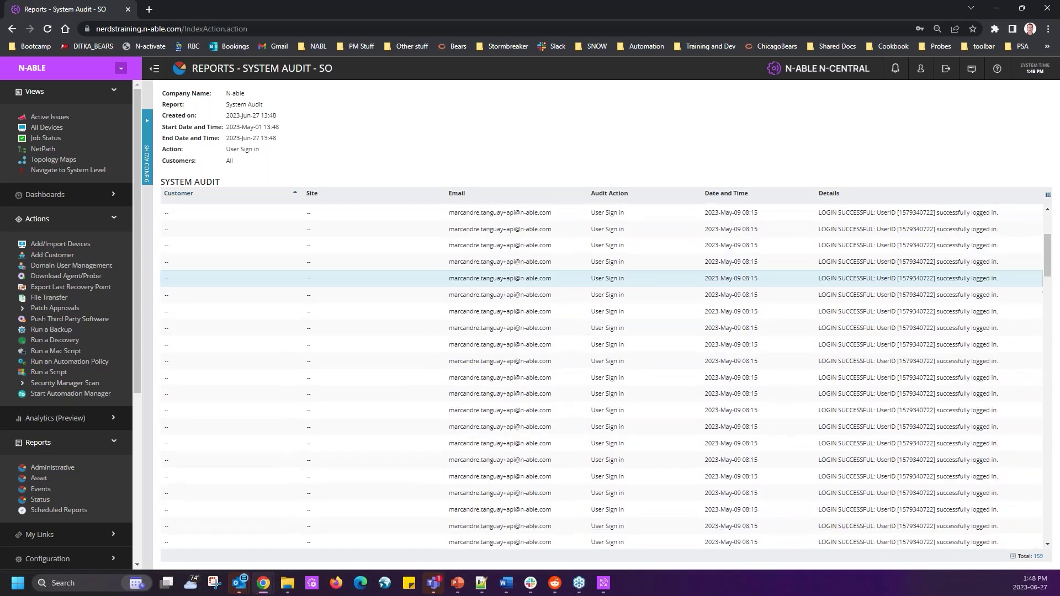
scroll(607, 277, "down", 5)
scroll(607, 284, "down", 15)
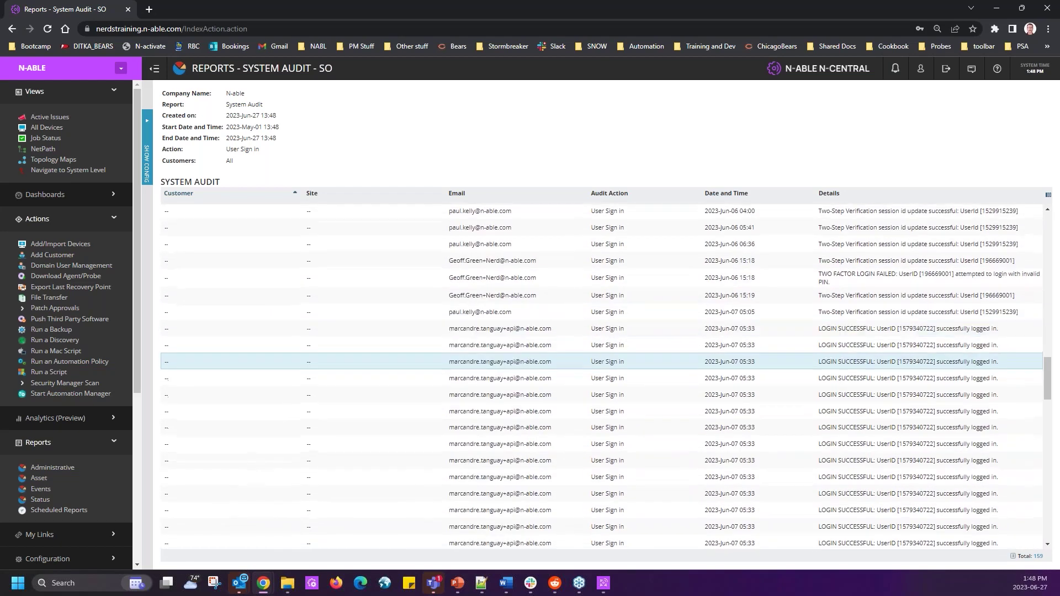
scroll(607, 285, "down", 10)
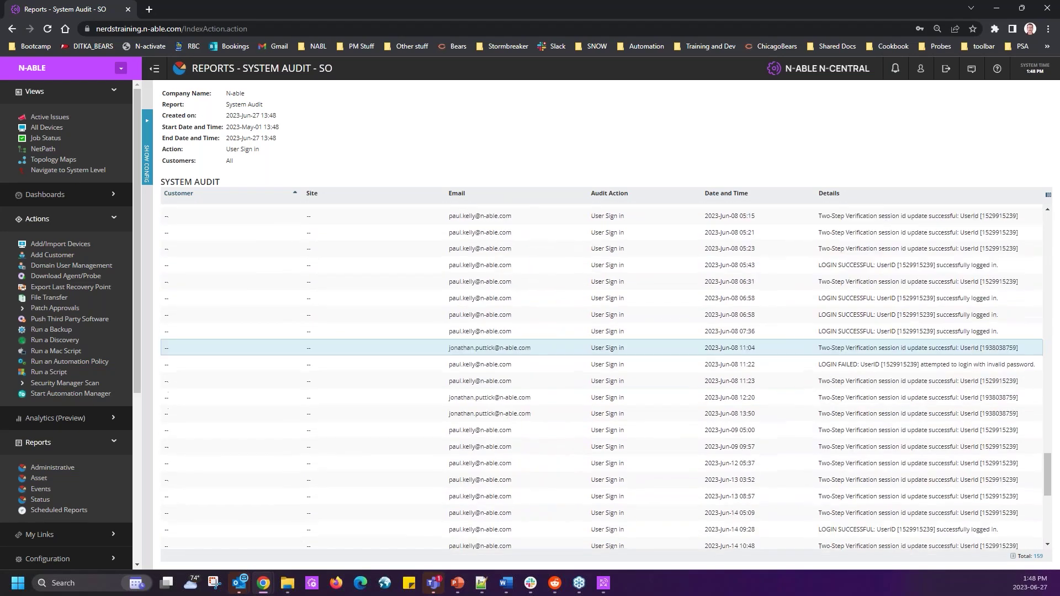
scroll(516, 359, "up", 10)
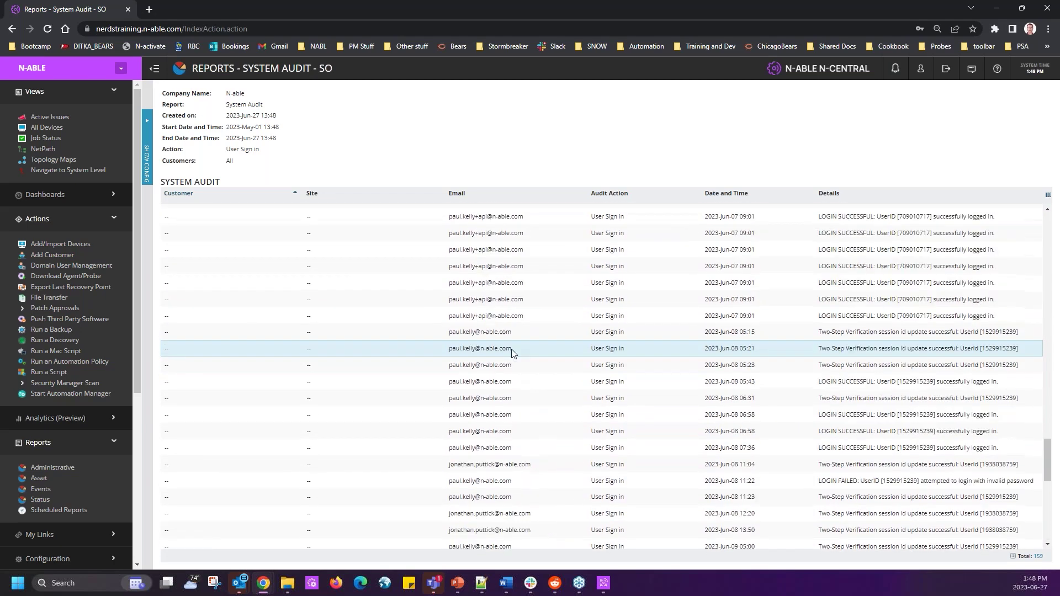
scroll(519, 331, "up", 20)
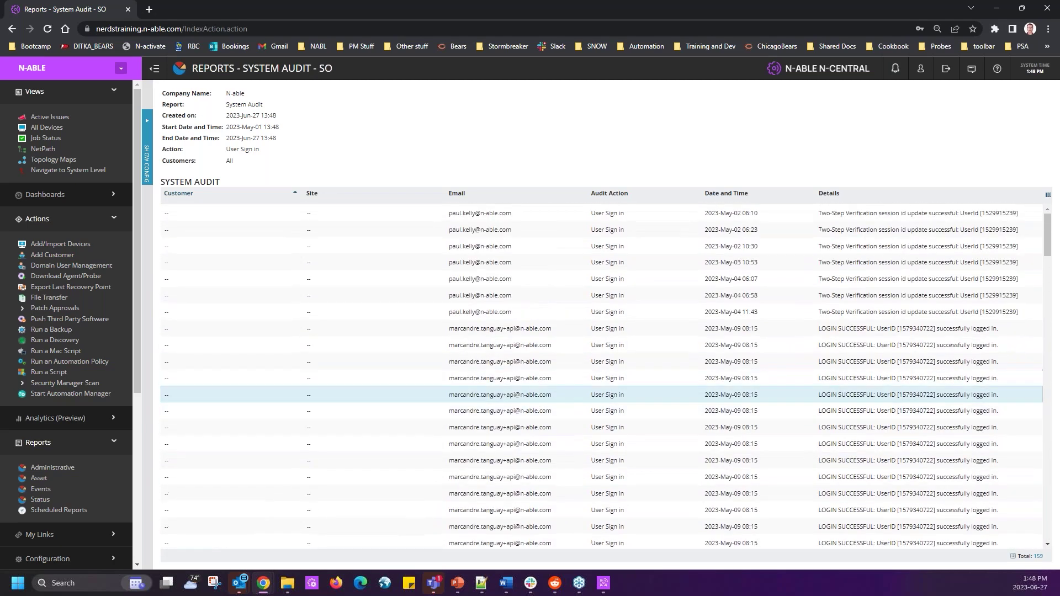
Switch the scope to System, listing all 115 devices.
left_click(121, 68)
scroll(55, 96, "up", 5)
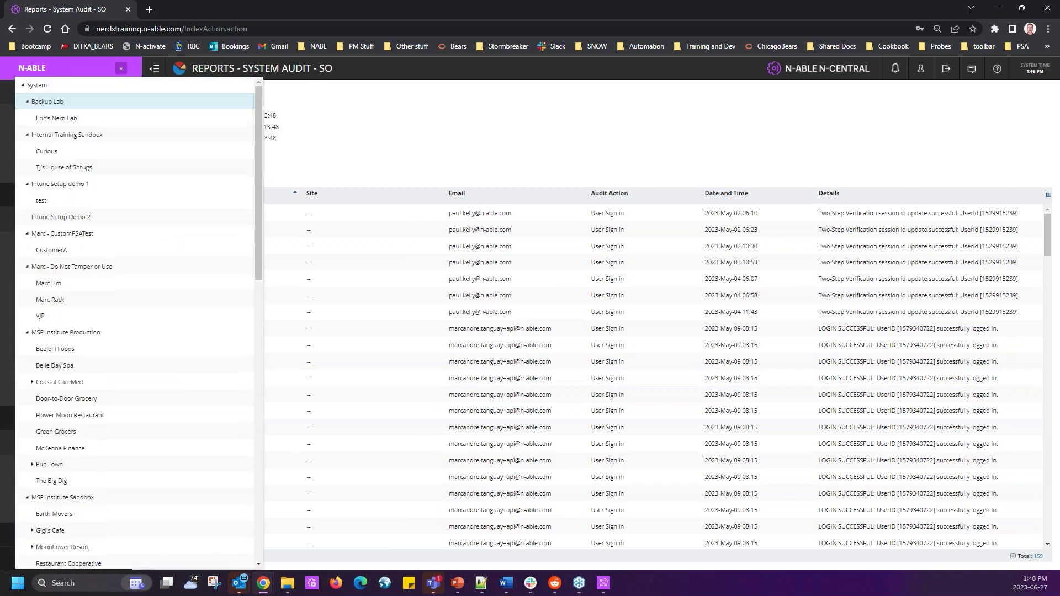
left_click(55, 85)
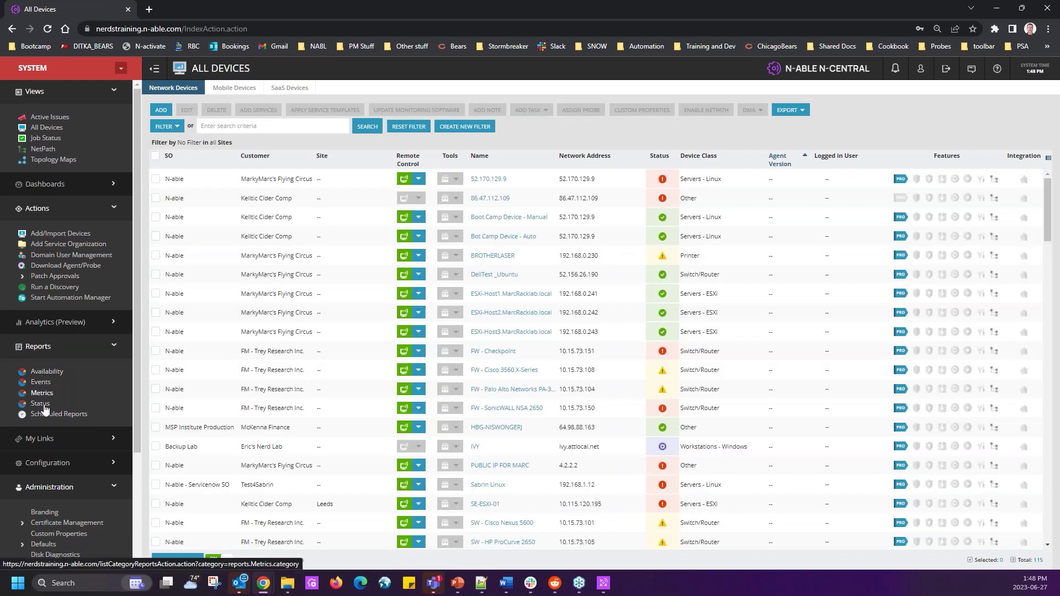
Browse the System-level Status and Events report lists, then look over the scope list without changing it.
left_click(40, 404)
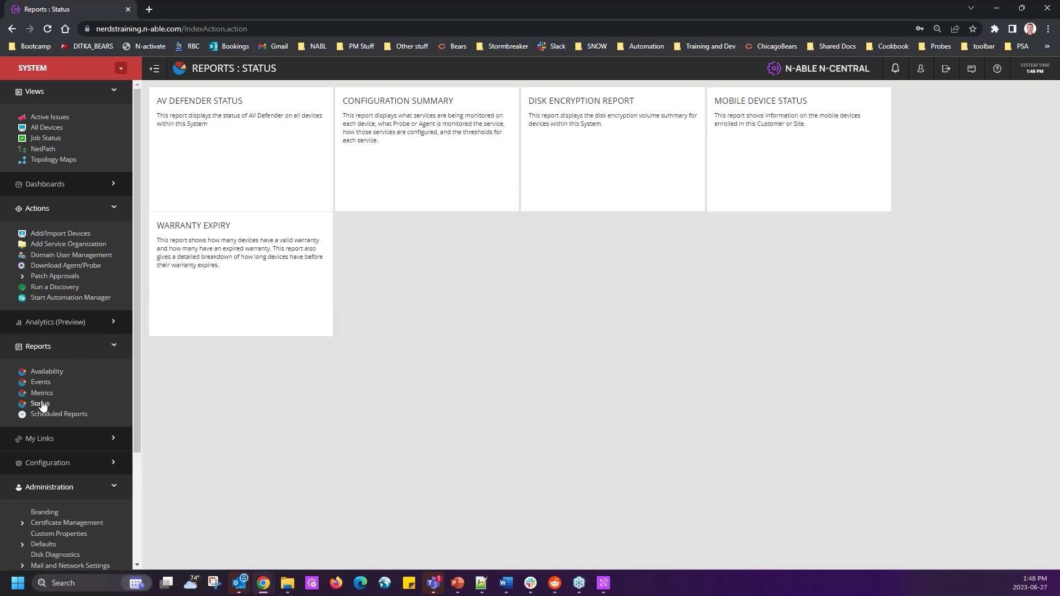
left_click(41, 383)
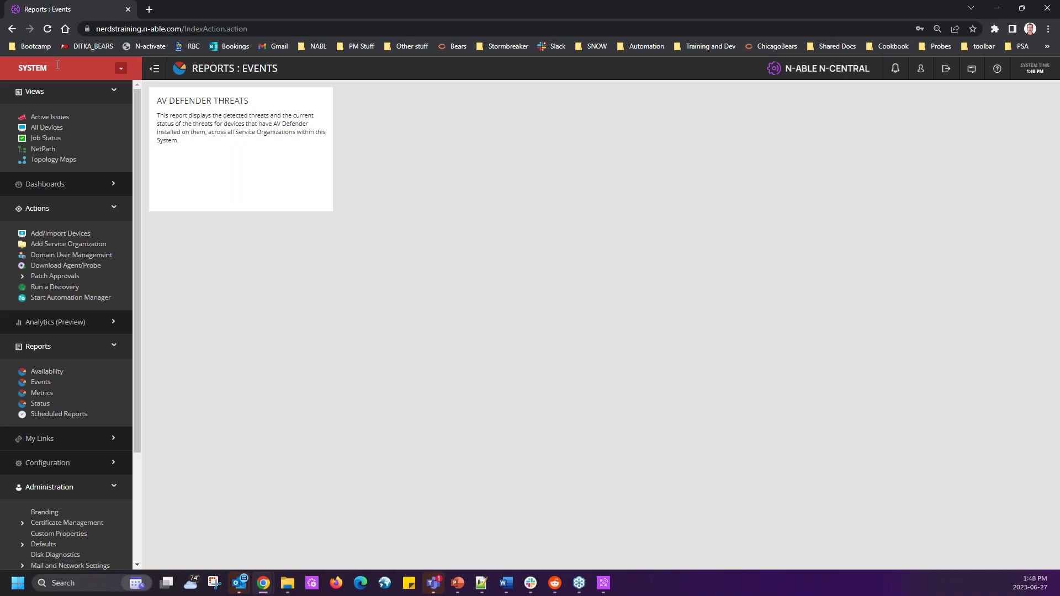
left_click(121, 68)
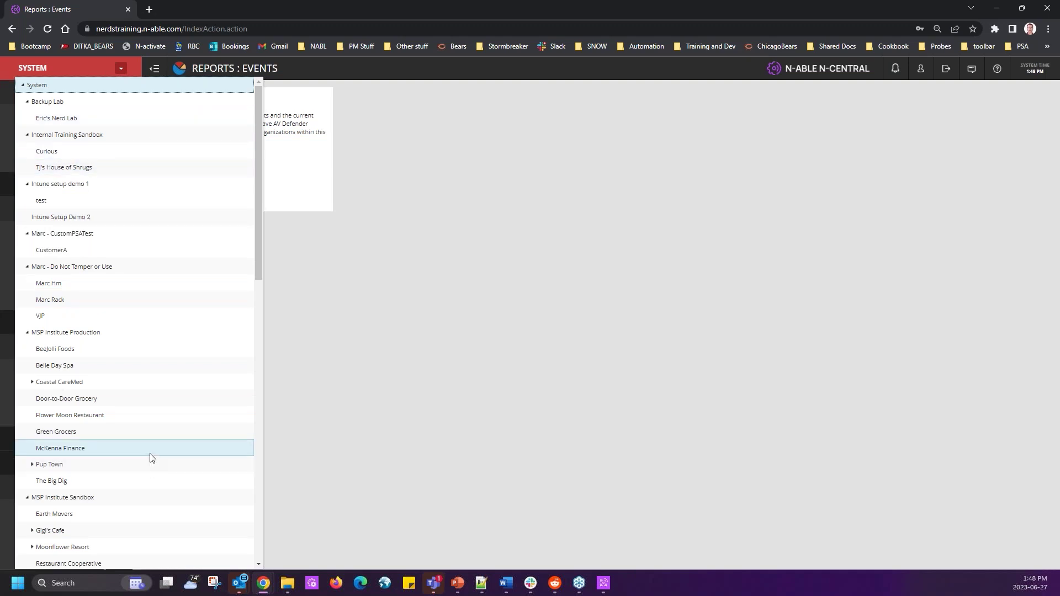
scroll(101, 411, "down", 3)
scroll(102, 411, "up", 3)
scroll(138, 383, "down", 6)
scroll(138, 442, "down", 3)
left_click(826, 382)
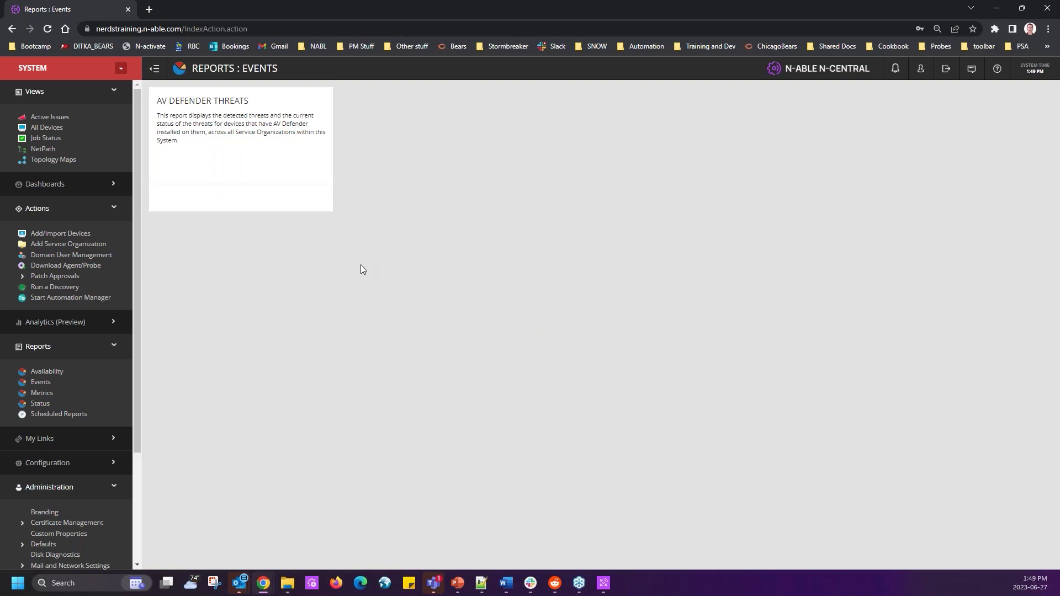
Scope N-central back to the N-able organization's All Devices list.
left_click(121, 68)
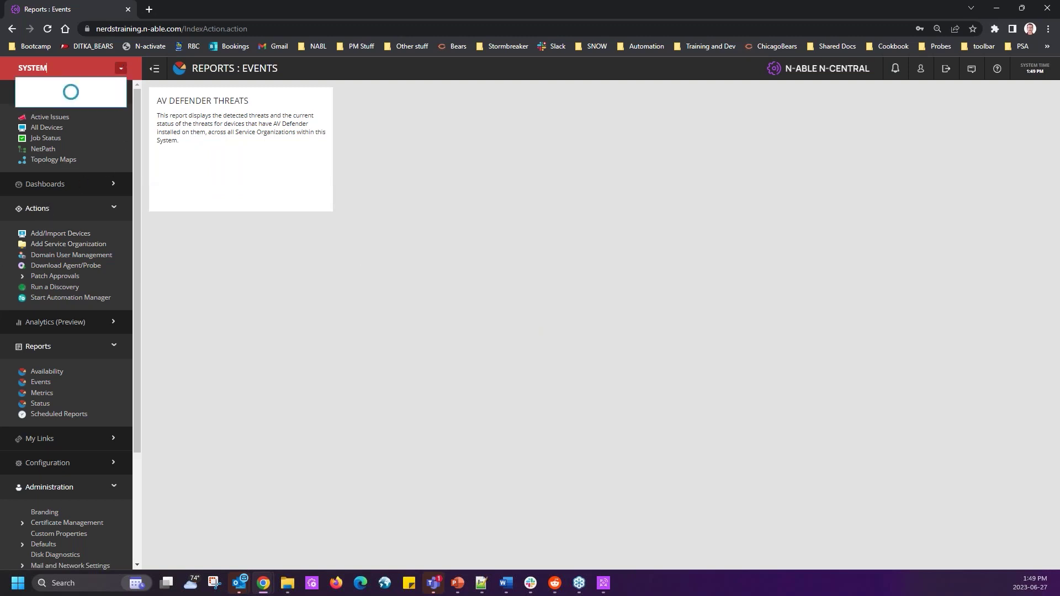
scroll(132, 331, "down", 5)
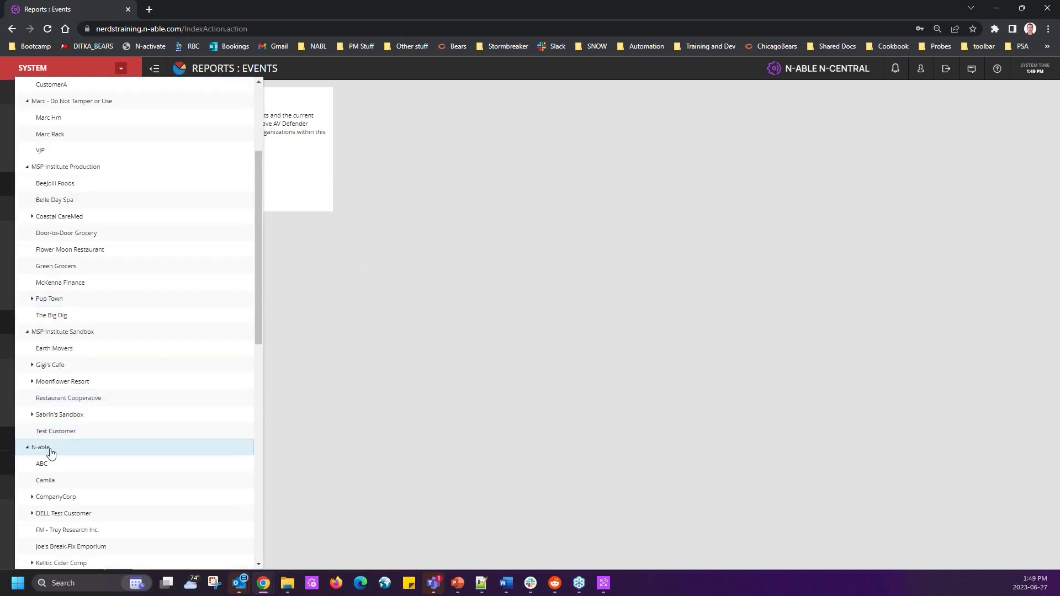
left_click(48, 450)
scroll(81, 450, "down", 5)
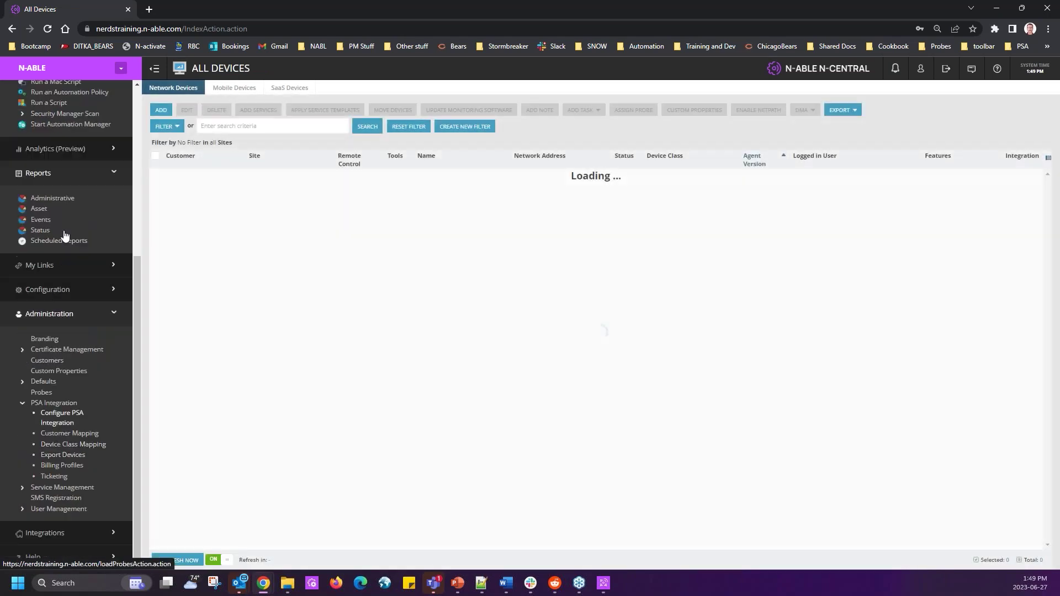
left_click(52, 198)
left_click(419, 269)
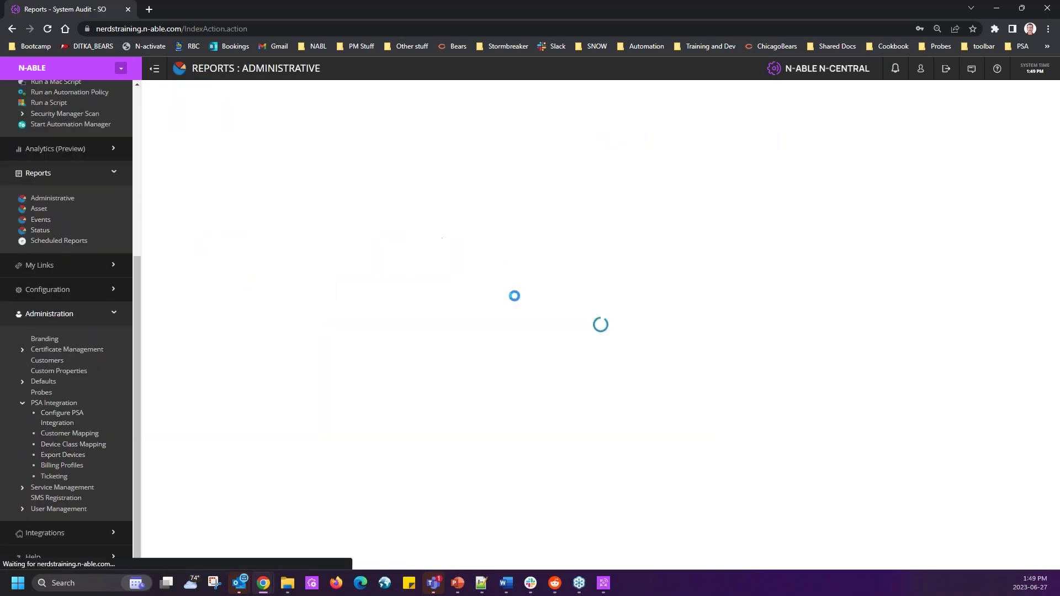
left_click(392, 137)
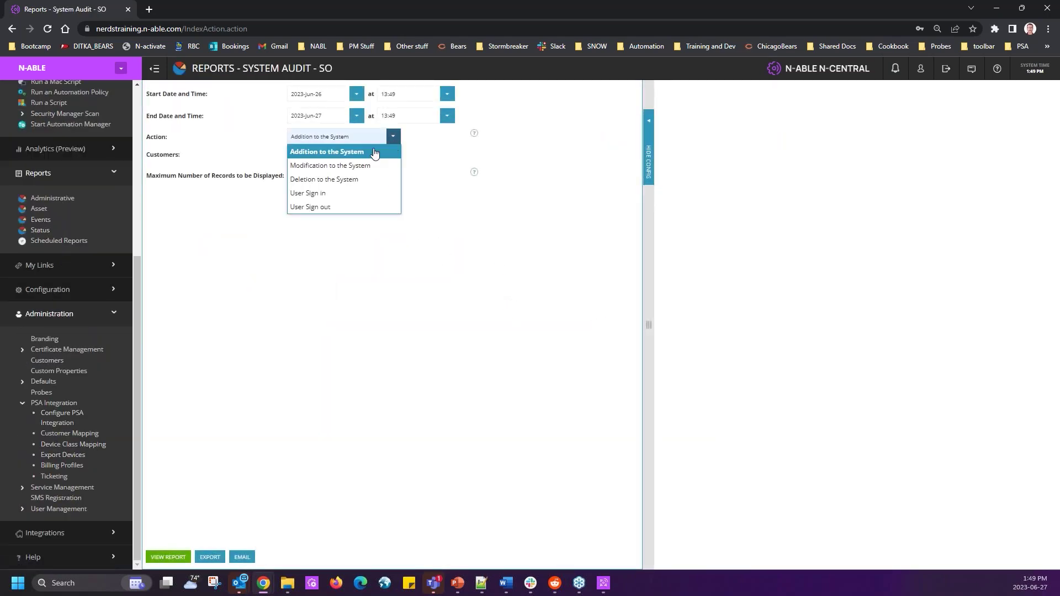
left_click(312, 165)
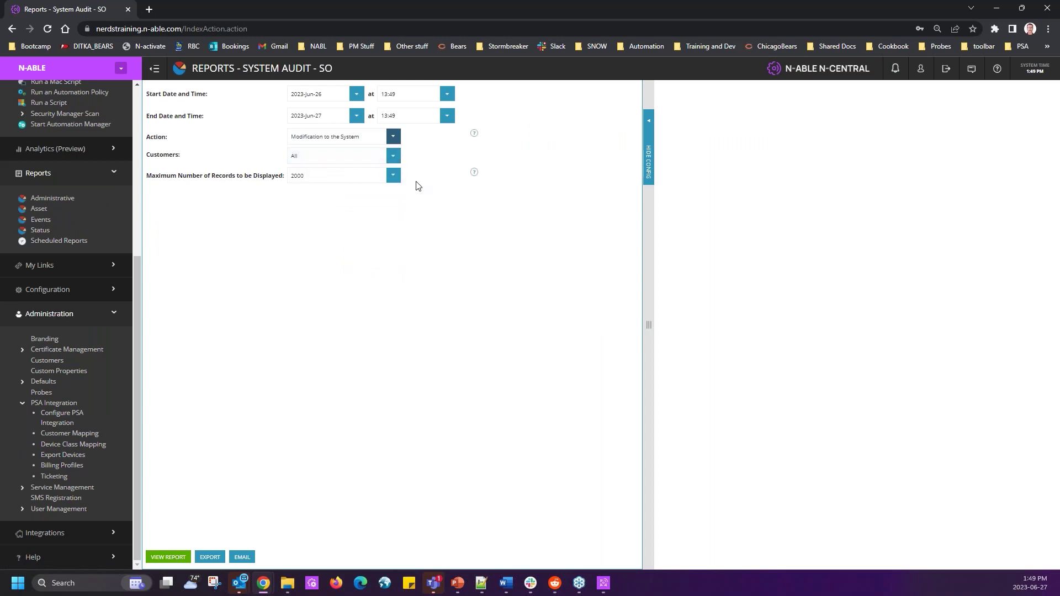
left_click(356, 94)
left_click(342, 131)
left_click(169, 557)
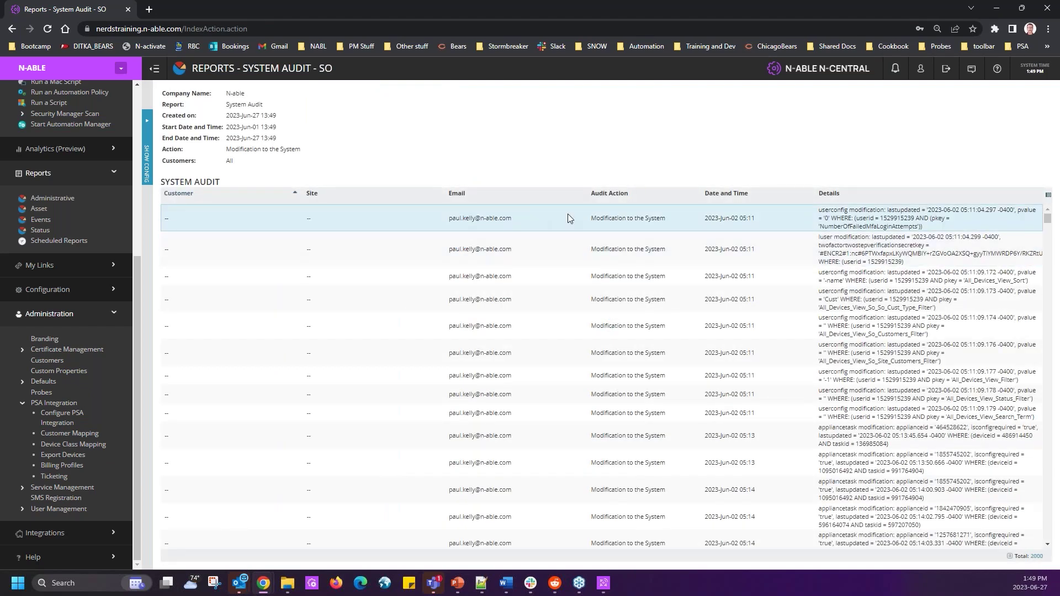
left_click_drag(969, 236, 814, 216)
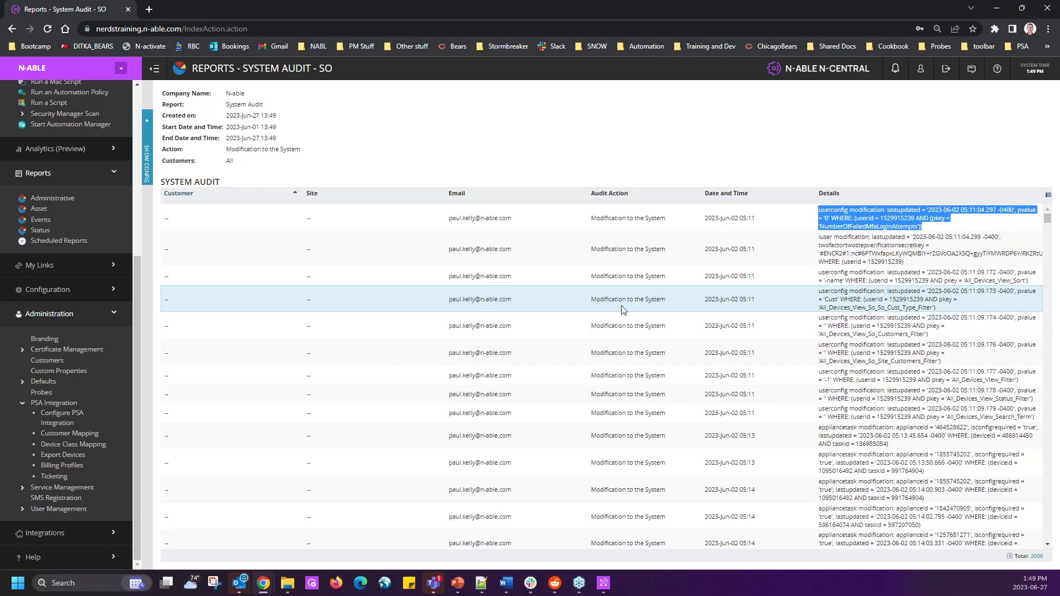
left_click_drag(705, 299, 763, 302)
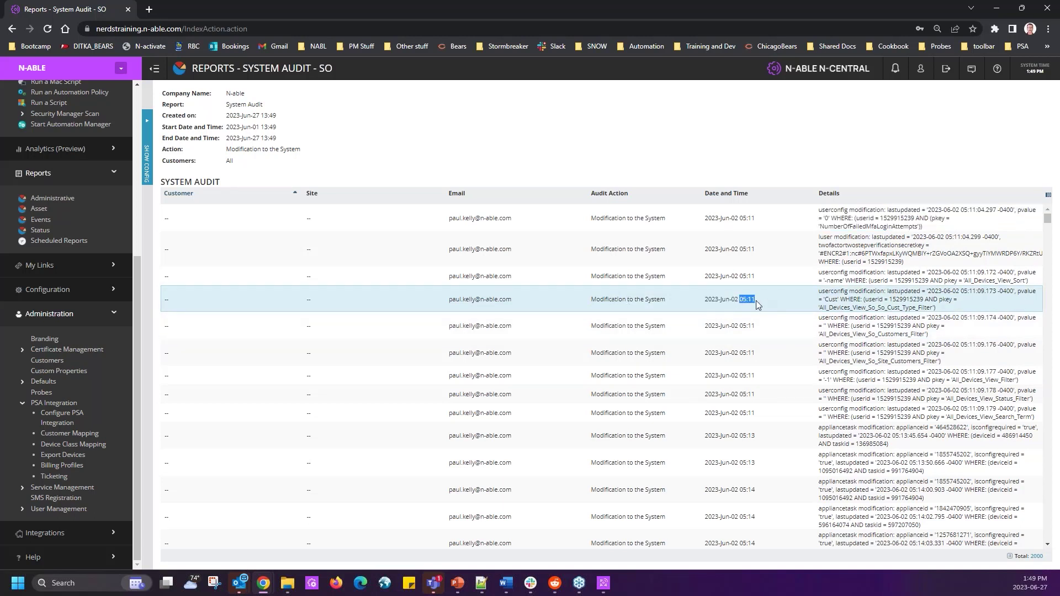
left_click_drag(950, 312, 854, 295)
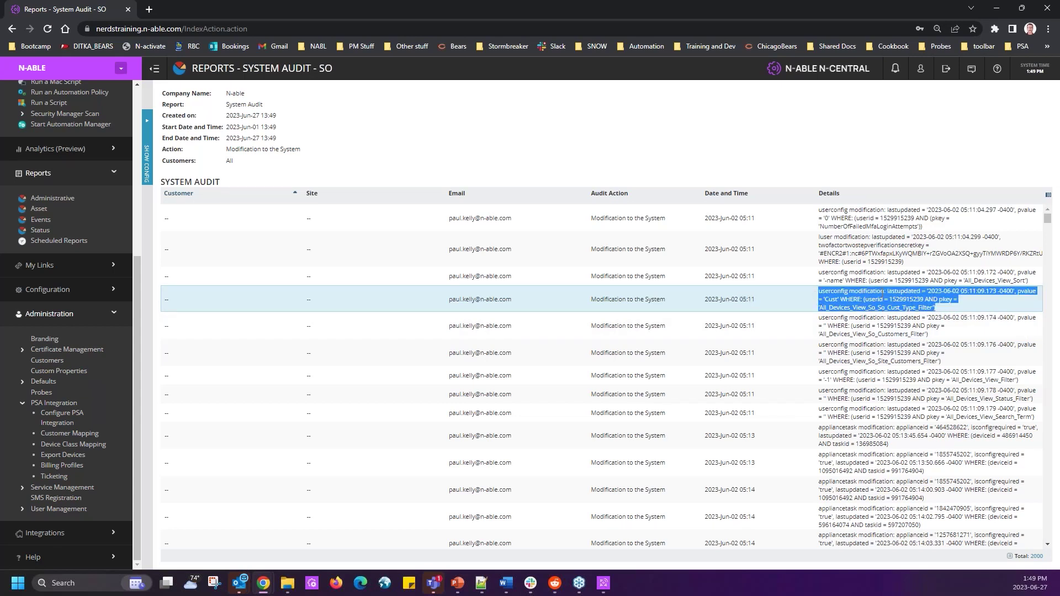
left_click(931, 296)
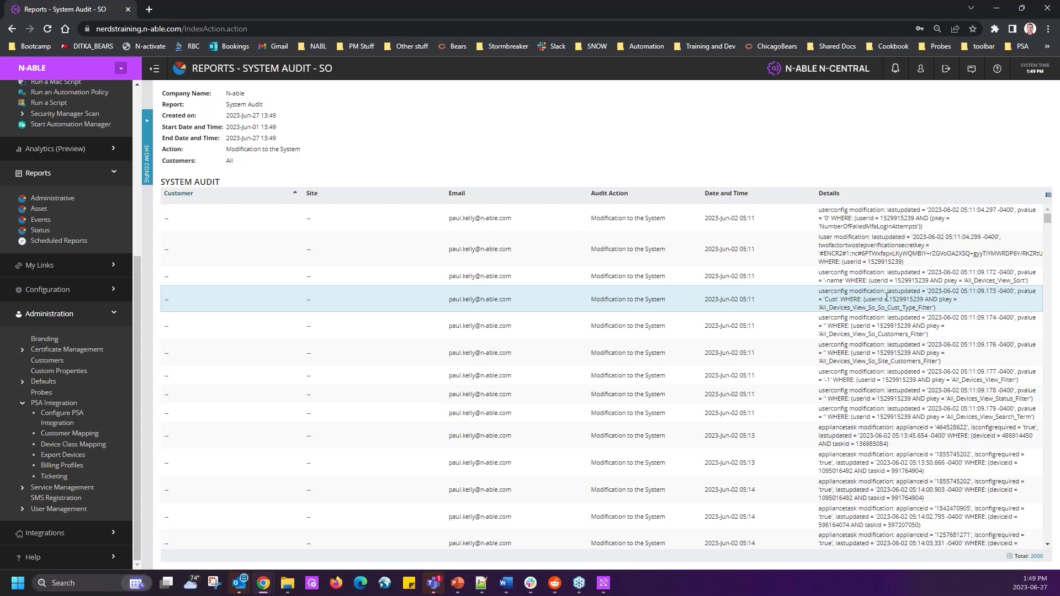
left_click_drag(898, 299, 811, 291)
left_click(953, 311)
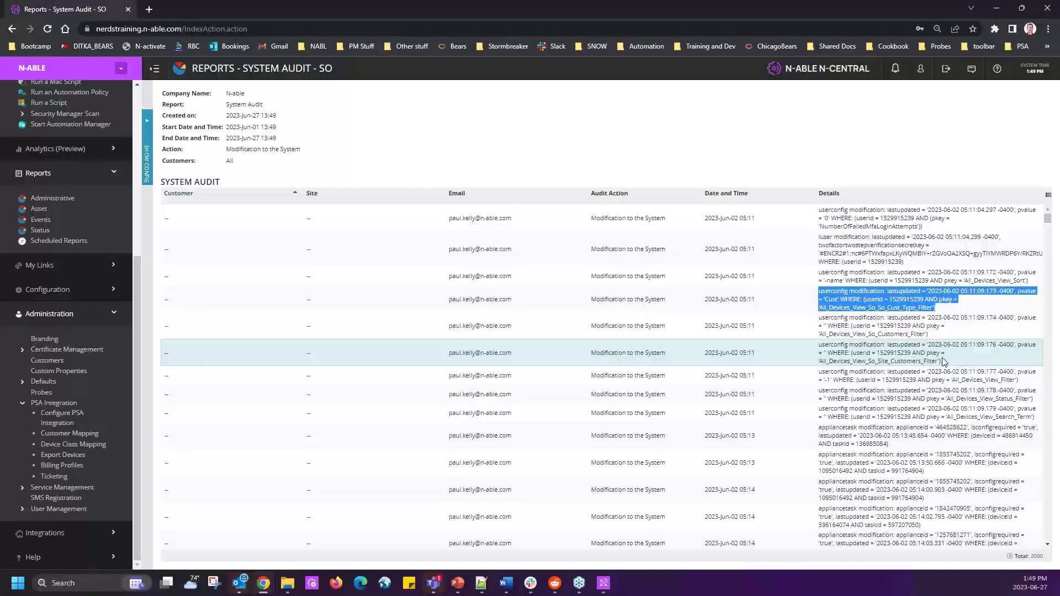
scroll(875, 398, "down", 10)
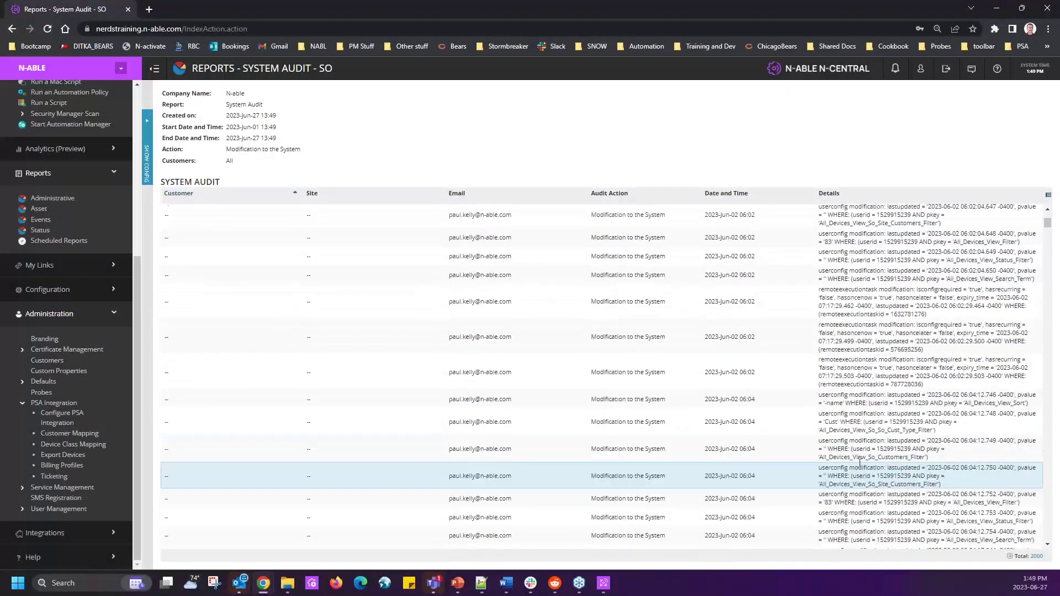
scroll(843, 454, "up", 10)
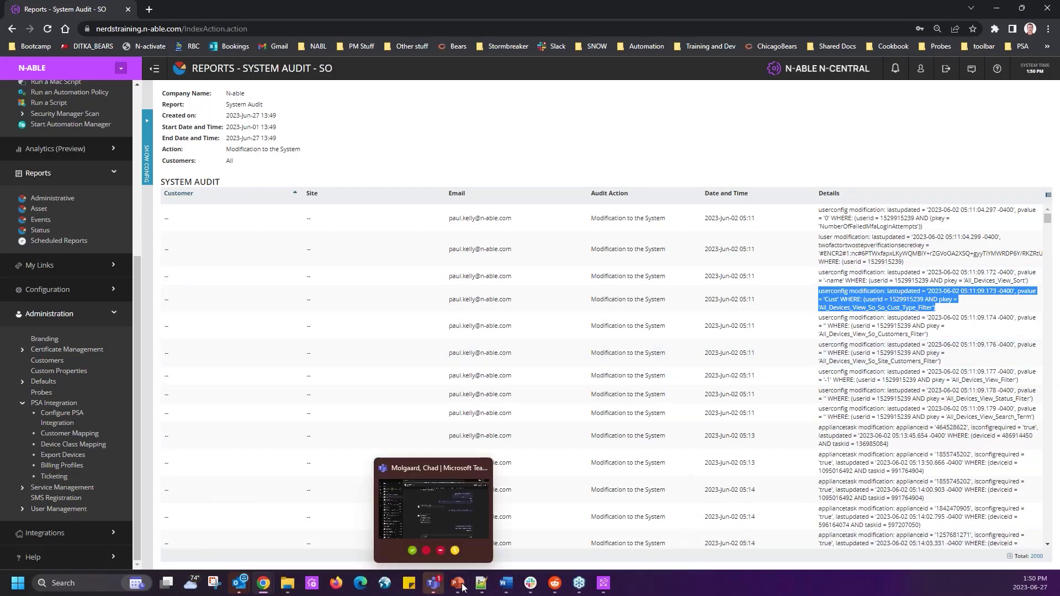
Advance the slide show through the Audit Trail slides to slide 20 Demo, then return to N-central.
mouse_move(457, 584)
left_click(509, 518)
left_click(542, 375)
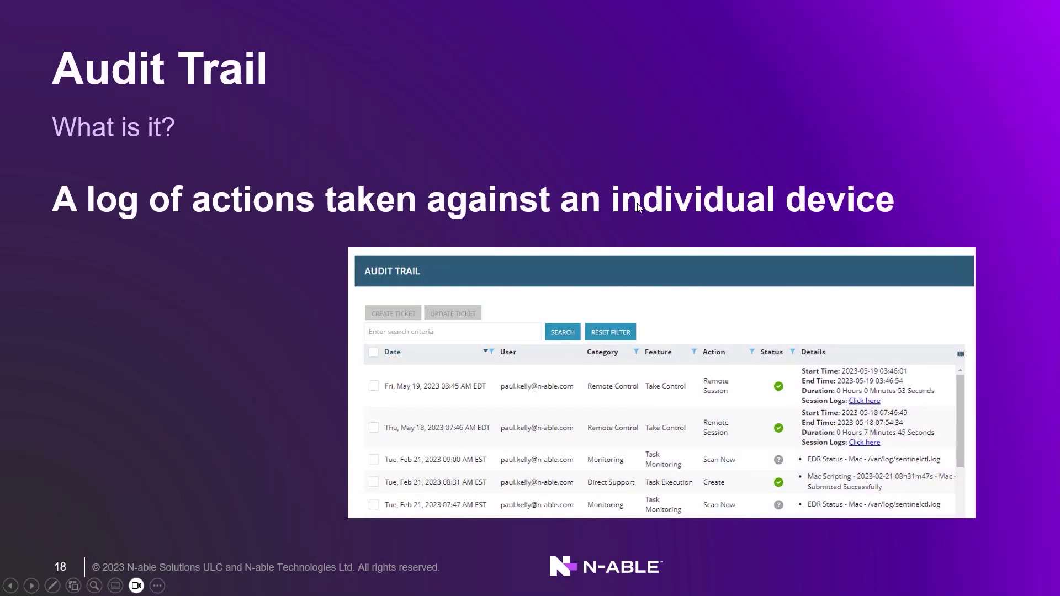
left_click(913, 179)
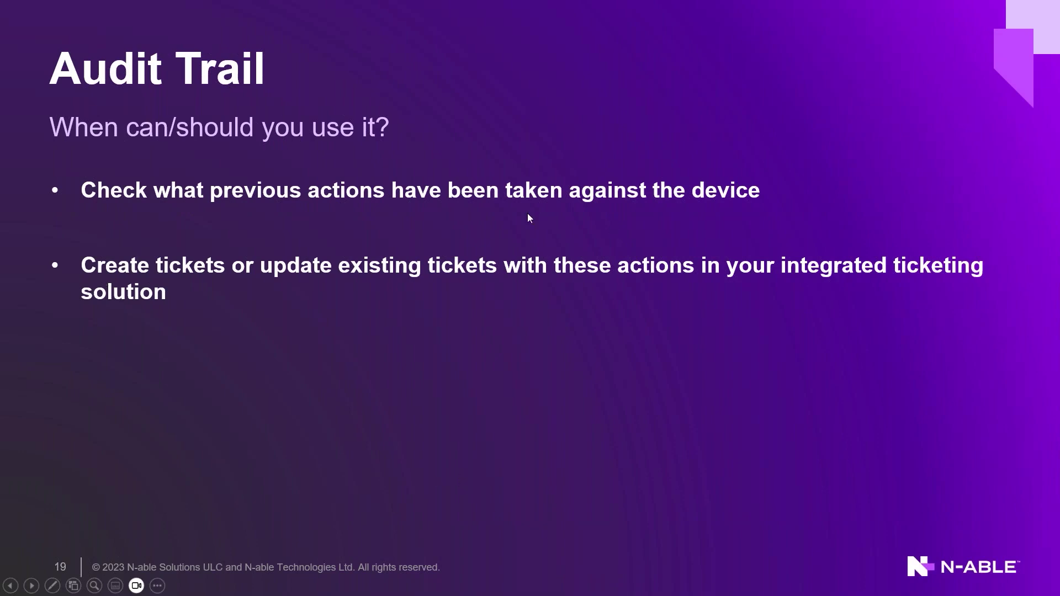
left_click(624, 329)
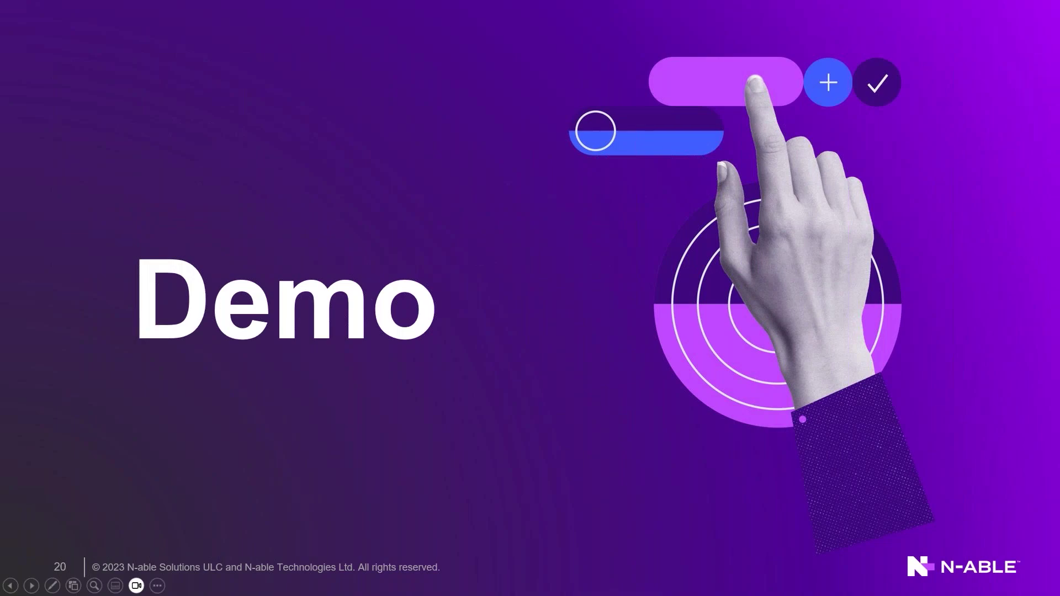
key("alt+Tab")
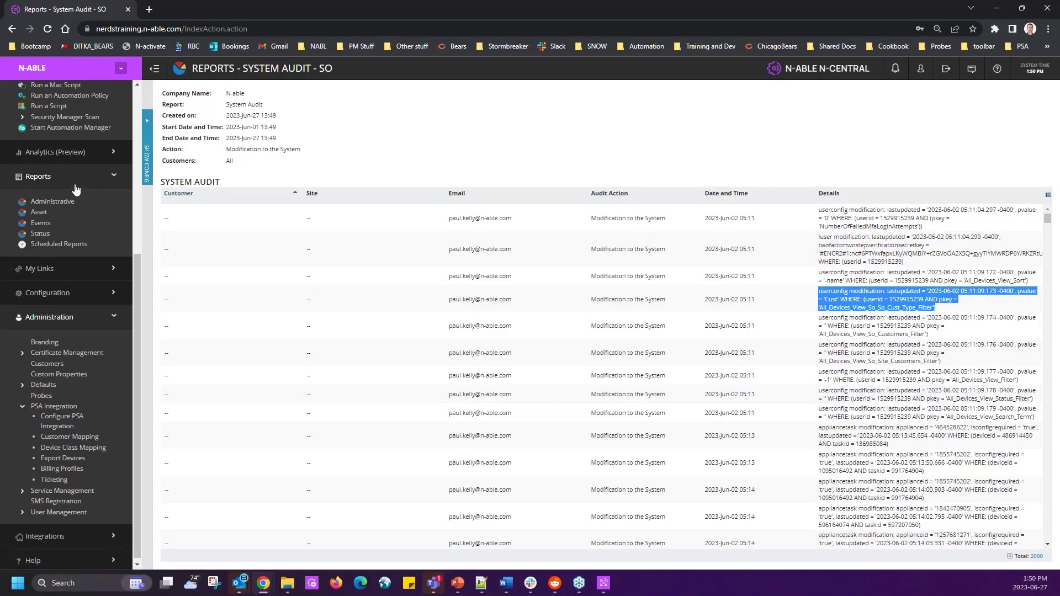
scroll(75, 189, "up", 5)
Open device PE-9320 from the All Devices list.
left_click(46, 127)
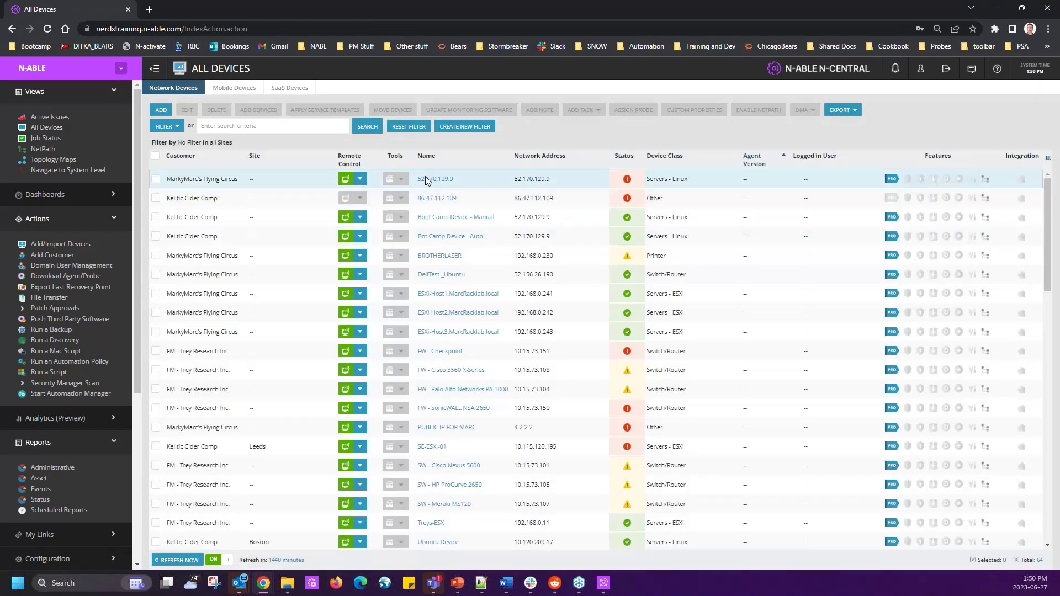
scroll(442, 441, "down", 8)
scroll(450, 476, "down", 4)
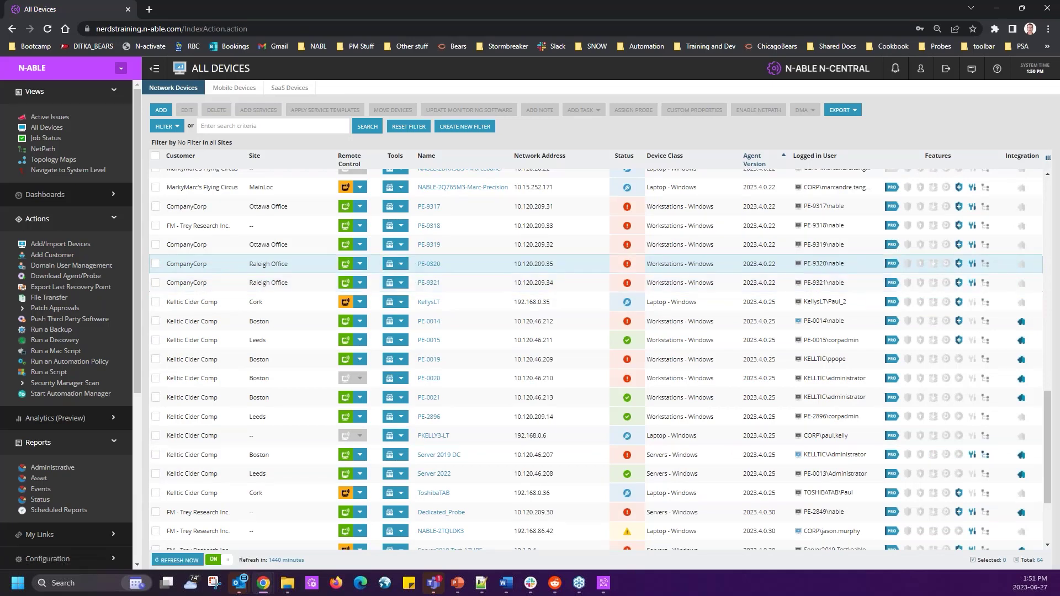
left_click(428, 264)
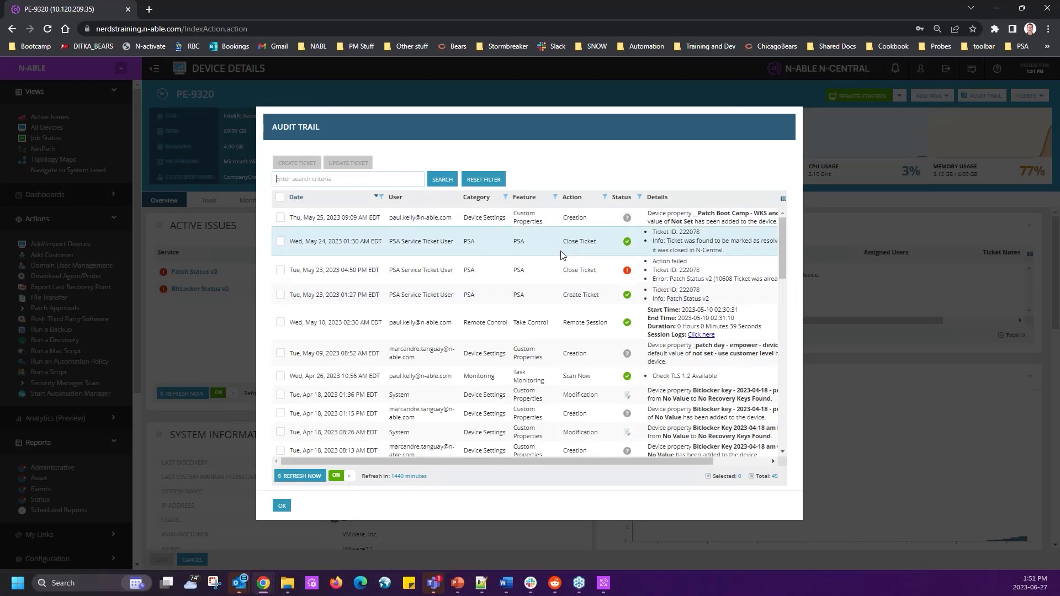
Scroll through PE-9320's Audit Trail of 46 entries.
scroll(531, 293, "down", 5)
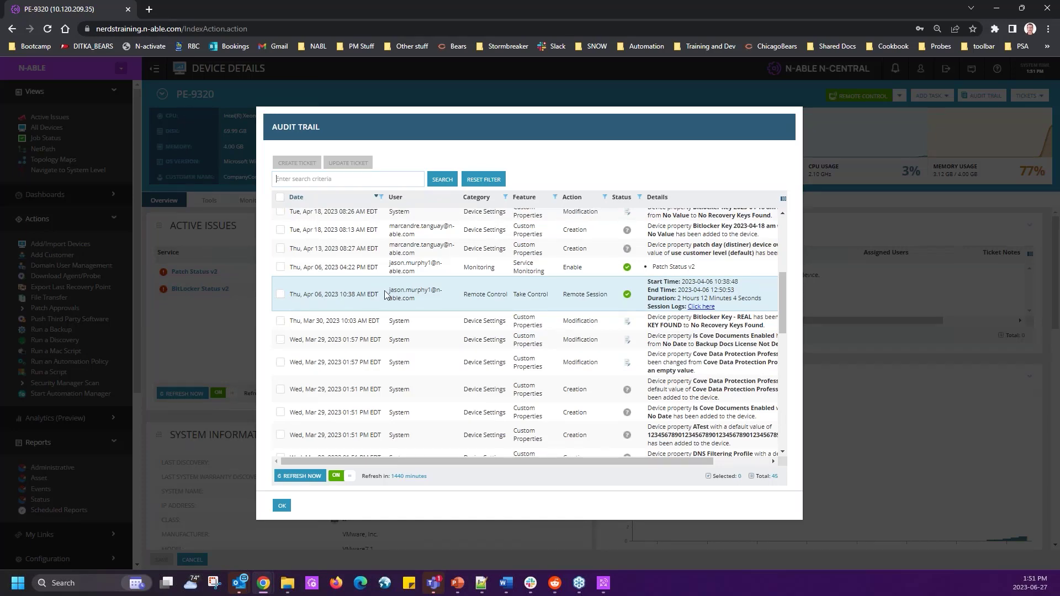
scroll(456, 336, "down", 1)
scroll(457, 337, "down", 5)
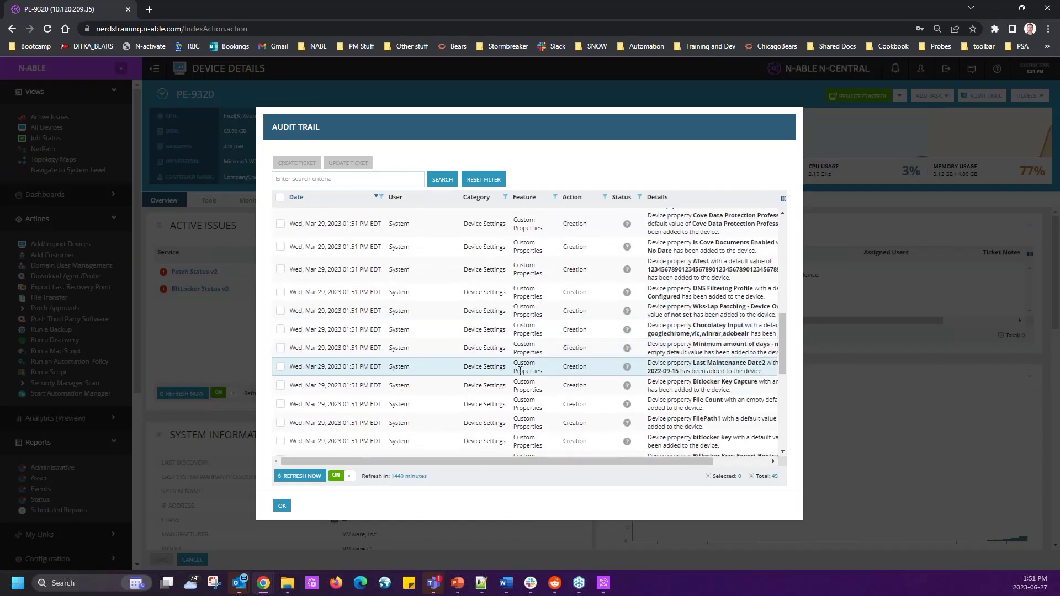
scroll(720, 371, "up", 4)
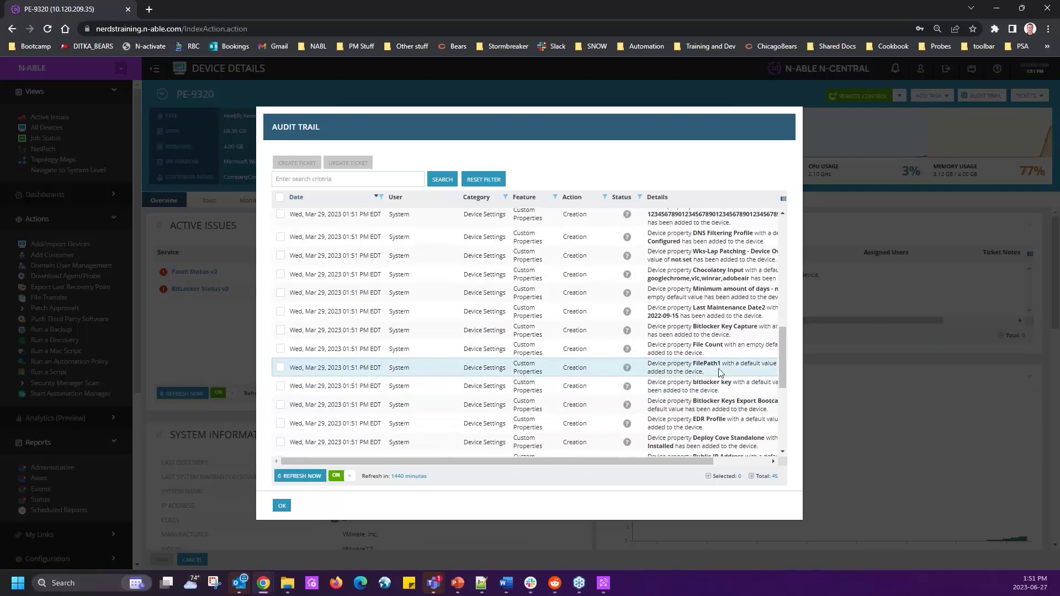
scroll(735, 322, "up", 5)
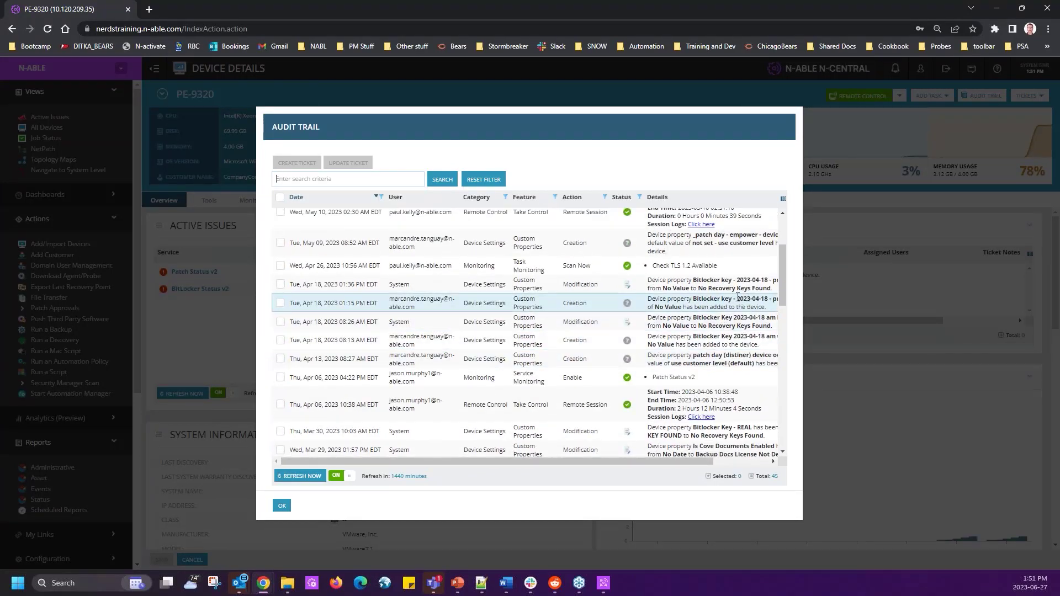
scroll(734, 289, "up", 2)
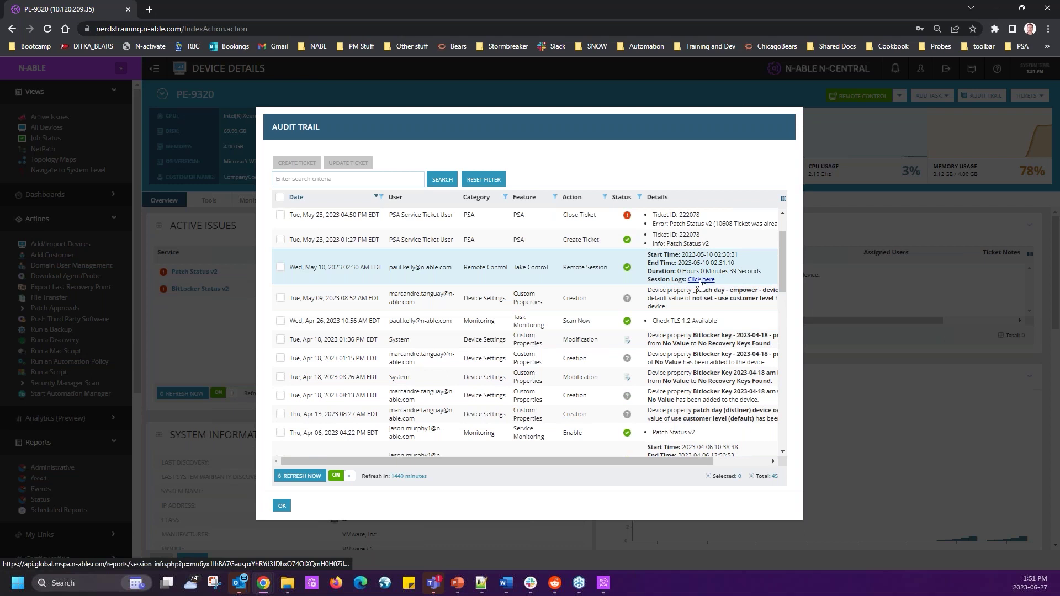
Open the May 10 session log and expand Events, Network Adapters, Disk Drives and Info.
left_click(700, 281)
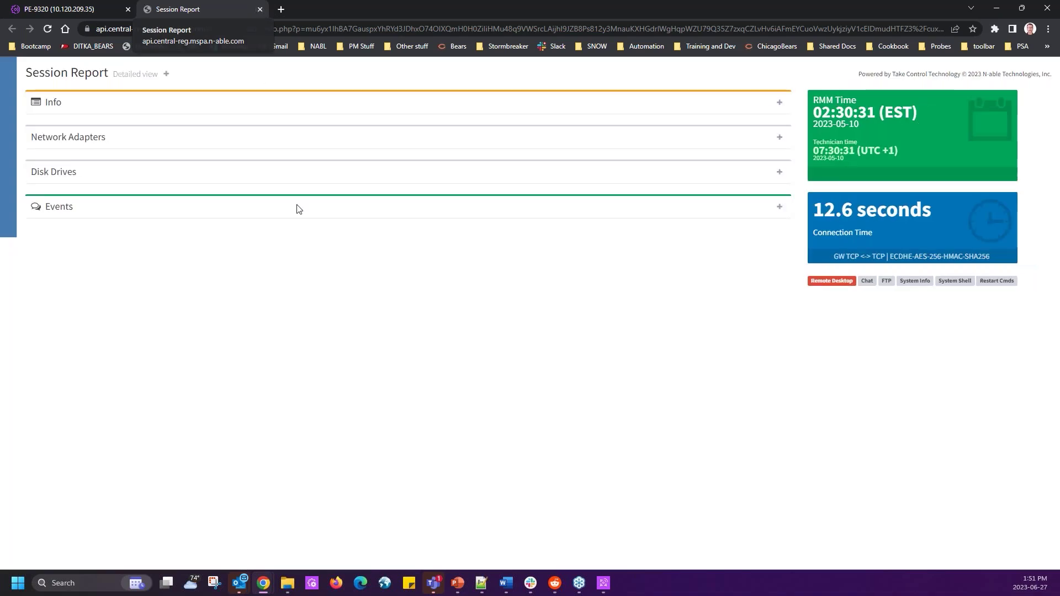
left_click(779, 207)
left_click(779, 138)
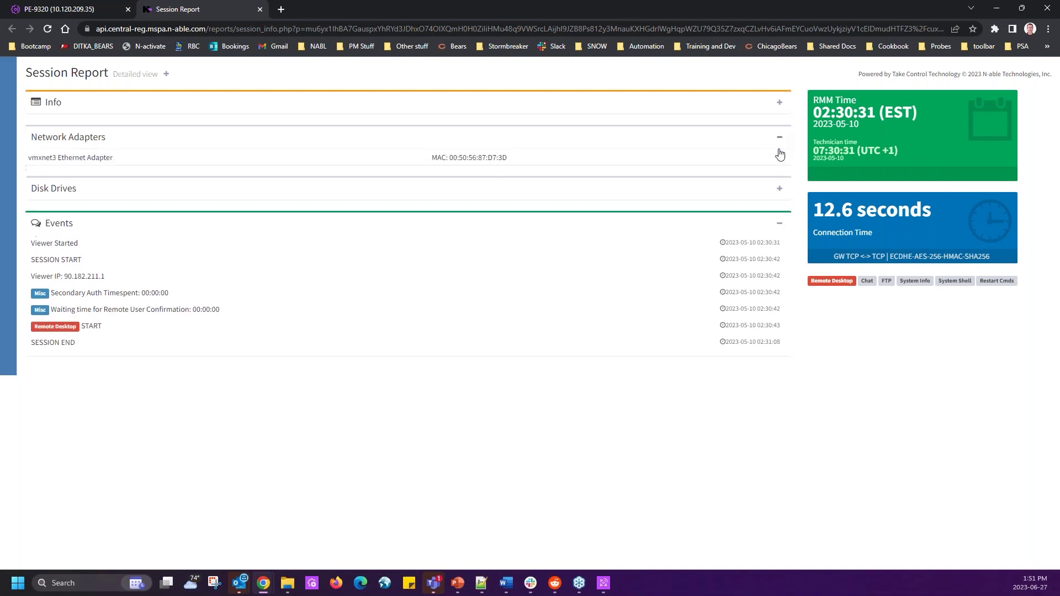
left_click(780, 190)
left_click(779, 103)
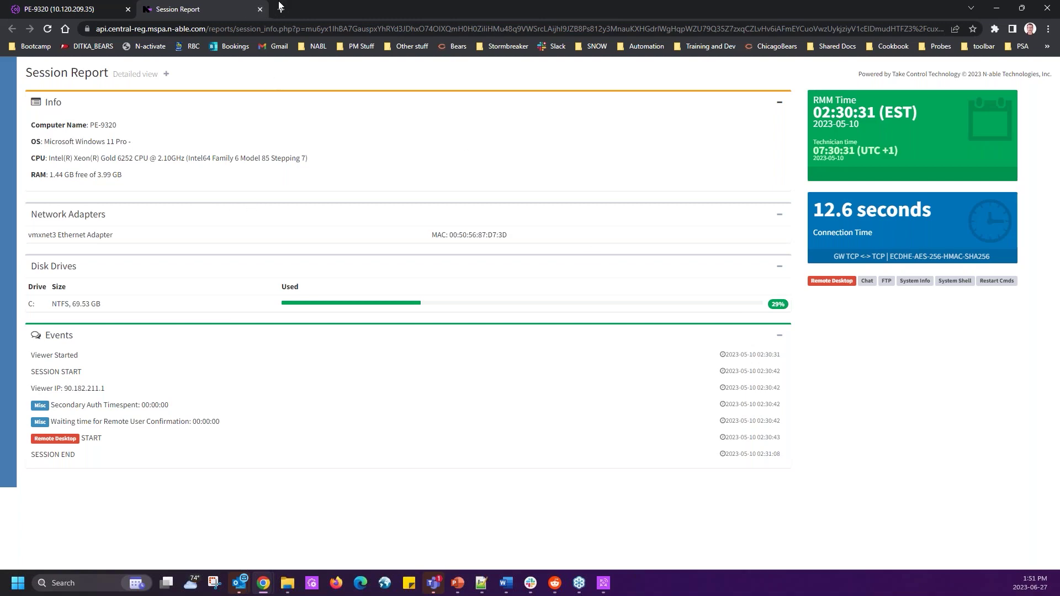
Close the session report and return to the slide show at slide 21, Domain User Management.
left_click(260, 9)
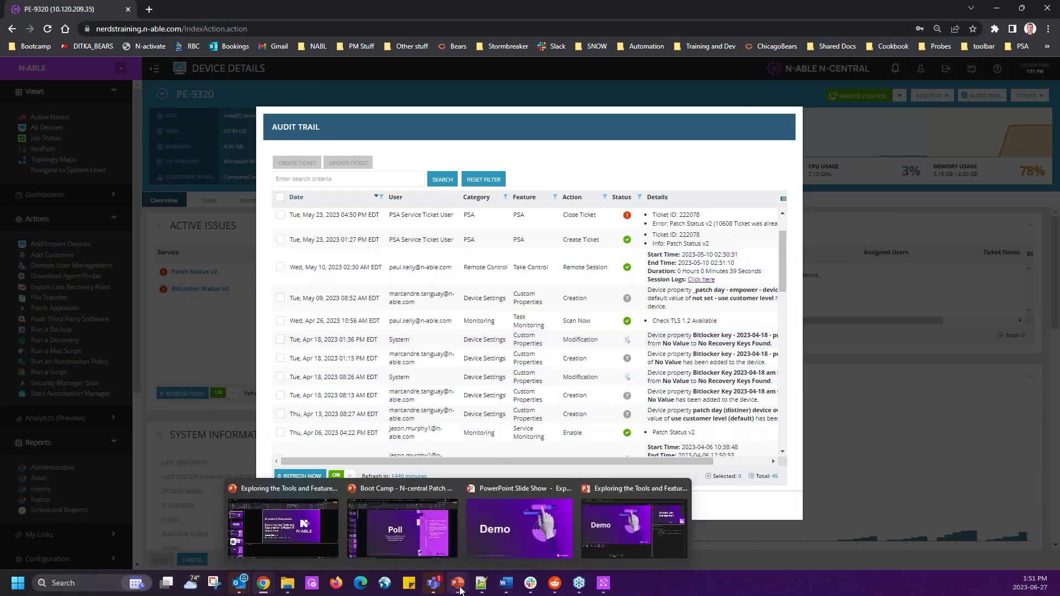
scroll(497, 276, "up", 2)
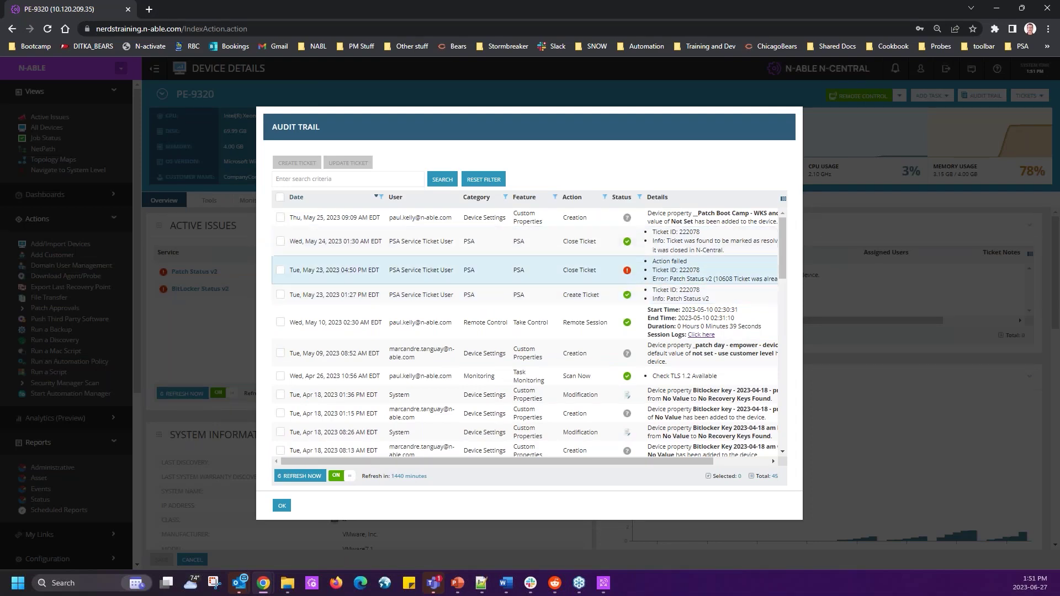
mouse_move(432, 589)
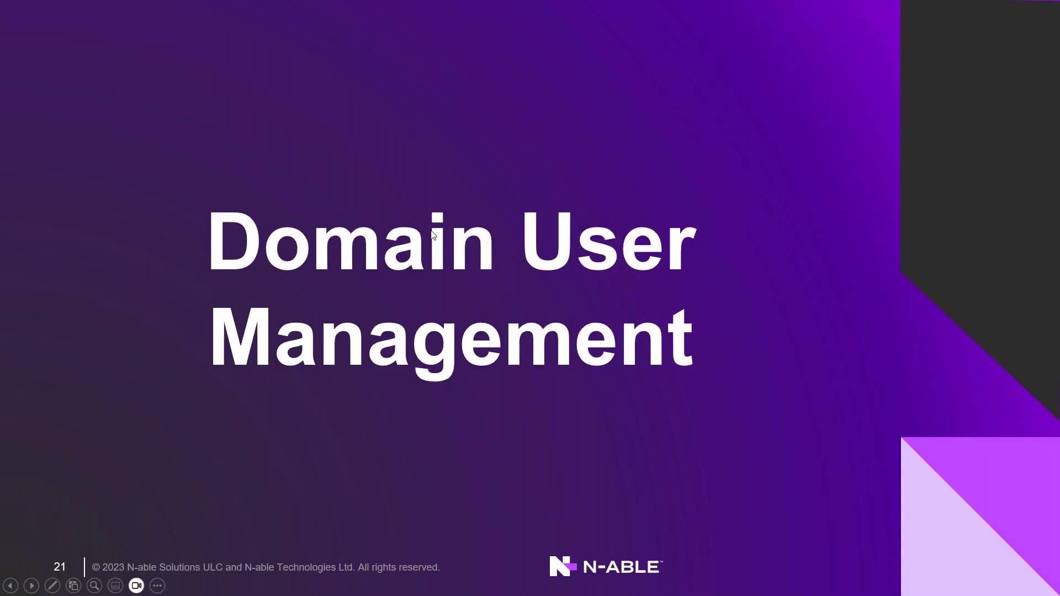
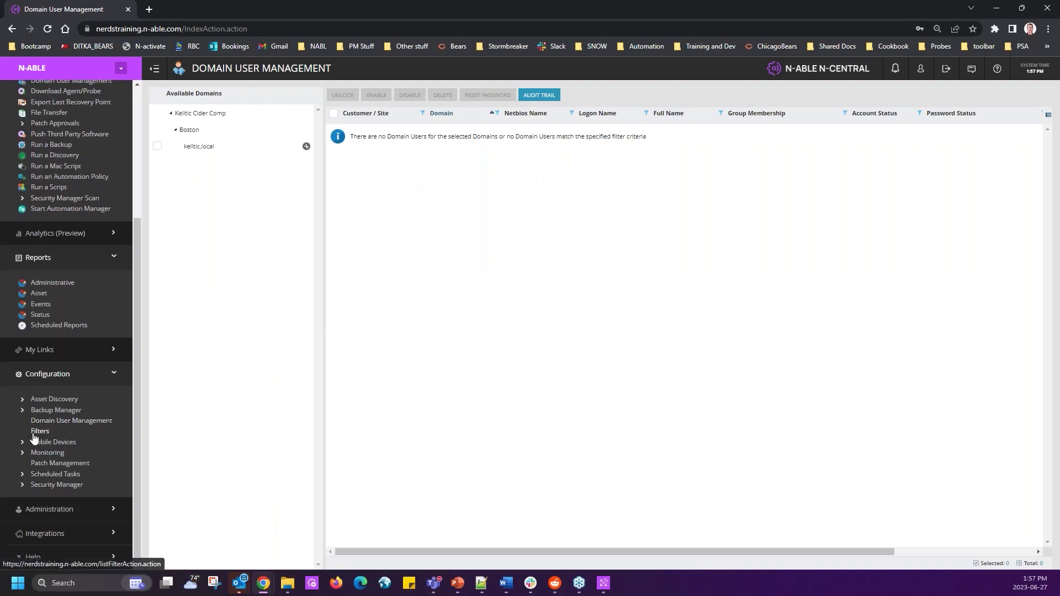
Start a new filter under Configuration > Filters with Device as the first condition's category.
left_click(40, 431)
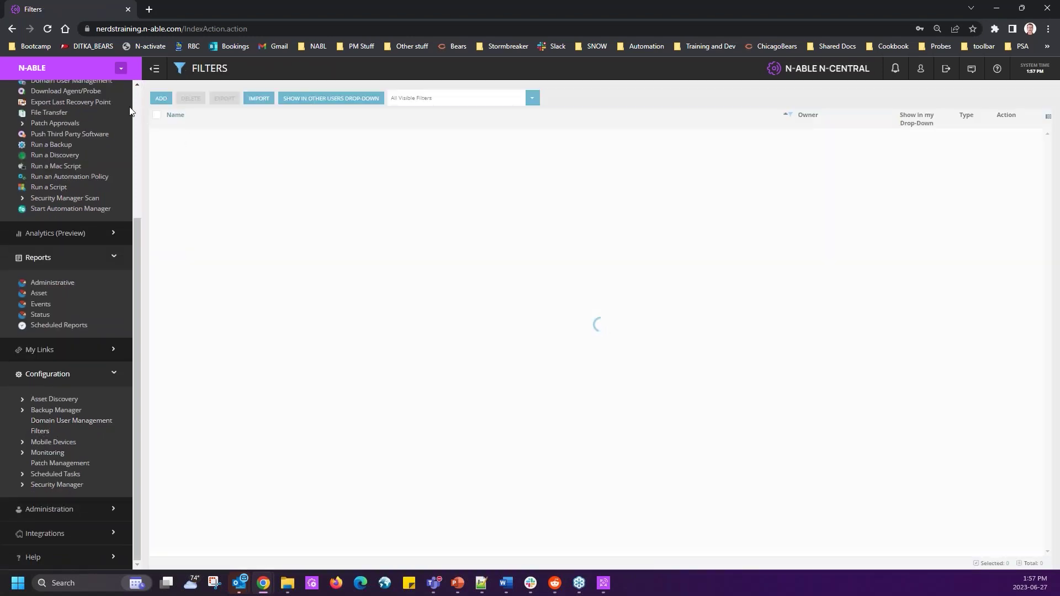
left_click(160, 98)
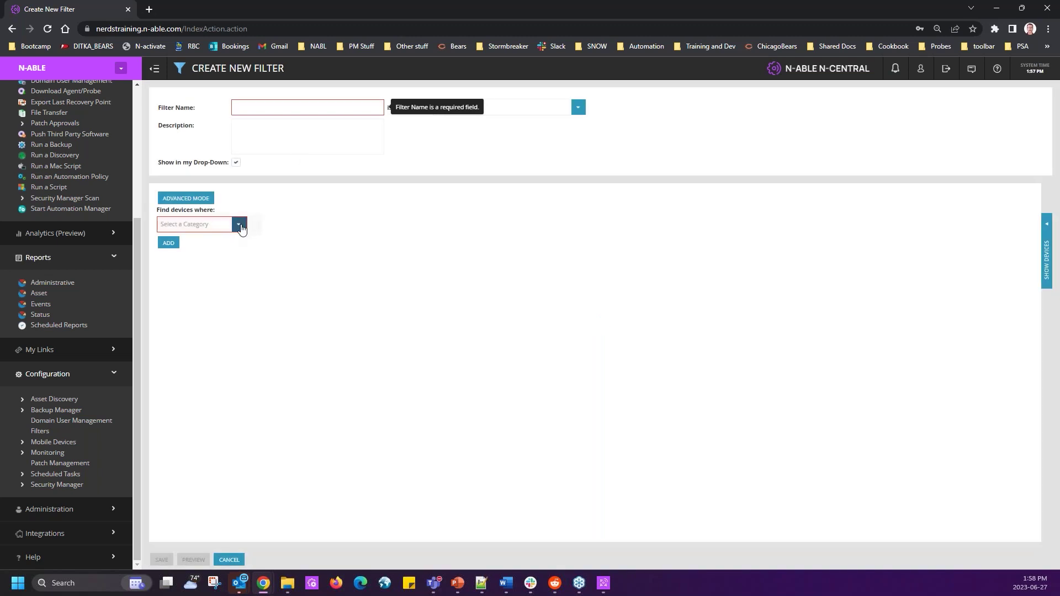
left_click(239, 225)
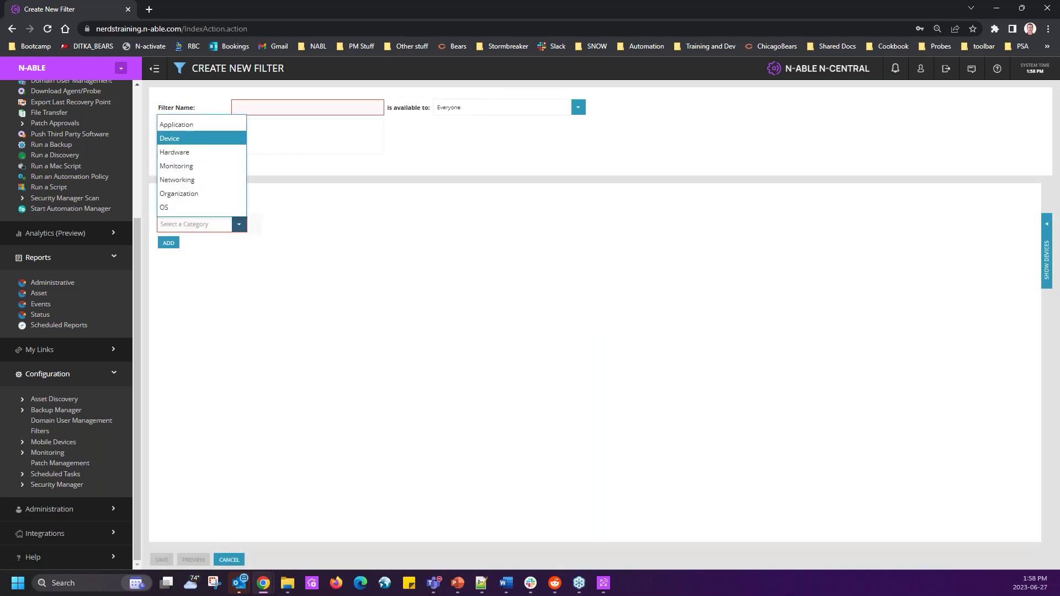
left_click(187, 139)
left_click(239, 225)
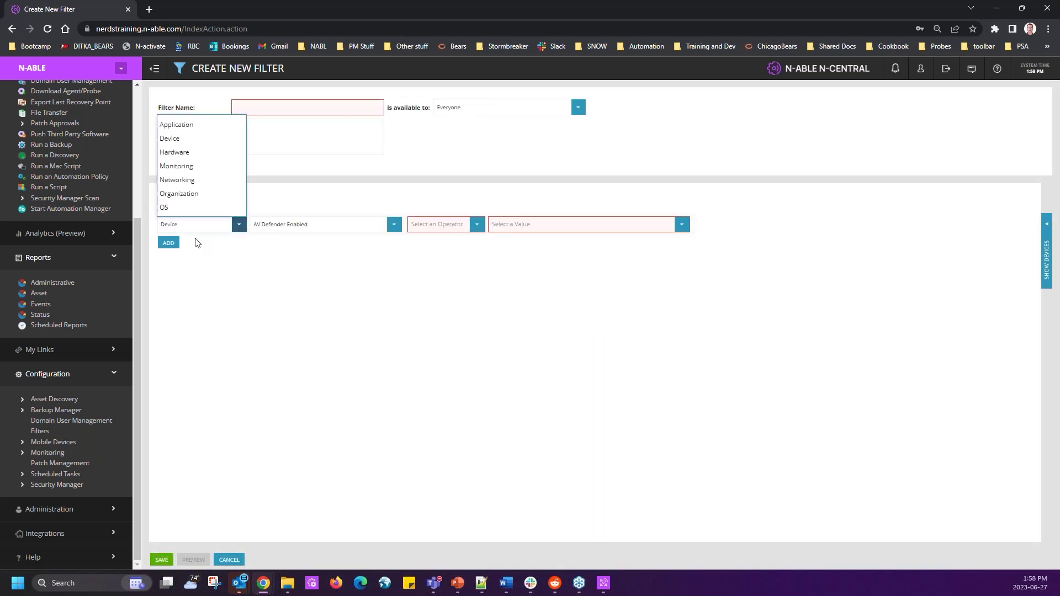
left_click(183, 138)
Make the first condition Class EQUAL TO Laptop - Windows.
left_click(393, 224)
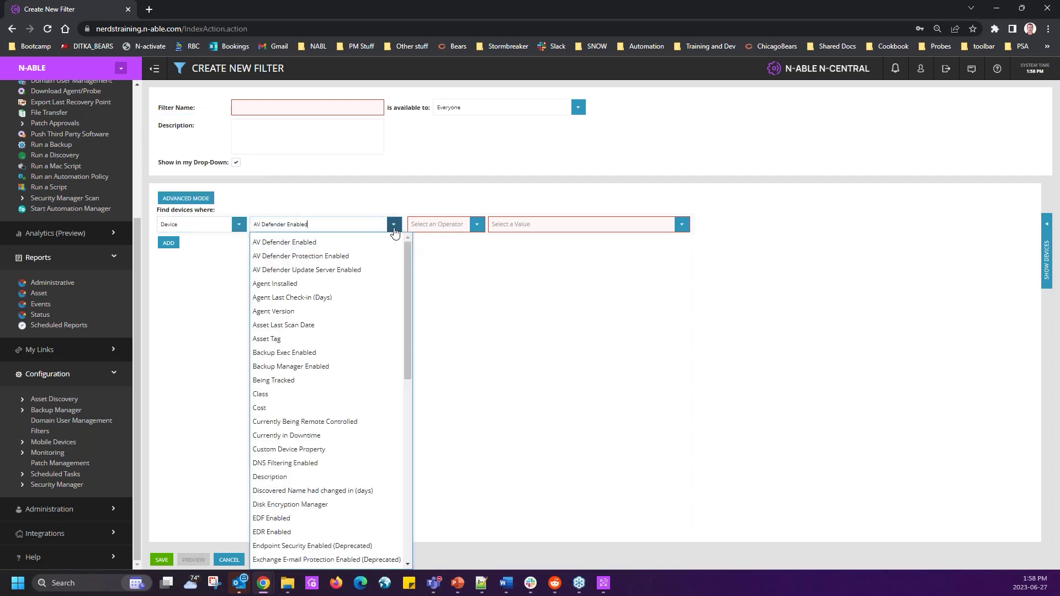
left_click(309, 393)
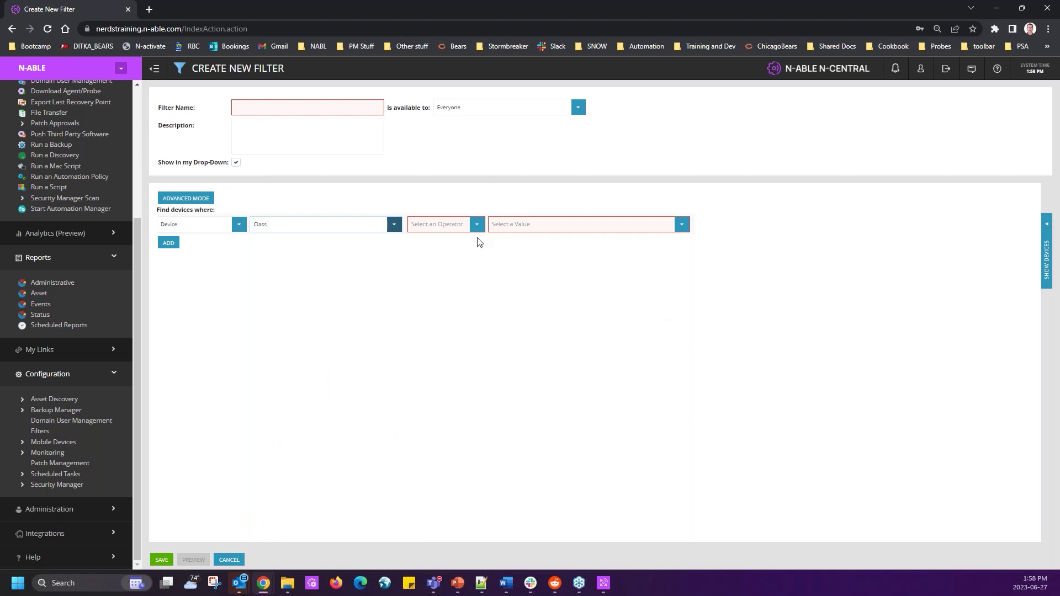
left_click(477, 225)
left_click(436, 241)
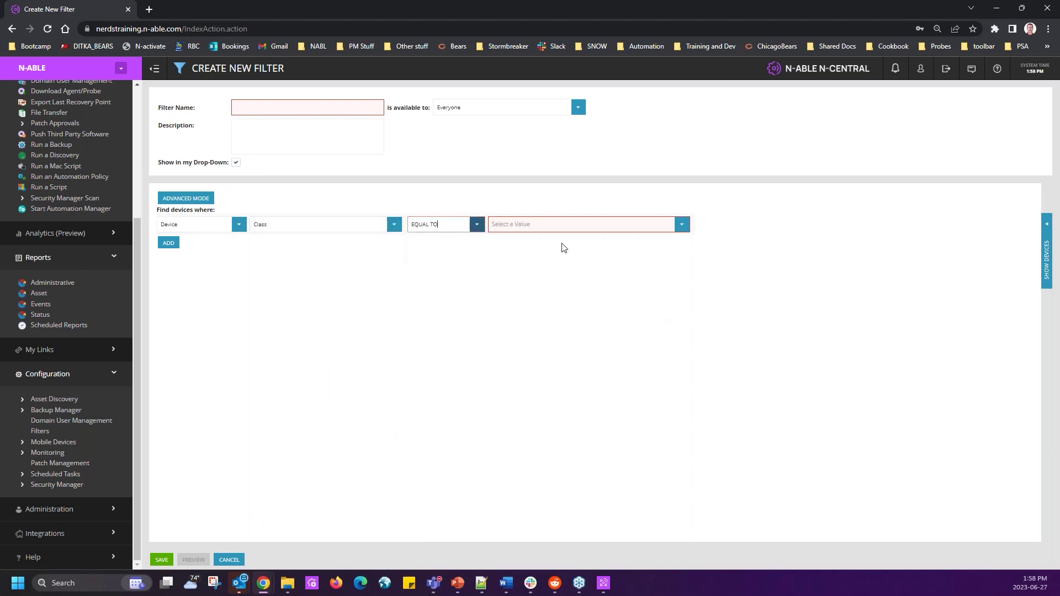
left_click(682, 225)
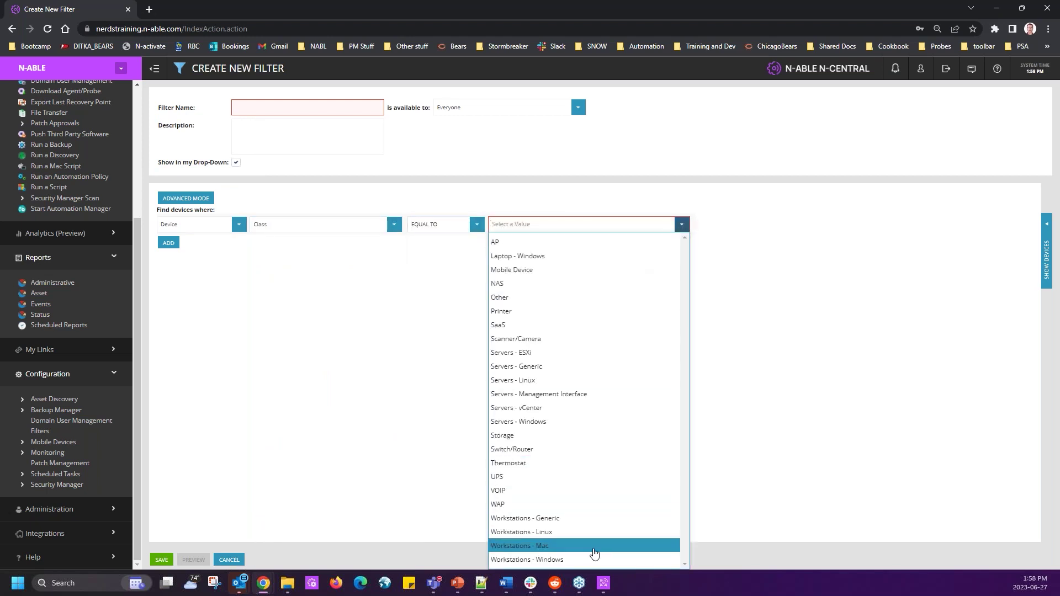
mouse_move(506, 582)
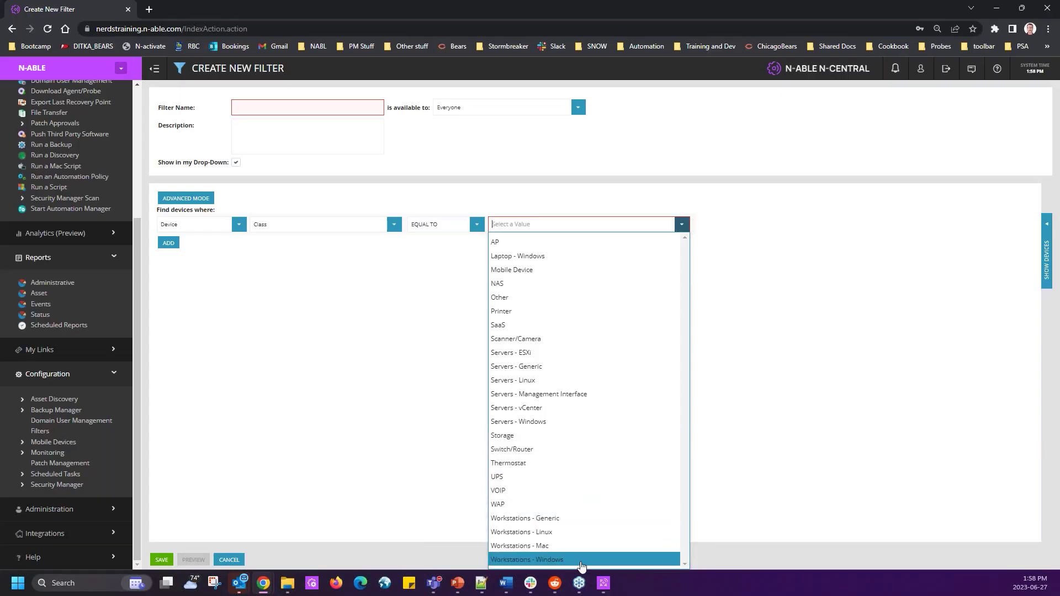
left_click(530, 257)
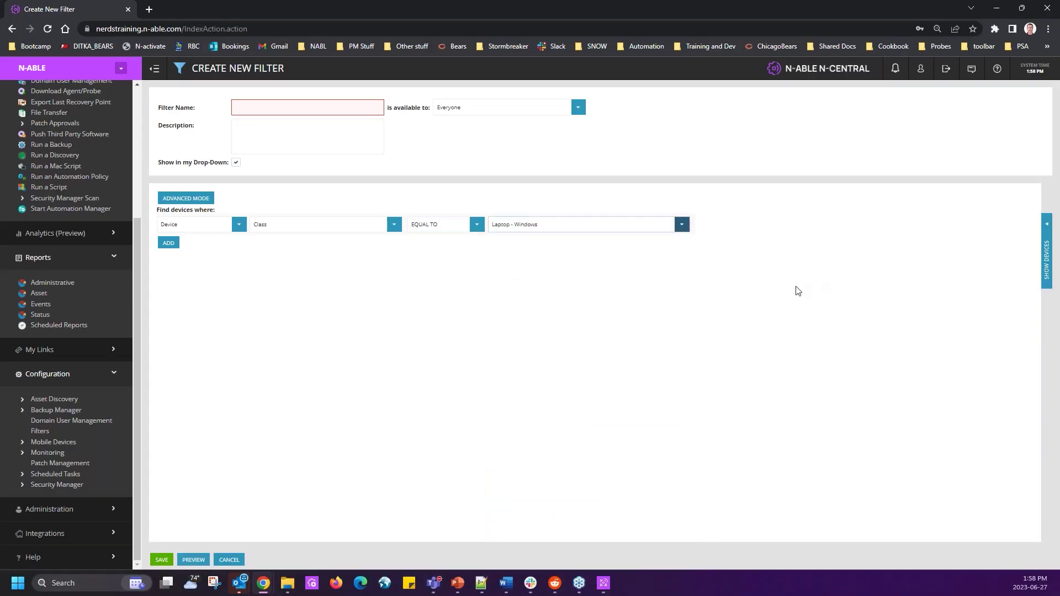
Add an empty second 'and' condition row to the filter.
left_click(169, 243)
left_click(239, 260)
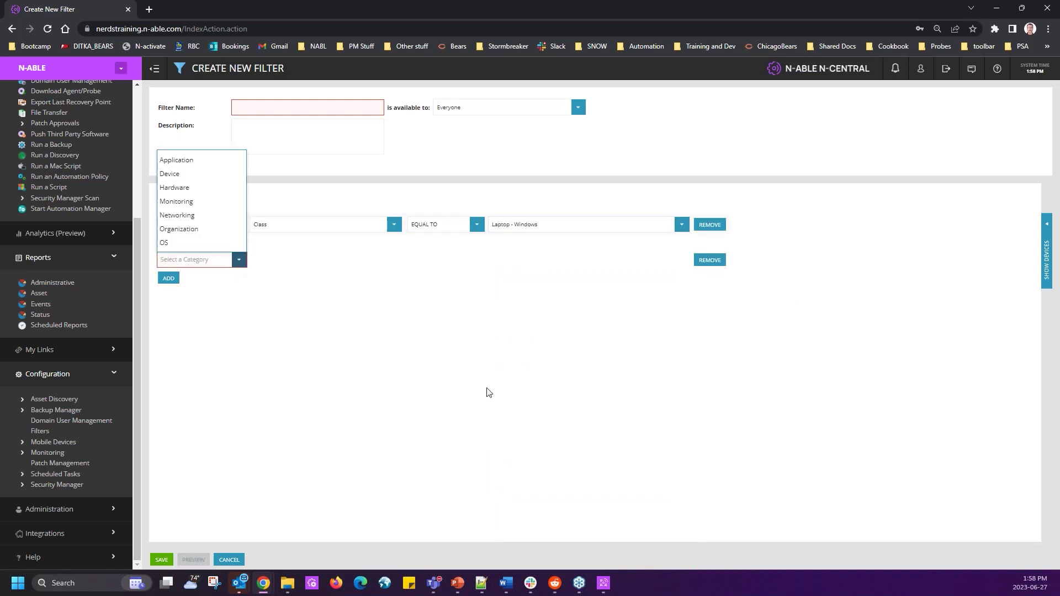
mouse_move(457, 584)
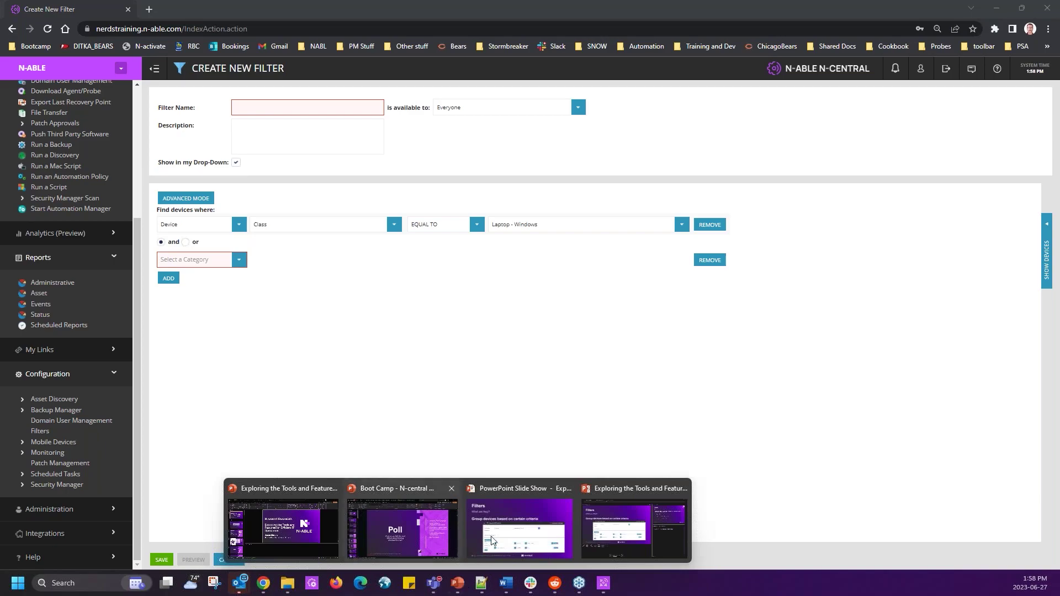
left_click(403, 524)
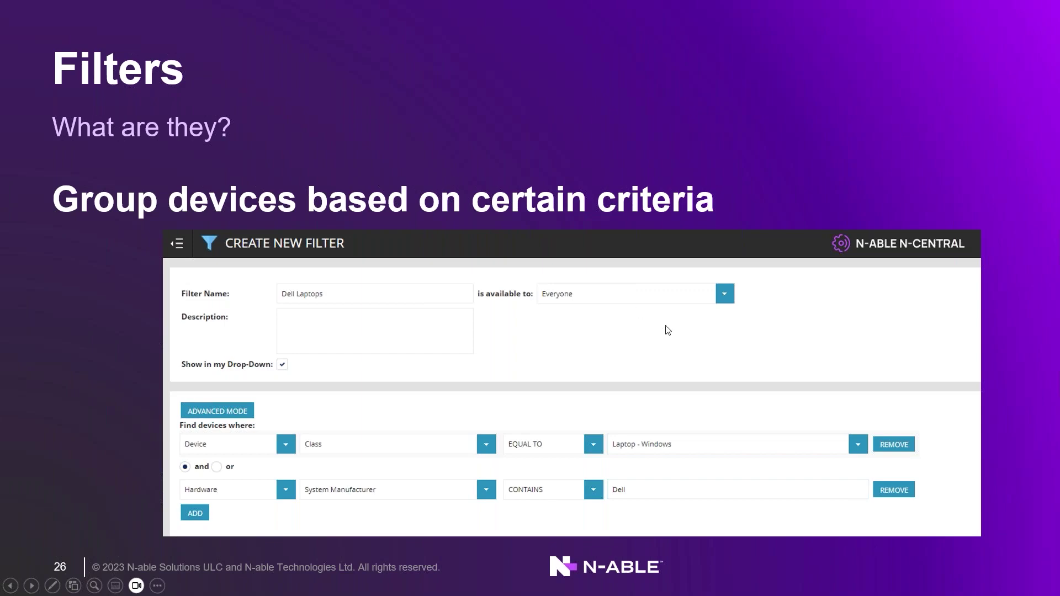
key("alt+Tab")
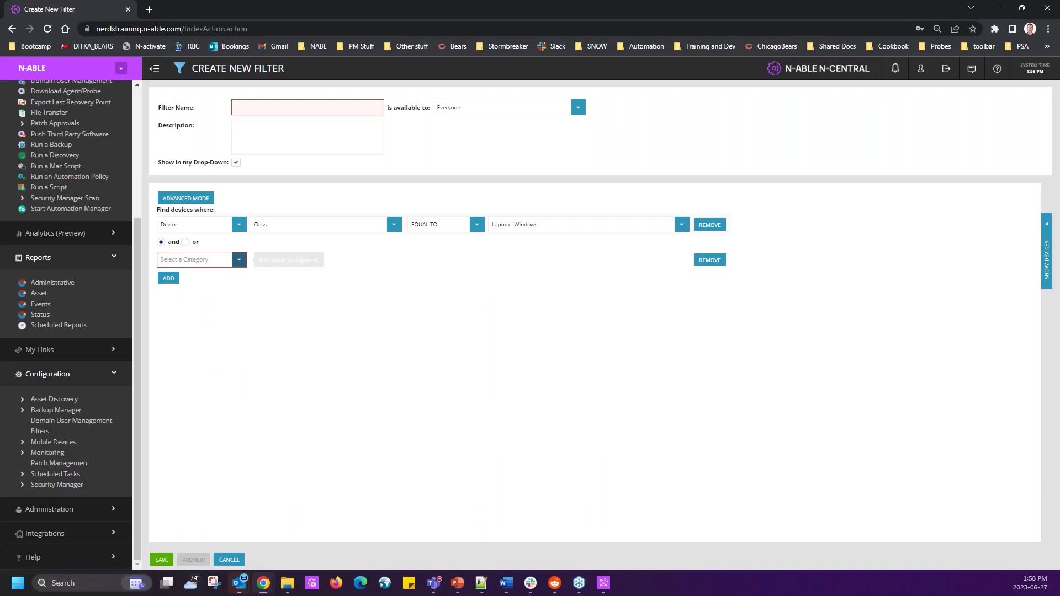
left_click(241, 265)
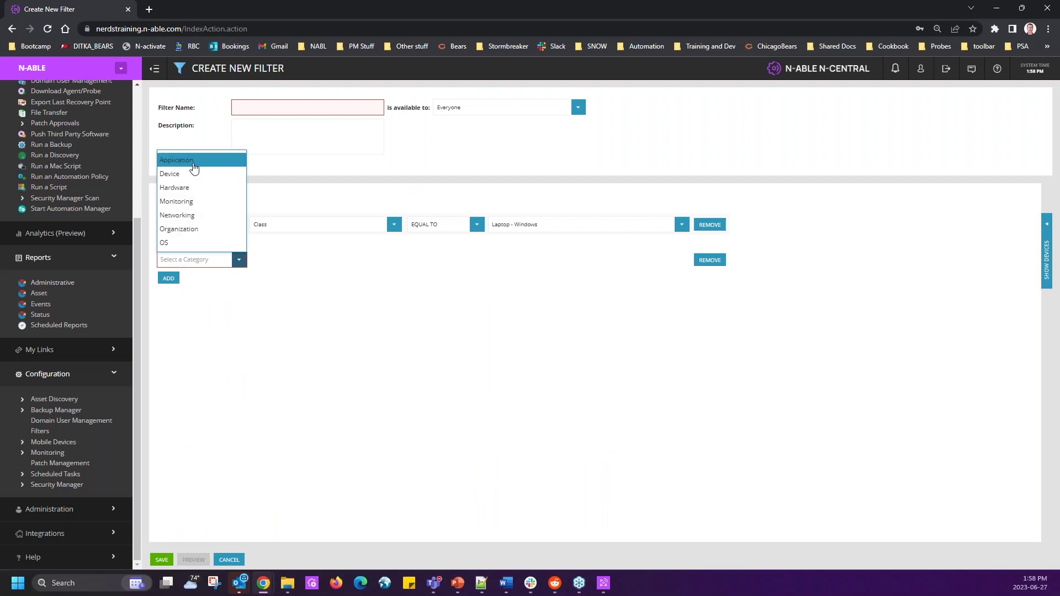
left_click(532, 321)
mouse_move(464, 586)
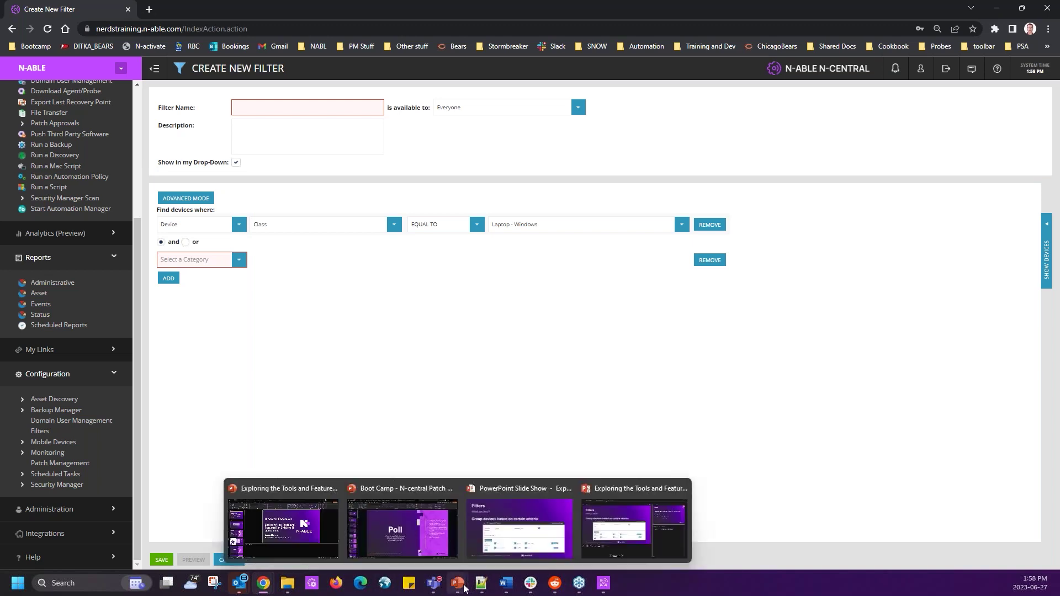
left_click(475, 538)
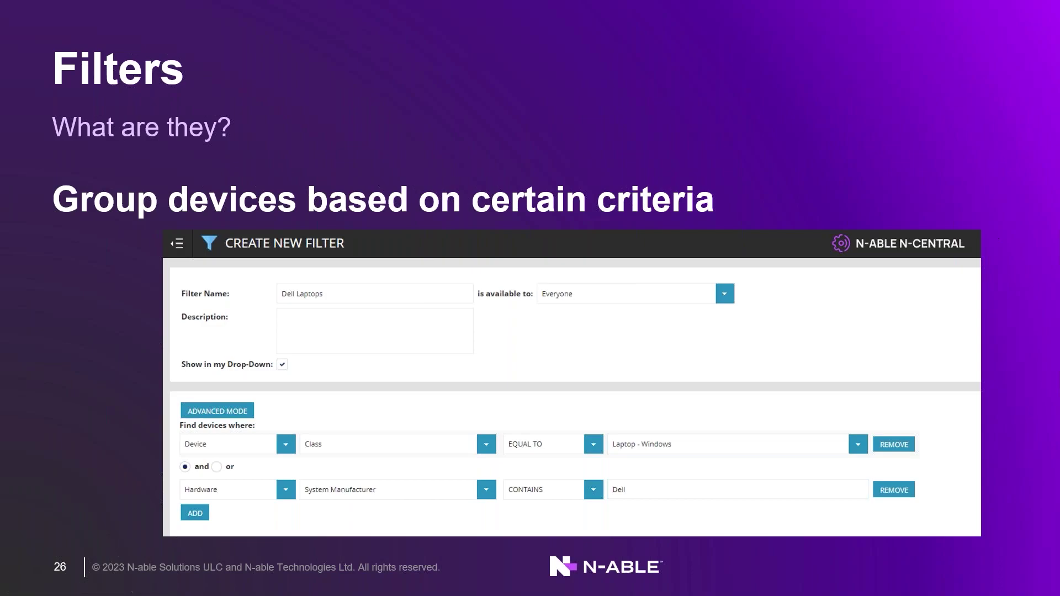
key("alt+Tab")
left_click(239, 259)
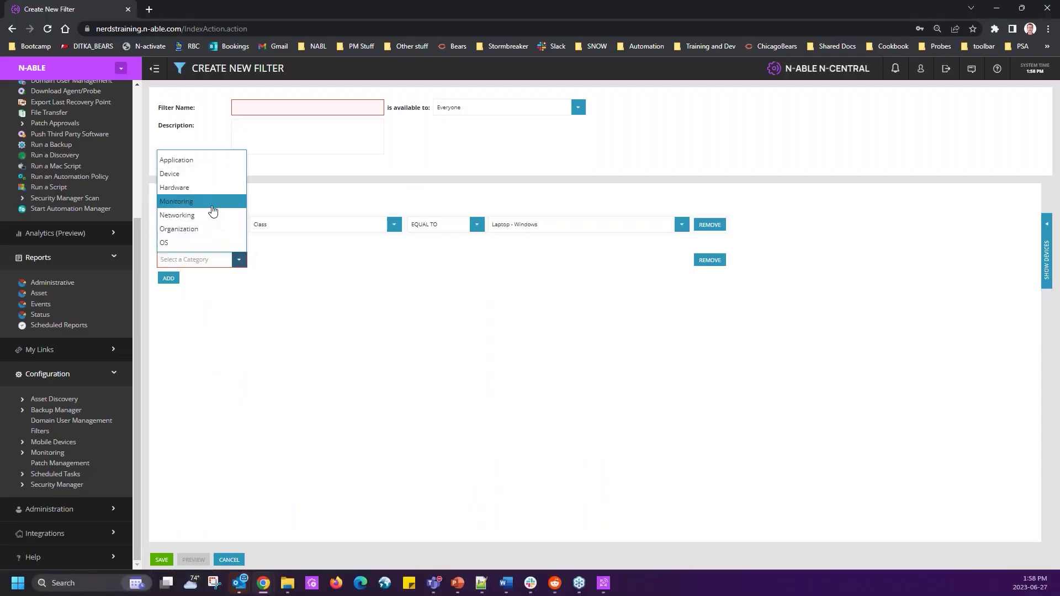
Set the second condition to Hardware System Manufacturer CONTAINS Dell.
left_click(213, 188)
left_click(390, 259)
scroll(329, 466, "down", 10)
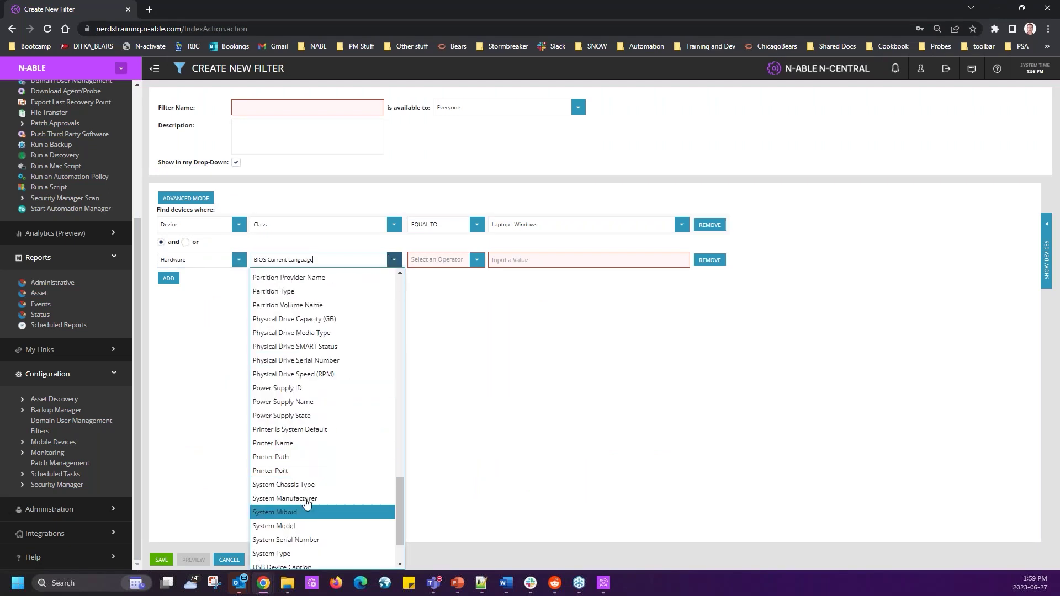
left_click(306, 499)
left_click(476, 263)
left_click(478, 267)
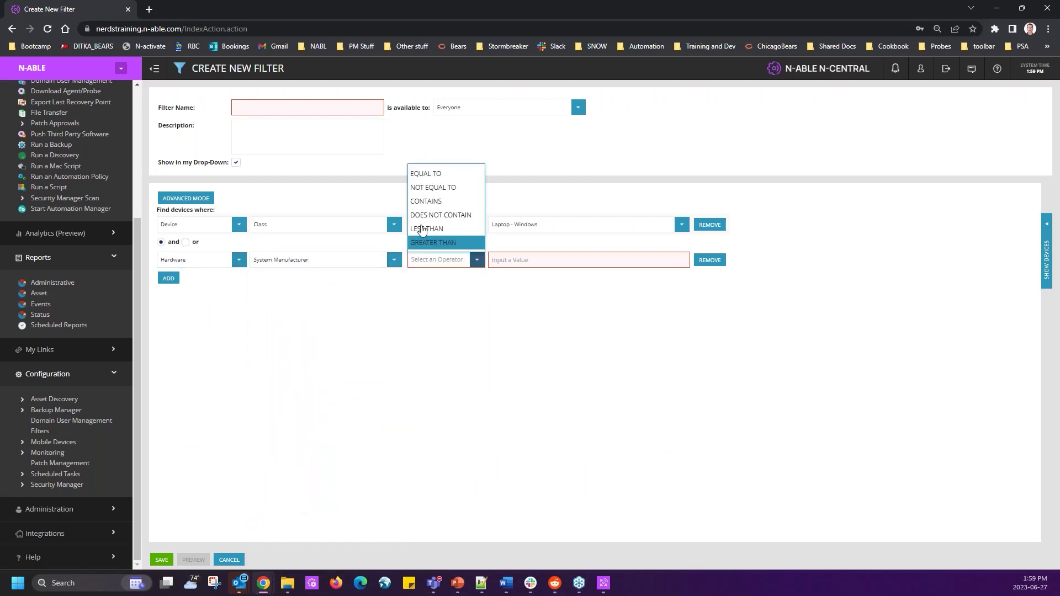
left_click(434, 199)
left_click(535, 264)
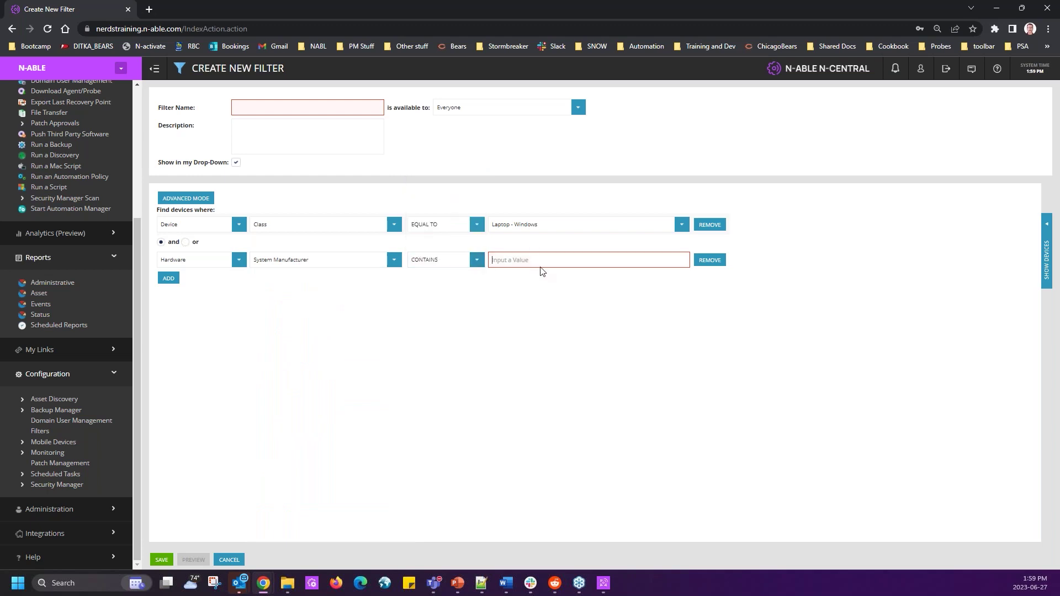
type("Dell")
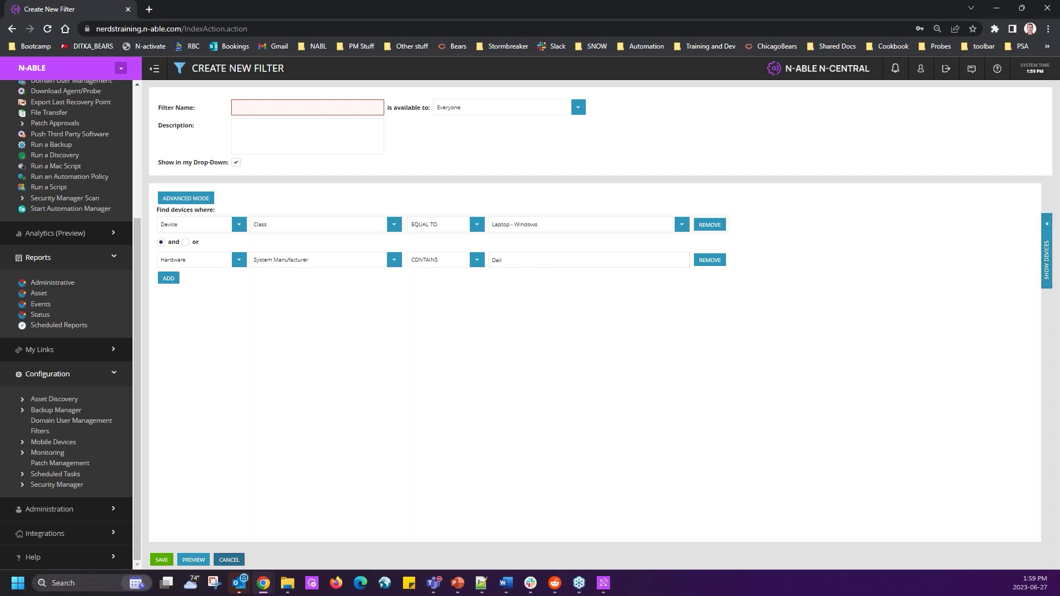
Preview the matching devices, then switch the manufacturer operator to DOES NOT CONTAIN and preview again.
left_click(193, 560)
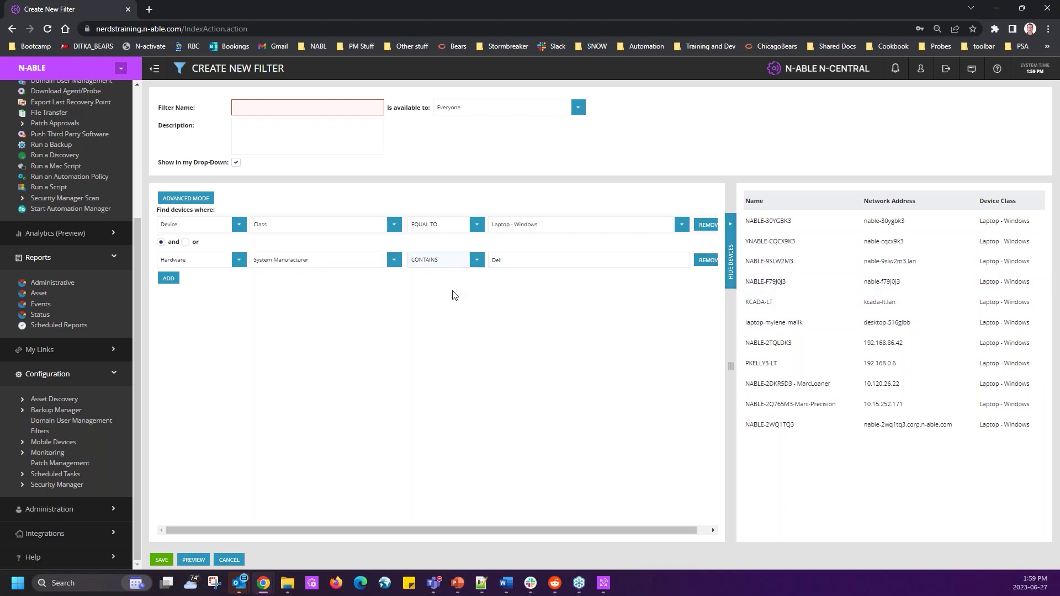
left_click(476, 266)
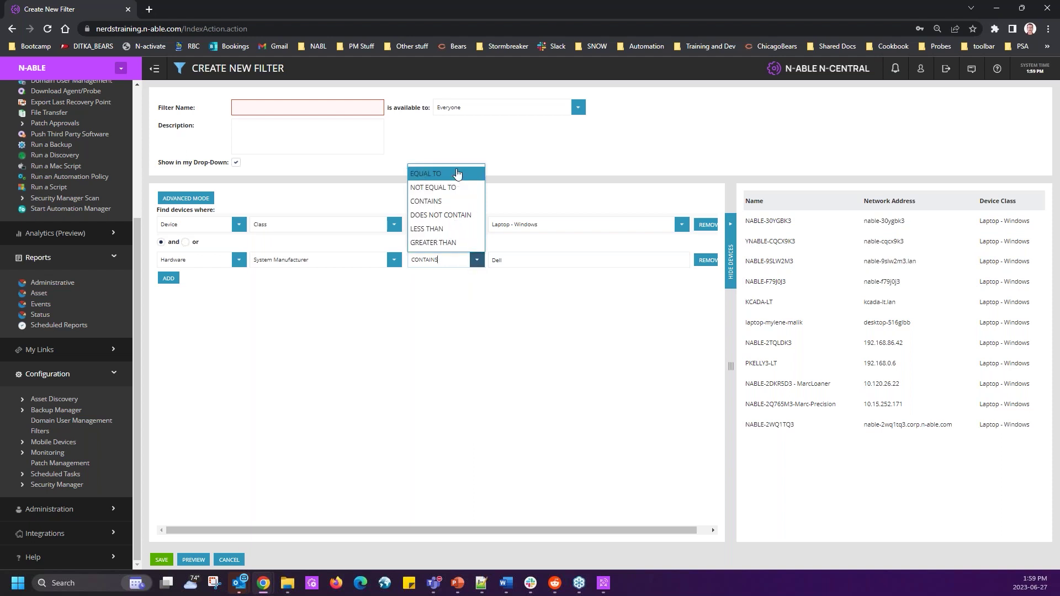
left_click(448, 215)
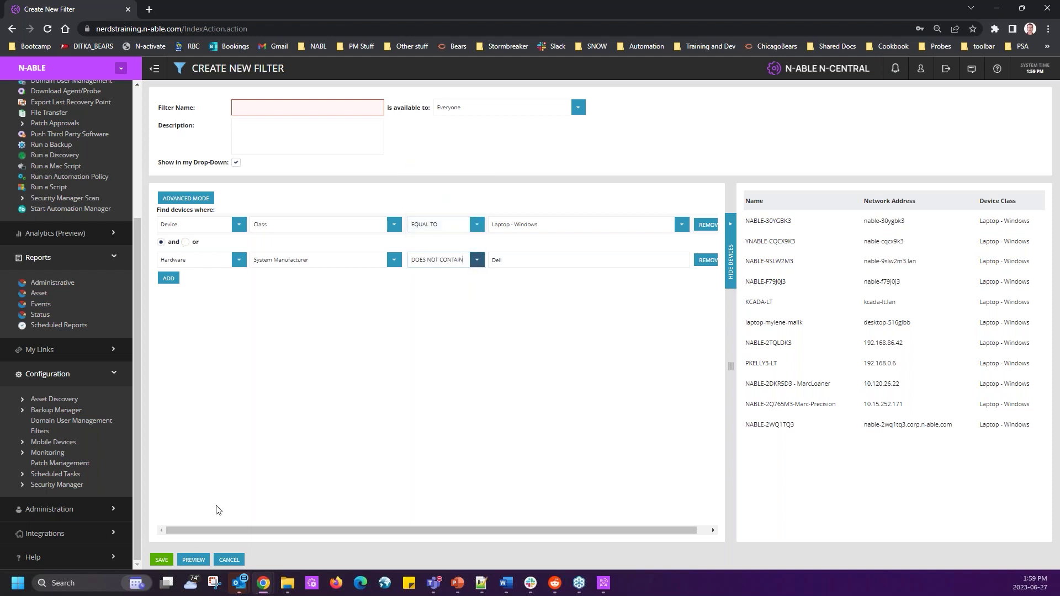
left_click(193, 559)
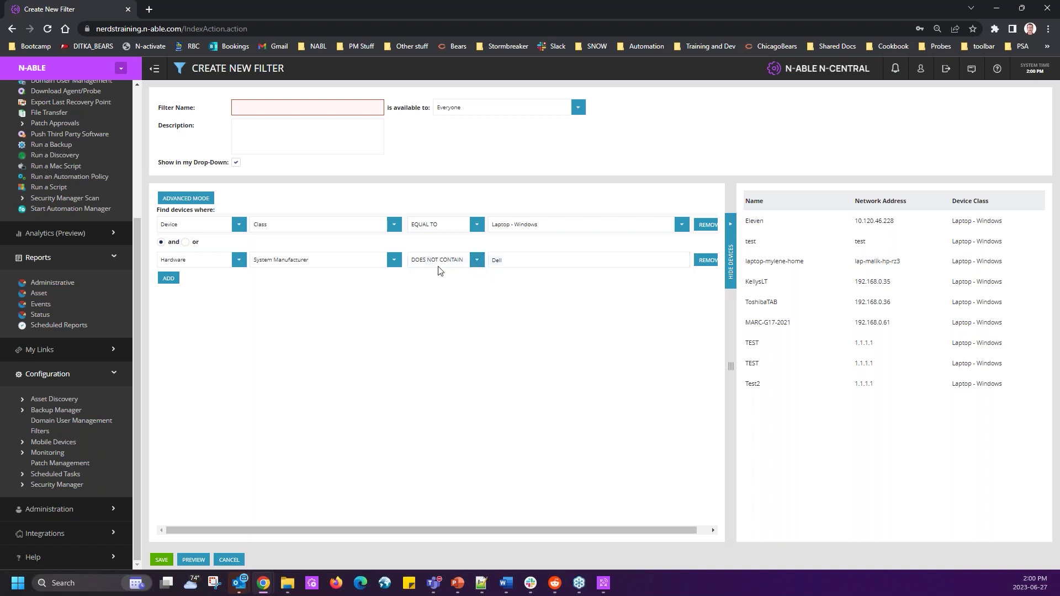
Set the manufacturer operator back to CONTAINS and select the Dell value.
left_click(476, 261)
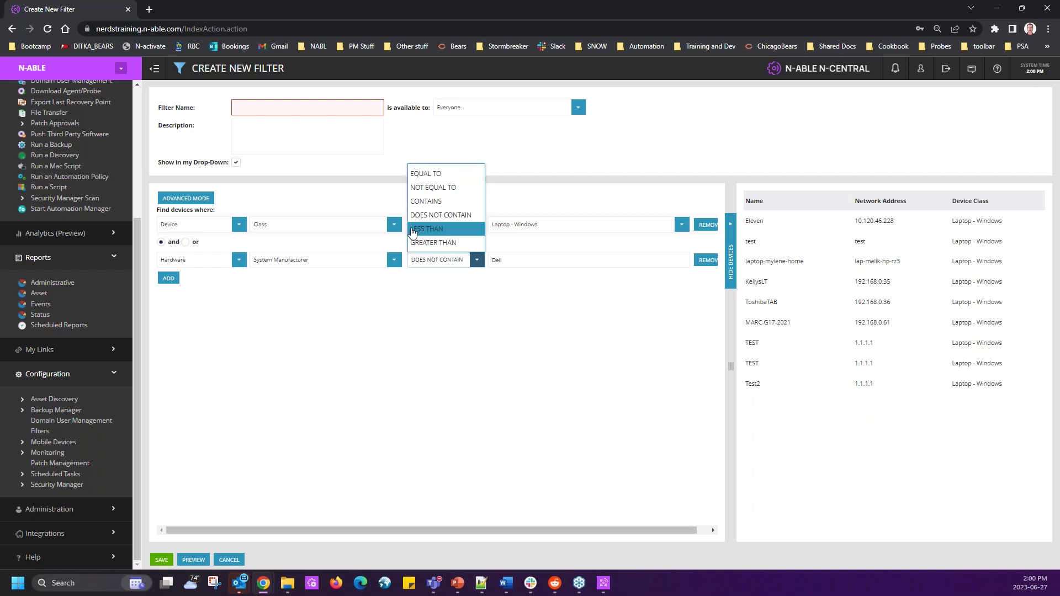
left_click(426, 202)
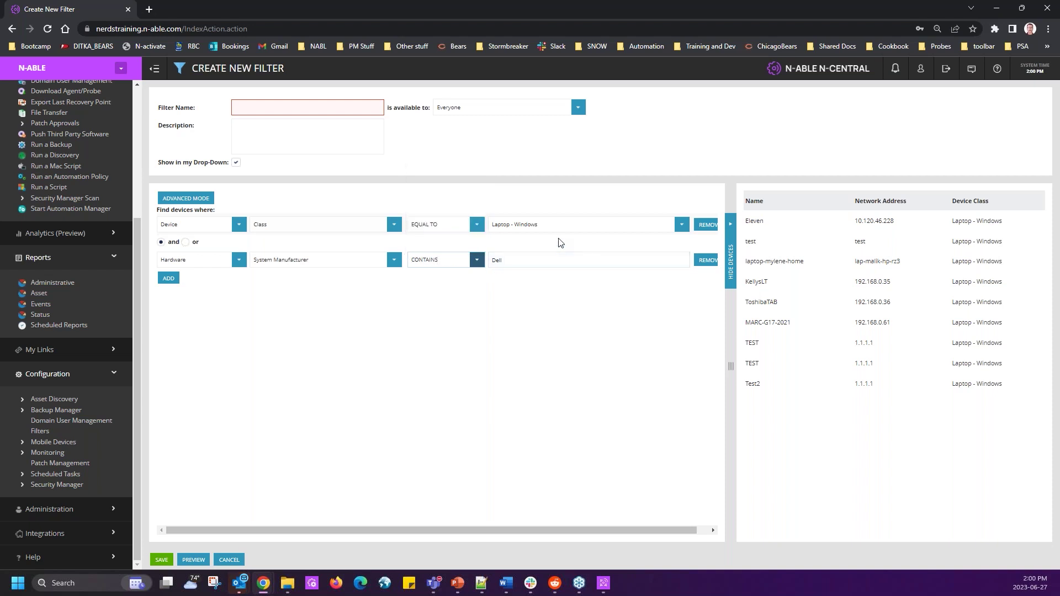
left_click(554, 256)
double_click(518, 258)
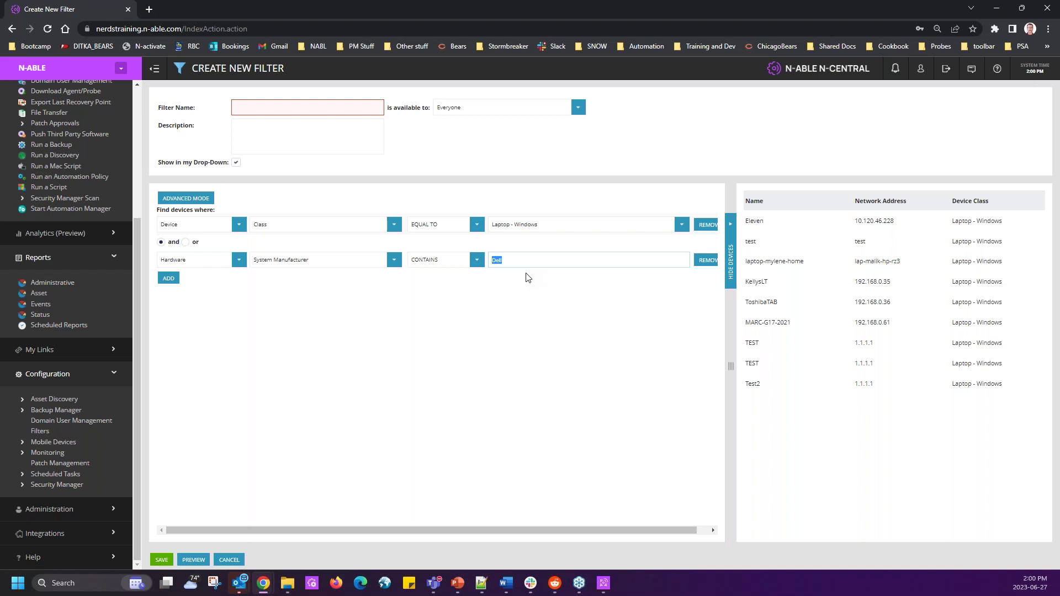
Try wrapping Dell in quotes, then clear the manufacturer value.
left_click(509, 260)
key("Home")
type("\"")
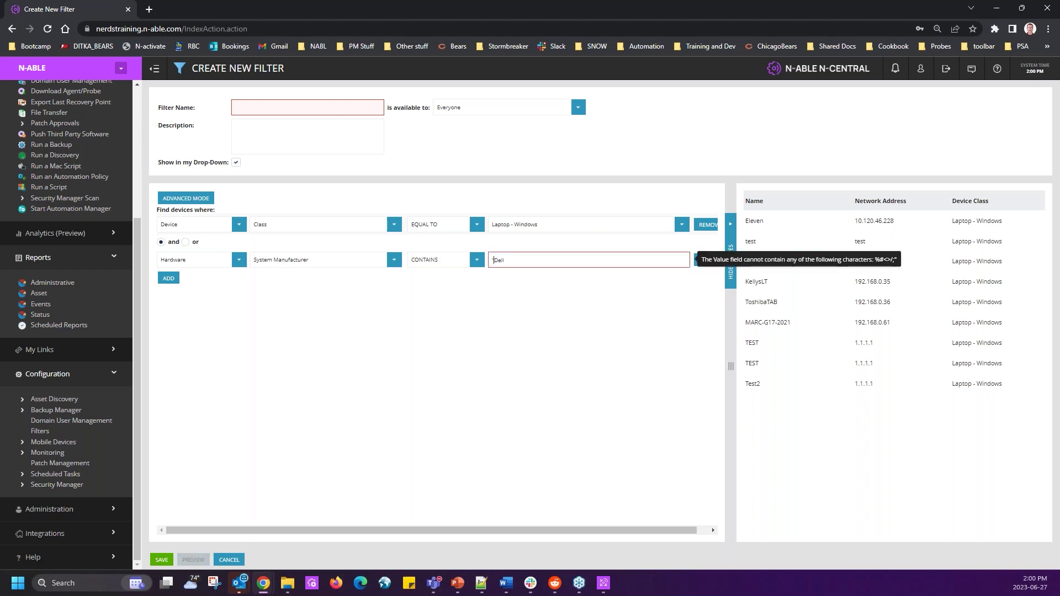
key("End")
type("\"")
key("BackSpace")
key("BackSpace")
key("BackSpace")
key("BackSpace")
key("BackSpace")
key("BackSpace")
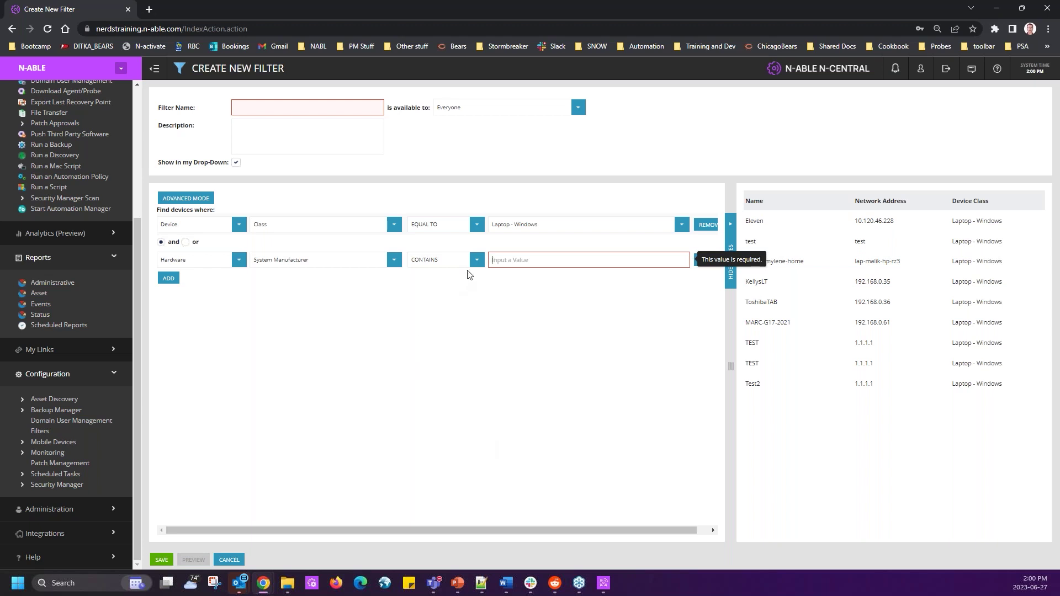
Change the manufacturer condition to EQUAL TO Dell.
left_click(477, 259)
left_click(425, 174)
left_click(527, 260)
type("Dell")
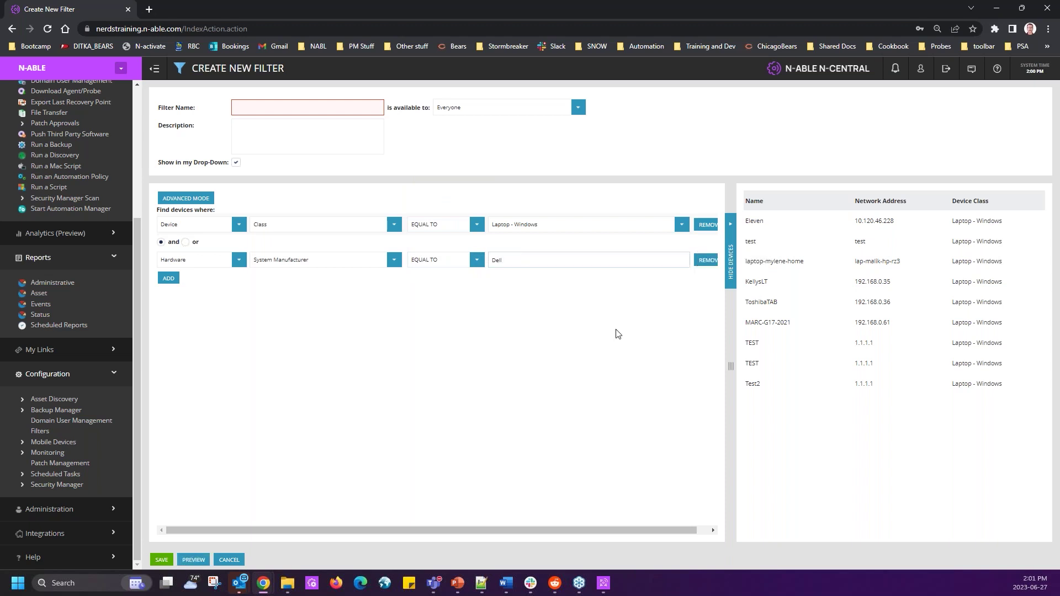
Preview the matches, finding no Dell Windows laptops, and switch the filter to advanced mode.
left_click(196, 561)
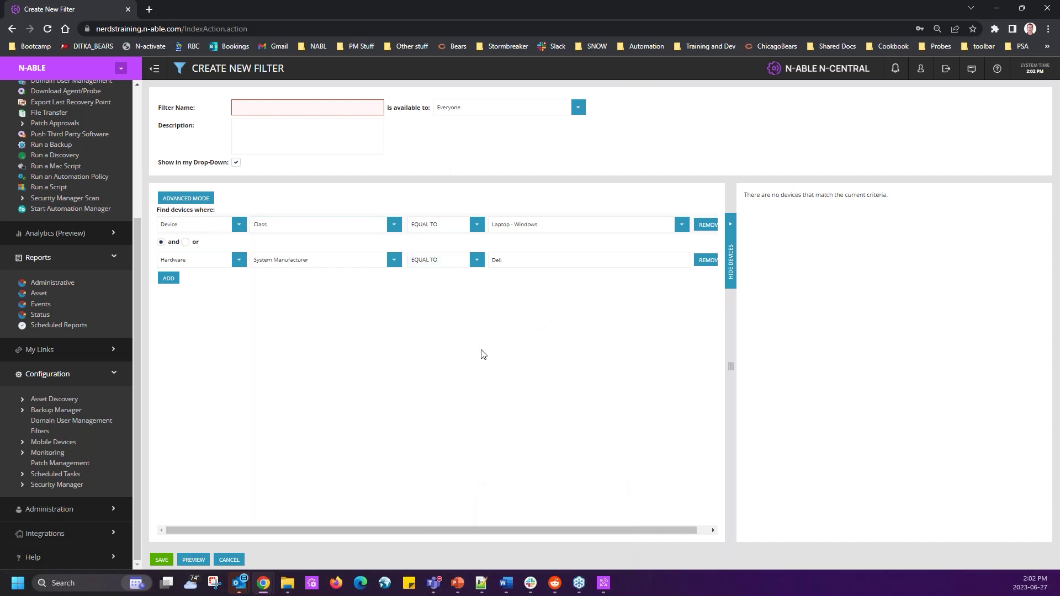
left_click(186, 198)
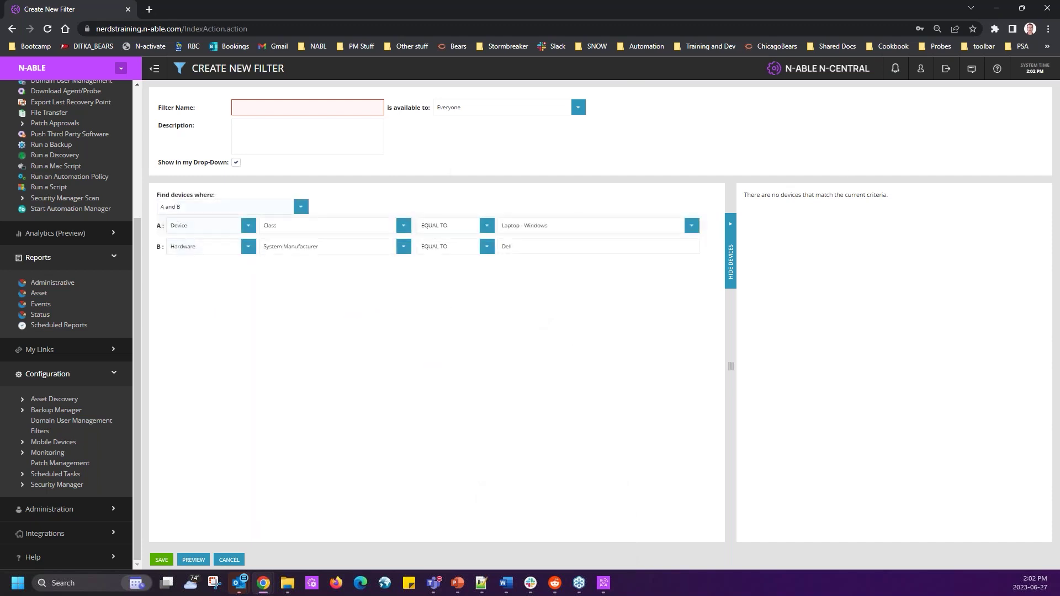
Use Custom Expression 'A and B or D and E' and generate its condition rows.
left_click(301, 207)
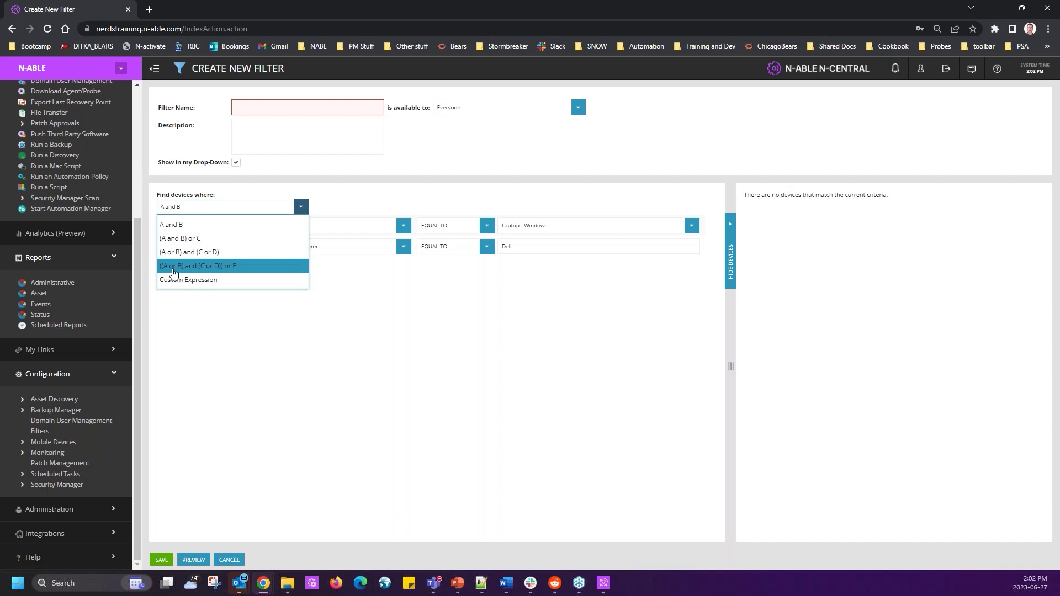
left_click(242, 280)
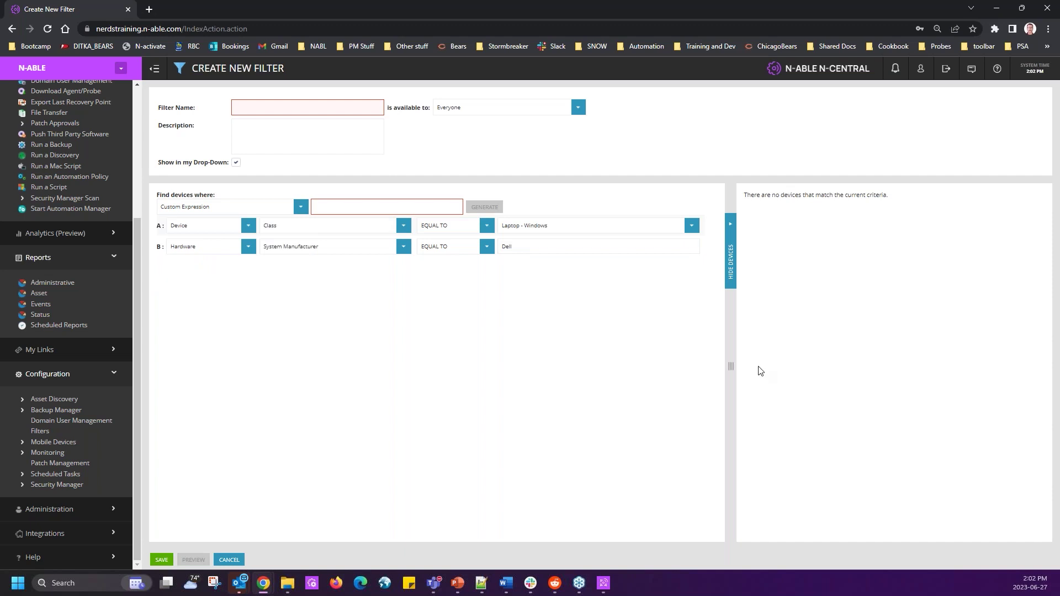
type("and")
key("BackSpace")
key("BackSpace")
key("BackSpace")
type("A and B or D and")
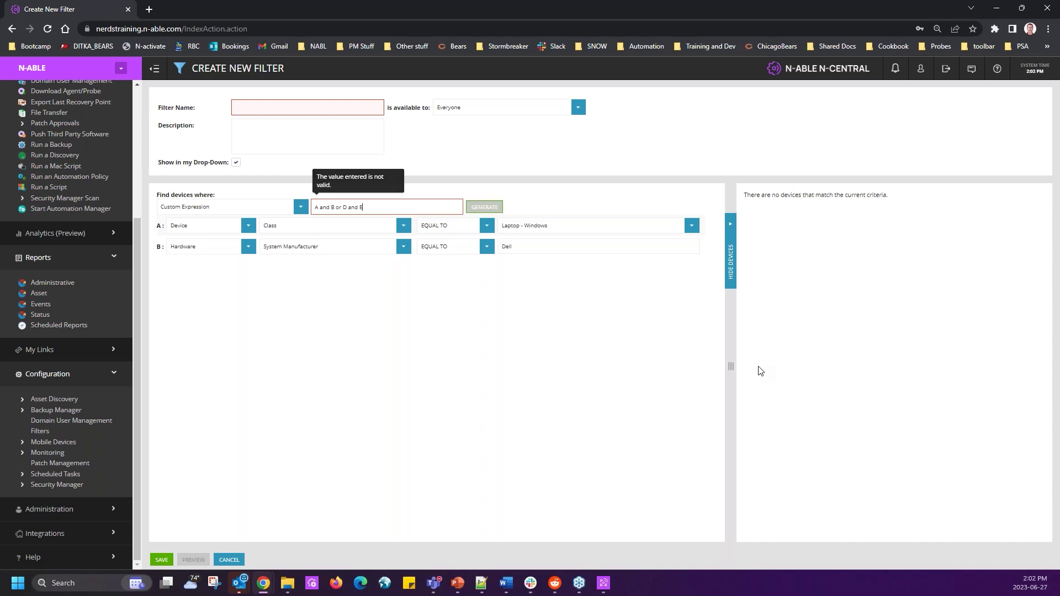
type(" E")
left_click(484, 208)
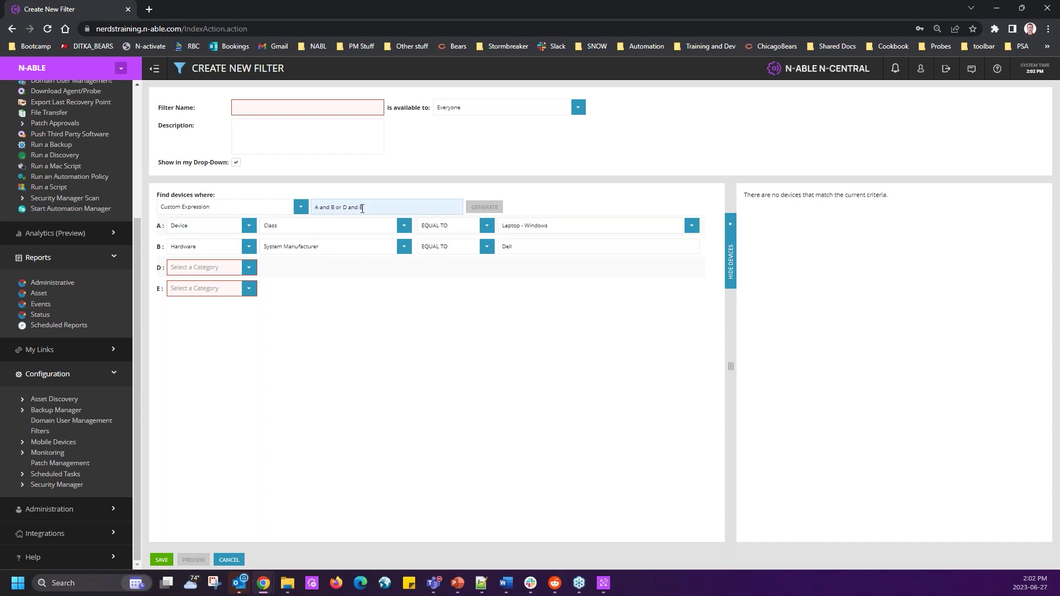
Change condition A's category to OS, then cancel the unsaved filter.
left_click(339, 208)
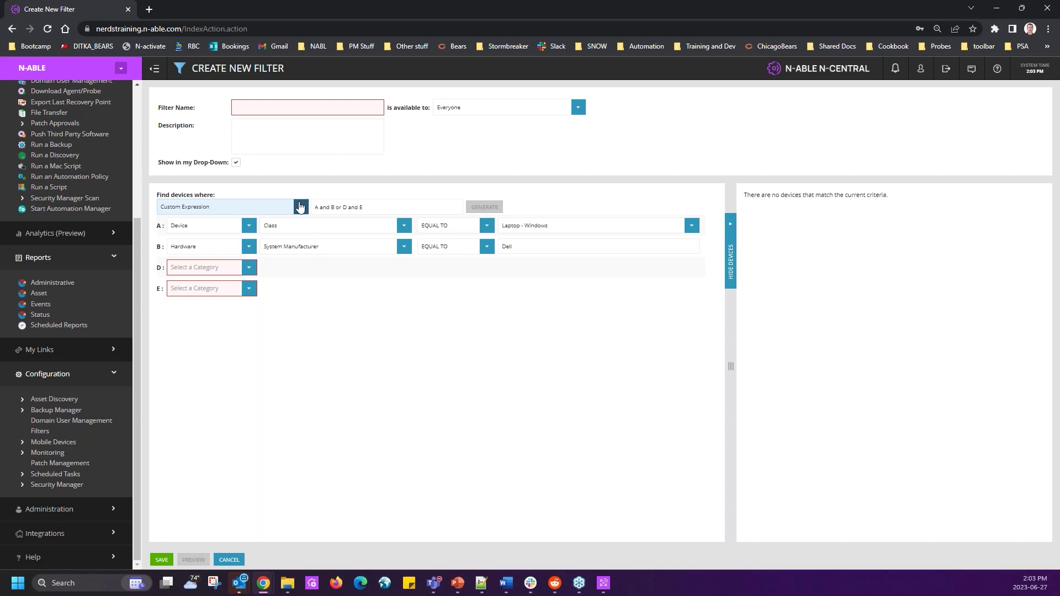
left_click(249, 225)
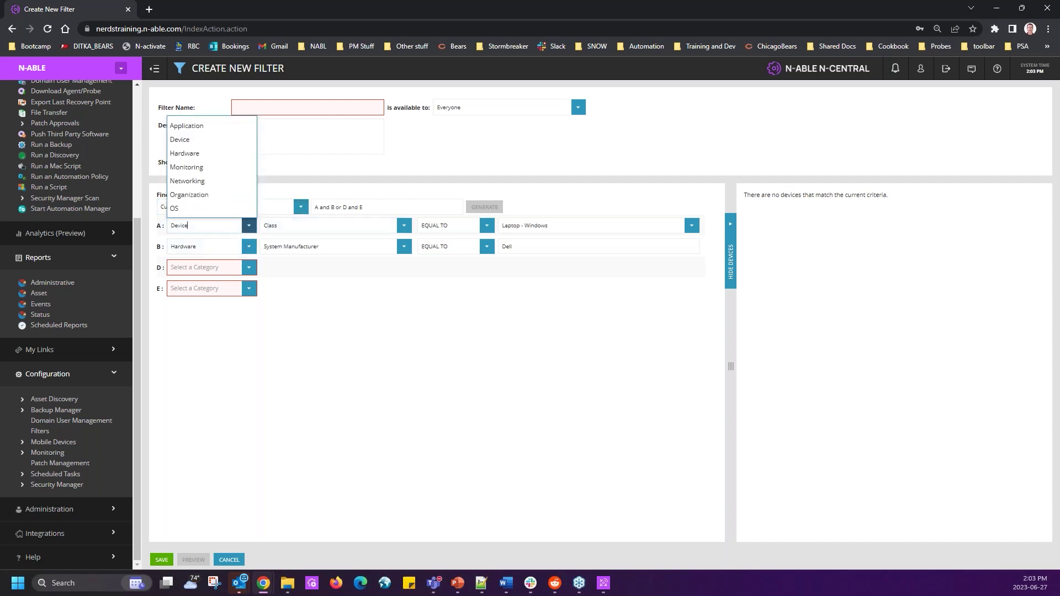
left_click(192, 209)
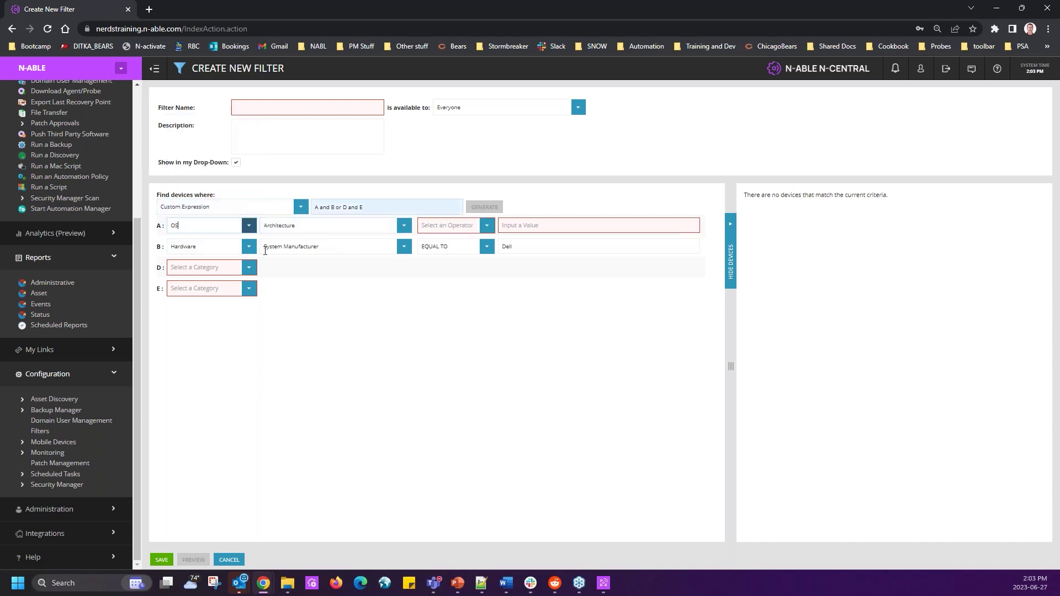
left_click(229, 560)
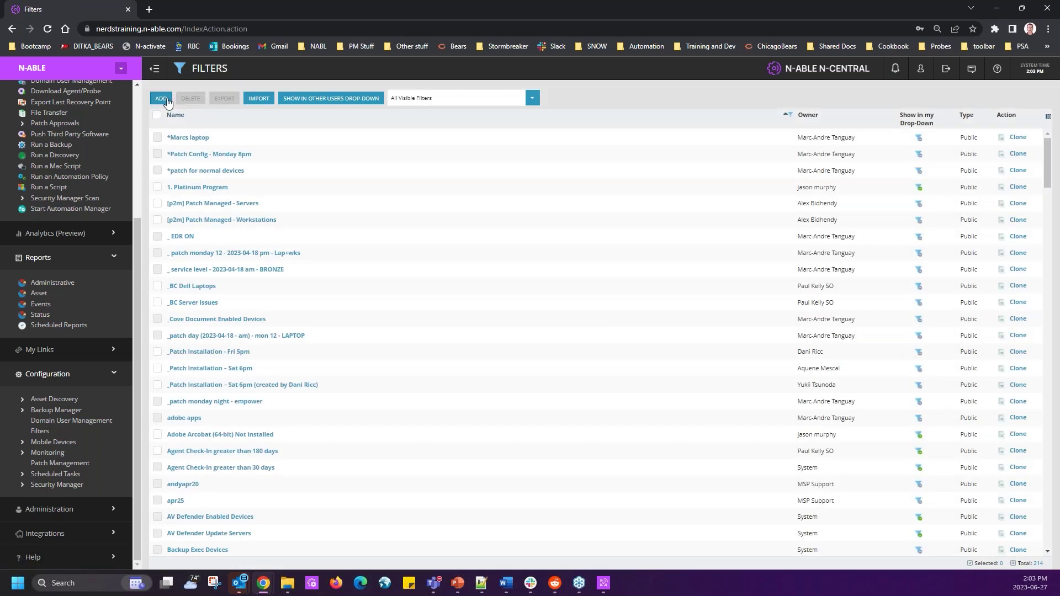
Start another new filter, trying Organization, then OS Operating System EQUAL TO.
left_click(161, 99)
left_click(239, 224)
left_click(229, 194)
left_click(239, 224)
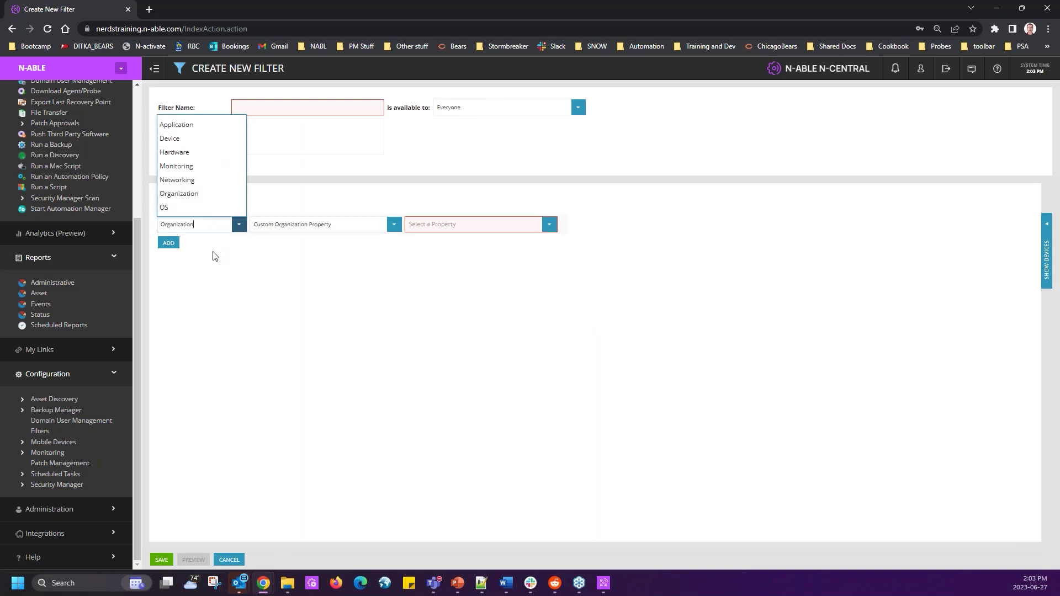
left_click(190, 207)
left_click(394, 224)
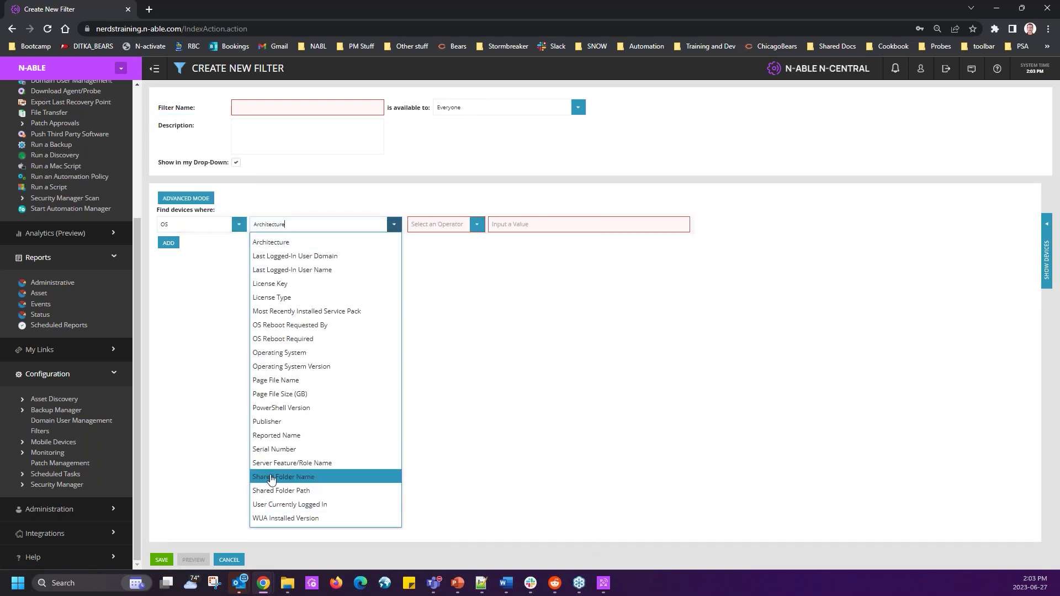
left_click(284, 352)
left_click(476, 224)
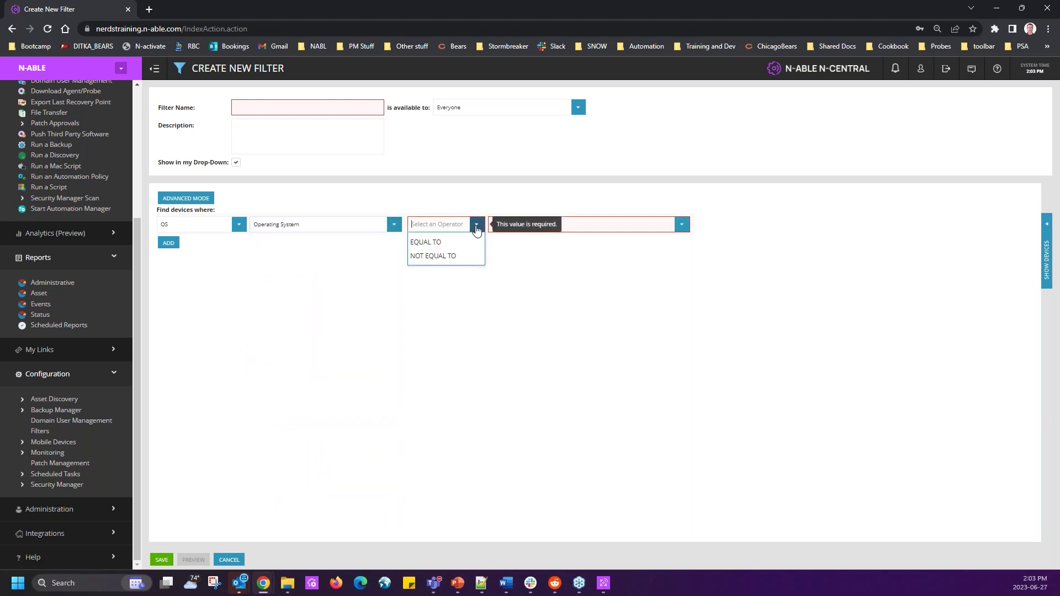
left_click(436, 238)
Browse the operating system values without choosing one, then switch the category to Device.
left_click(680, 224)
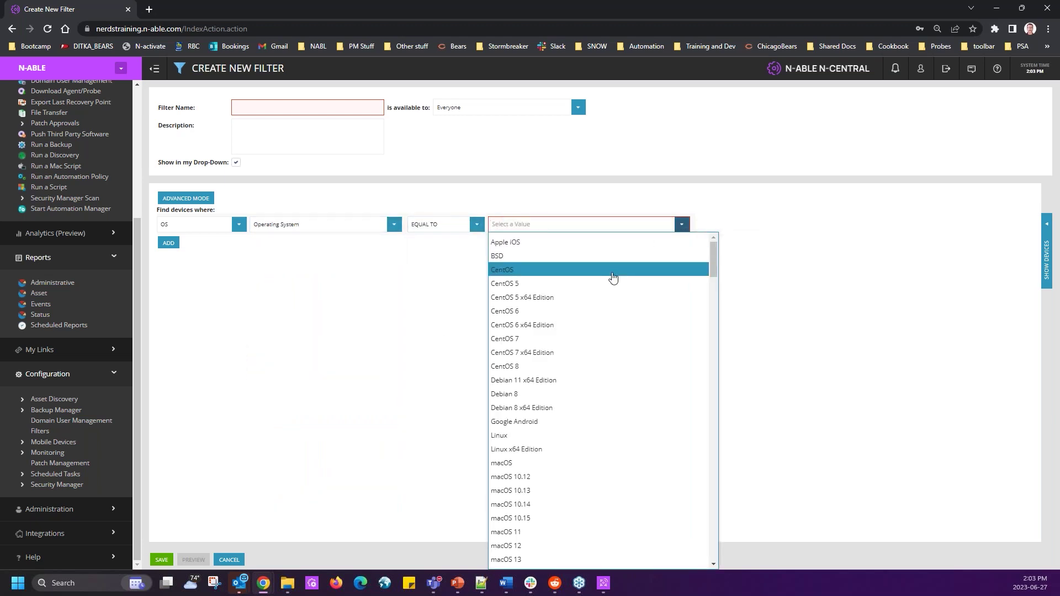
scroll(612, 276, "down", 10)
scroll(616, 287, "down", 10)
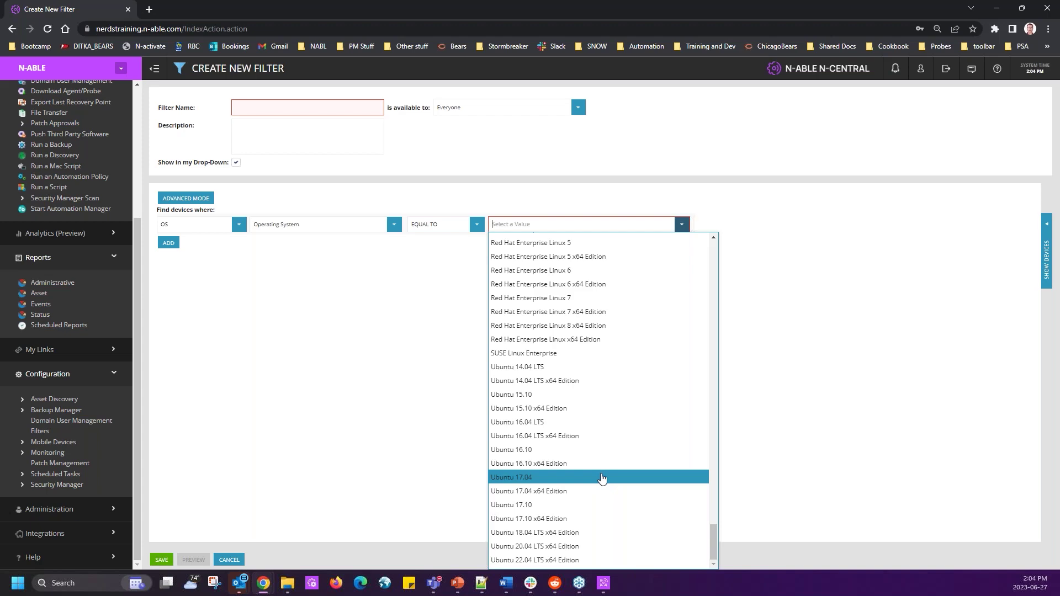
scroll(601, 478, "up", 10)
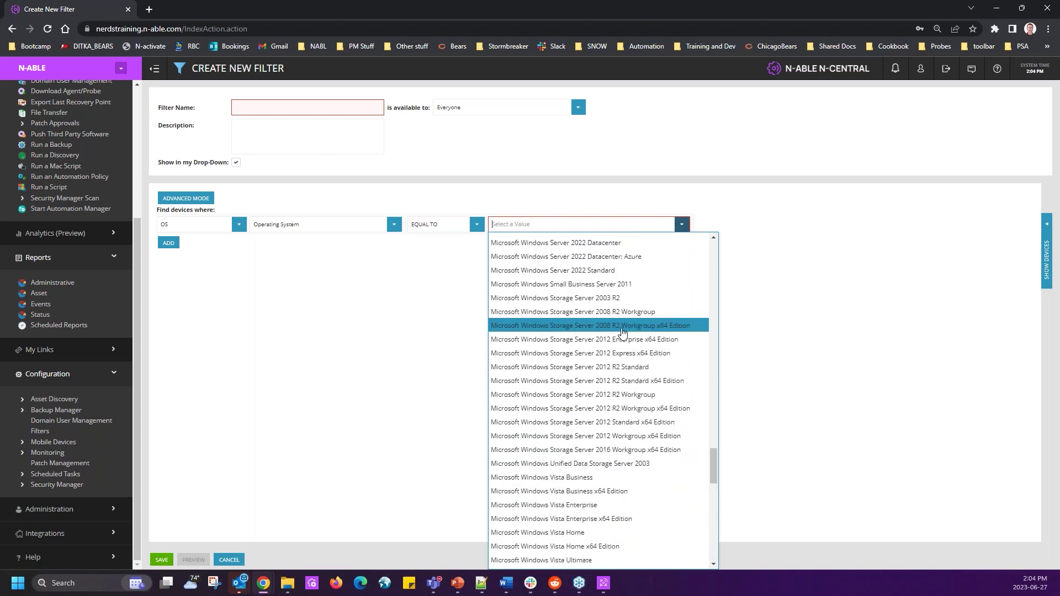
scroll(634, 339, "up", 10)
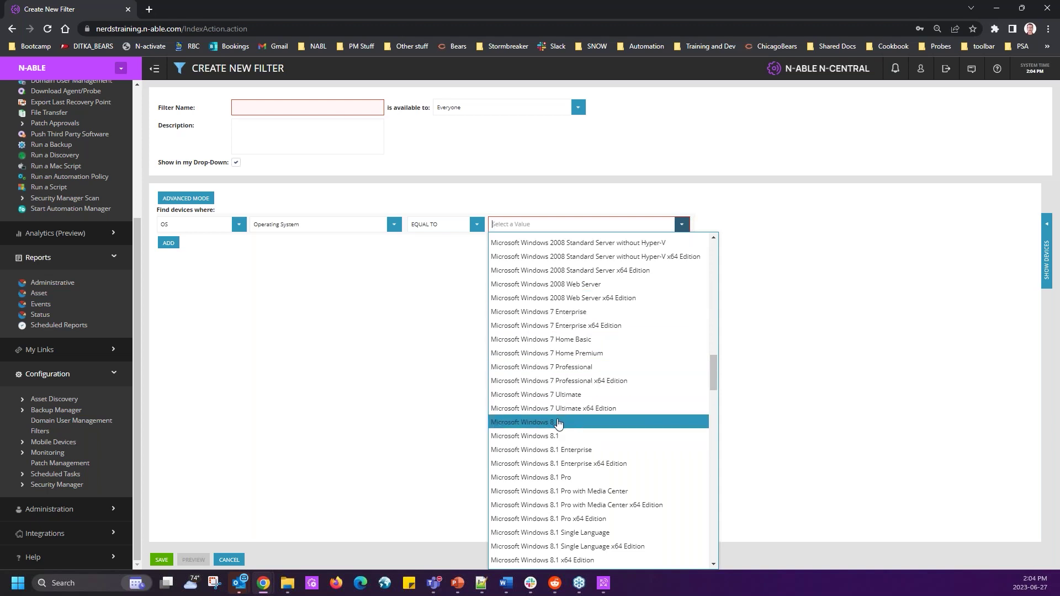
scroll(582, 433, "down", 2)
scroll(591, 331, "down", 5)
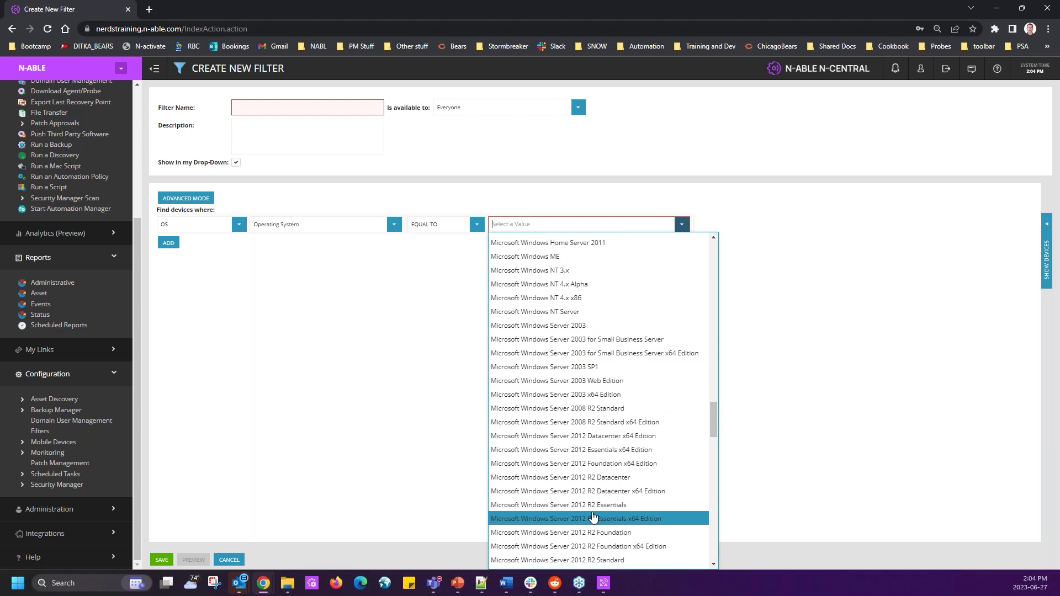
scroll(629, 354, "down", 5)
left_click(984, 303)
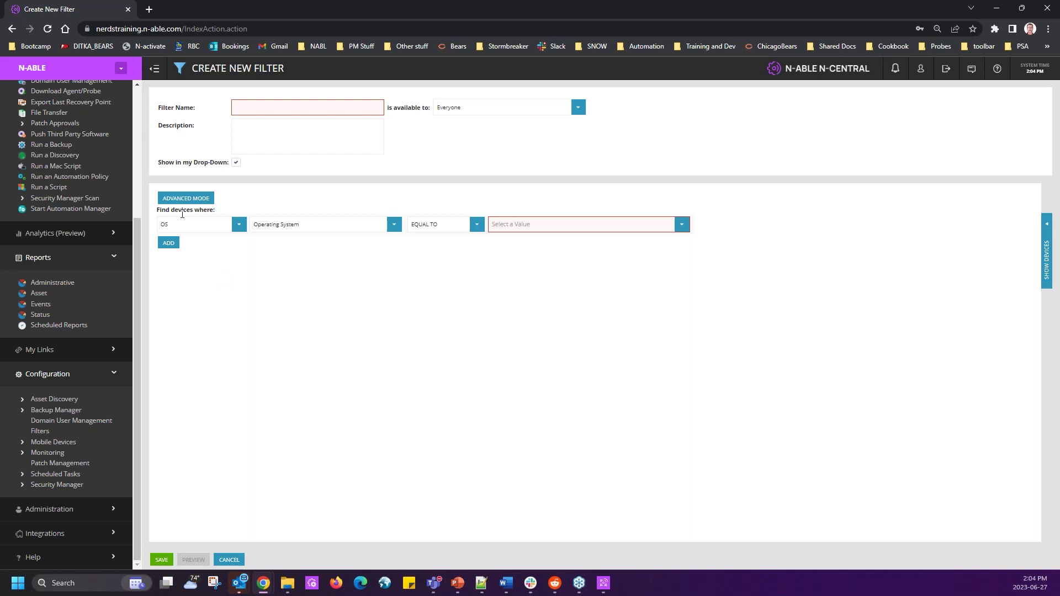
left_click(239, 228)
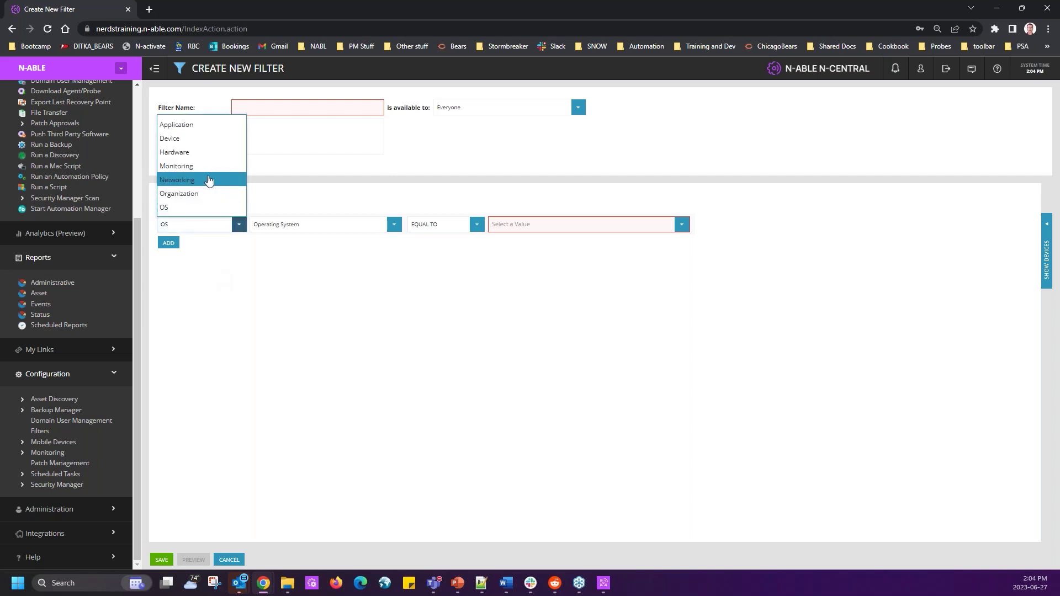
left_click(208, 144)
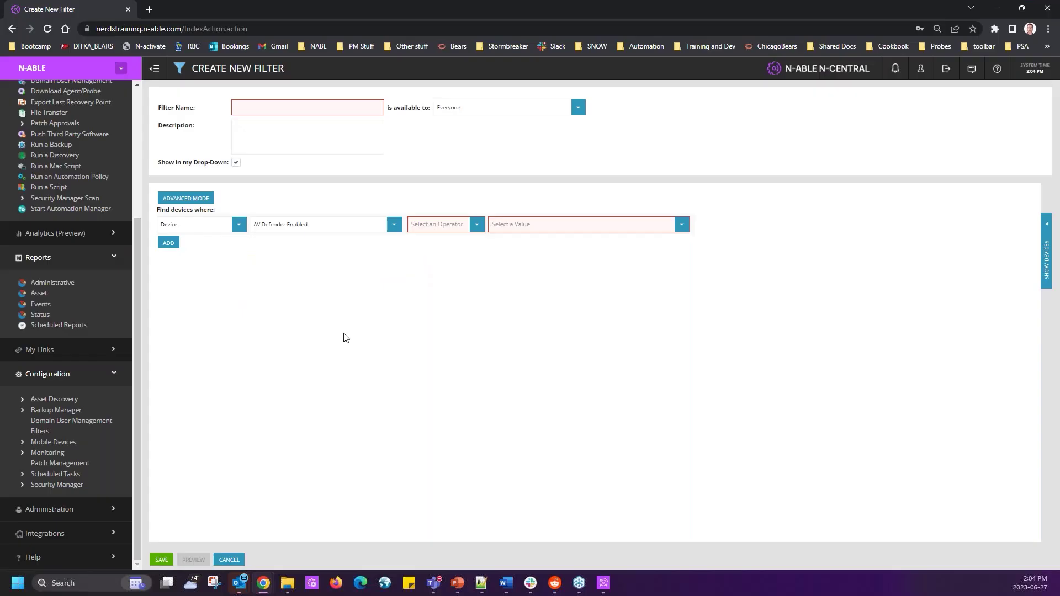
scroll(75, 249, "up", 5)
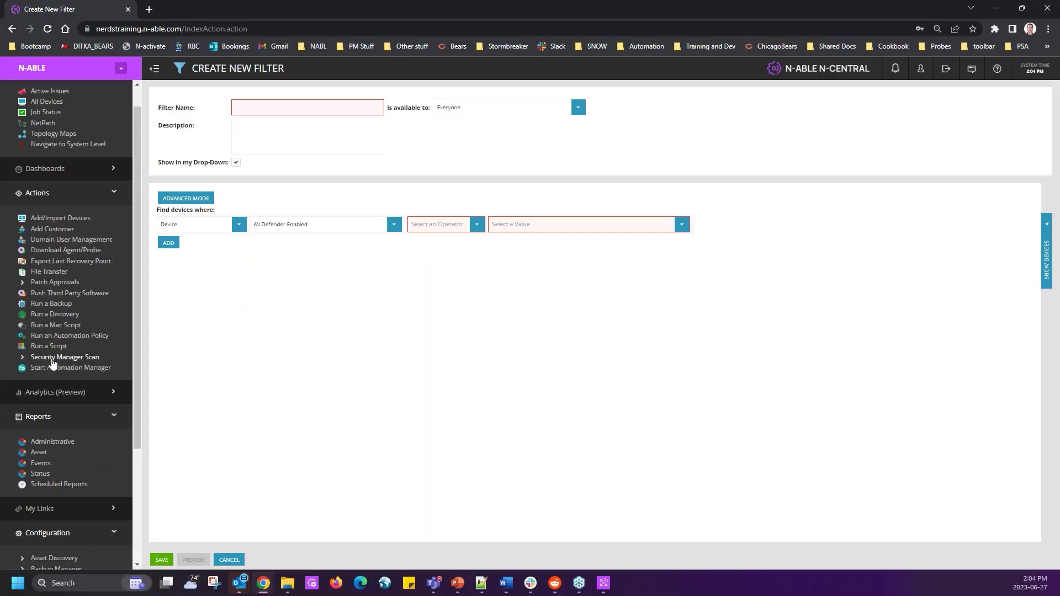
left_click(64, 218)
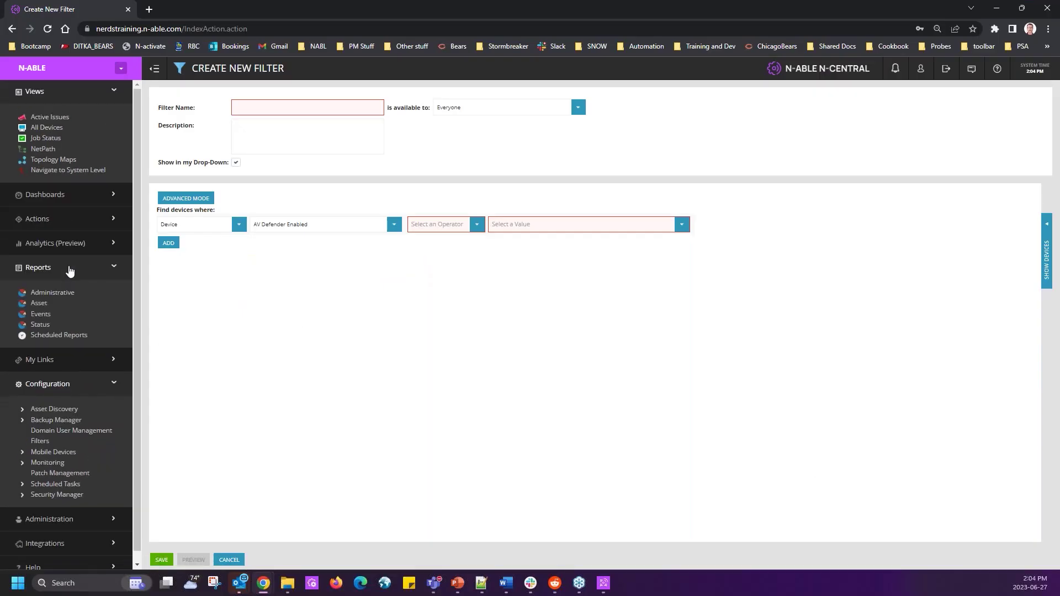
left_click(70, 268)
left_click(76, 316)
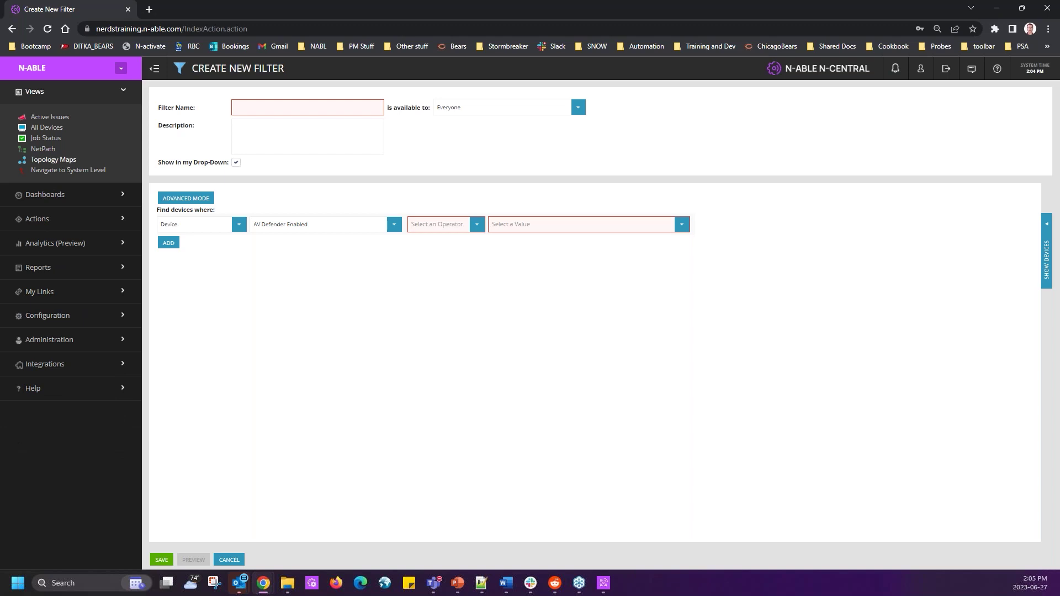
left_click(92, 103)
left_click(64, 120)
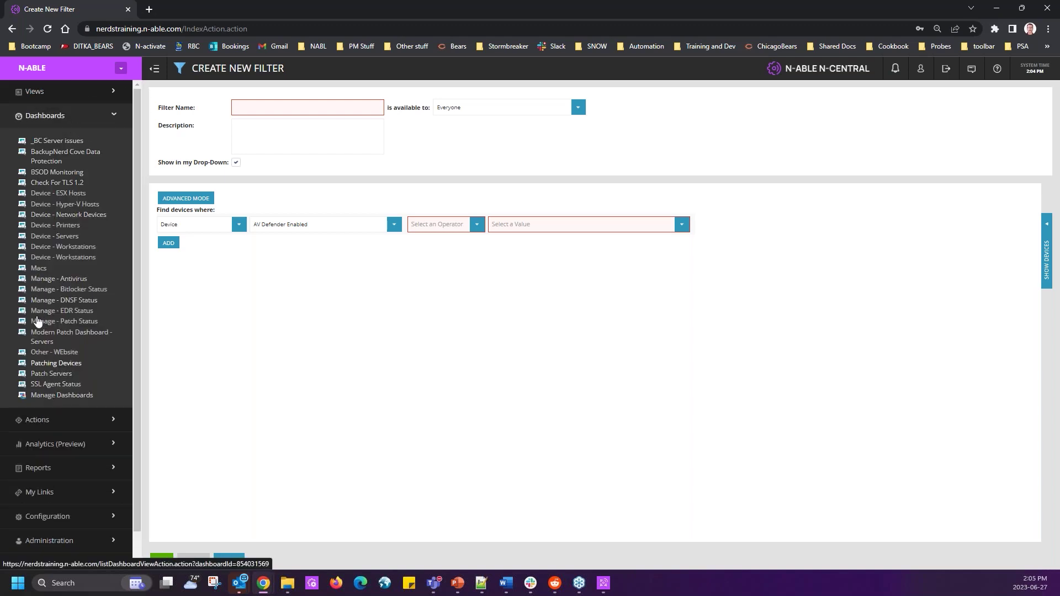
left_click(53, 236)
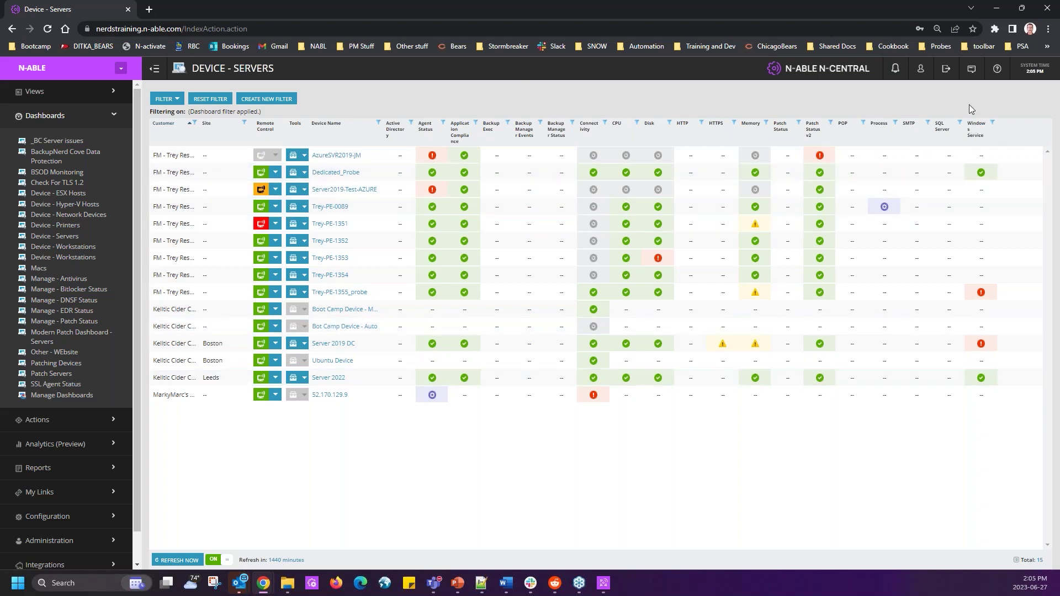
scroll(63, 368, "down", 2)
scroll(62, 356, "up", 2)
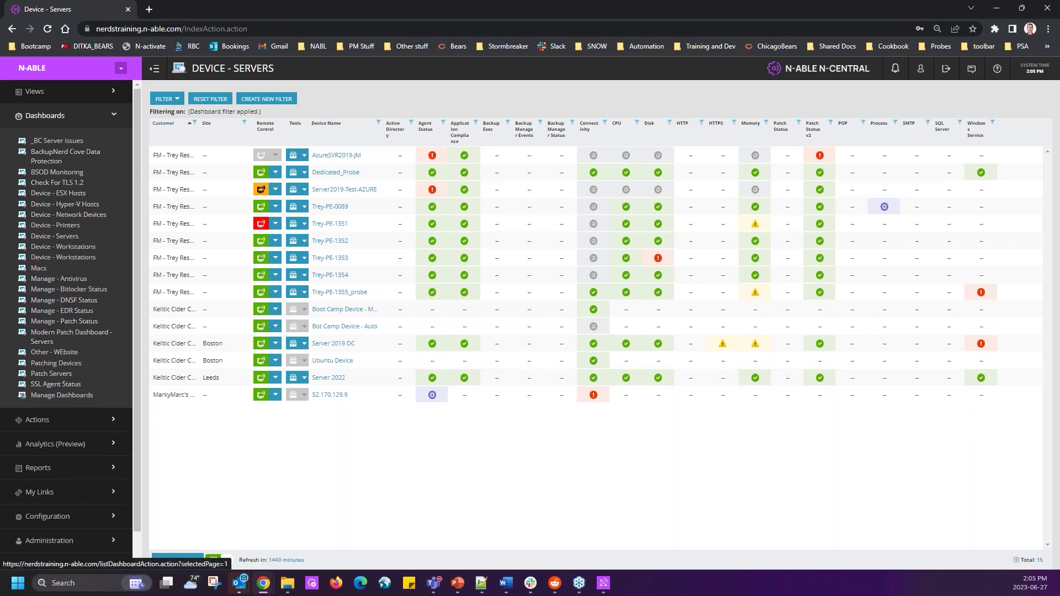
Read patch, reboot and uptime status on the Patch Servers dashboard, then go to Manage Dashboards.
left_click(55, 375)
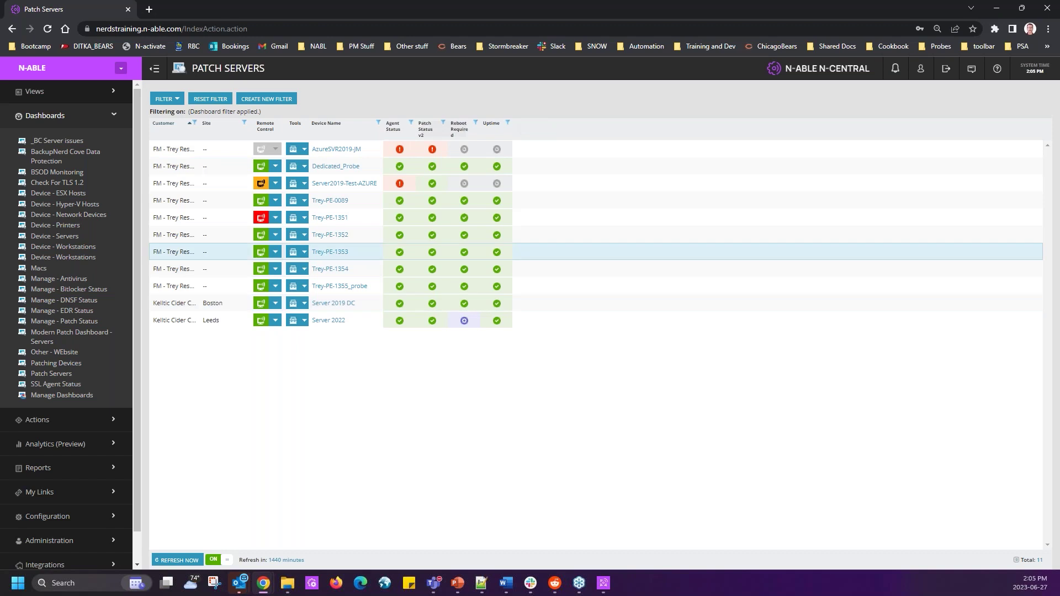
mouse_move(432, 150)
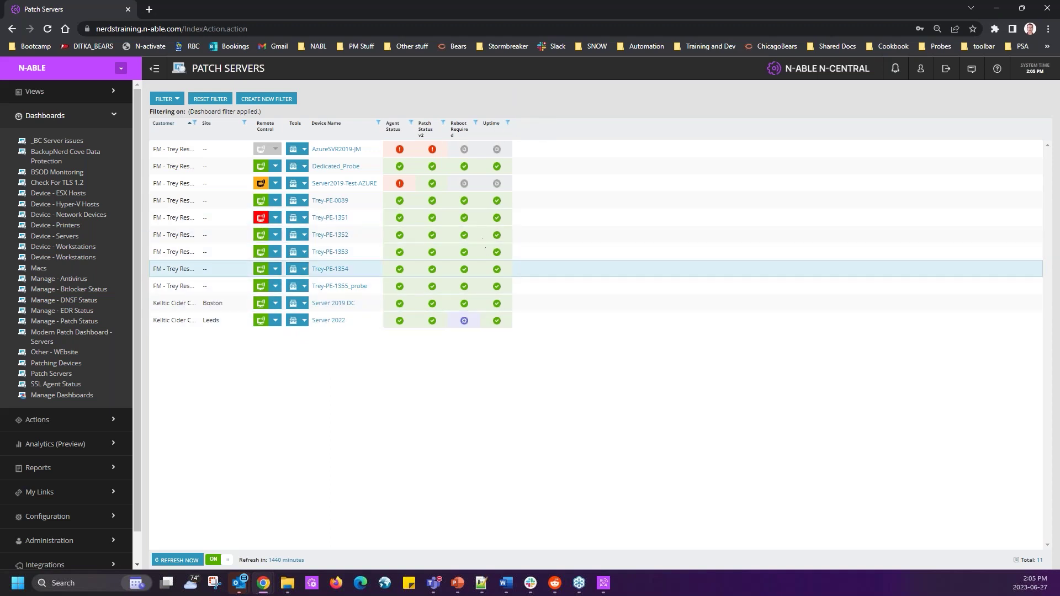
mouse_move(437, 198)
mouse_move(433, 221)
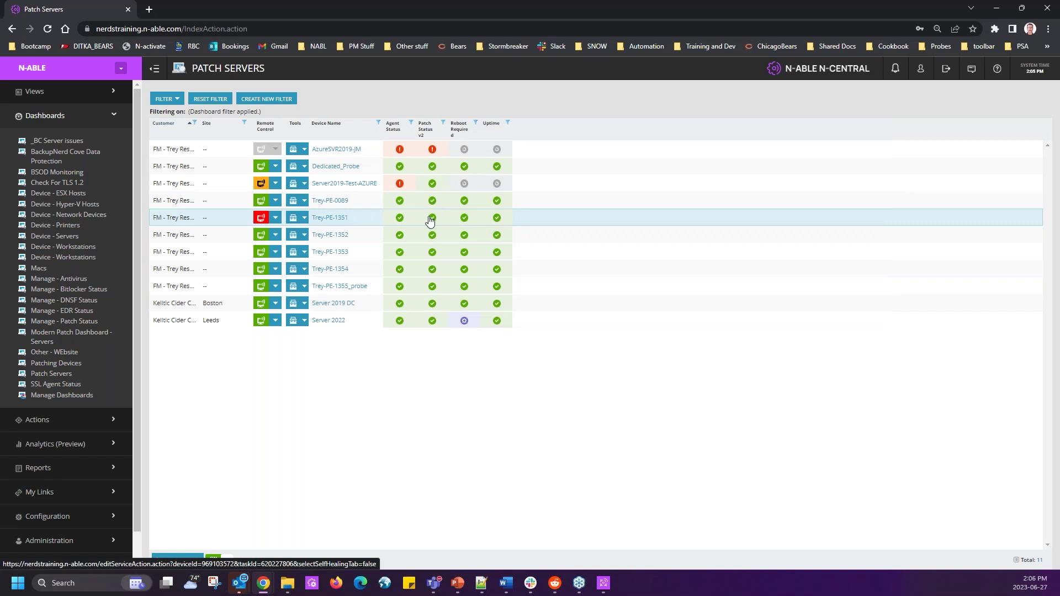
mouse_move(467, 238)
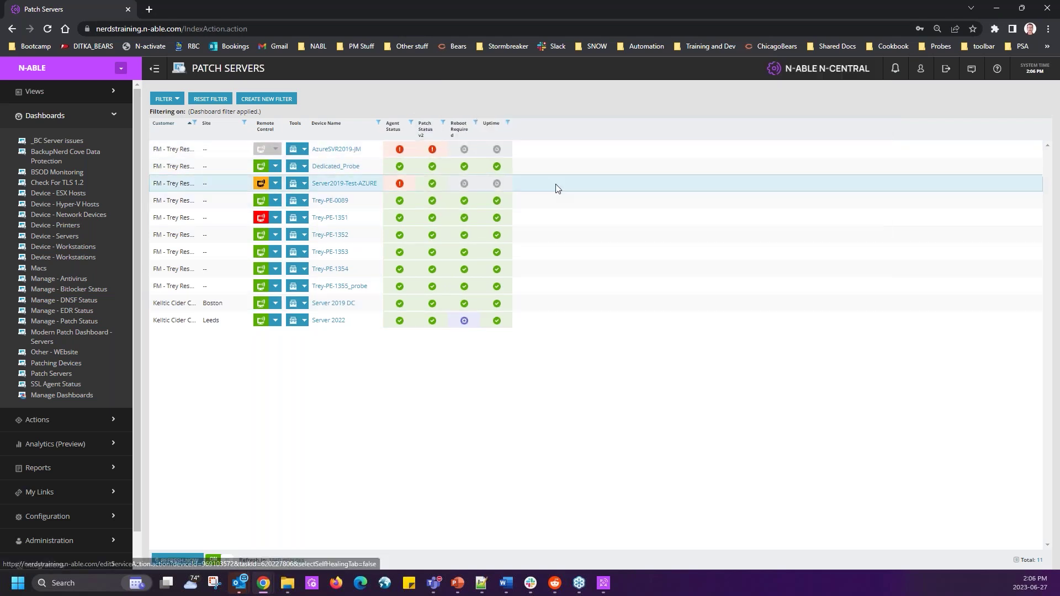
mouse_move(495, 152)
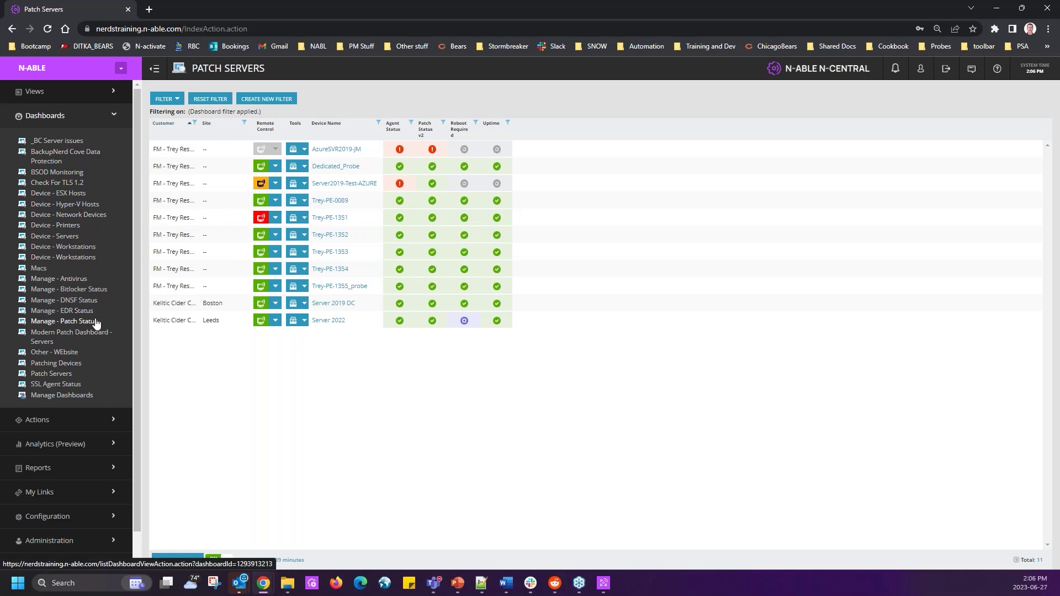
left_click(83, 395)
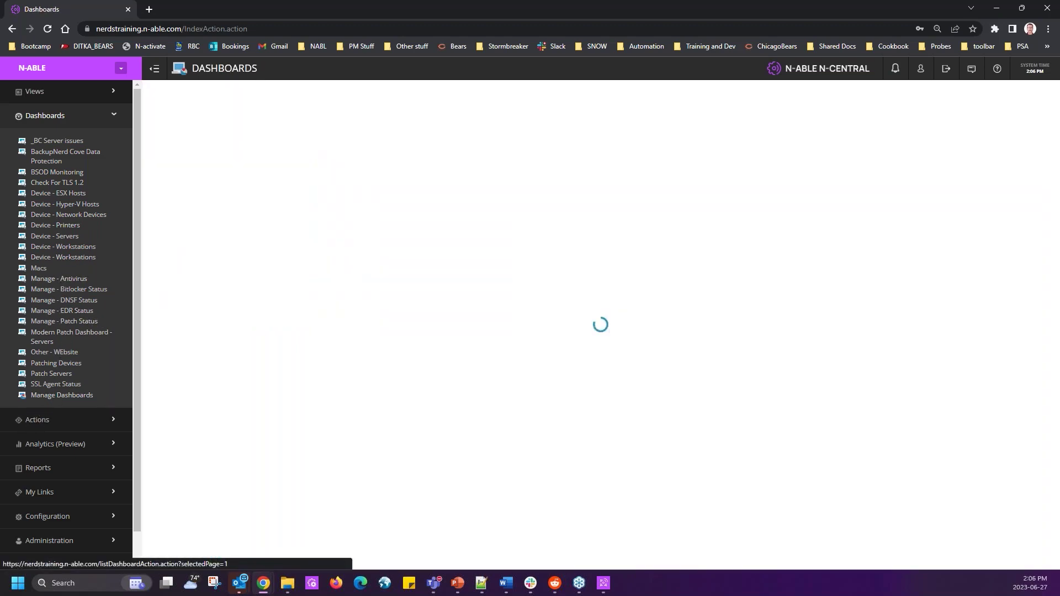
Start a new dashboard and add the Workstations - Mac filter to its targeted devices.
left_click(160, 99)
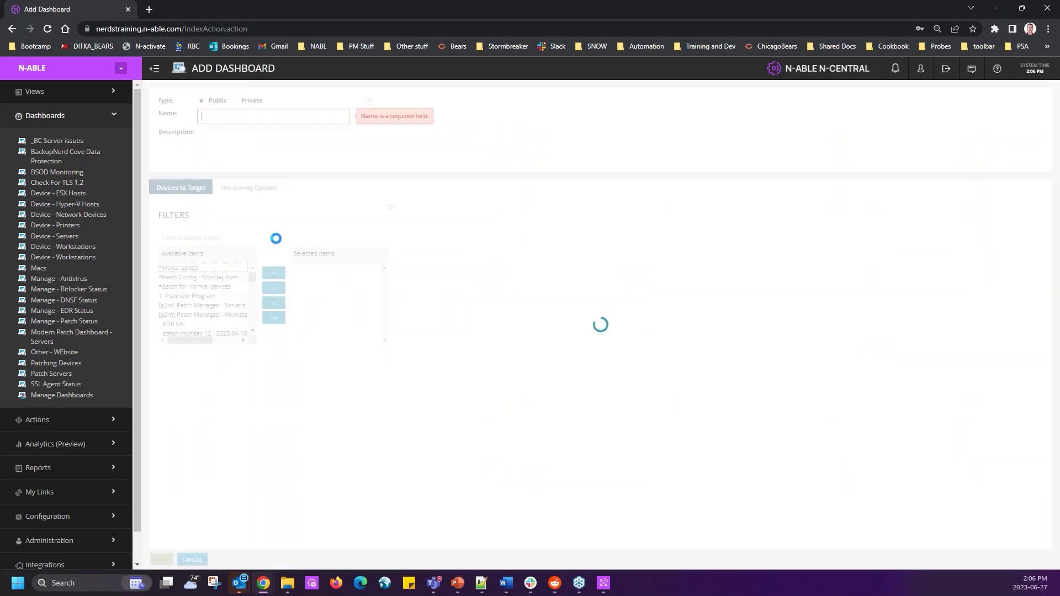
left_click_drag(252, 277, 248, 359)
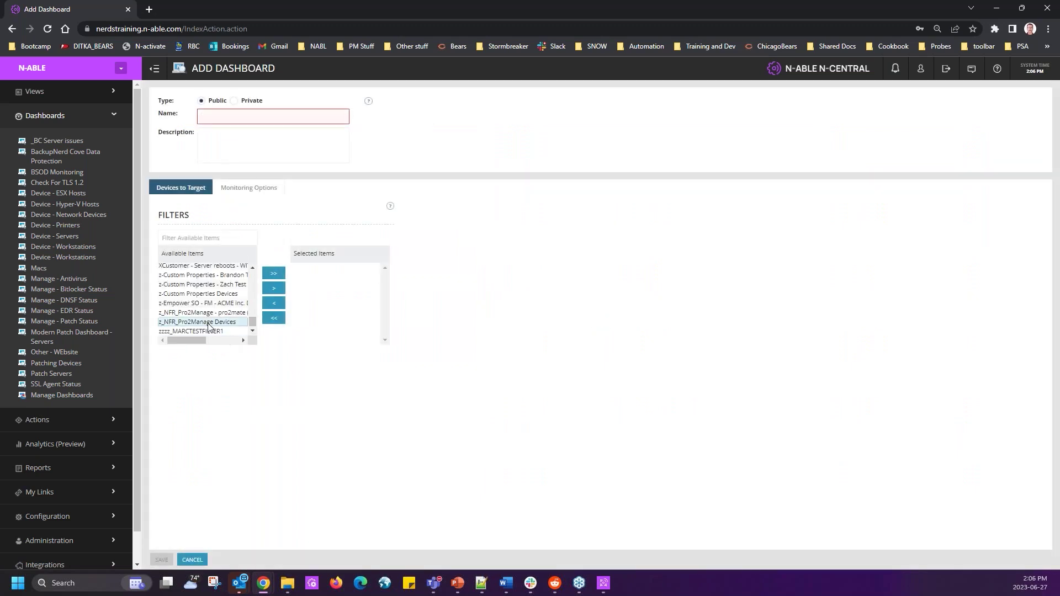
scroll(215, 317, "up", 5)
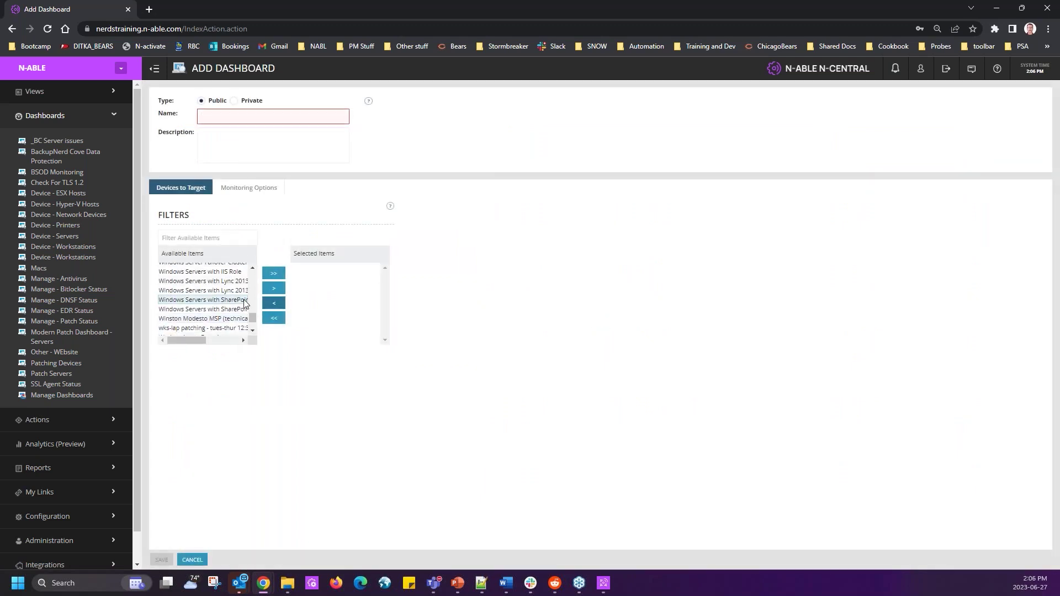
left_click(199, 301)
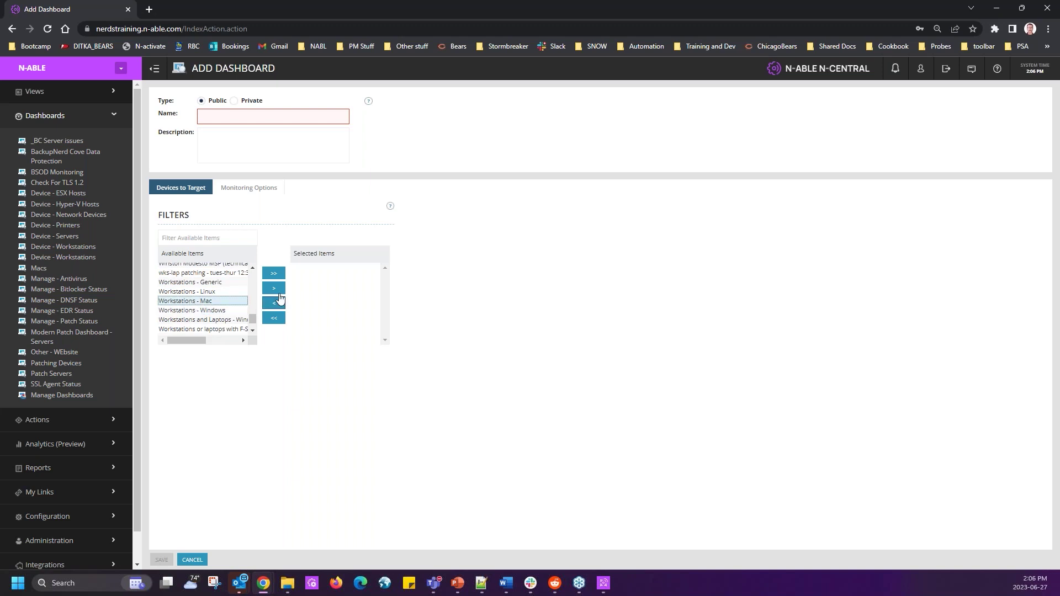
left_click(273, 287)
Add Agent Status as the monitored service, then discard the dashboard unsaved.
left_click(248, 188)
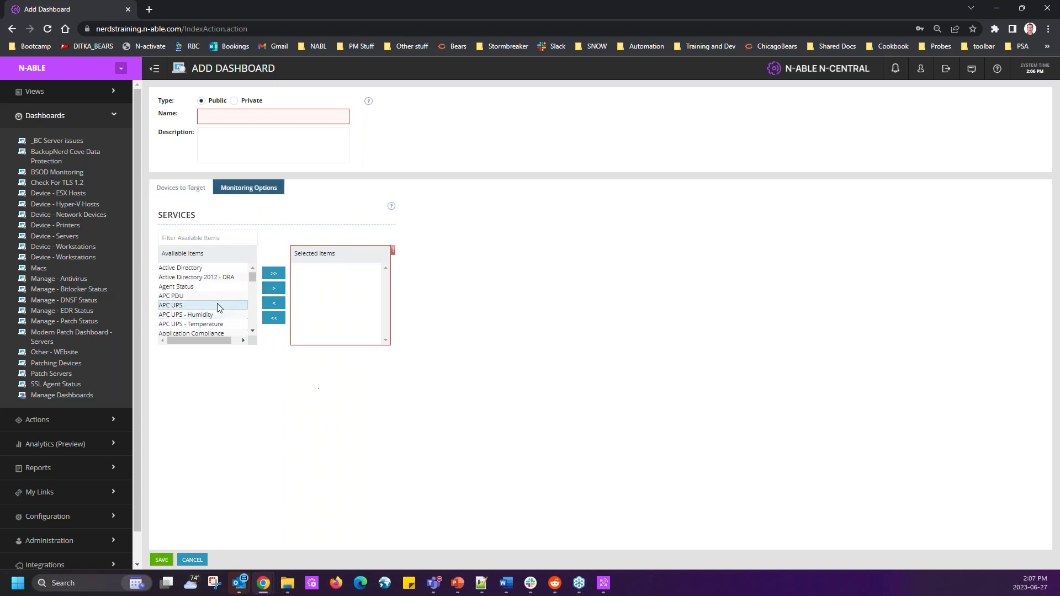
left_click(207, 286)
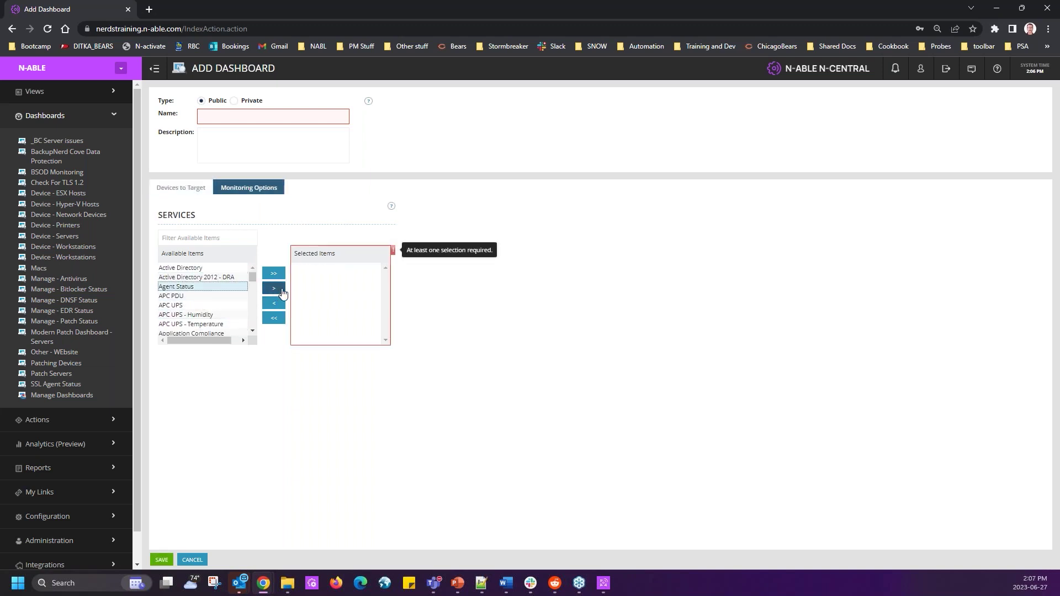
left_click(273, 287)
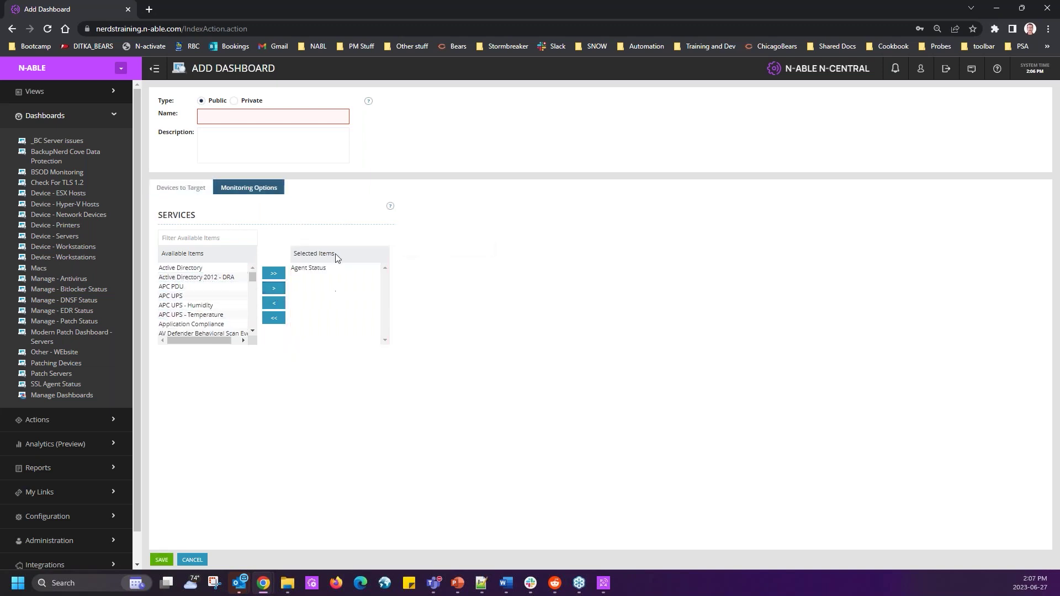
left_click(202, 147)
left_click(199, 561)
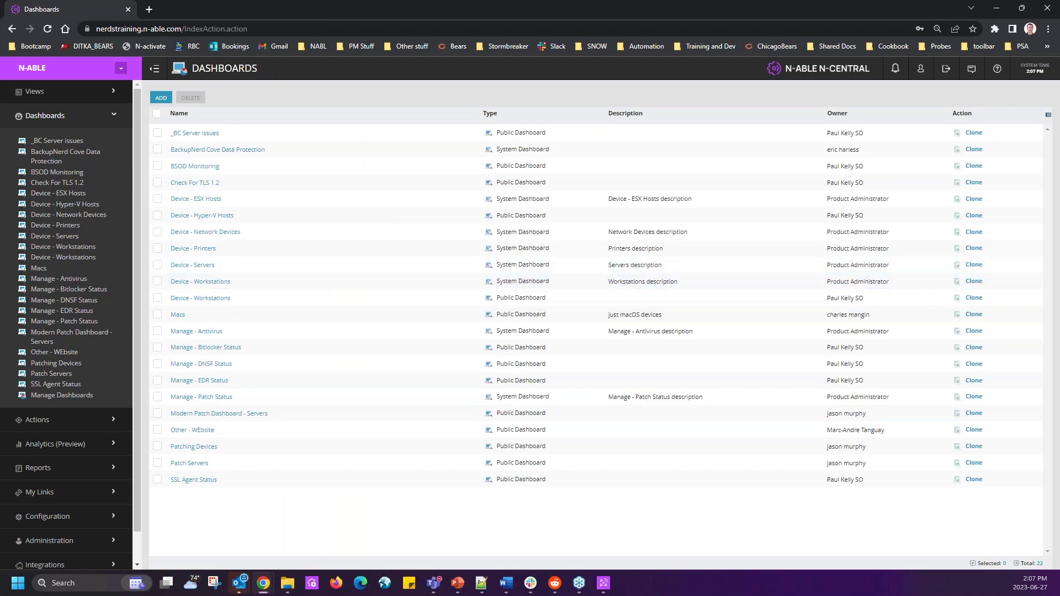
Return to the PowerPoint slide show on the Connect2Help system tray icon slide.
key("alt+Tab")
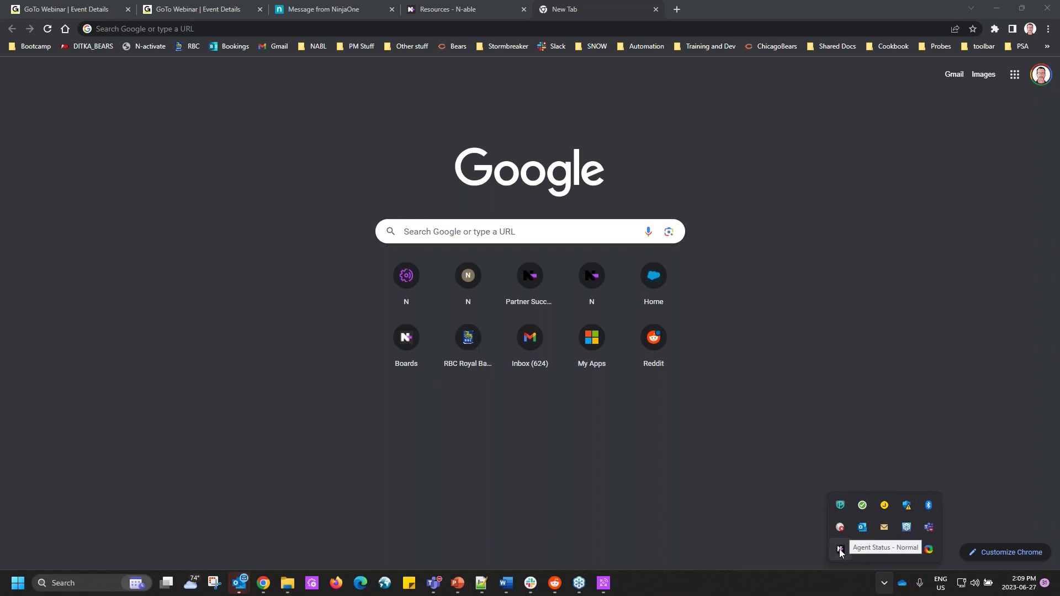
Record problem steps of a 'Bad googling' Chrome search and generate the Connect2Help support e-mail.
left_click(839, 549)
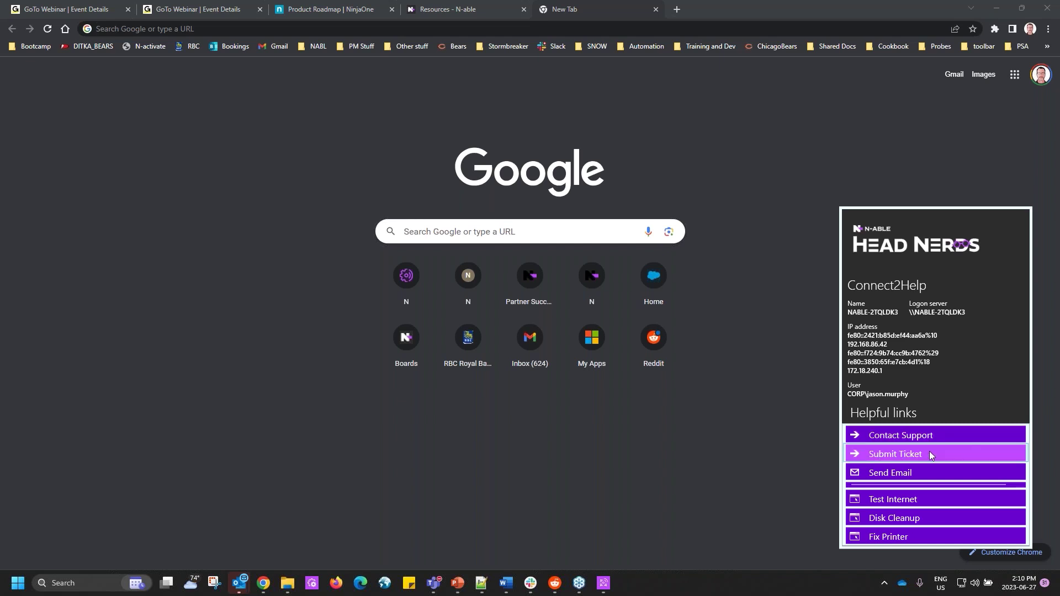
left_click(909, 476)
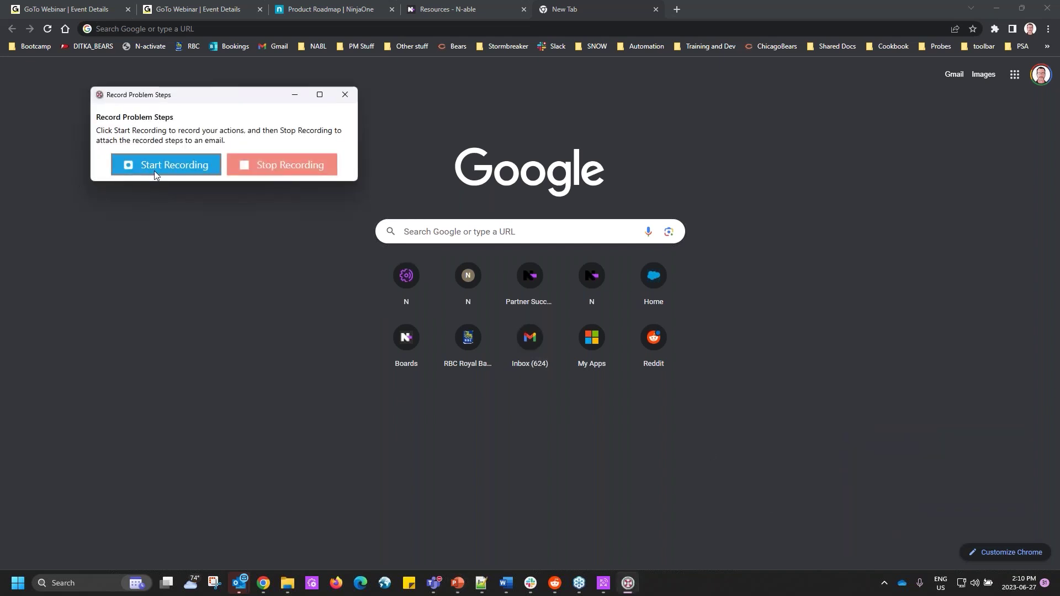
left_click(187, 165)
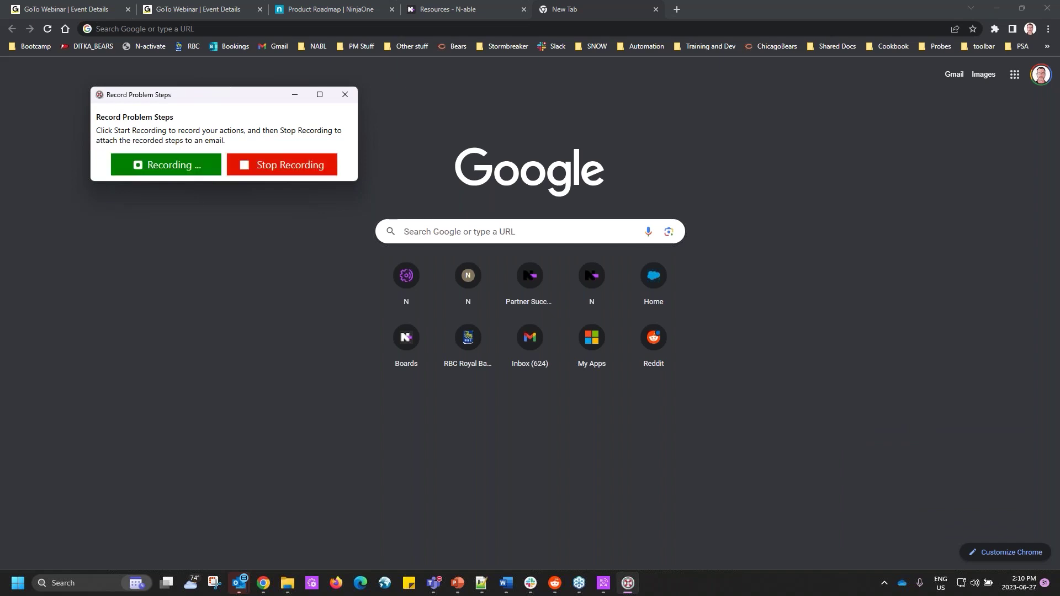
left_click(463, 233)
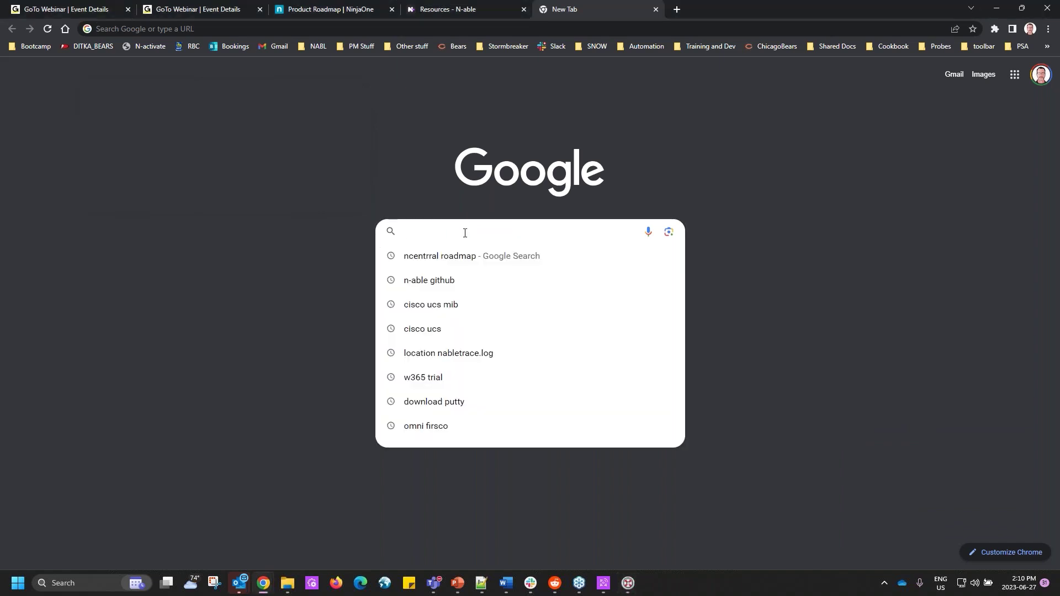
type("Bad googli")
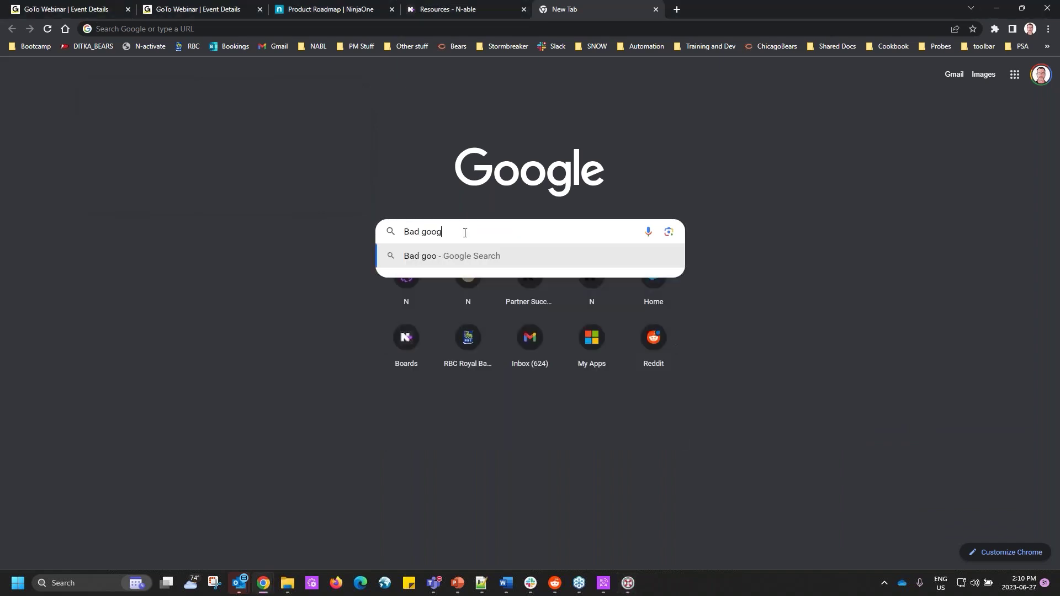
type("ng")
left_click(629, 584)
left_click(276, 164)
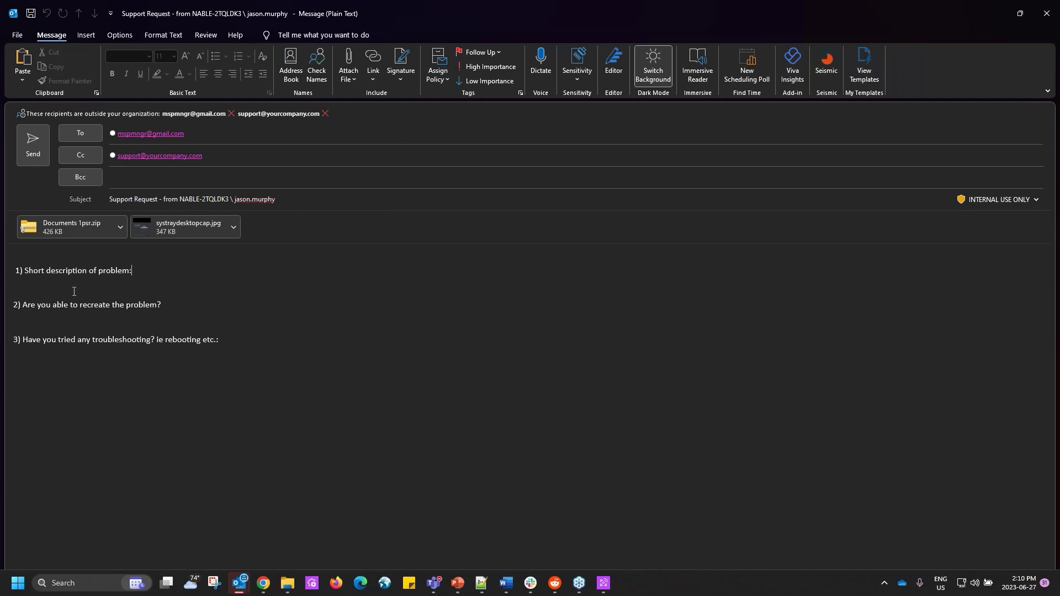
triple_click(215, 300)
left_click(191, 303)
left_click_drag(38, 302, 163, 304)
left_click(162, 304)
left_click_drag(42, 339, 267, 350)
left_click(267, 350)
Look over the Script/Software Repository and its actions list, then return to Scheduled Task Profiles.
left_click(457, 583)
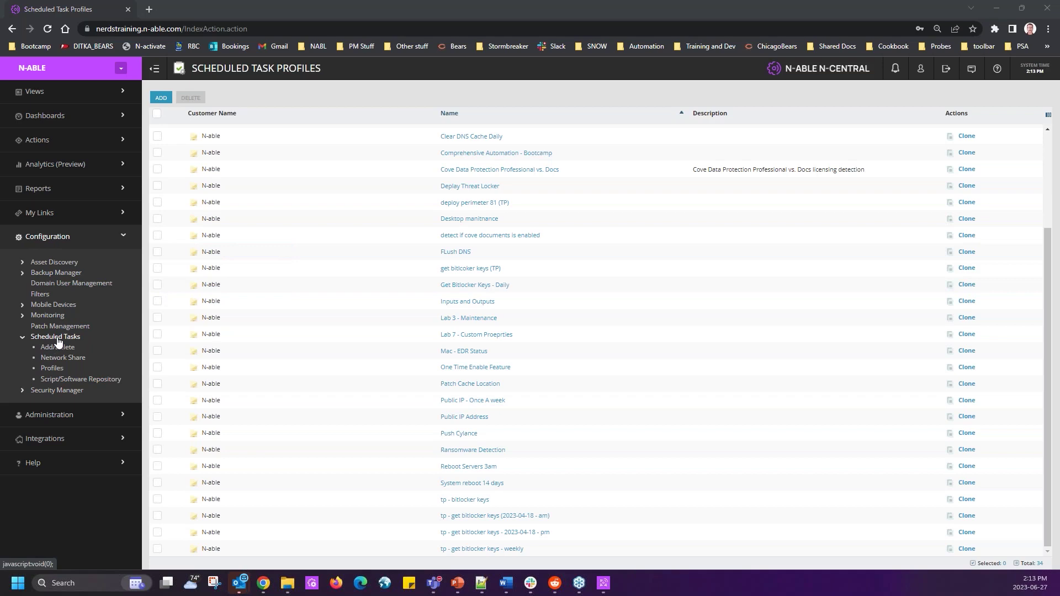
left_click(97, 381)
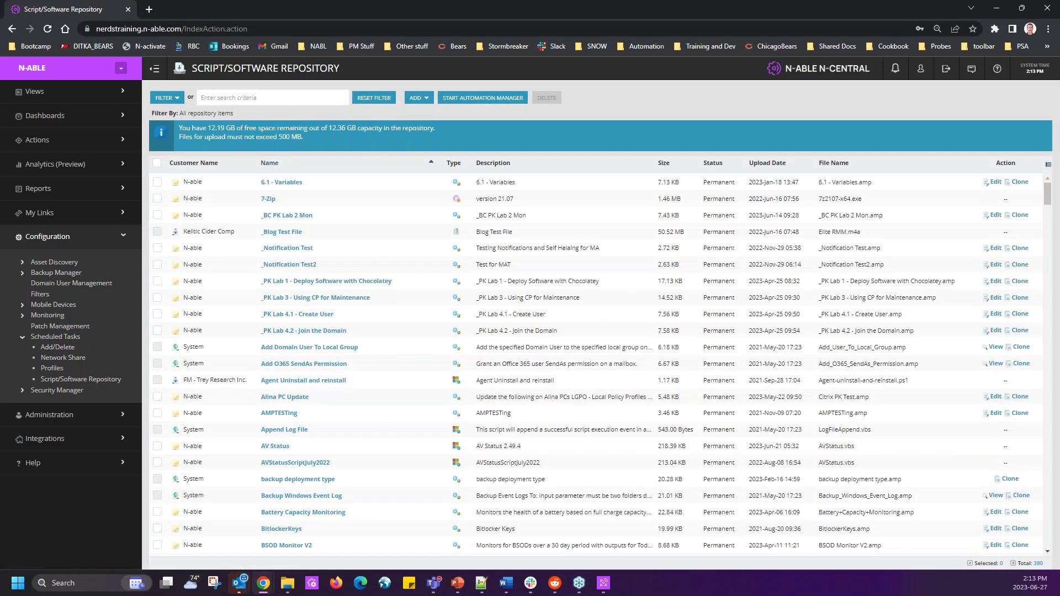
left_click(56, 143)
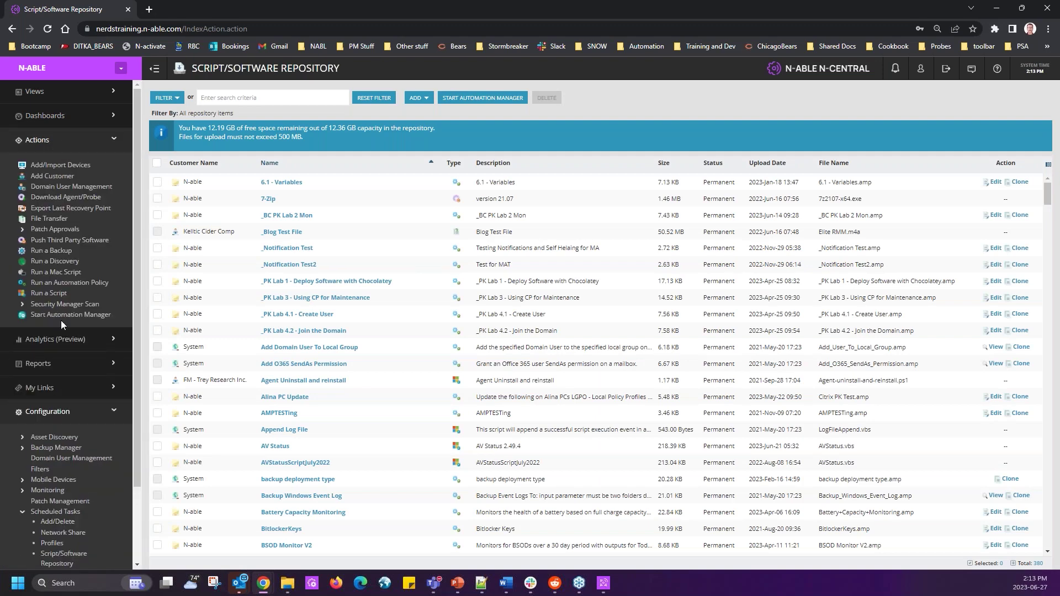
left_click(100, 140)
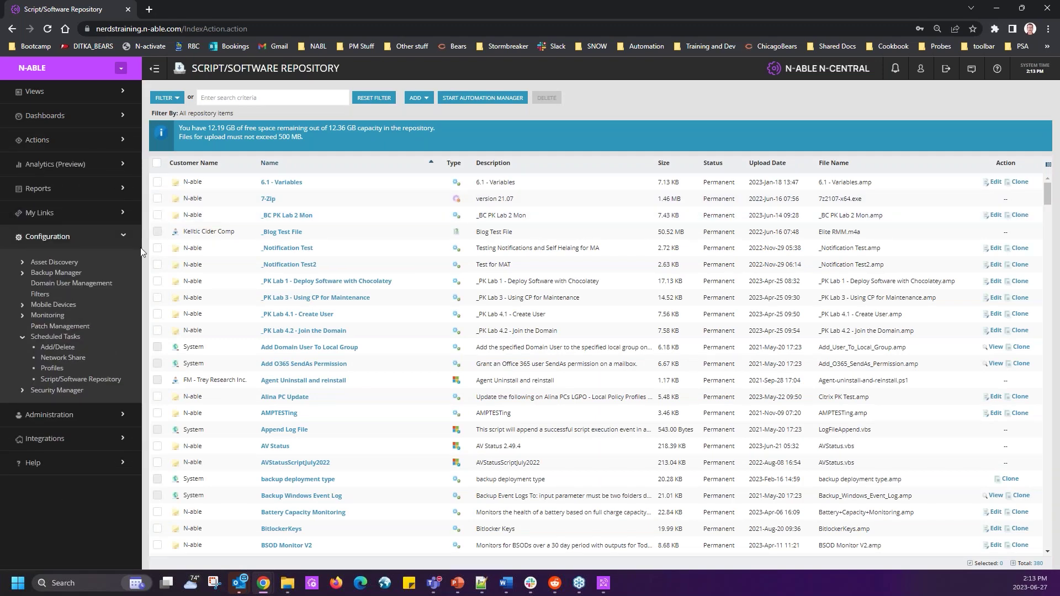
left_click(52, 367)
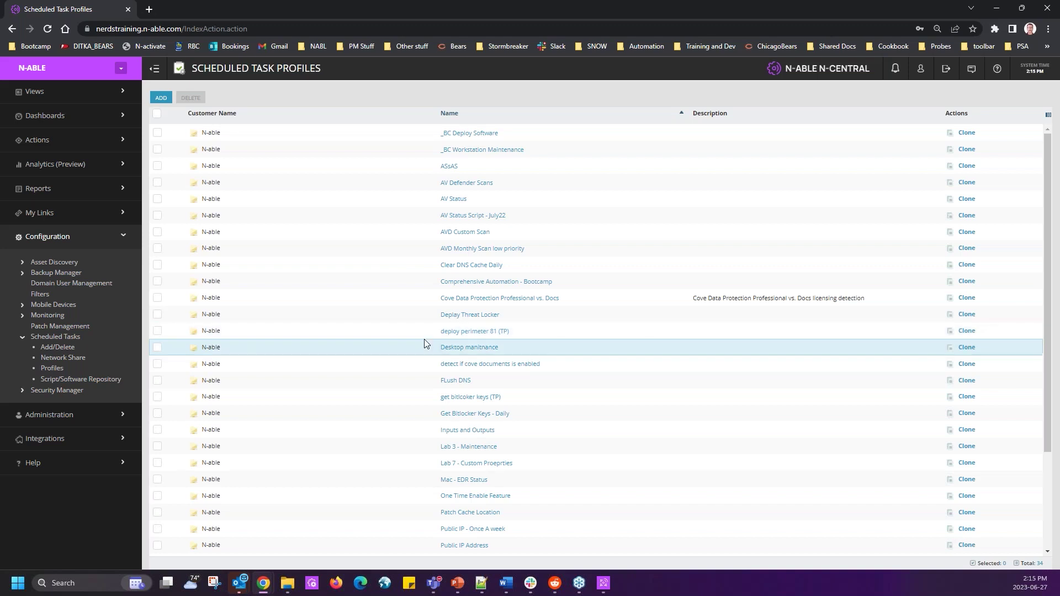
Open the Push CYlance task and review its Schedule, Task Handler and Details tabs.
scroll(483, 345, "down", 3)
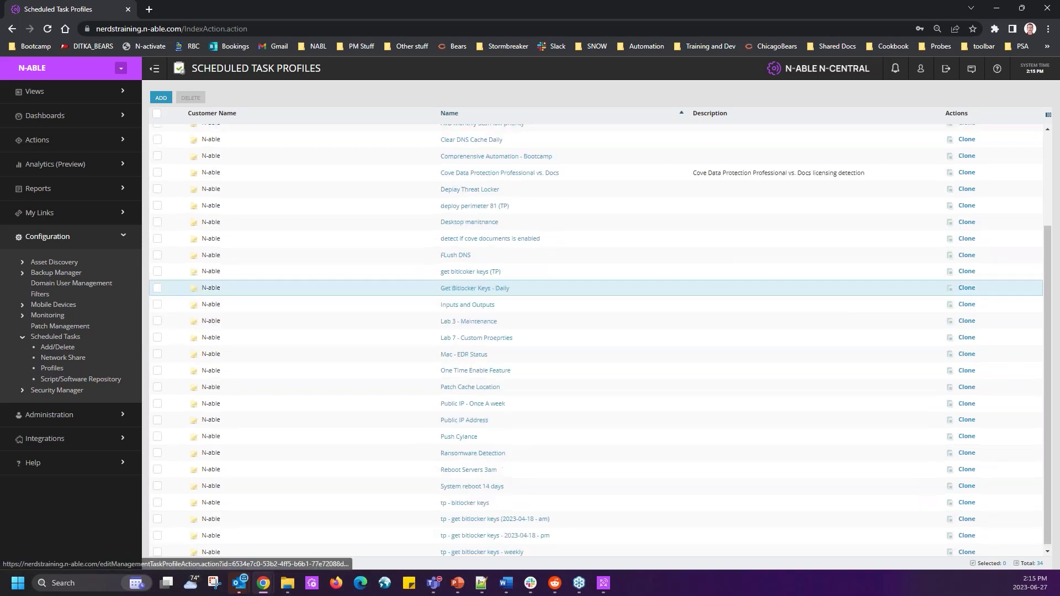
left_click(468, 436)
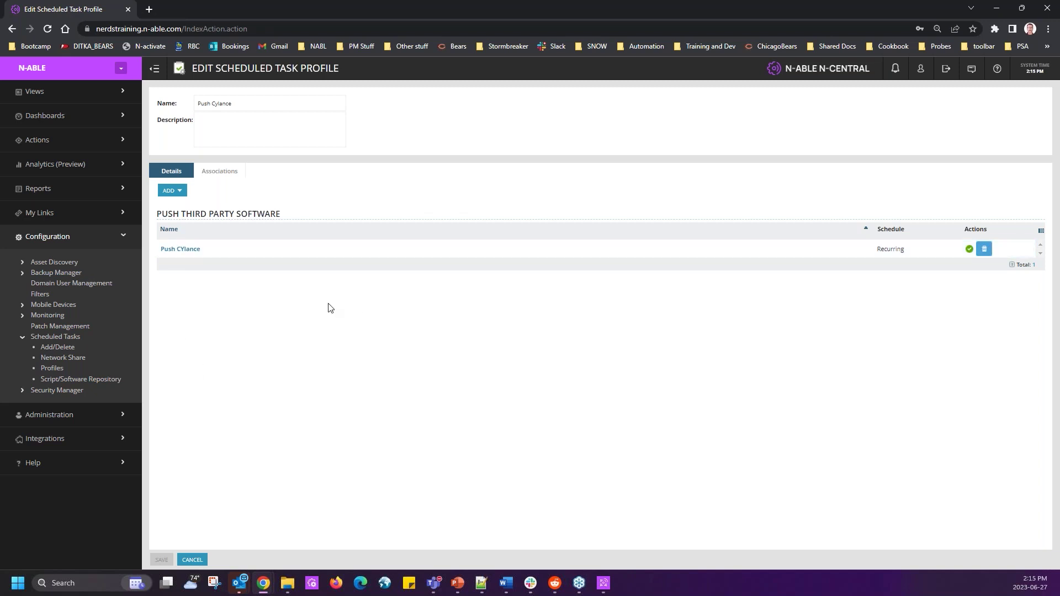
left_click(168, 249)
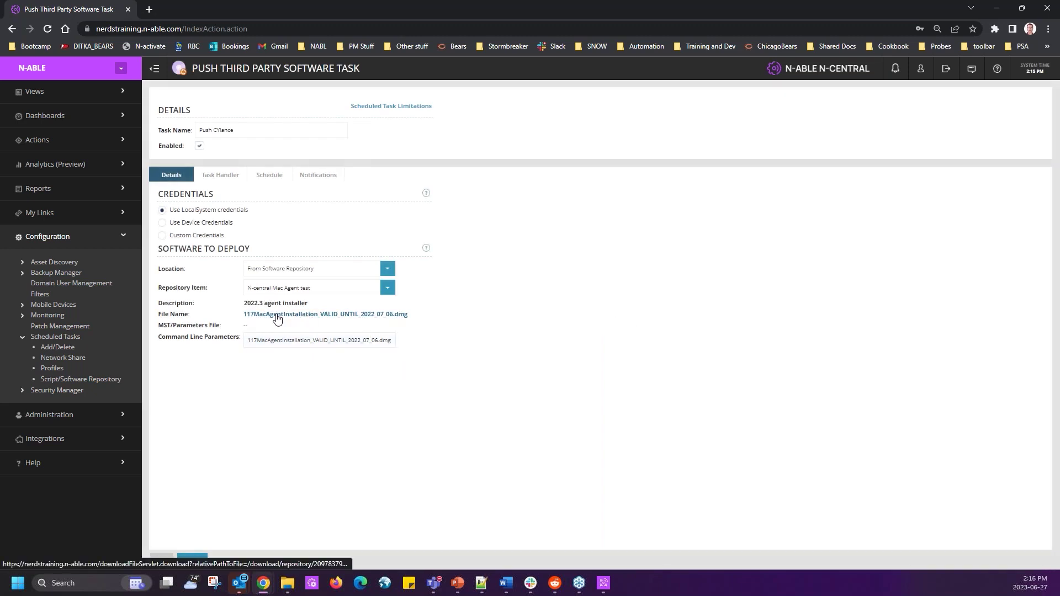
left_click(270, 176)
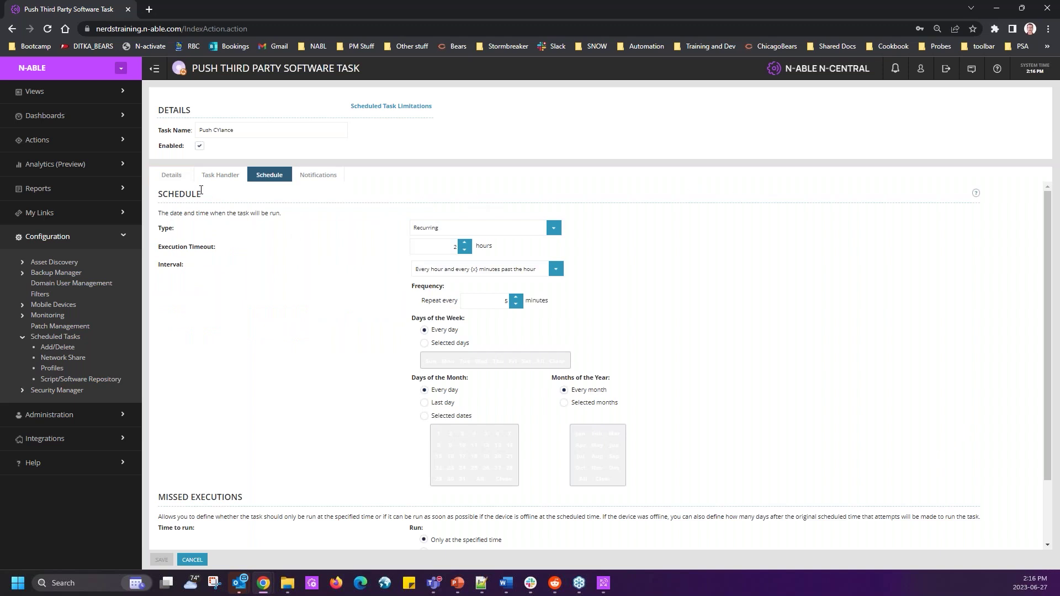
left_click(215, 176)
left_click(171, 176)
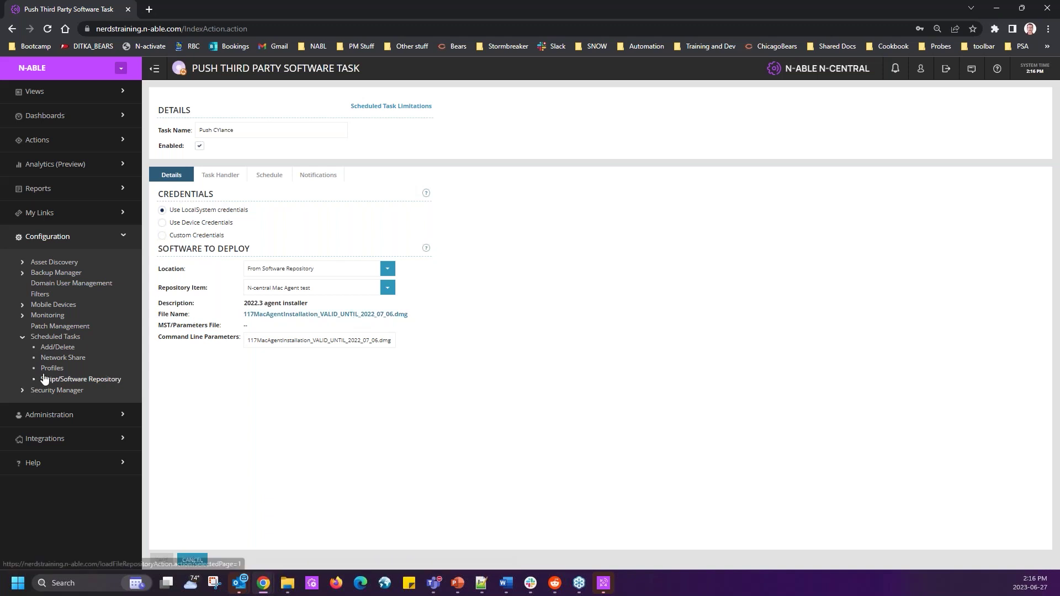
left_click(47, 316)
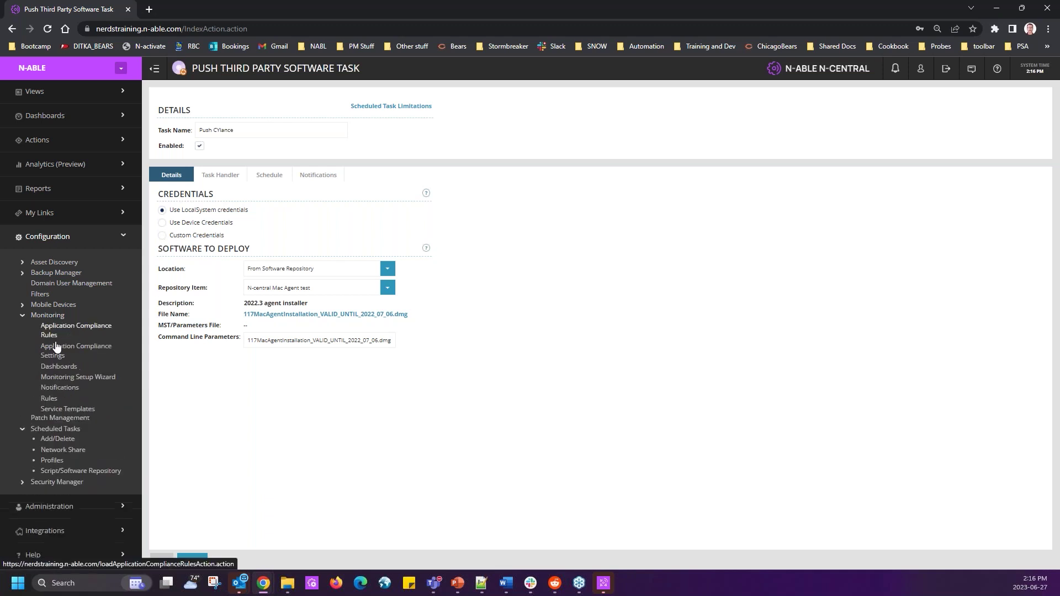
Scroll through the 106 monitoring rules and start adding a new rule.
left_click(49, 398)
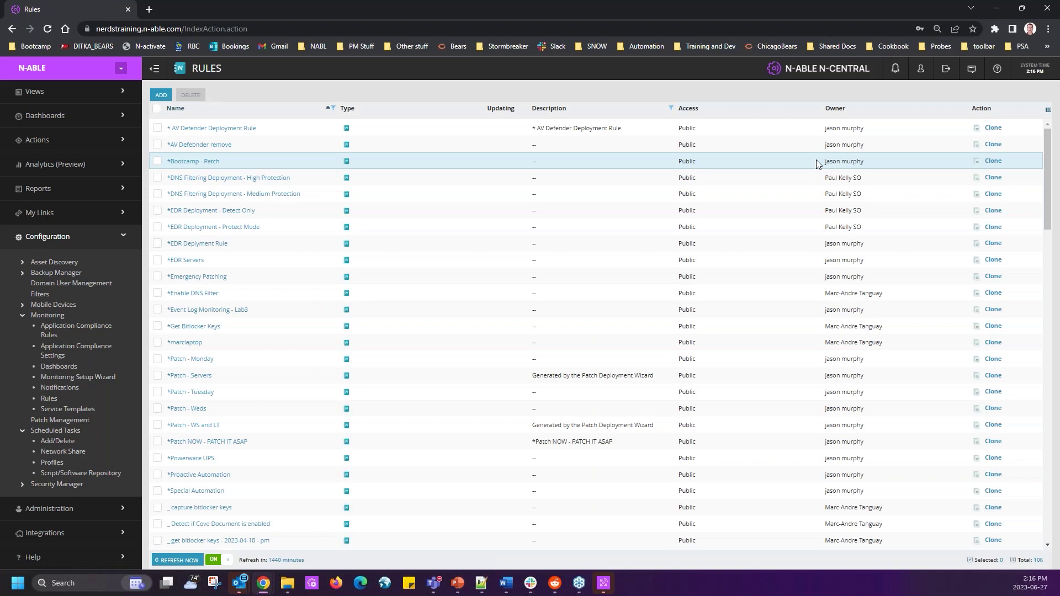
scroll(376, 355, "down", 9)
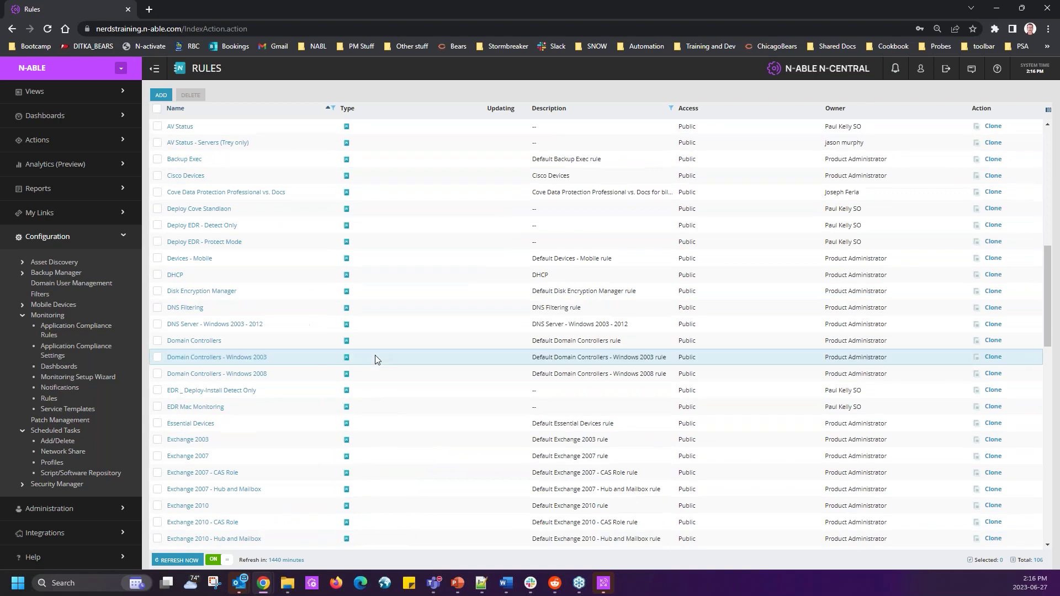
scroll(375, 355, "down", 15)
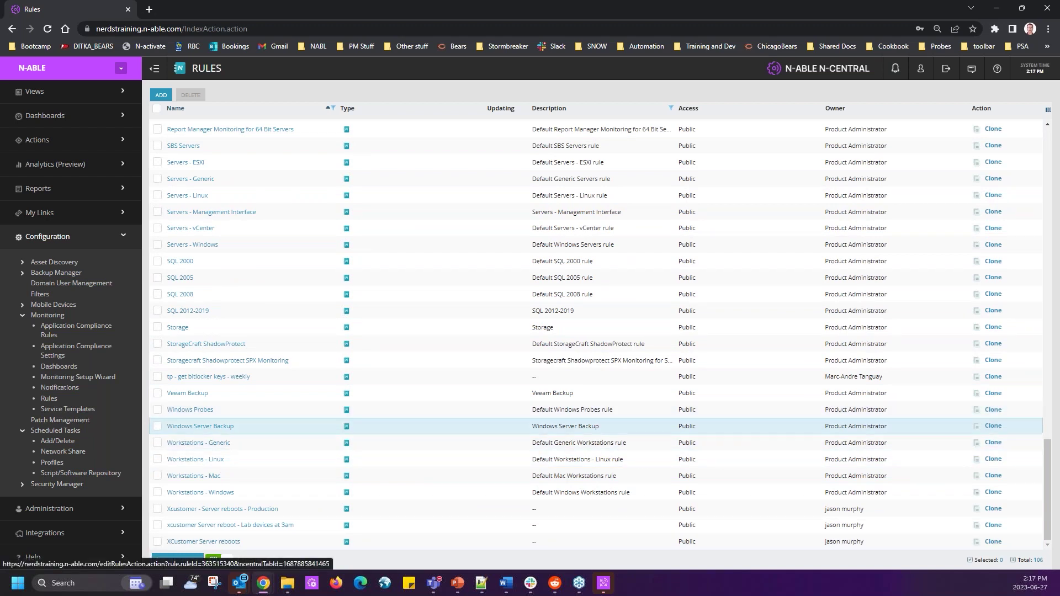
scroll(232, 489, "up", 1)
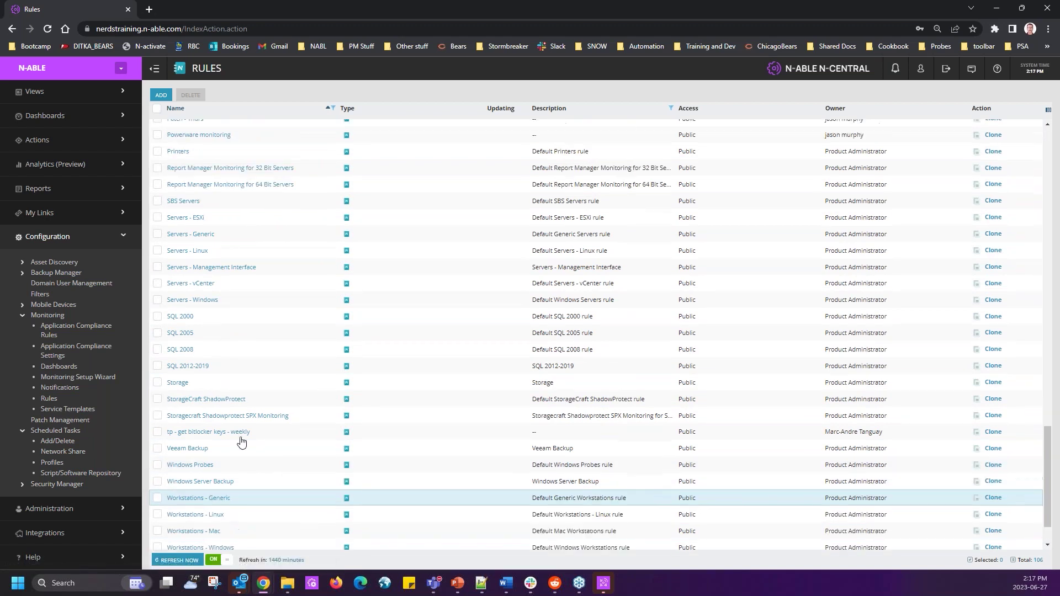
left_click(165, 97)
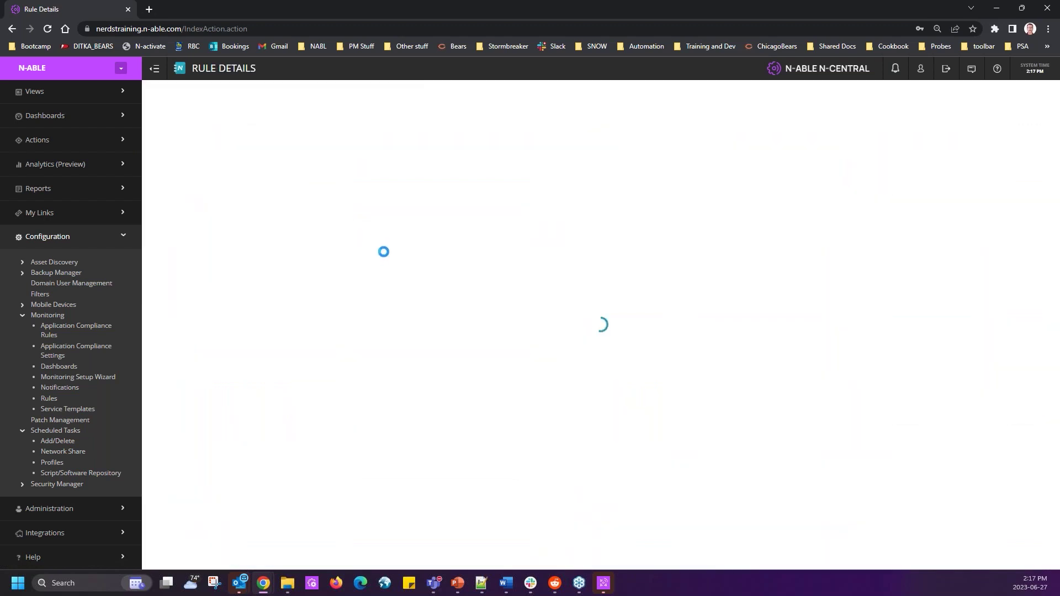
Name the new rule 'Onboarding ruule', fixing a misspelling via spelling suggestions.
left_click(210, 116)
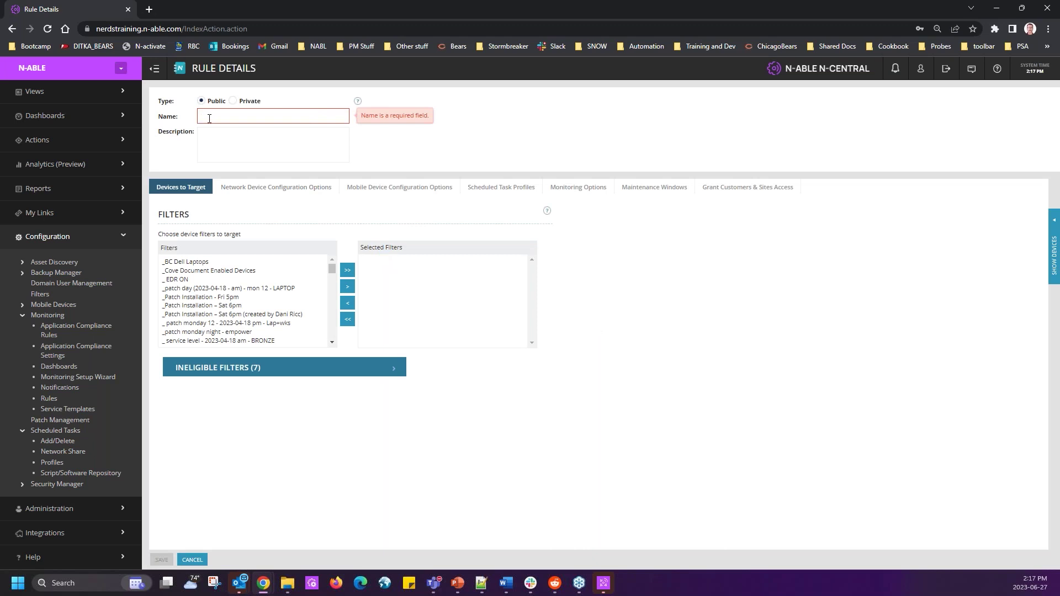
type("Onboarding")
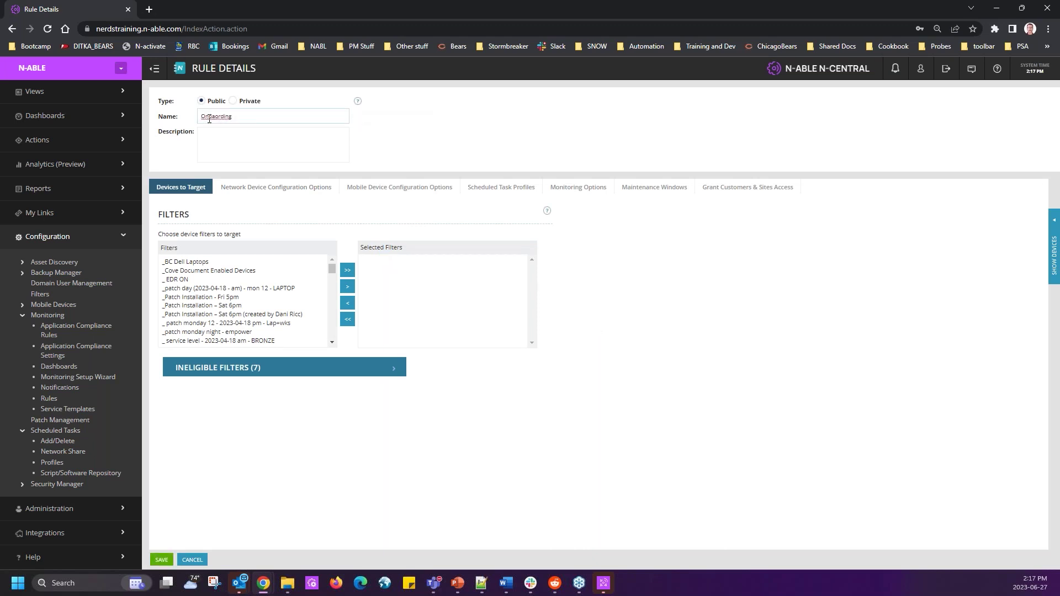
type(" rul")
type("ule")
right_click(210, 119)
left_click(237, 128)
left_click(296, 147)
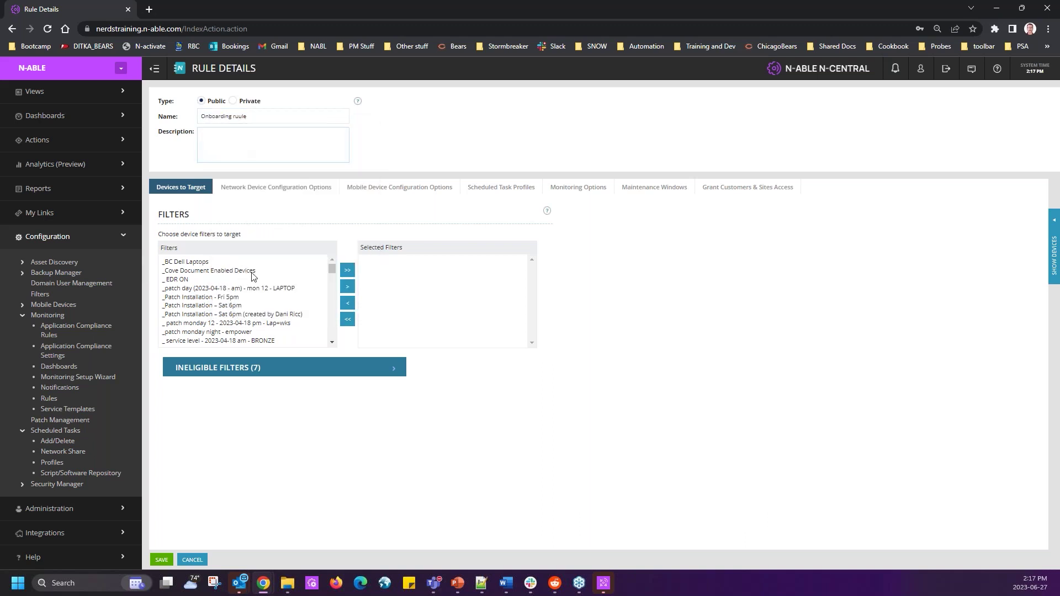
Target the Workstations - Windows filter and grant customer ABC access to the rule.
scroll(321, 279, "down", 5)
left_click_drag(331, 296, 331, 339)
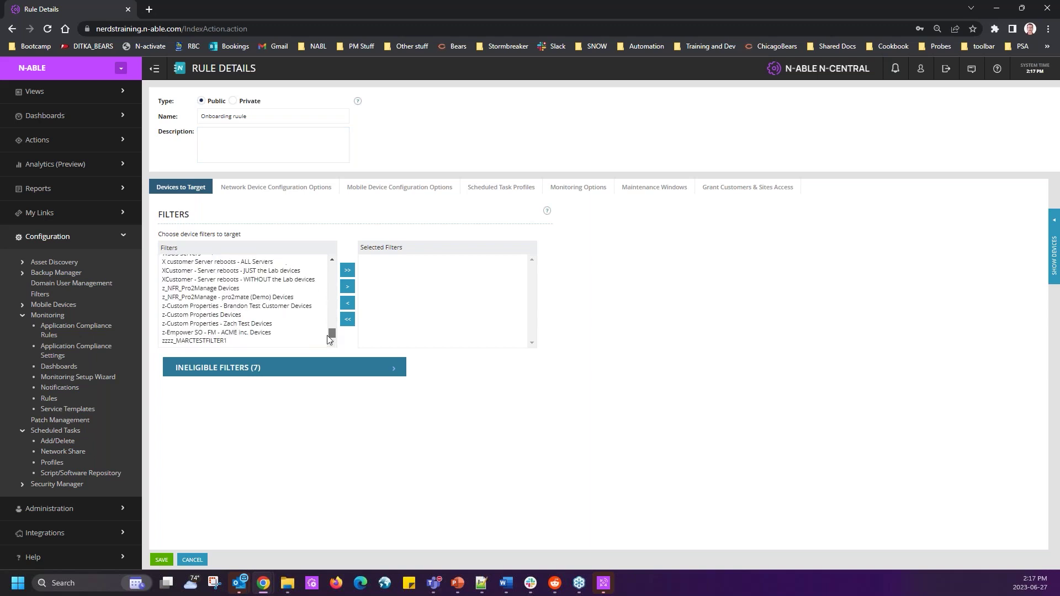
scroll(236, 309, "up", 2)
scroll(236, 310, "down", 2)
scroll(236, 311, "up", 2)
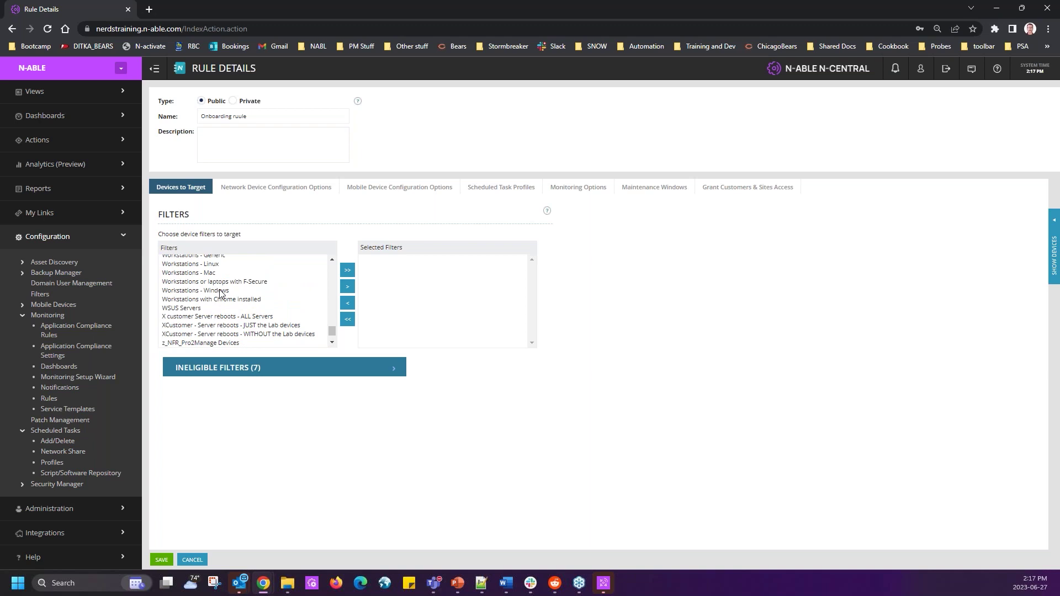
left_click(202, 292)
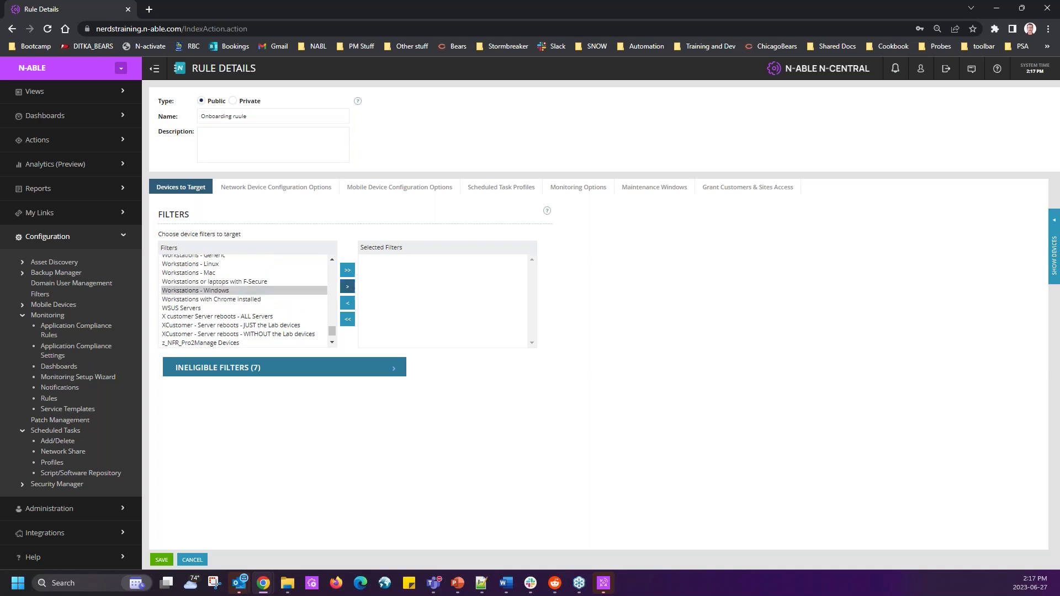
left_click(347, 286)
left_click(733, 187)
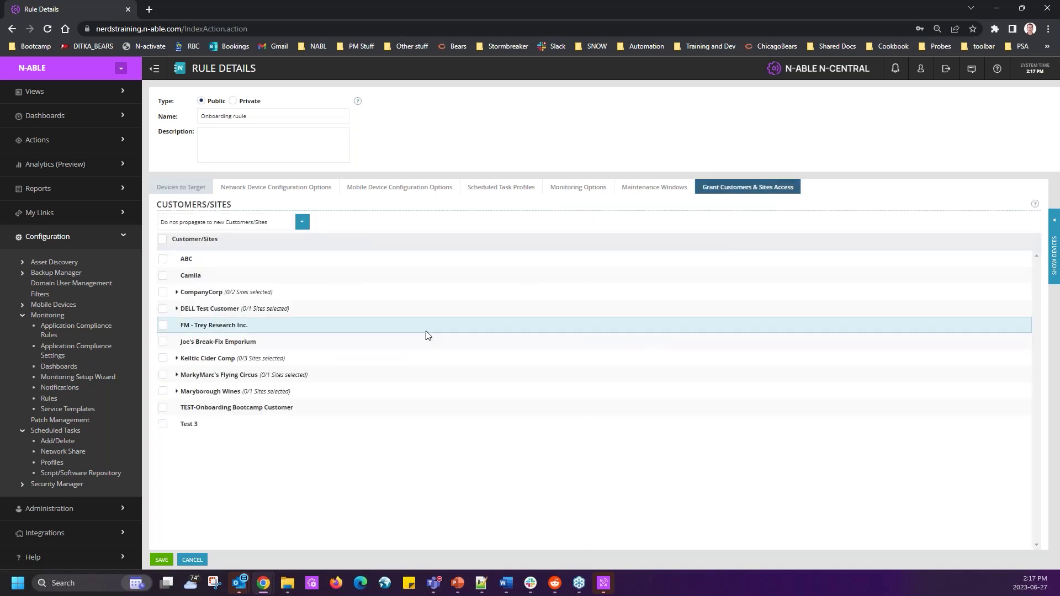
left_click(163, 259)
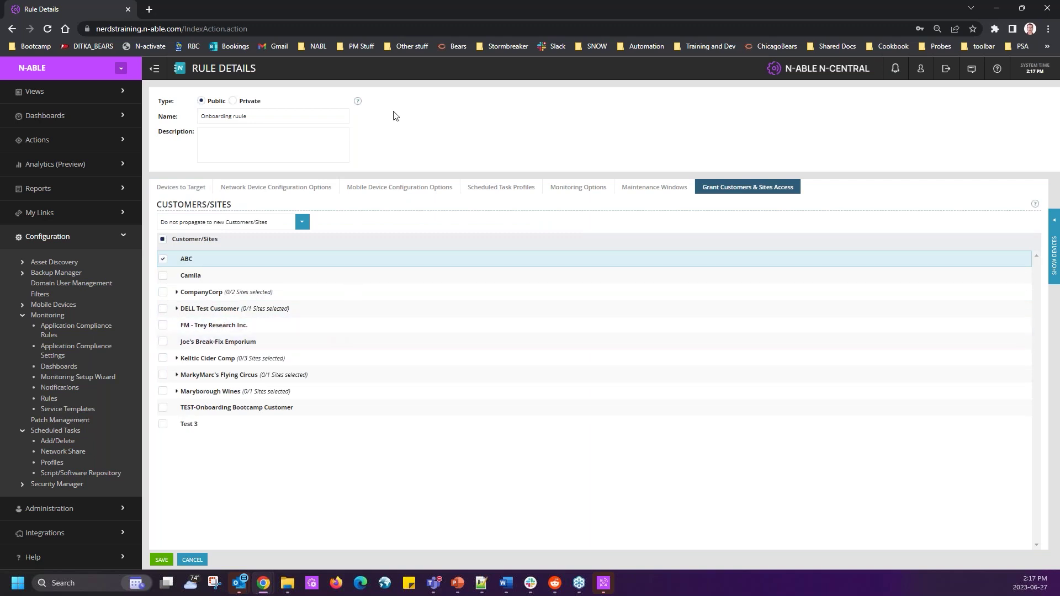
On the rule's Scheduled Task Profiles, try adding the Push Cylance profile.
left_click(523, 199)
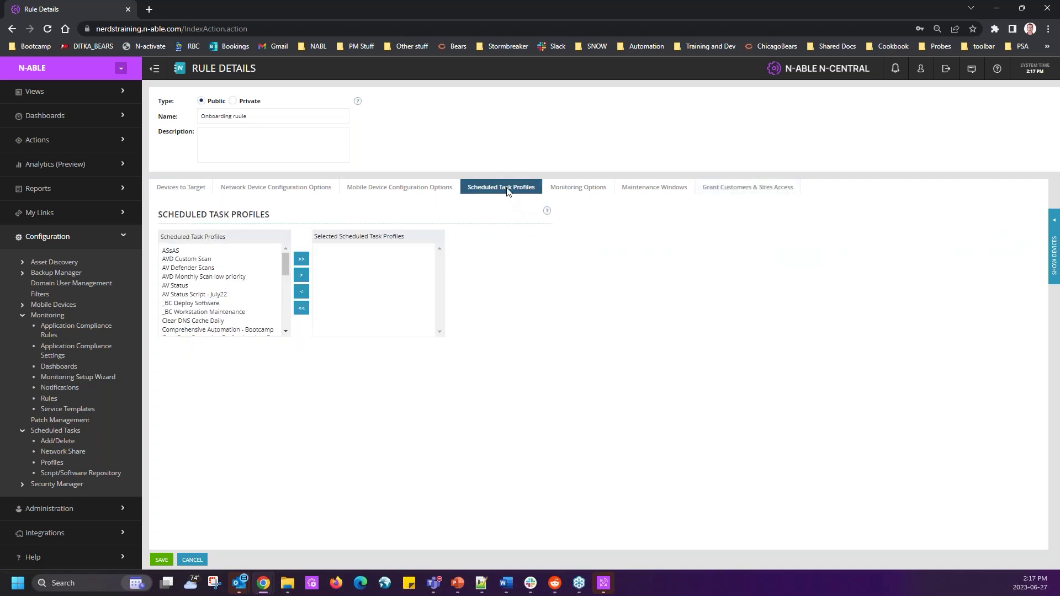
scroll(286, 331, "down", 3)
scroll(286, 334, "down", 5)
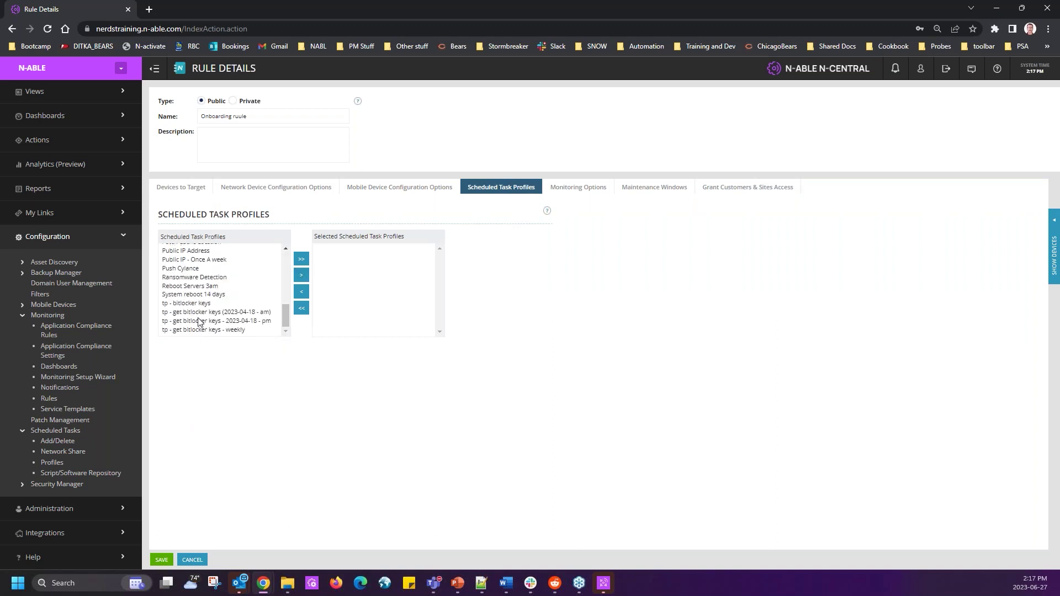
left_click(181, 269)
left_click(302, 274)
Add the Public IP - Once A week and AV Status profiles to the rule.
scroll(219, 313, "up", 2)
scroll(219, 315, "down", 2)
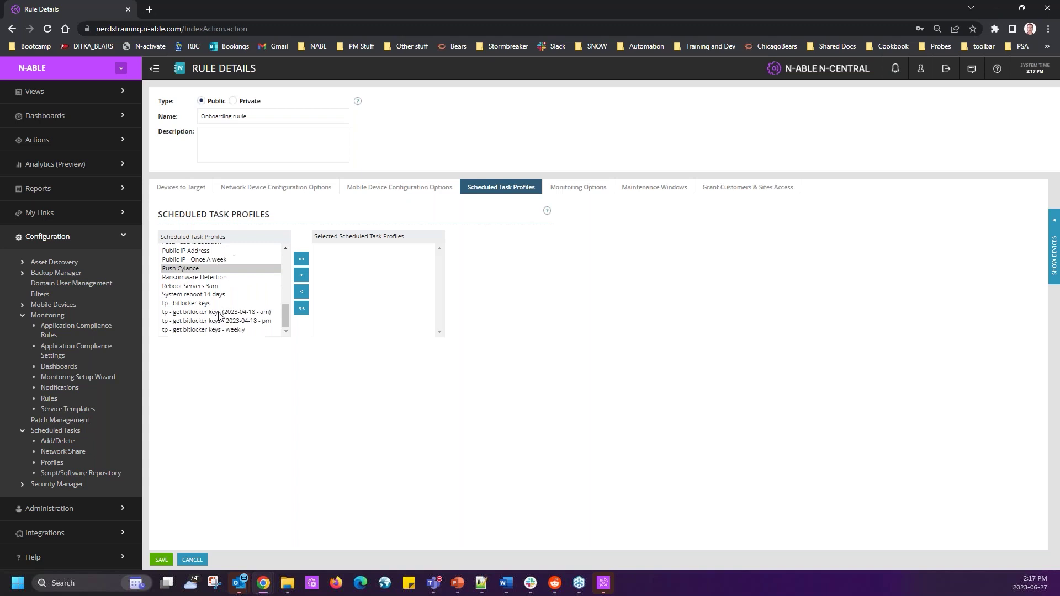
left_click(205, 260)
left_click(300, 275)
scroll(221, 300, "up", 5)
scroll(212, 296, "up", 5)
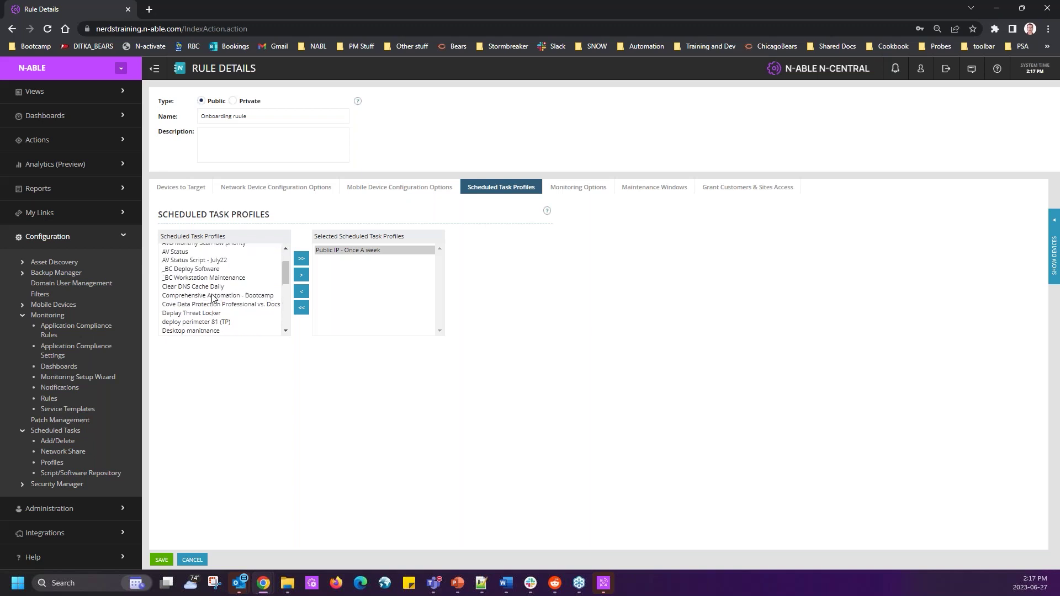
left_click(190, 285)
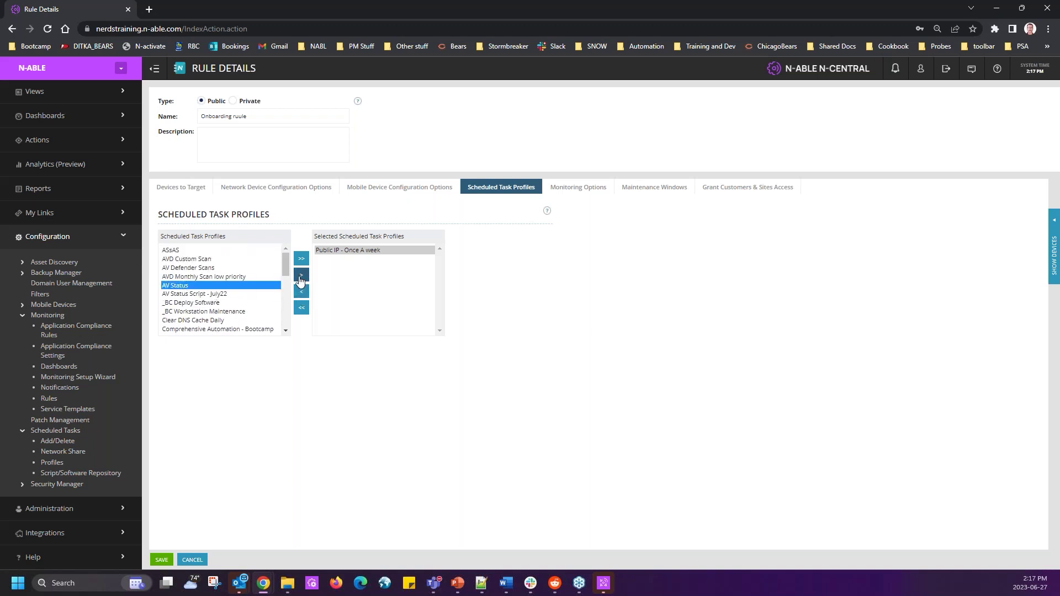
left_click(301, 275)
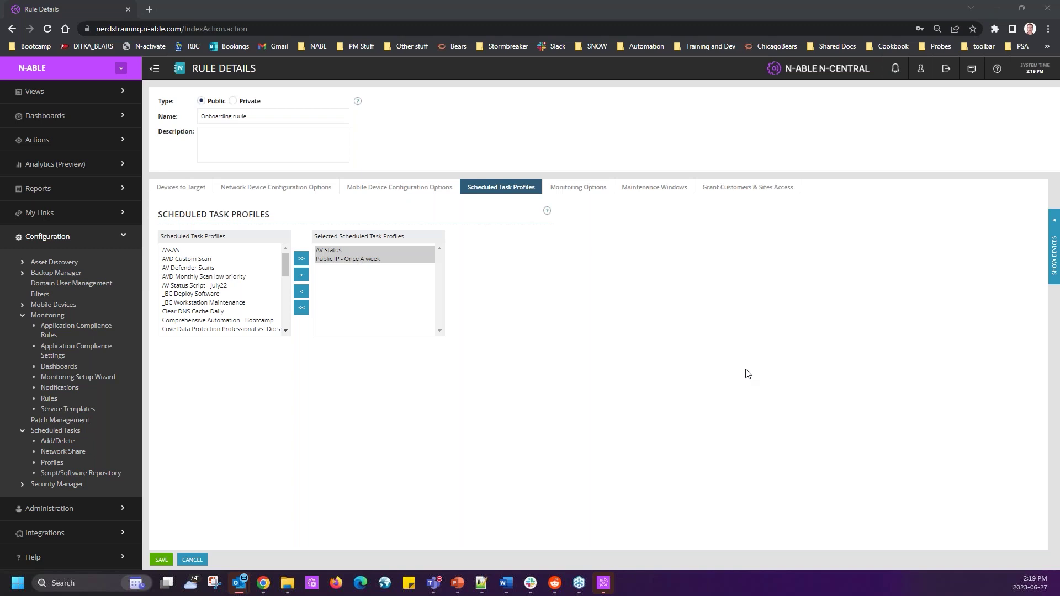
Resume the slideshow at slide 37, 'Scheduled Task Profiles – What are they?'.
left_click(661, 351)
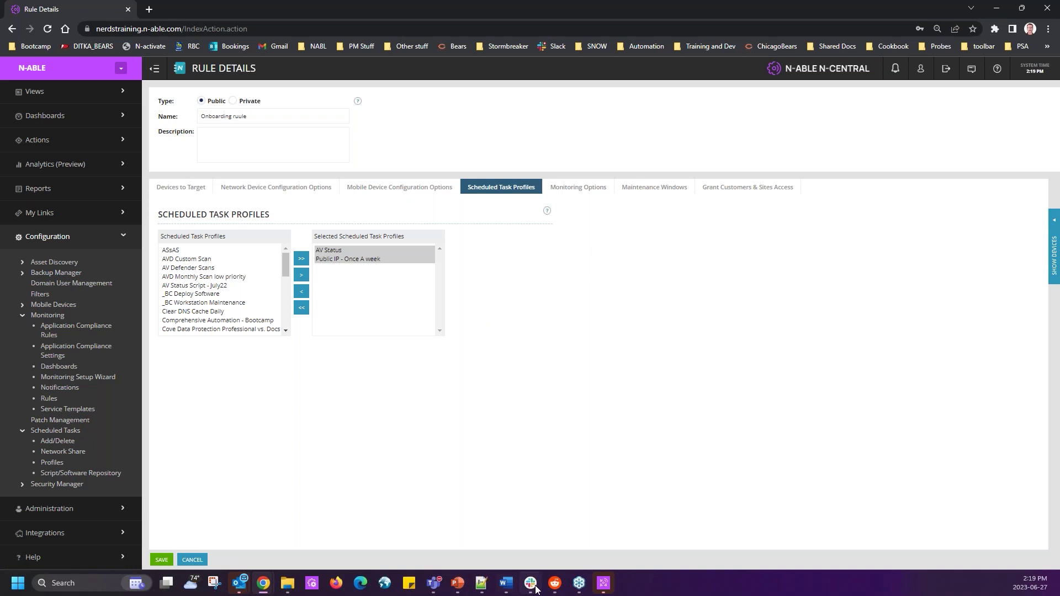
left_click(553, 583)
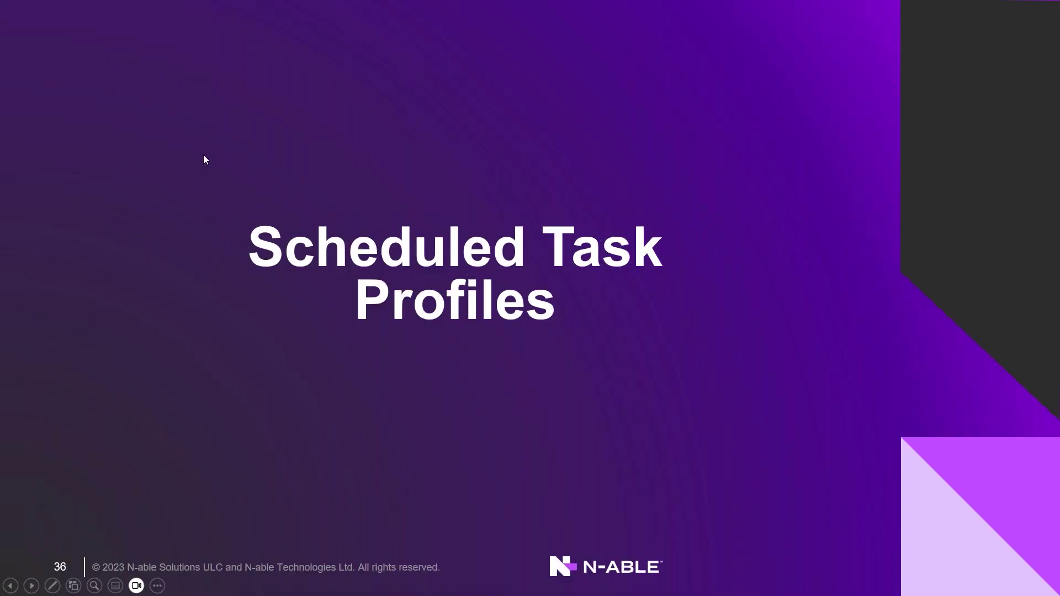
left_click(204, 155)
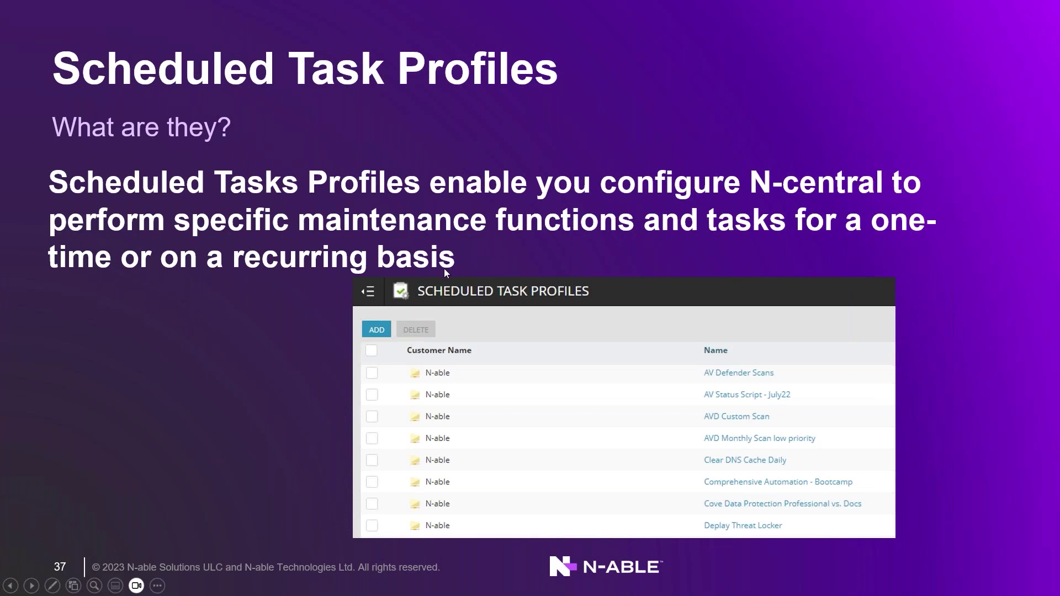
Advance to slide 38, 'Scheduled Task Profiles – When can/should you use it?'.
left_click(459, 234)
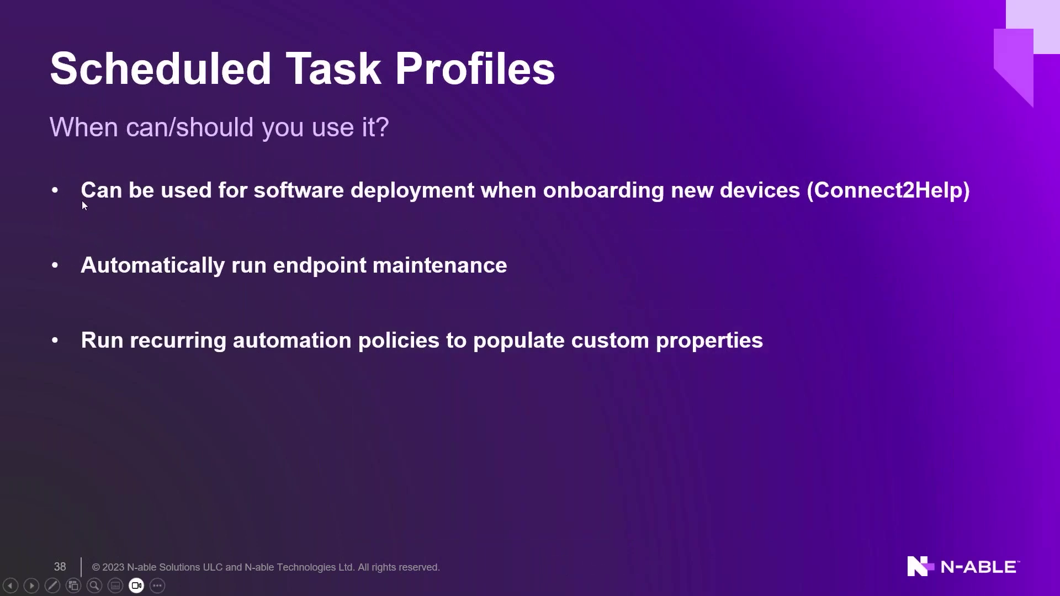
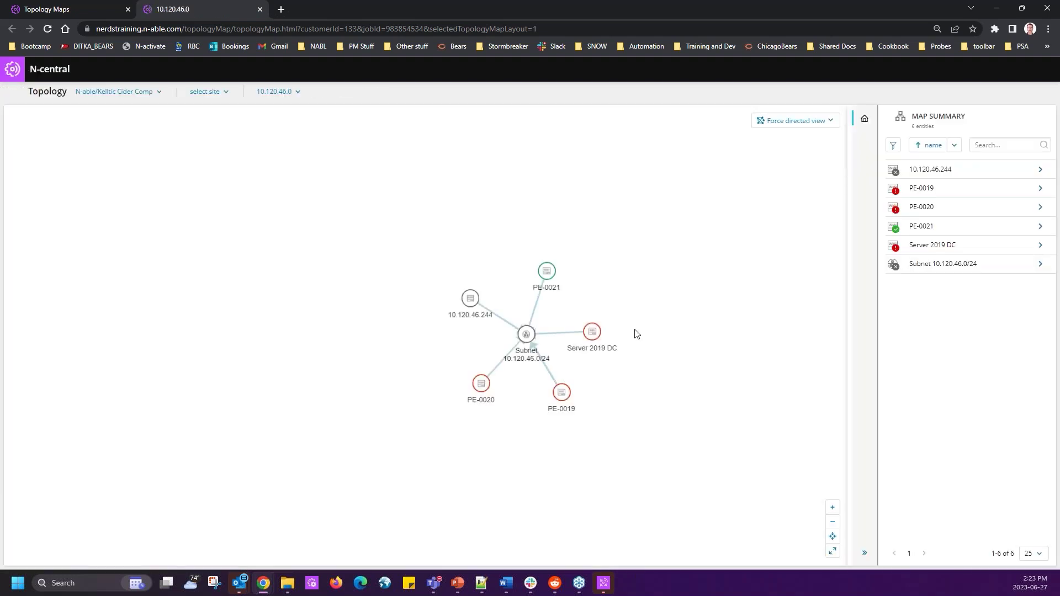
Open the Home Network map in a new tab, then show Server 2019 DC's details on the 10.120.46.0 map.
left_click(77, 6)
left_click(346, 163)
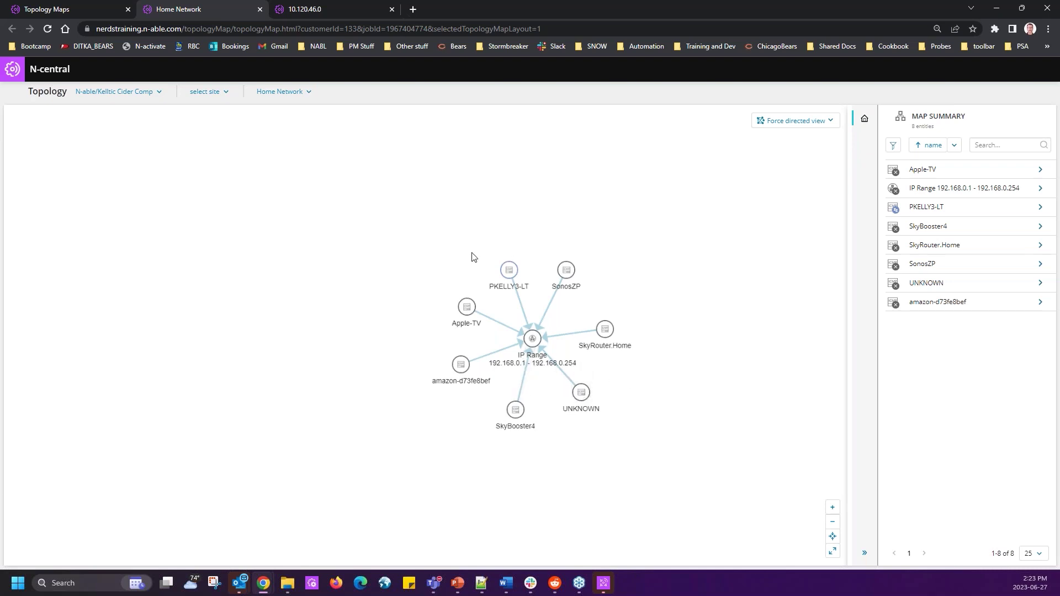
left_click(308, 9)
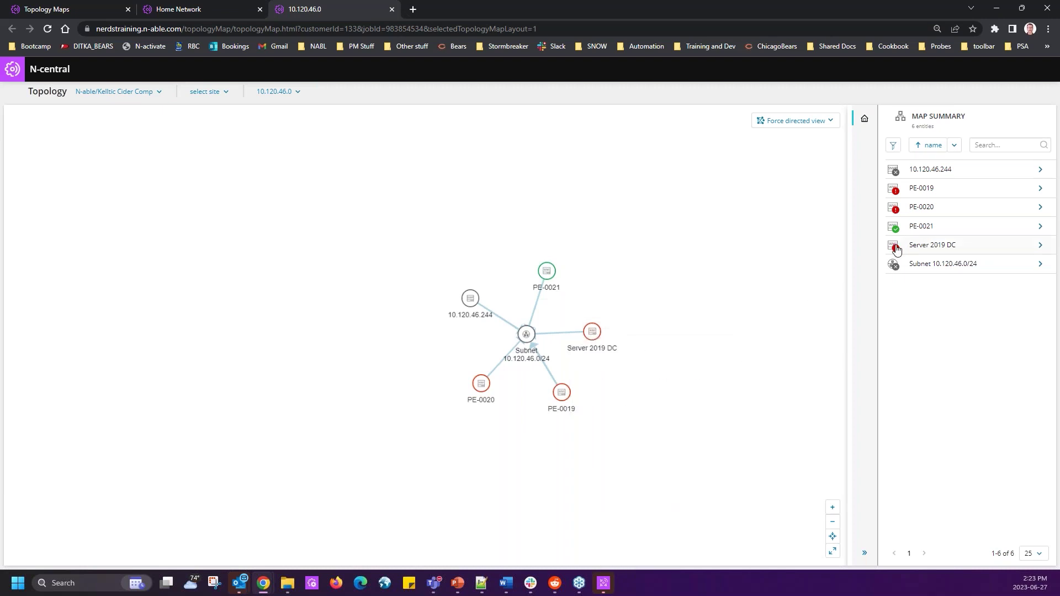
left_click(1040, 245)
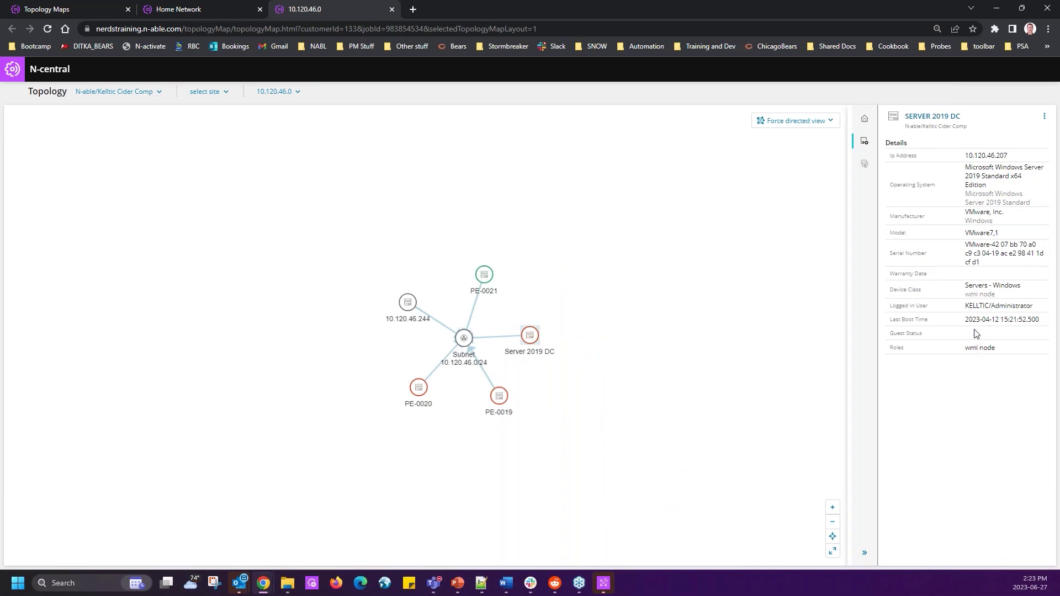
Launch remote control to the PE-0019 device from its Commands menu.
left_click(499, 397)
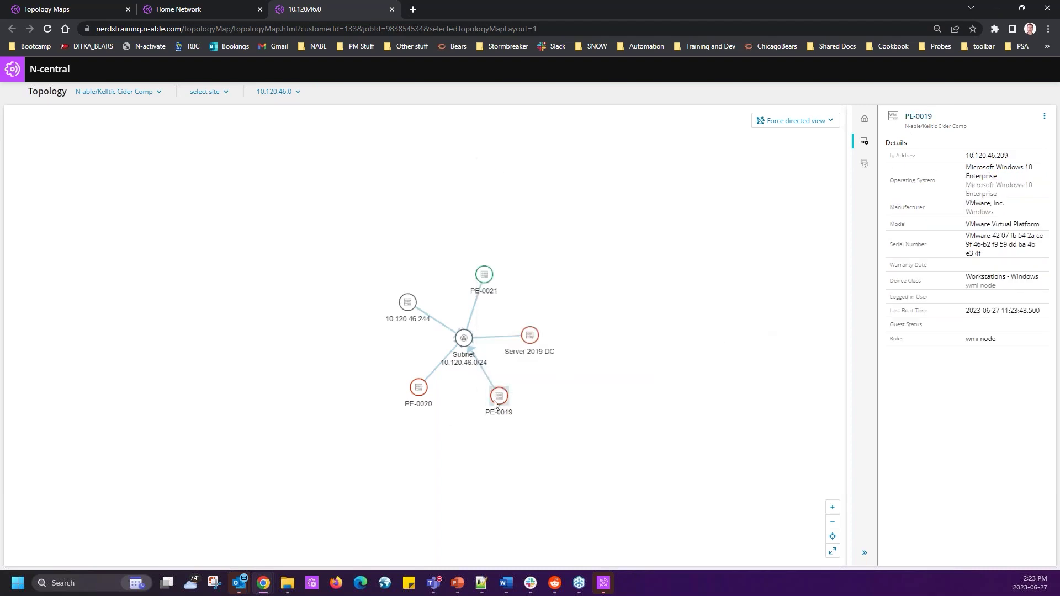
mouse_move(506, 398)
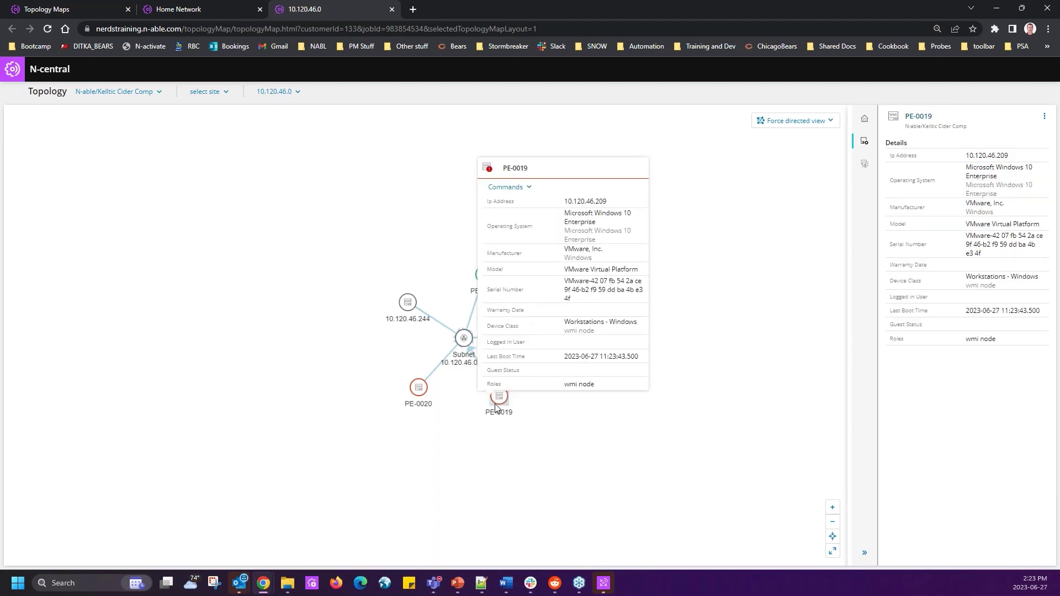
left_click(528, 188)
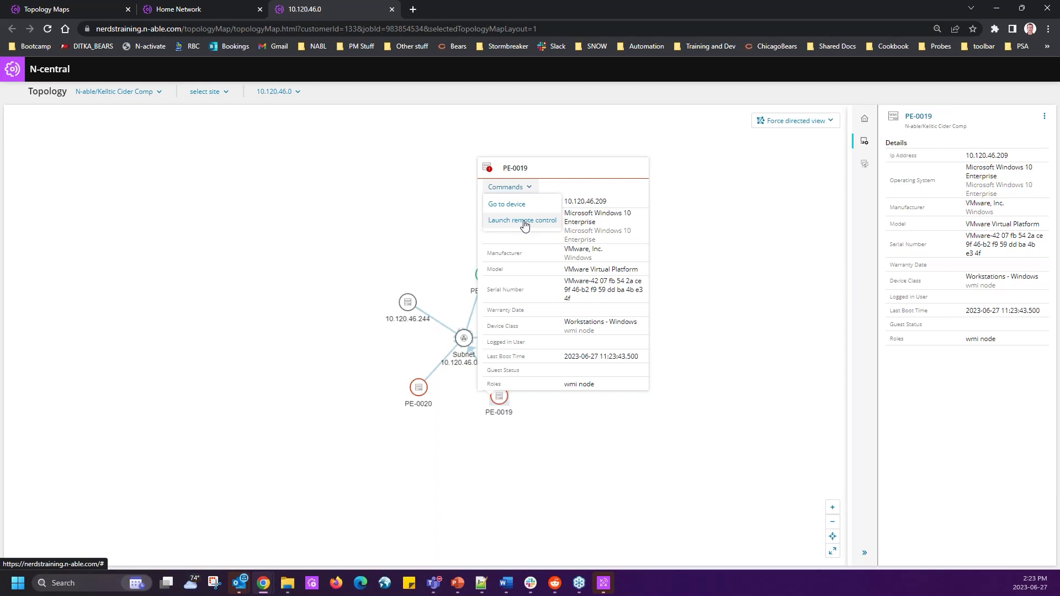
left_click(522, 220)
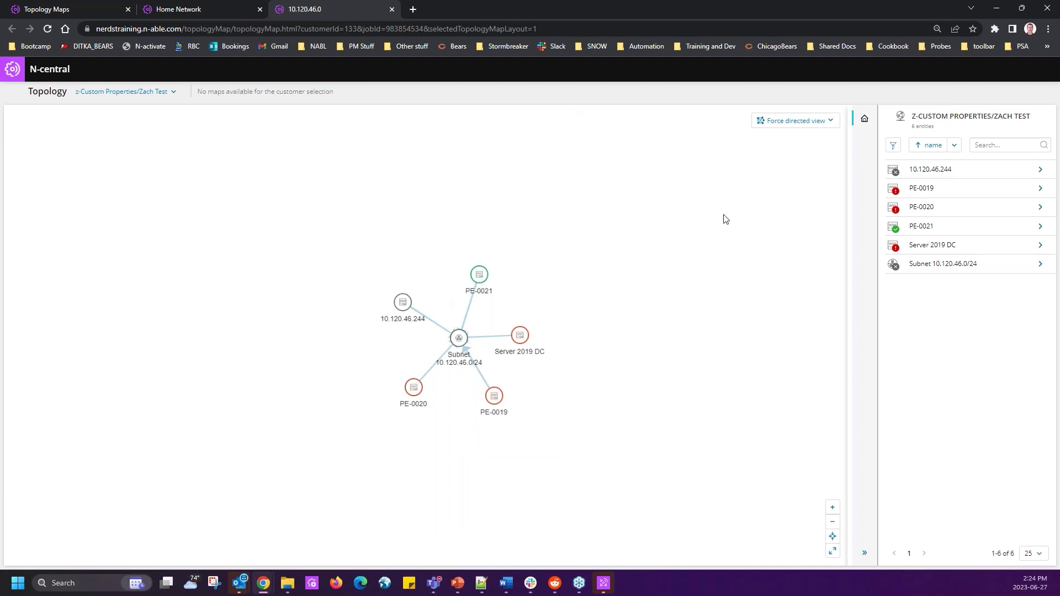
Preview the map in Hierarchy and Grid layouts, restore Force directed, and return to the job list.
left_click(815, 121)
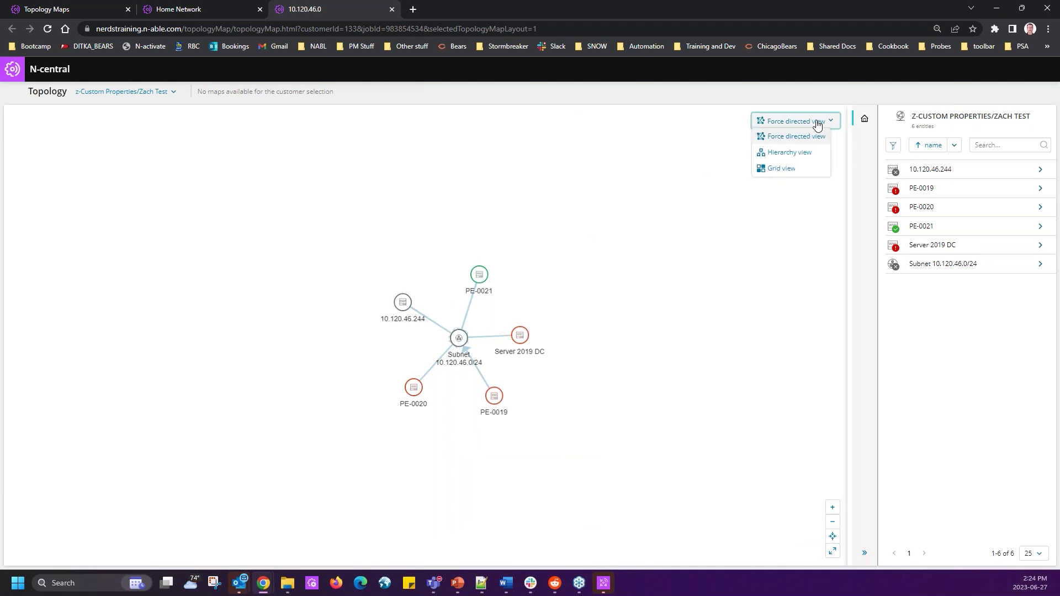
left_click(795, 151)
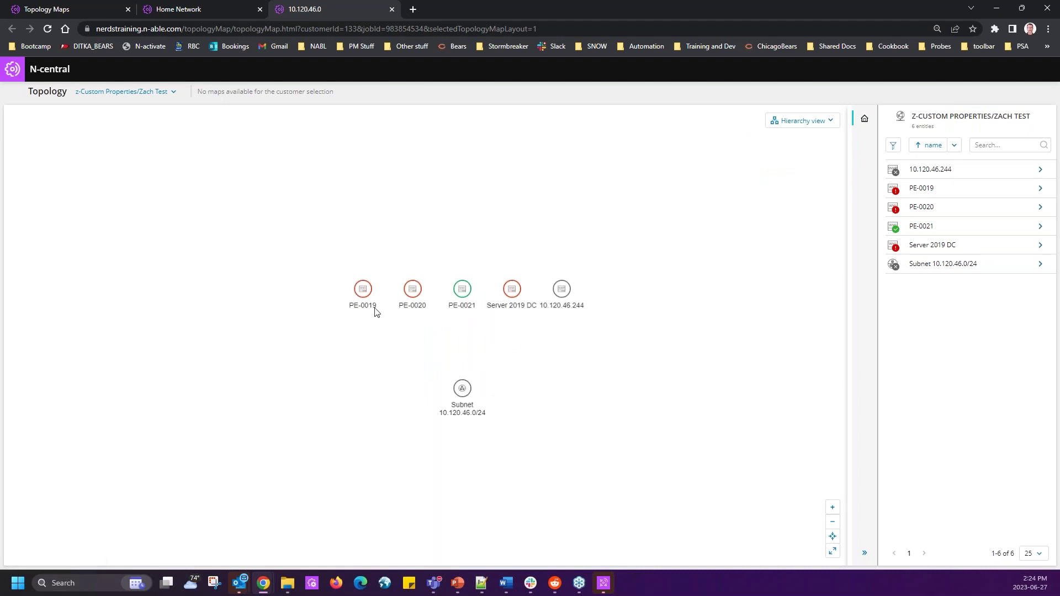
left_click(800, 121)
left_click(795, 168)
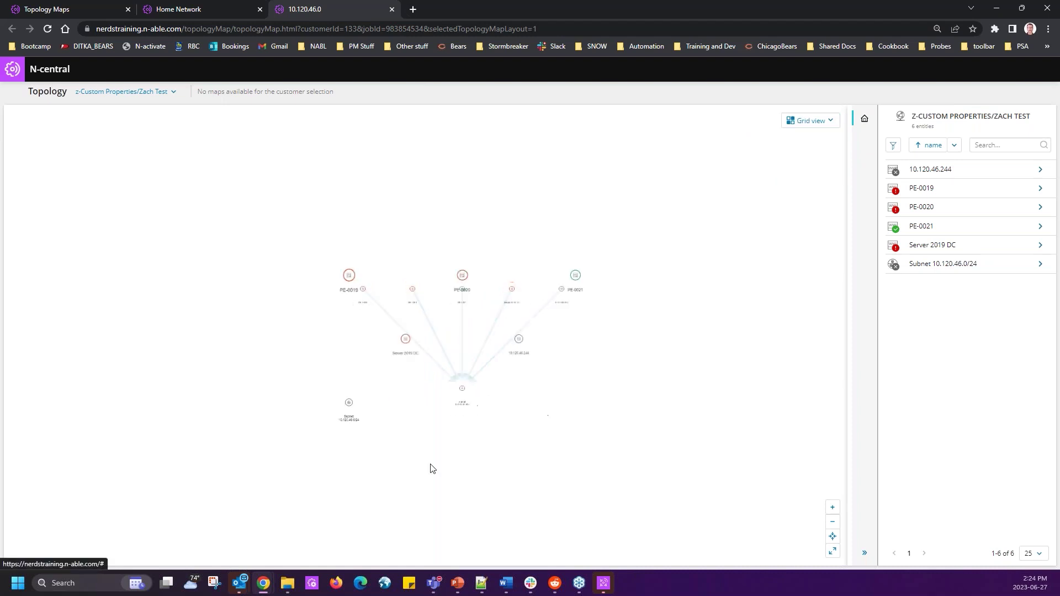
left_click(806, 126)
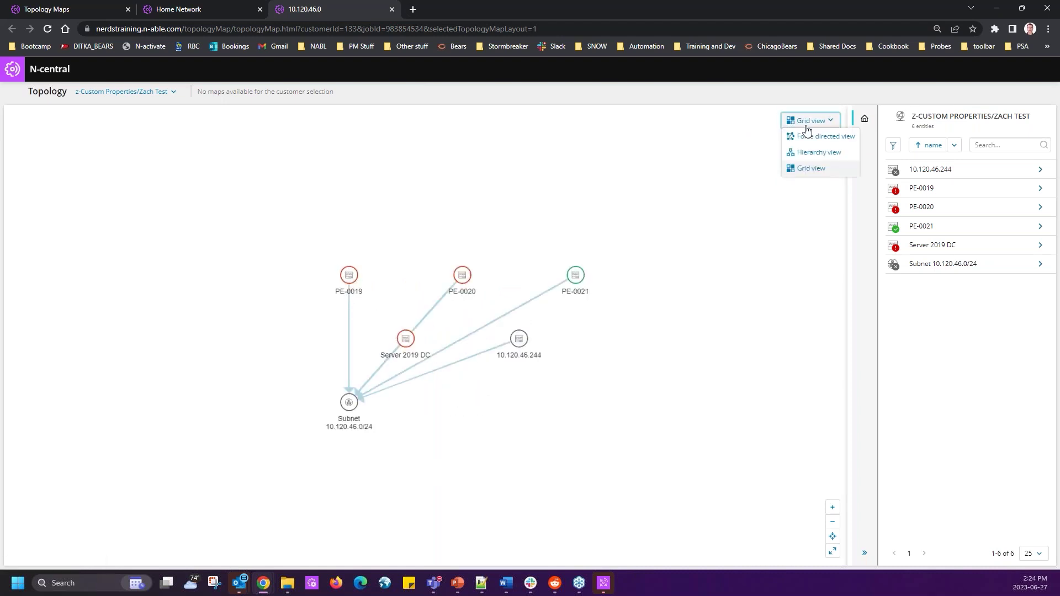
left_click(798, 135)
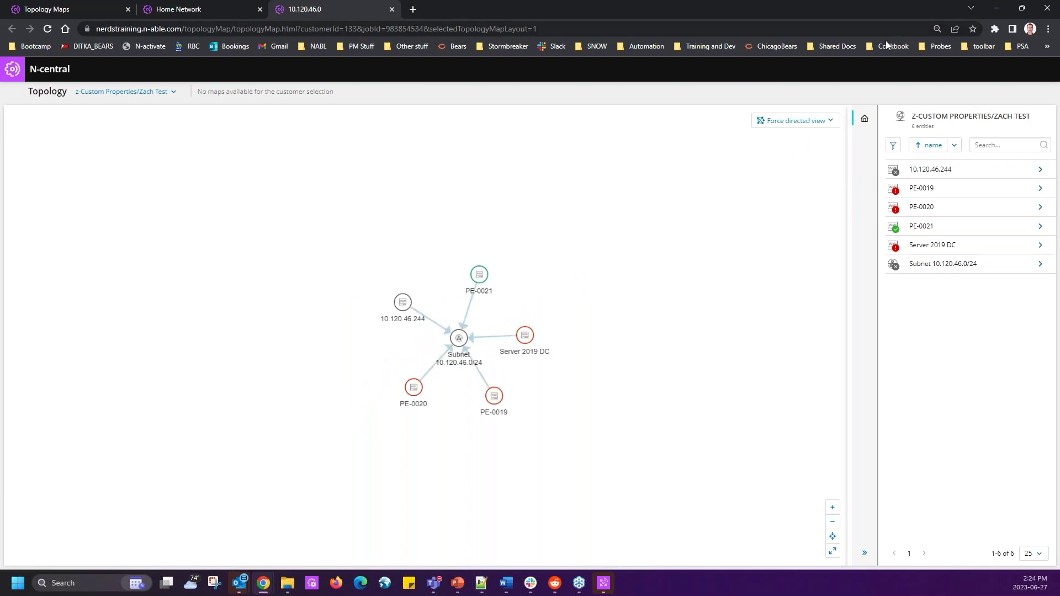
left_click(811, 122)
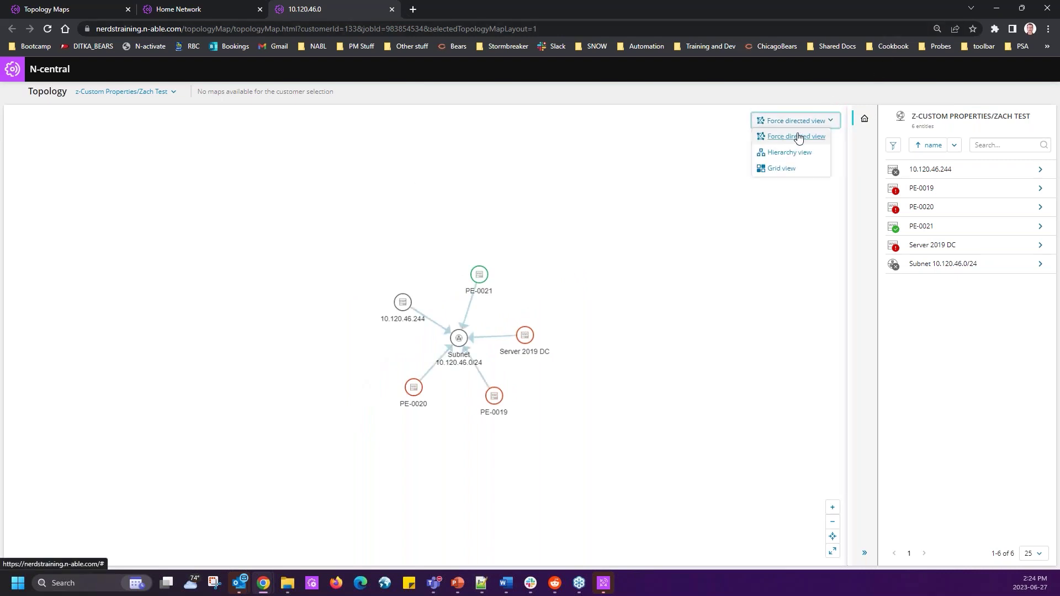
left_click(218, 5)
left_click(69, 5)
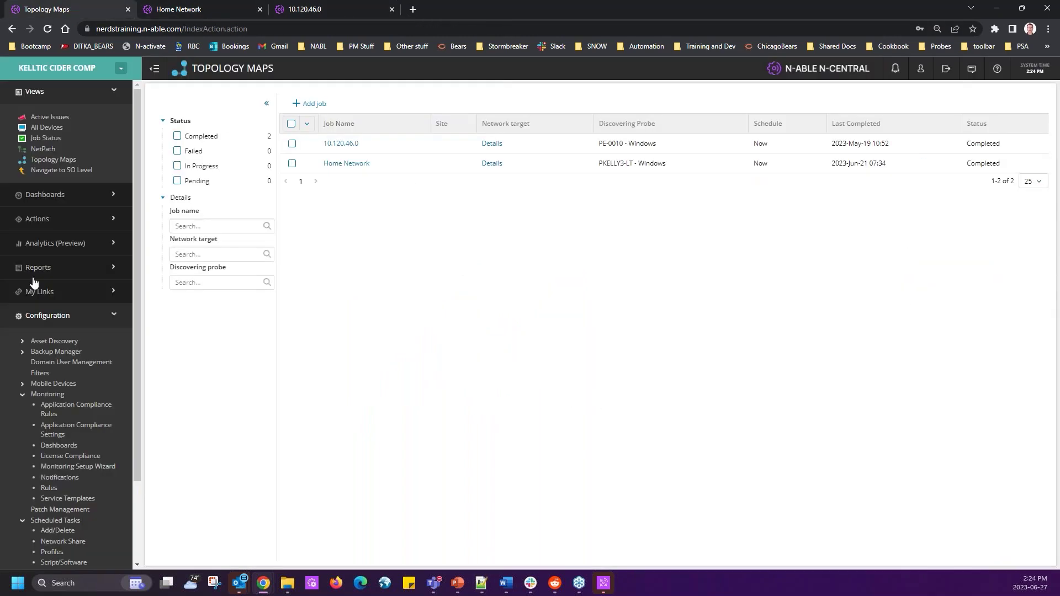
Switch to the FM - Trey Research Inc. customer and start a new job from its Topology Maps page.
left_click(47, 162)
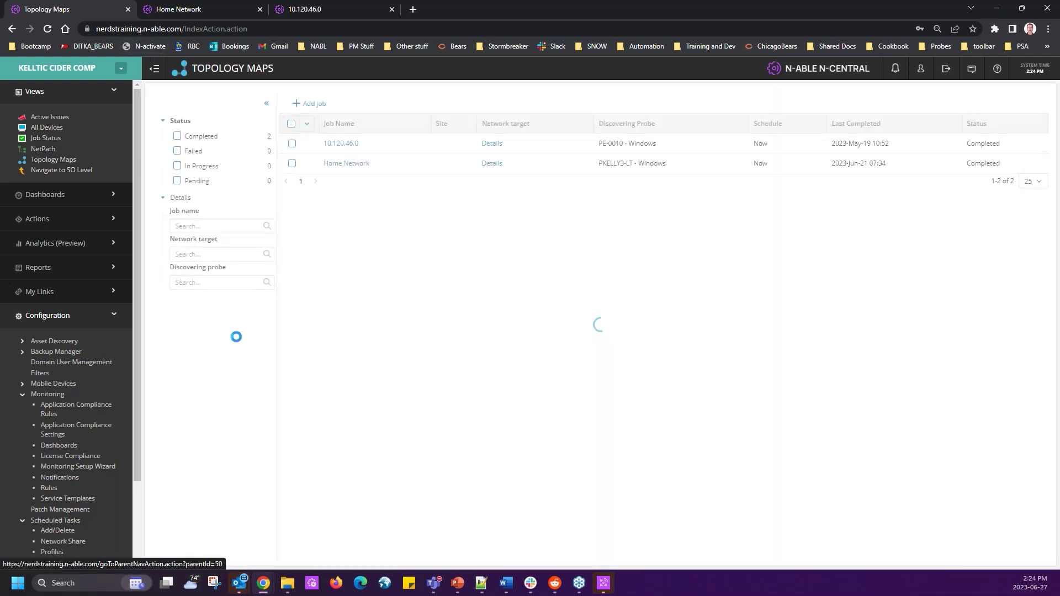
left_click(121, 68)
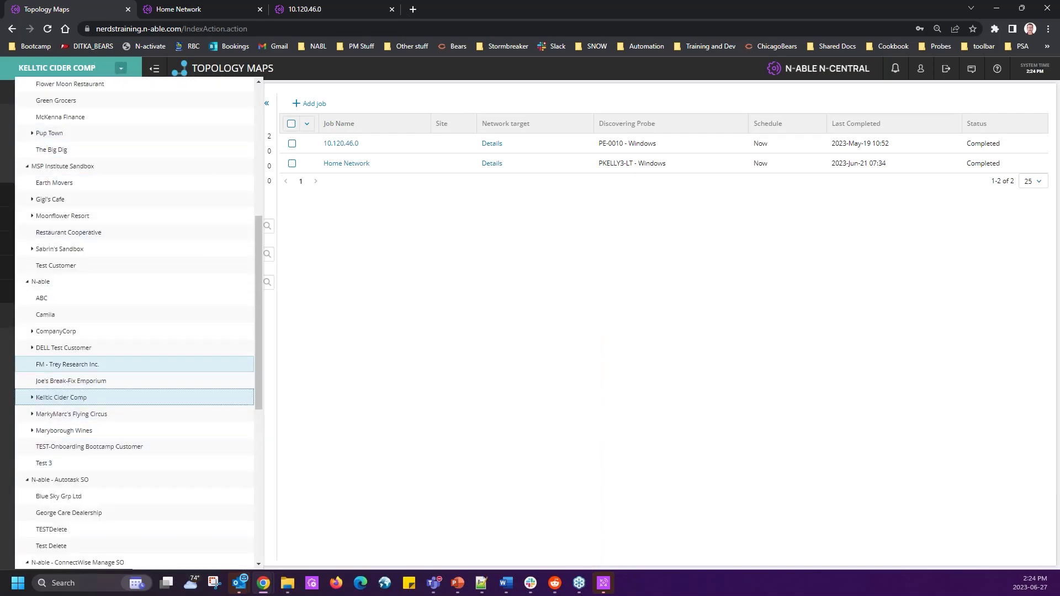
left_click(65, 365)
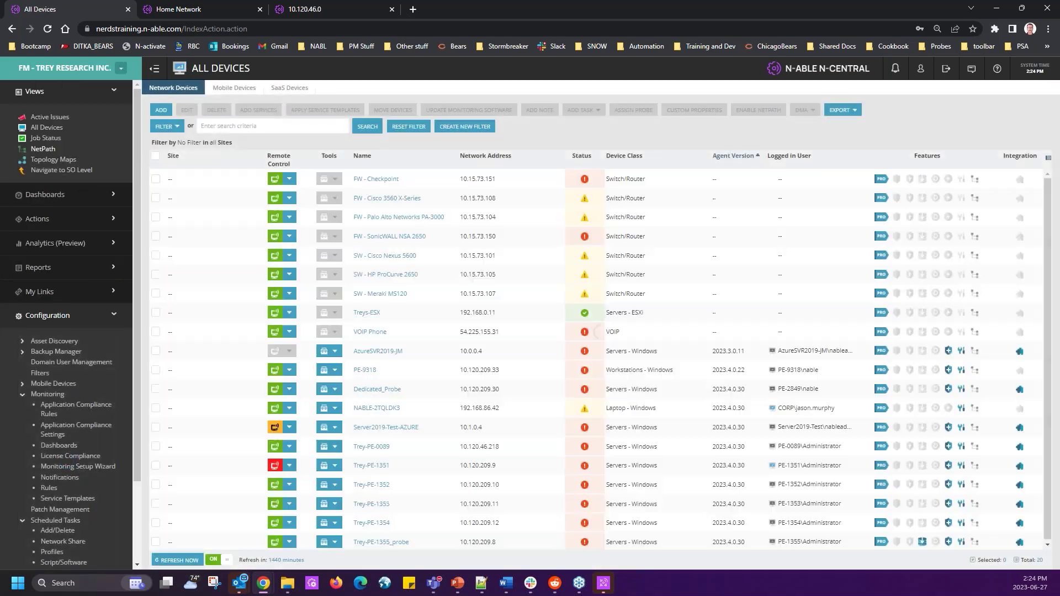
left_click(51, 160)
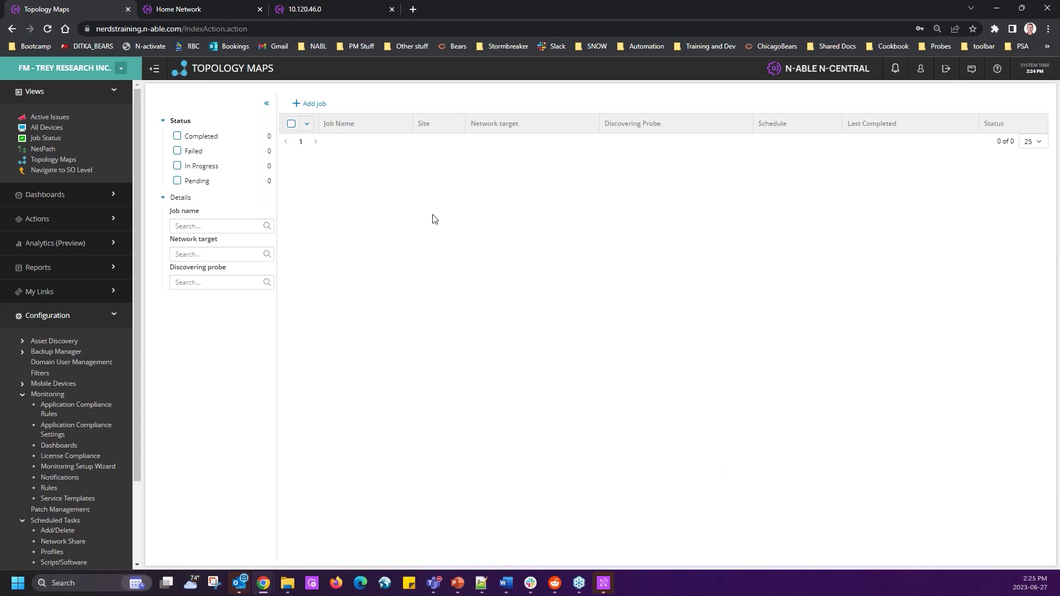
left_click(309, 103)
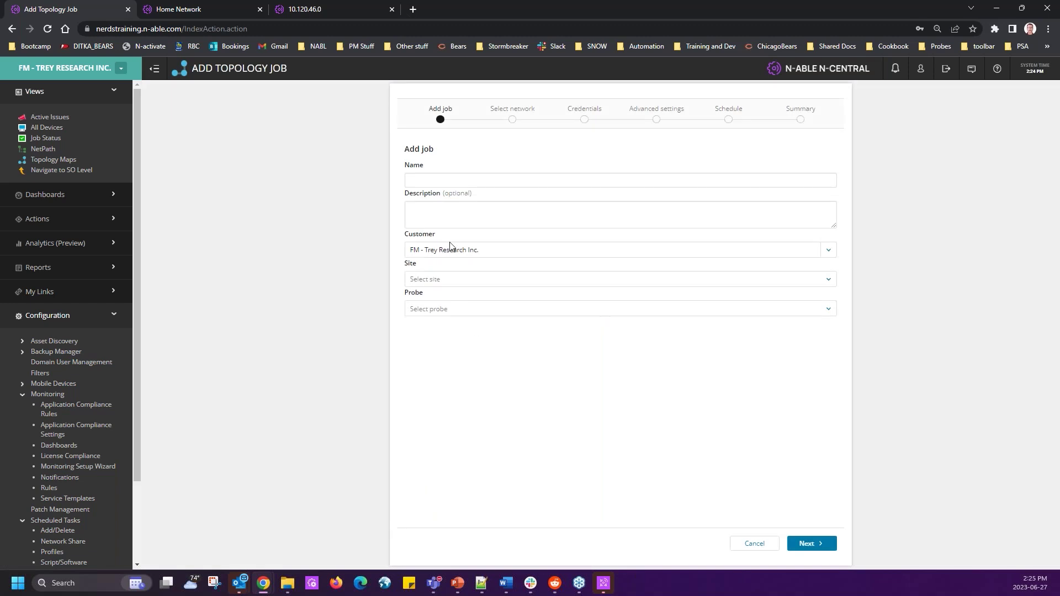
Name the job 'sadfasd' with description 'sdadsa', keep FM - Trey Research Inc., and use Dedicated Probe.
left_click(432, 181)
type("sadfasd")
left_click(559, 208)
type("sdadsa")
left_click(535, 249)
left_click(428, 280)
left_click(471, 308)
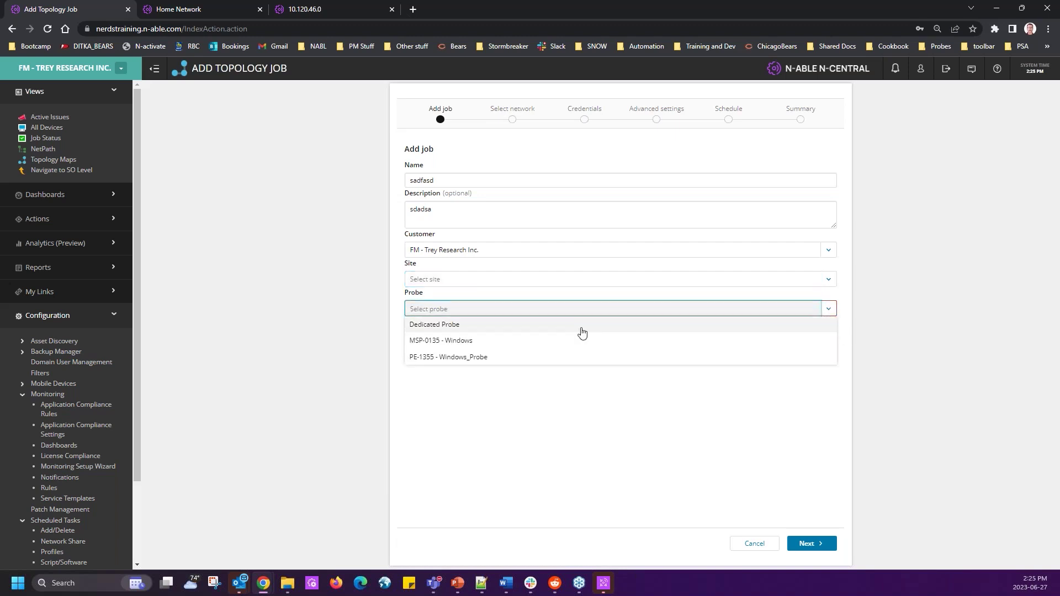
left_click(581, 328)
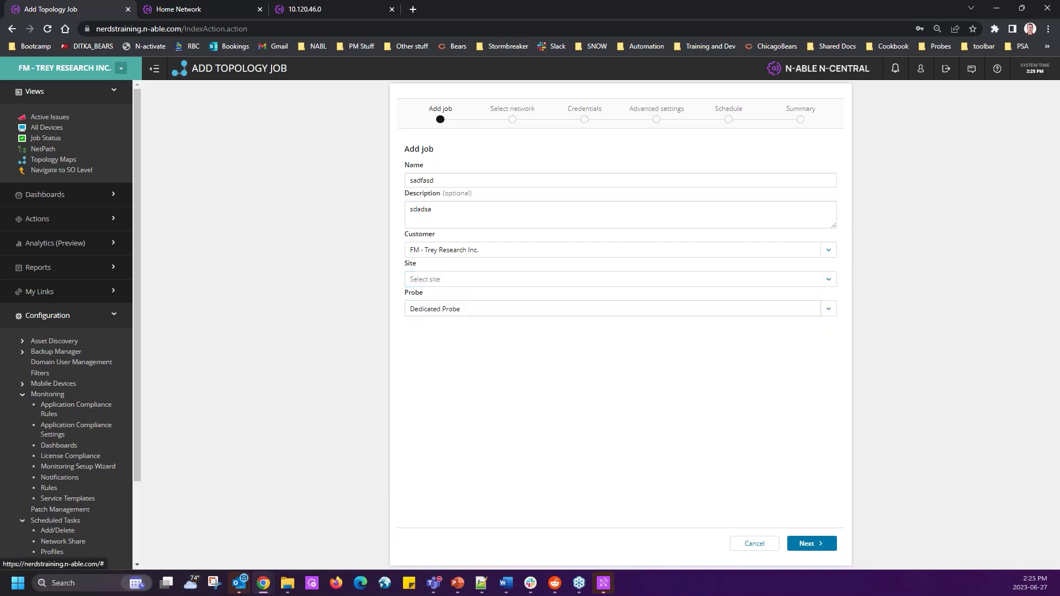
left_click(816, 546)
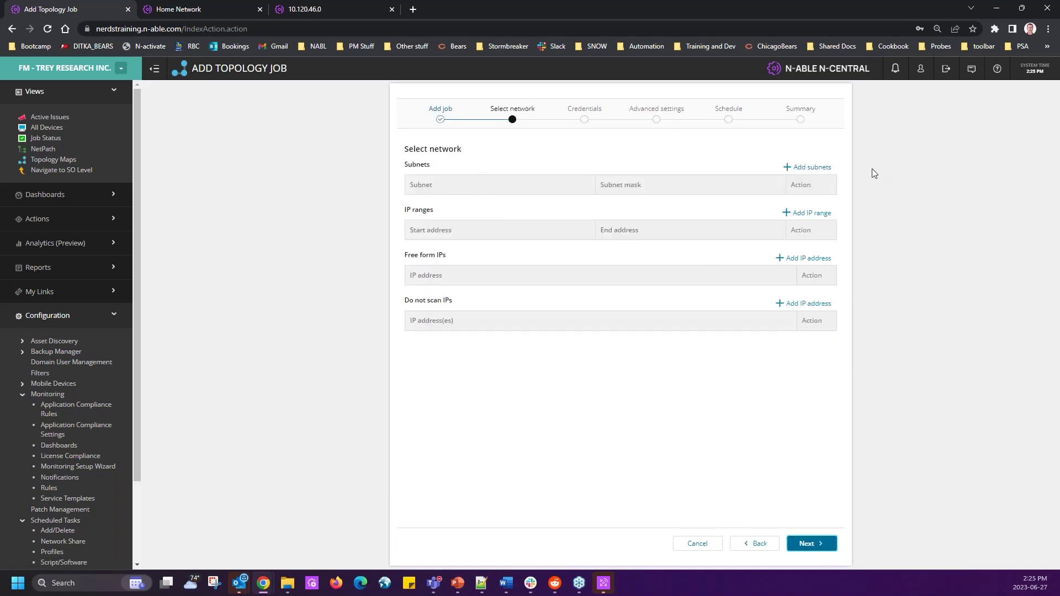
Add subnet 192.168.1.150 with mask 255.255.255.0 and continue to the Credentials step.
left_click(807, 167)
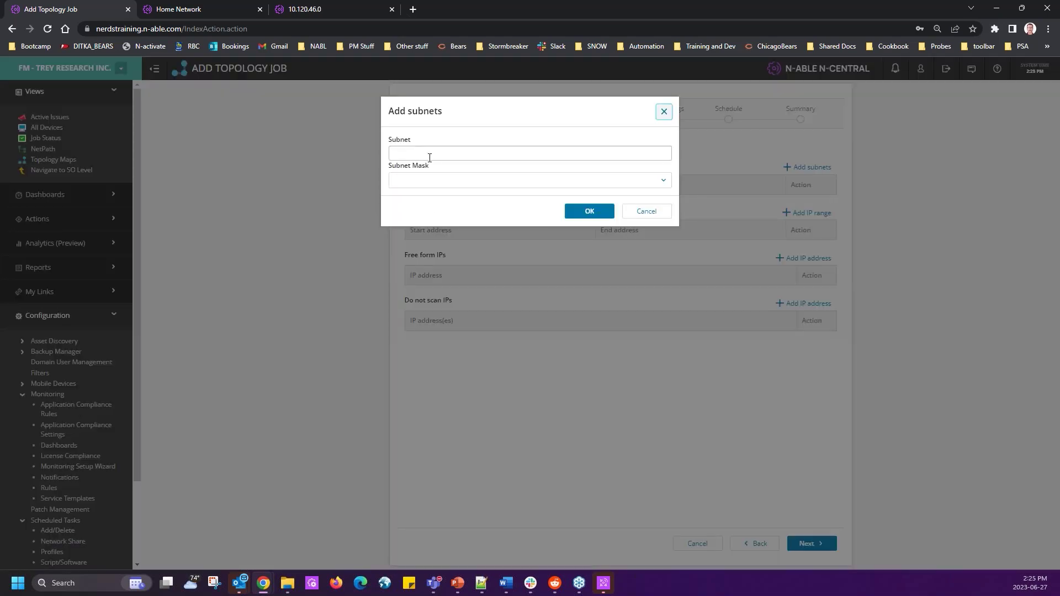
left_click(641, 212)
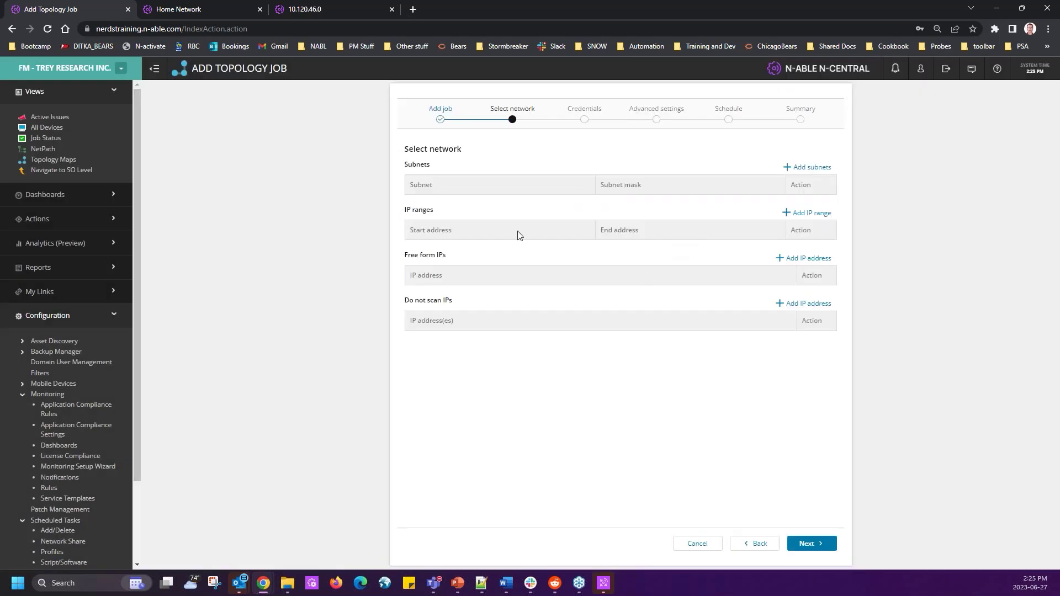
left_click(816, 167)
left_click(495, 153)
type("192")
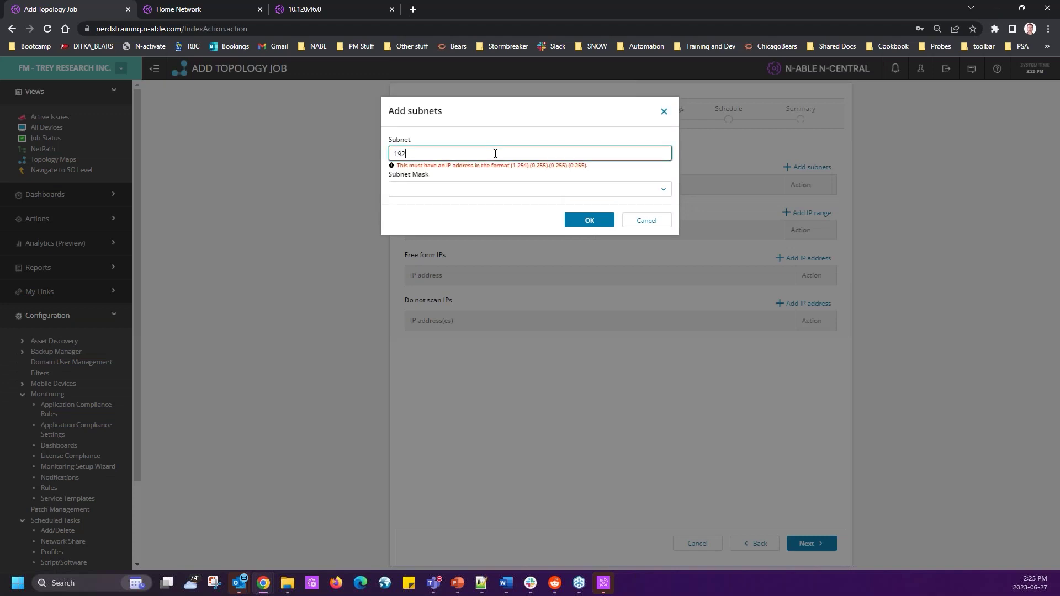
type(".168.1.150")
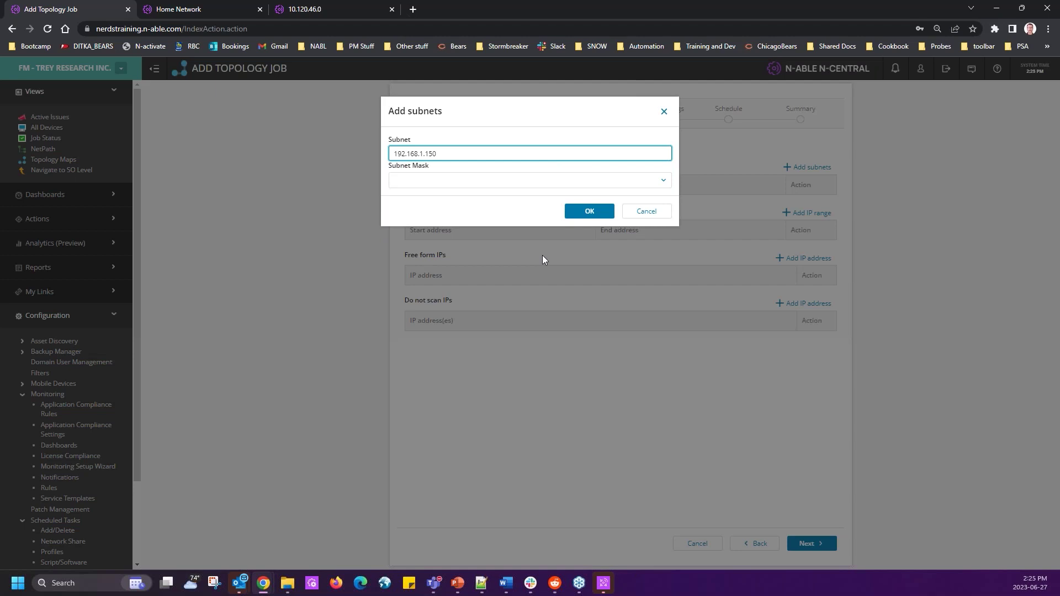
left_click(588, 210)
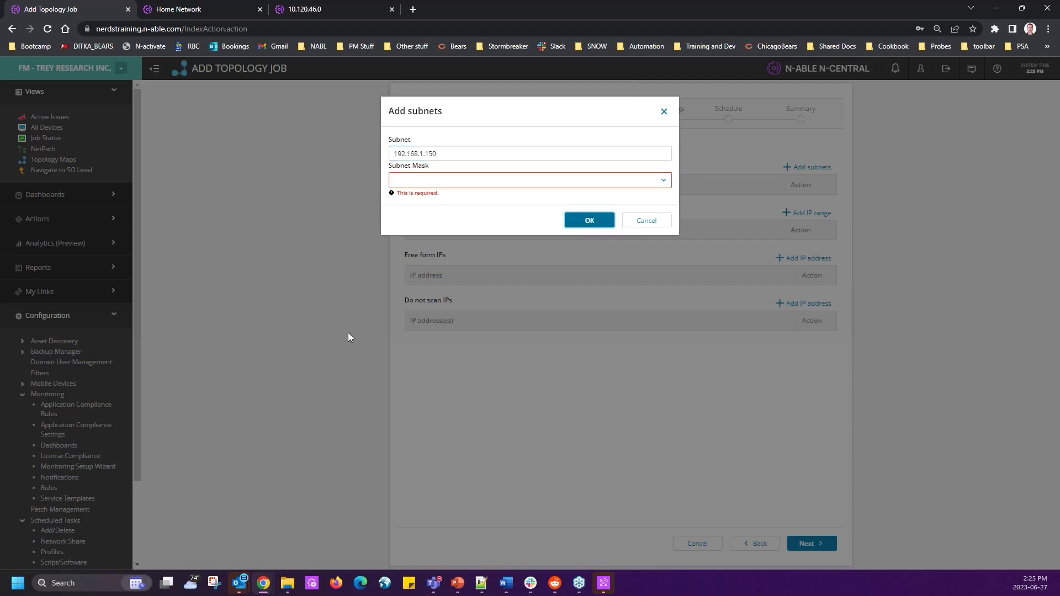
left_click(663, 180)
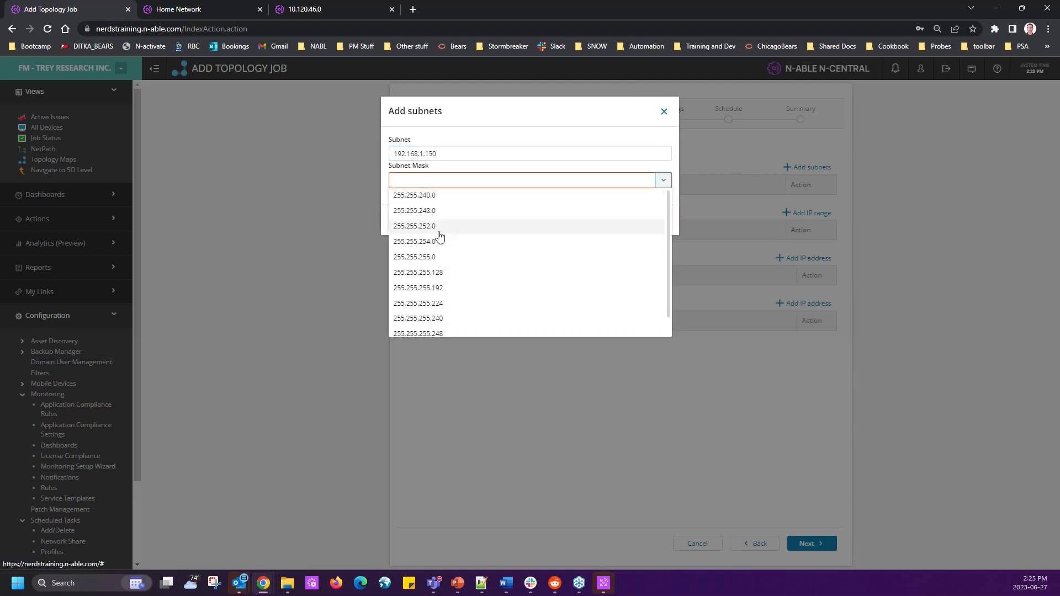
scroll(445, 324, "down", 1)
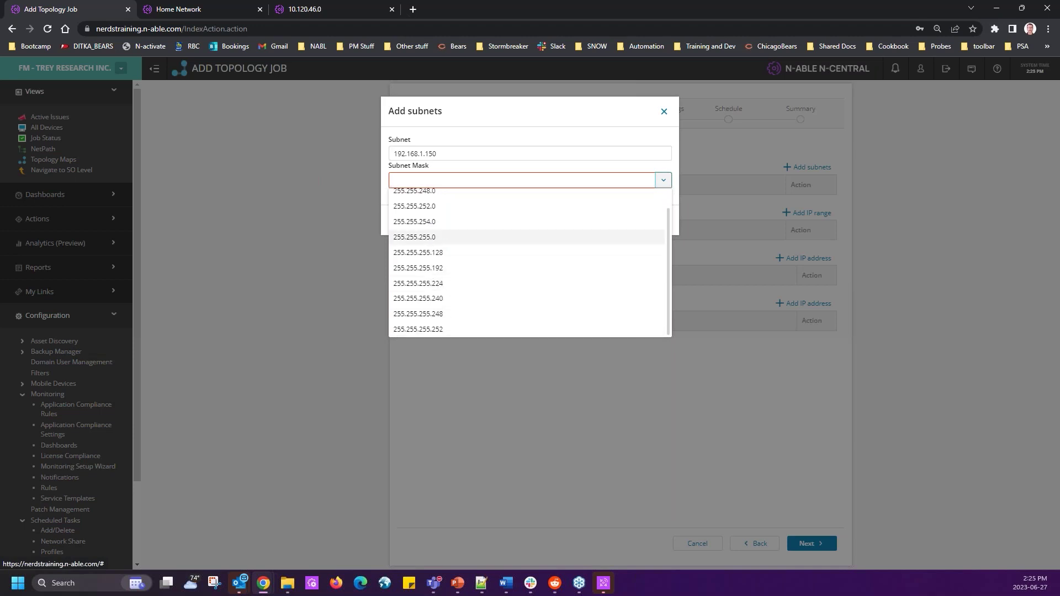
left_click(437, 236)
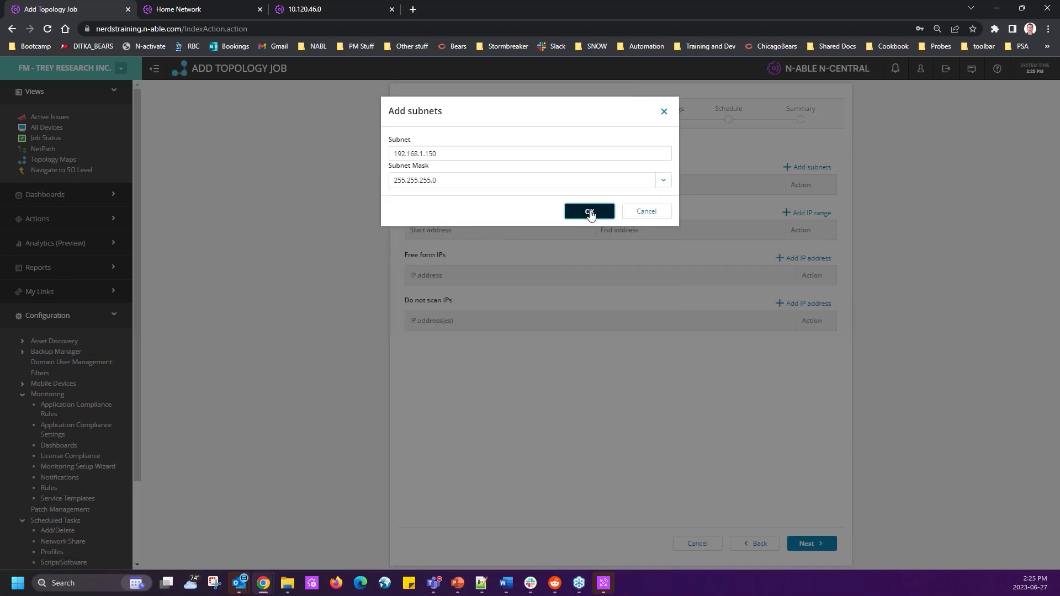
left_click(587, 212)
left_click(811, 543)
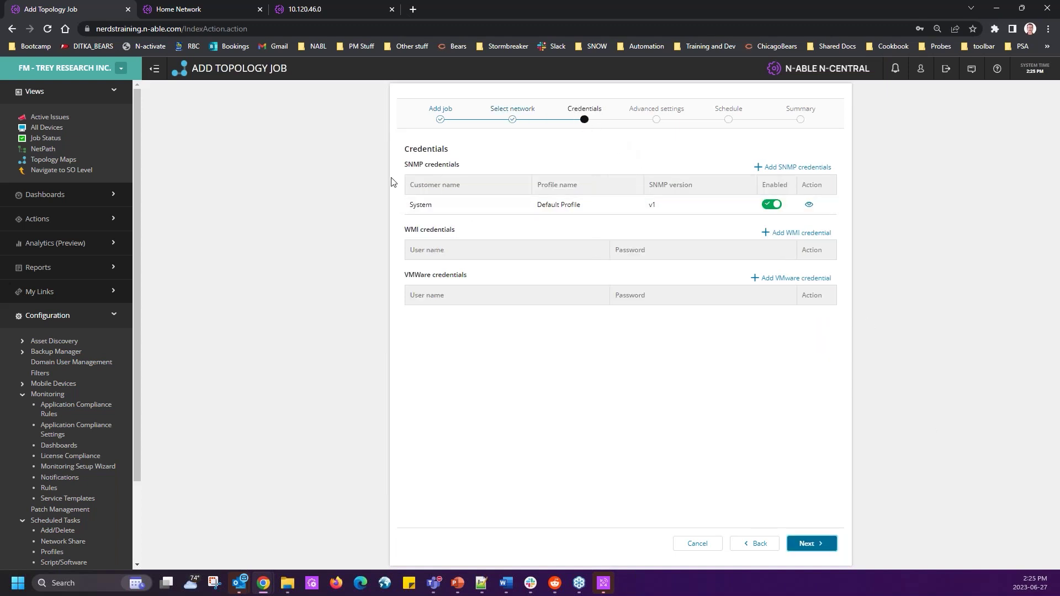
Point out the SNMP, WMI and VMware credential tables, keep the defaults, and proceed to Advanced settings.
left_click_drag(395, 172, 470, 167)
left_click_drag(403, 230, 494, 228)
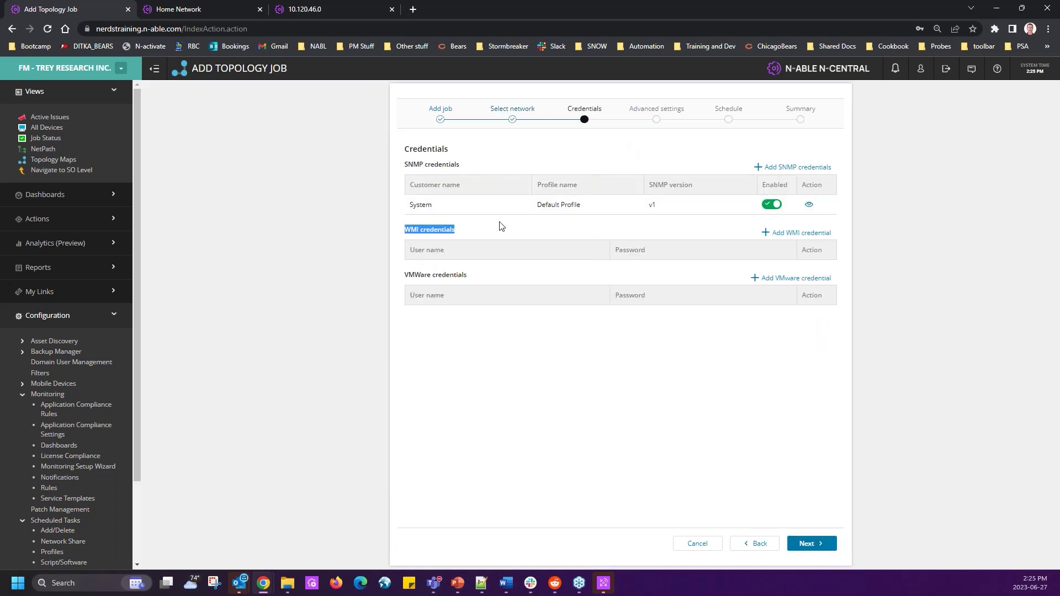
left_click_drag(403, 275, 476, 274)
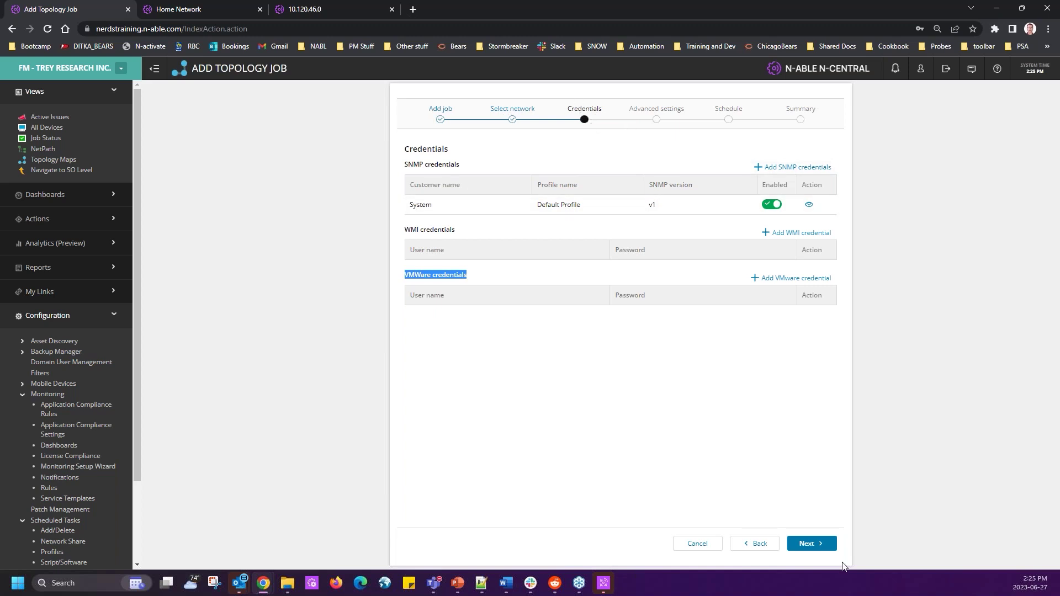
left_click(815, 548)
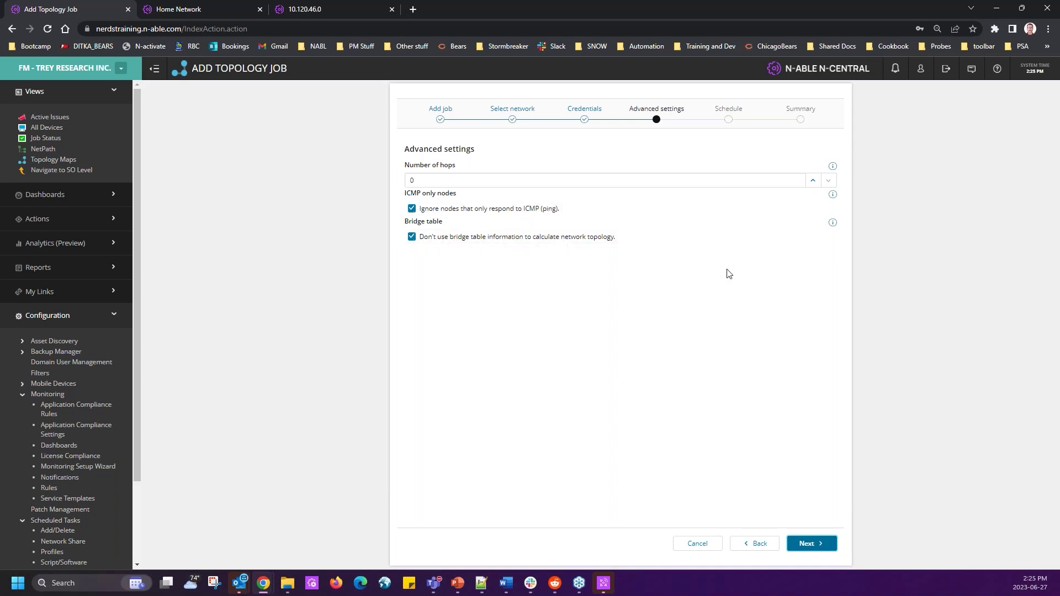
Leave the bridge table option unchanged and schedule the scan to recur daily at 11:00 AM.
left_click(411, 236)
left_click(411, 238)
left_click(816, 543)
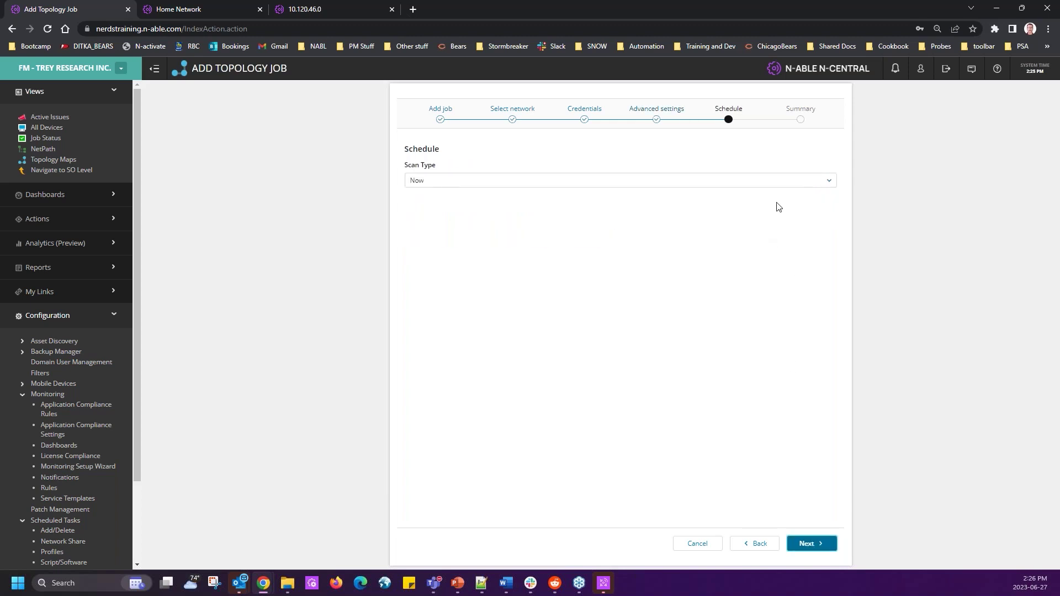
left_click(495, 182)
left_click(463, 213)
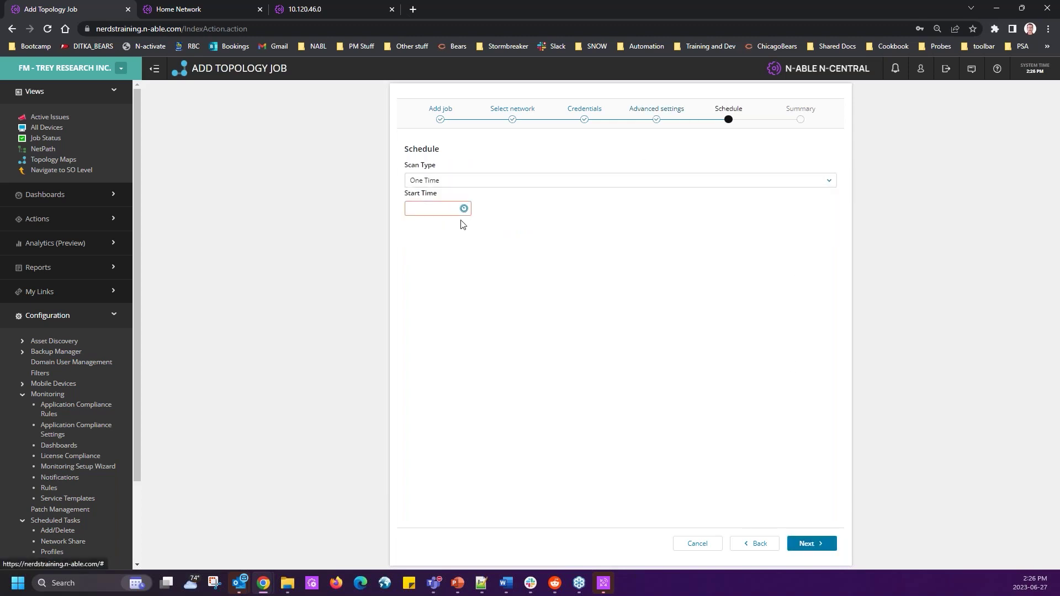
left_click(574, 182)
left_click(522, 199)
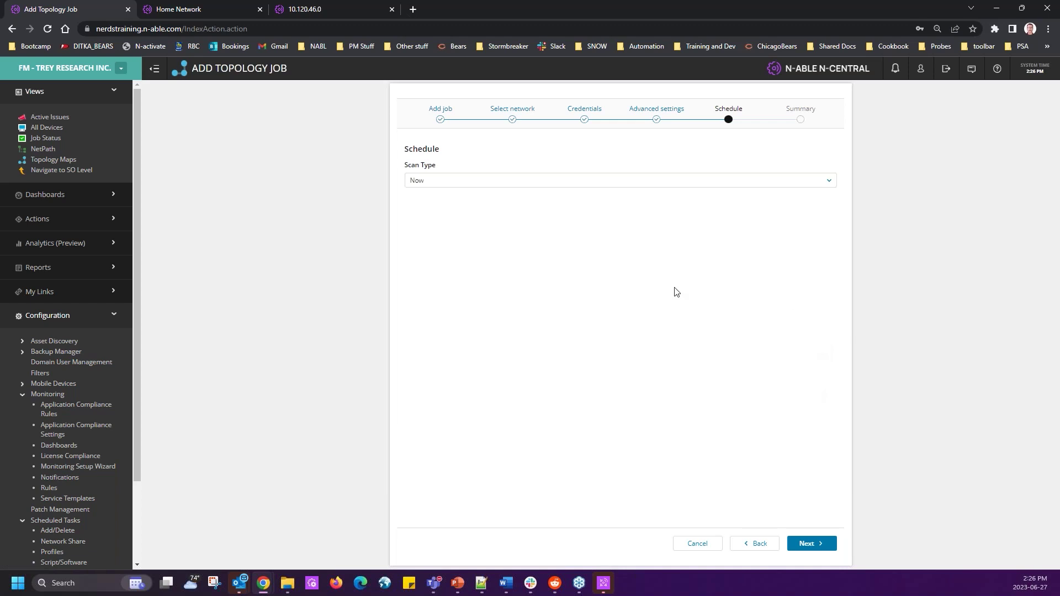
left_click(456, 179)
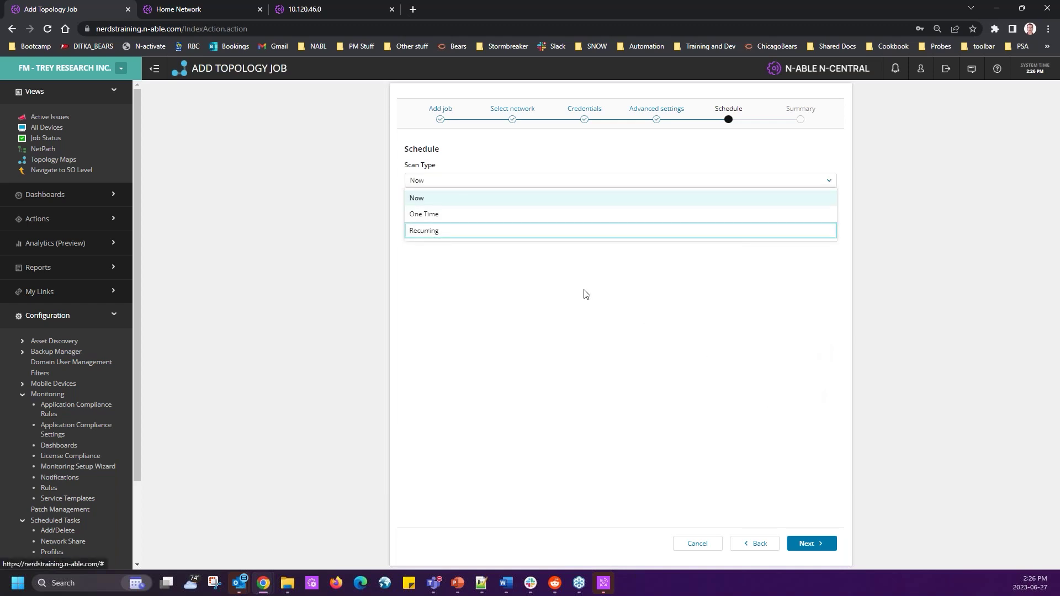
left_click(571, 232)
left_click(428, 236)
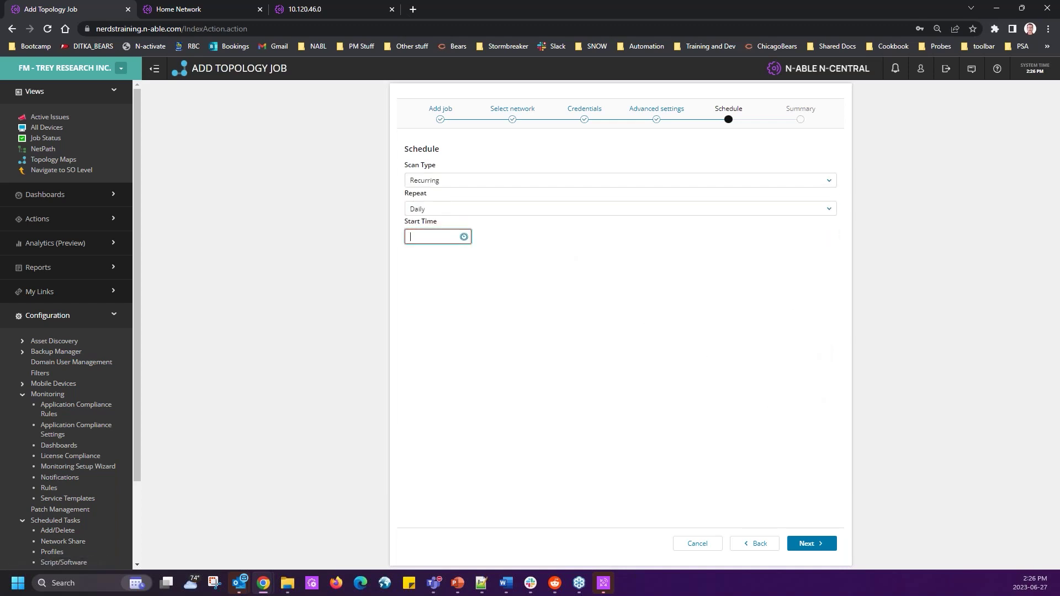
scroll(449, 355, "up", 3)
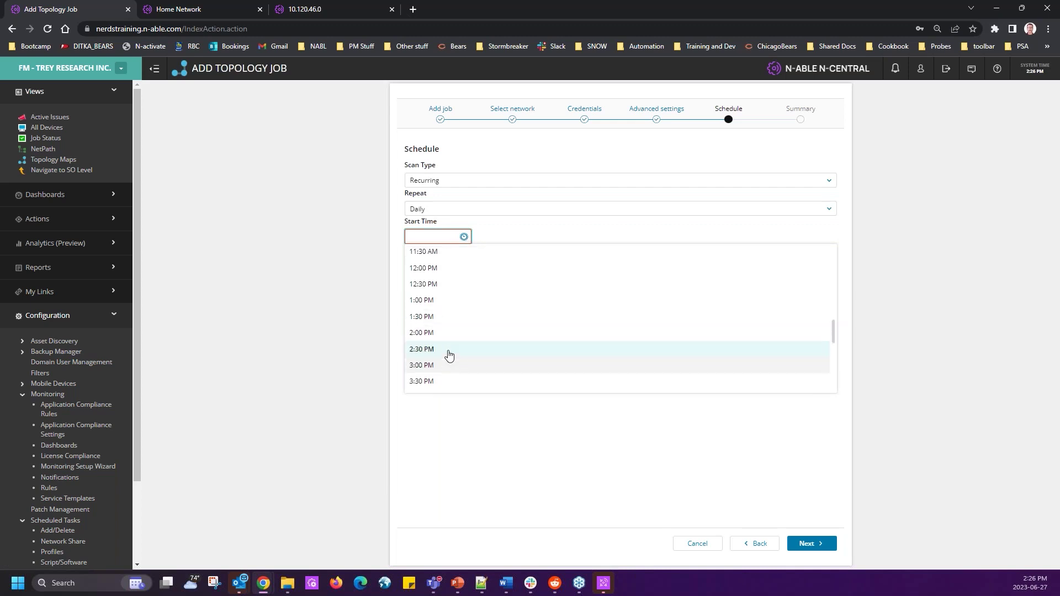
left_click(463, 370)
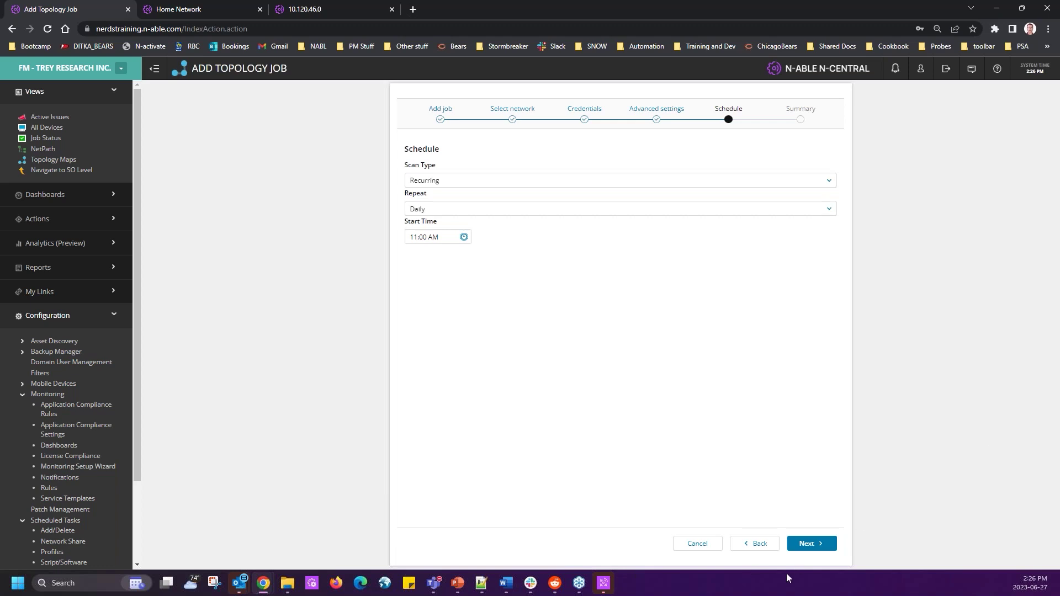
Review the job summary, then return to the slideshow's Thank You slide.
left_click(809, 545)
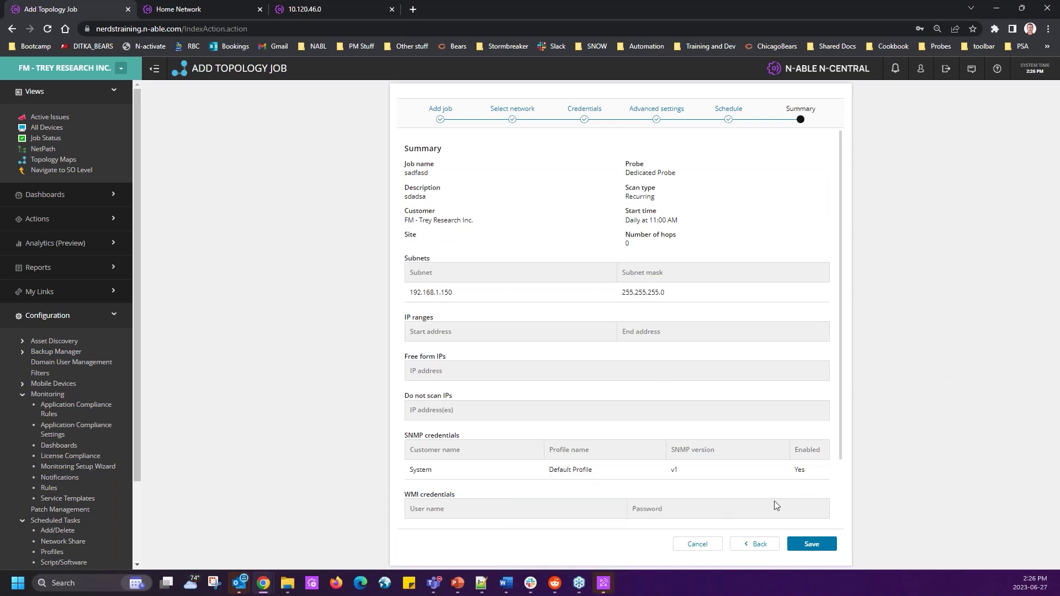
left_click(465, 586)
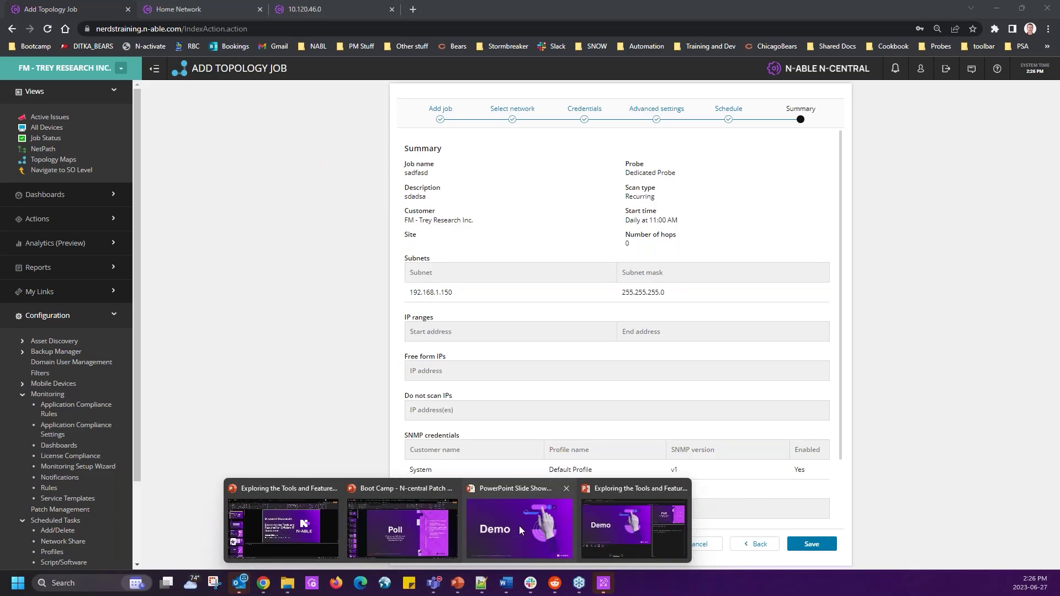
left_click(545, 513)
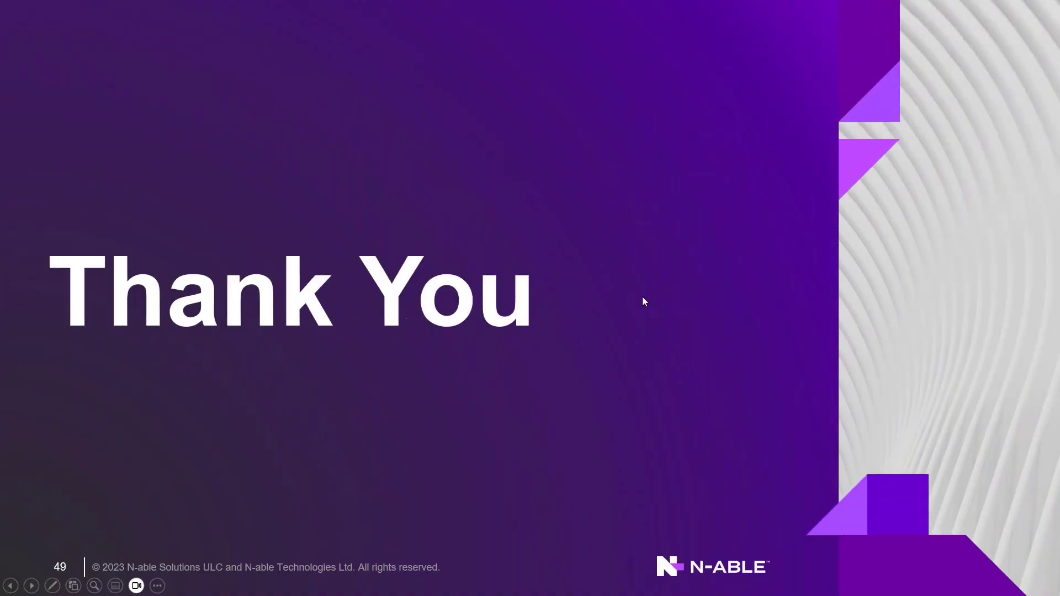